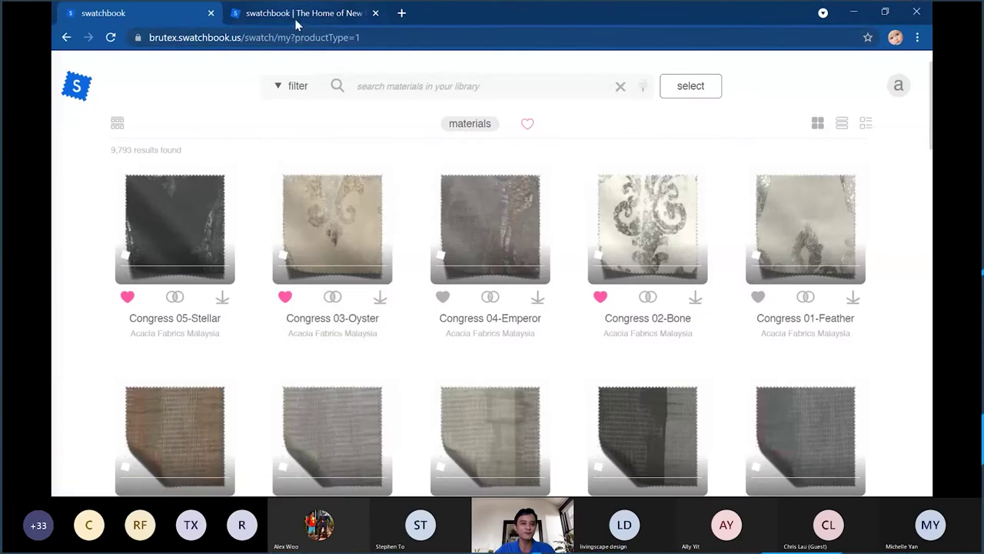
Open the login page from the swatchbook home site
left_click(295, 17)
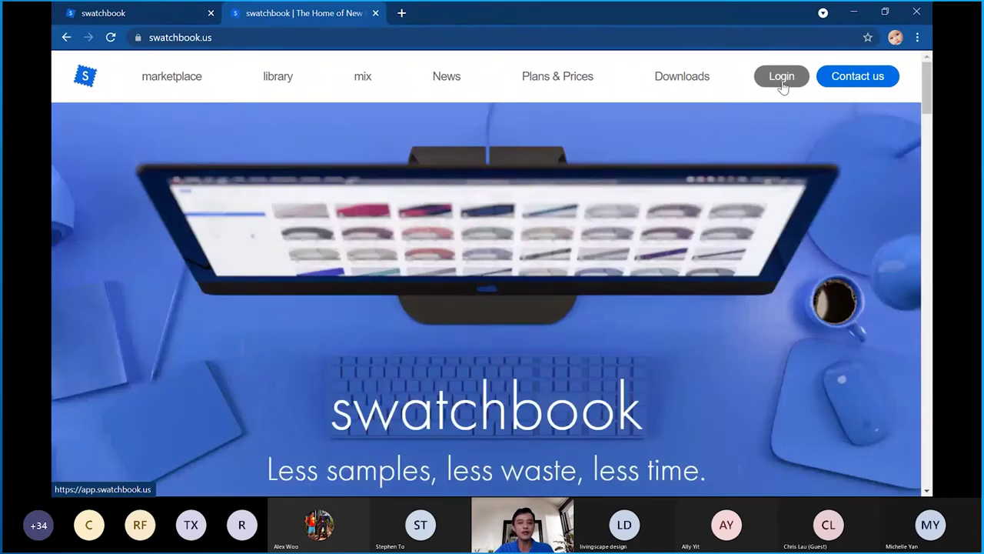
left_click(781, 77)
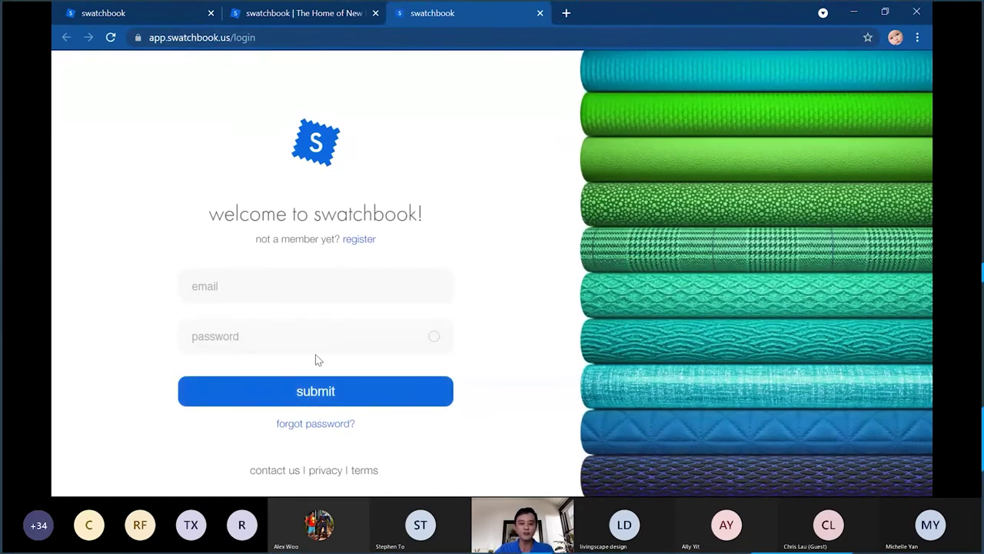
Return to the swatchbook materials library and look through its fabric swatches
left_click(116, 15)
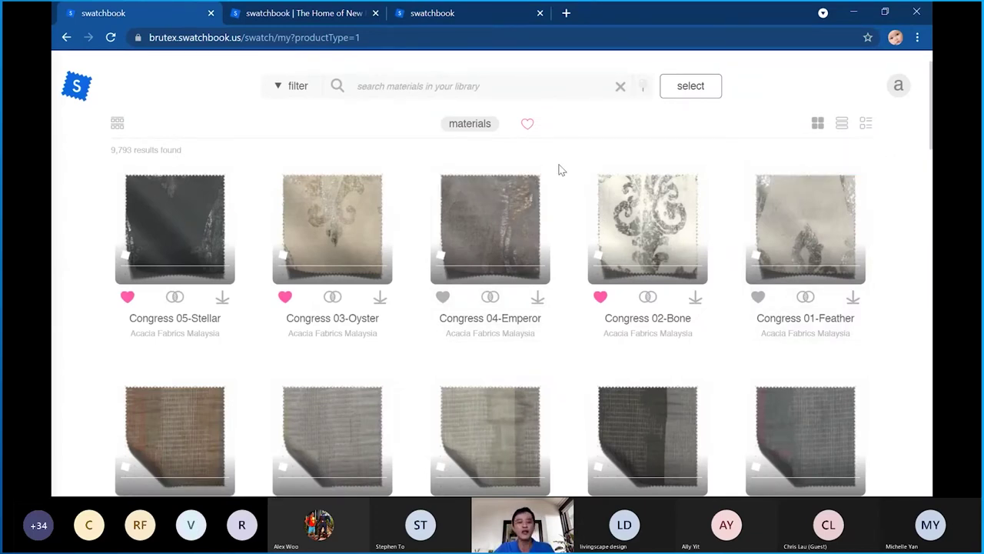
scroll(578, 187, "down", 3)
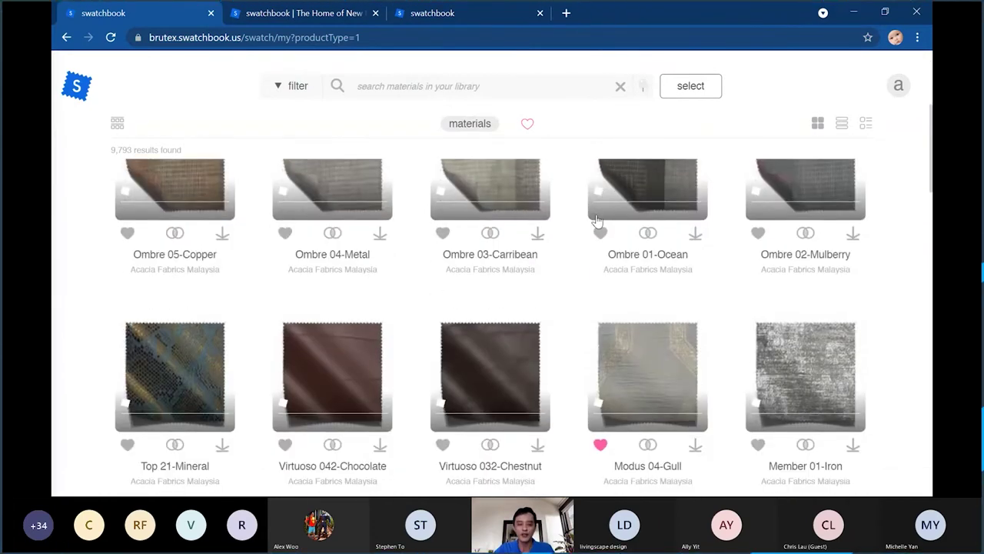
scroll(598, 229, "up", 2)
scroll(595, 215, "up", 2)
scroll(615, 230, "down", 2)
scroll(624, 234, "up", 2)
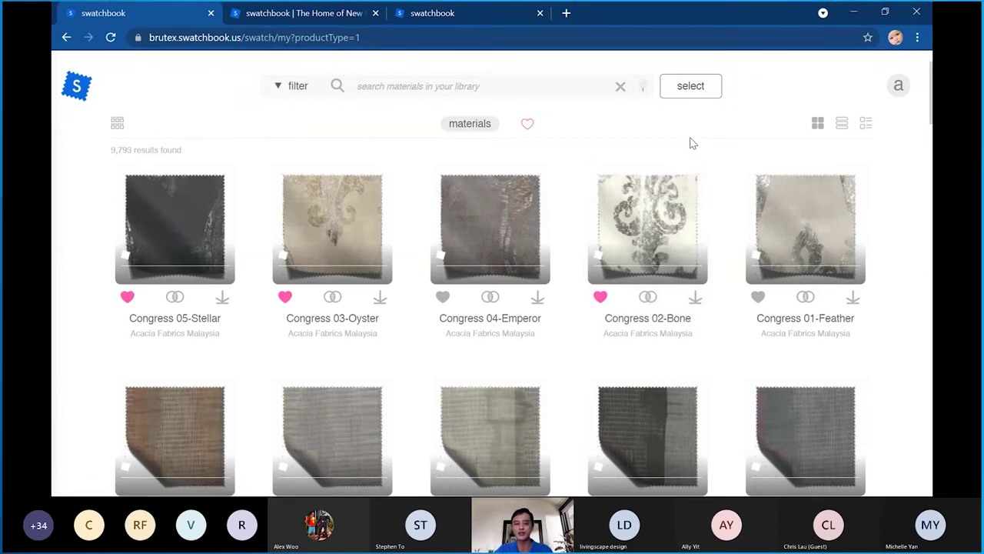
Open the user preferences for editing and expand the downloads section
left_click(899, 86)
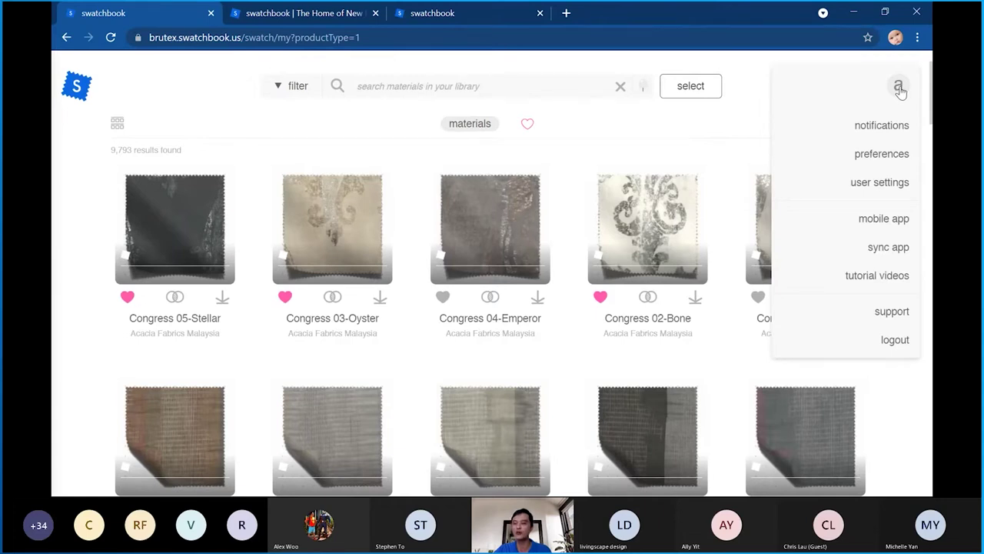
left_click(888, 157)
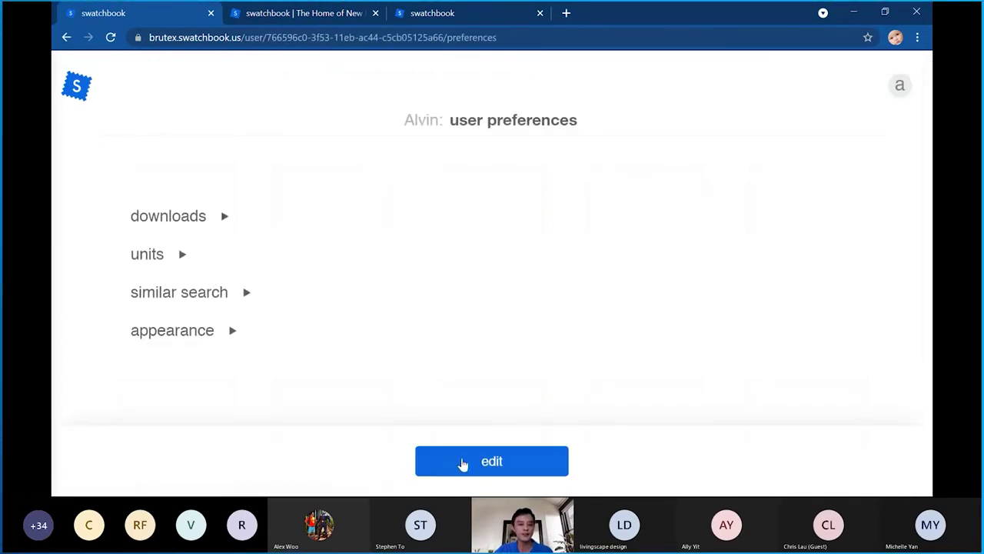
left_click(465, 469)
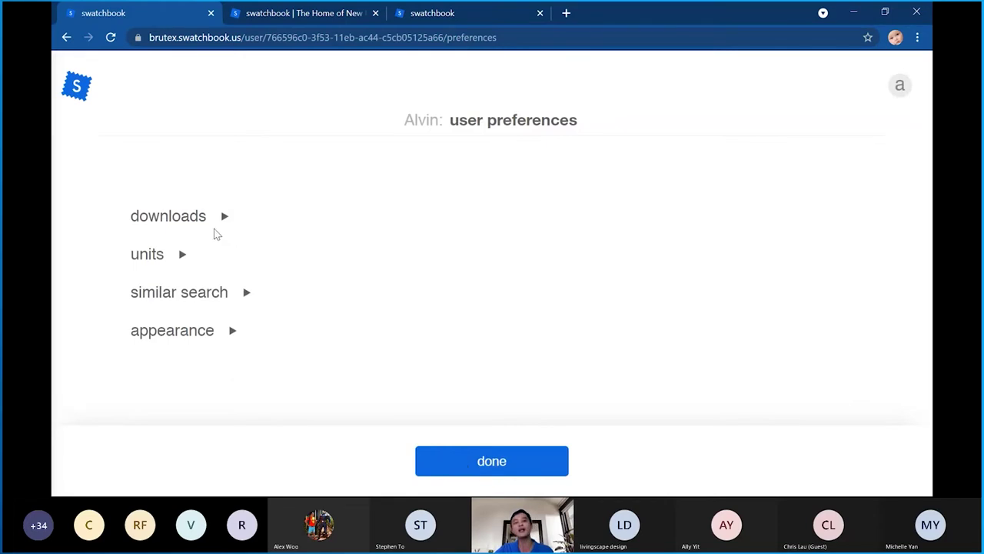
left_click(204, 219)
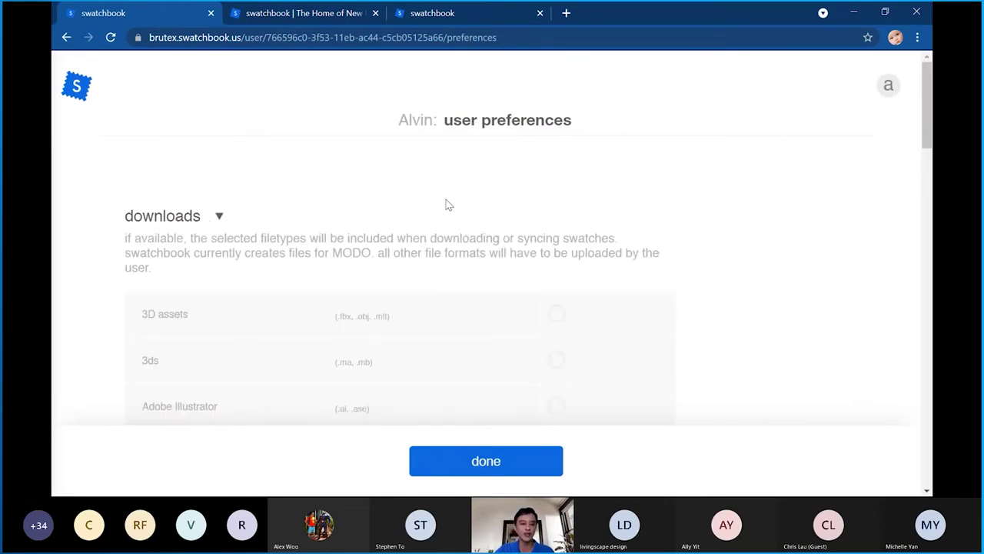
Look through the file types that can be included when downloading or syncing swatches
scroll(446, 205, "down", 3)
scroll(449, 206, "up", 3)
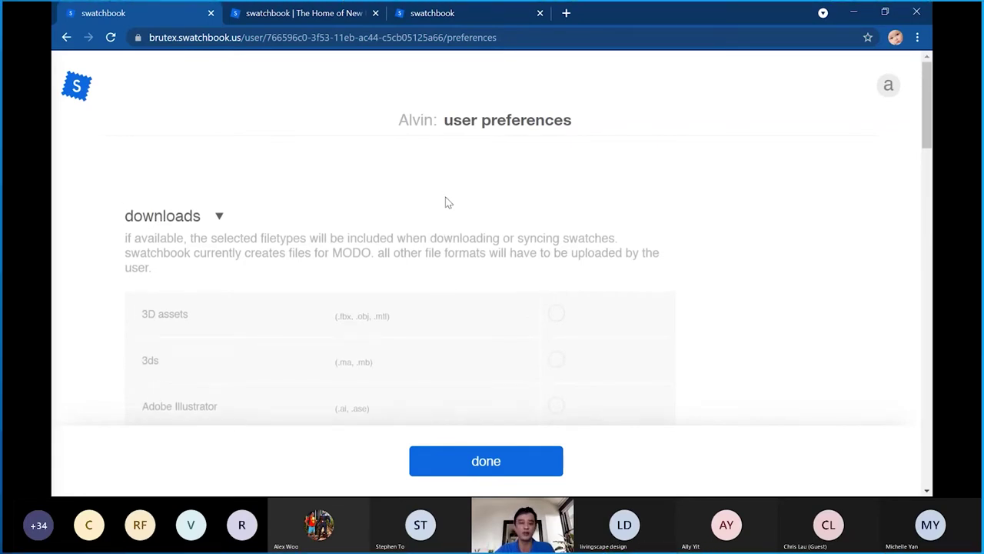
scroll(449, 204, "down", 5)
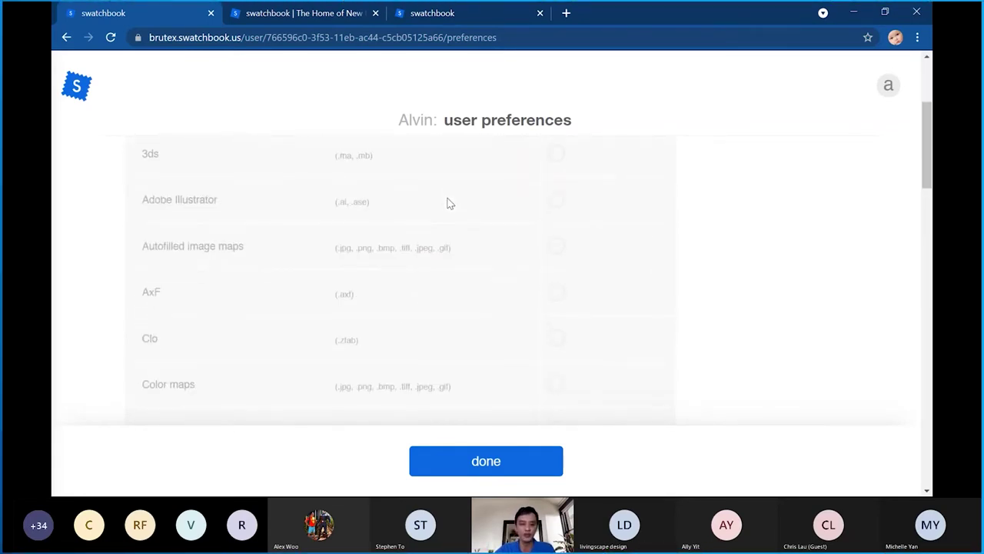
scroll(449, 204, "down", 5)
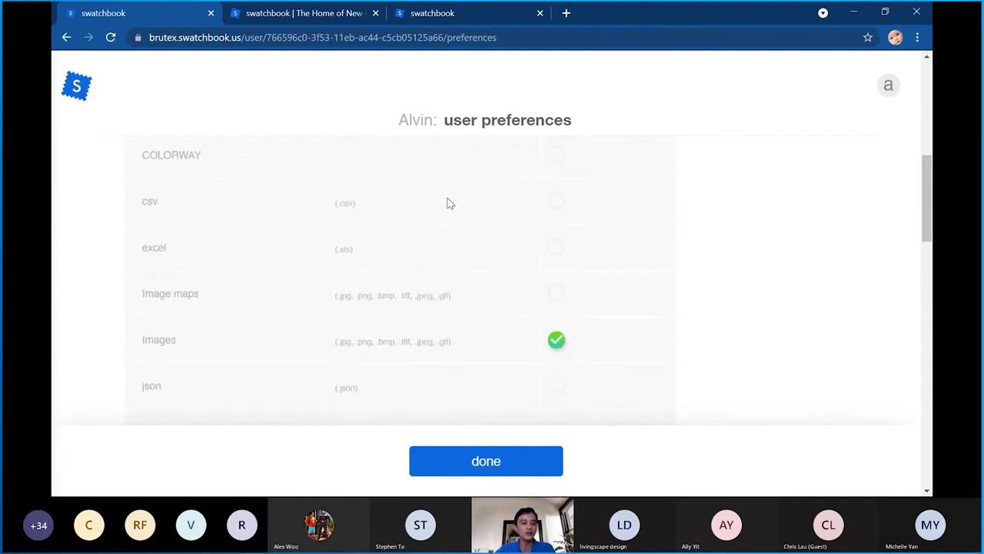
scroll(482, 237, "down", 2)
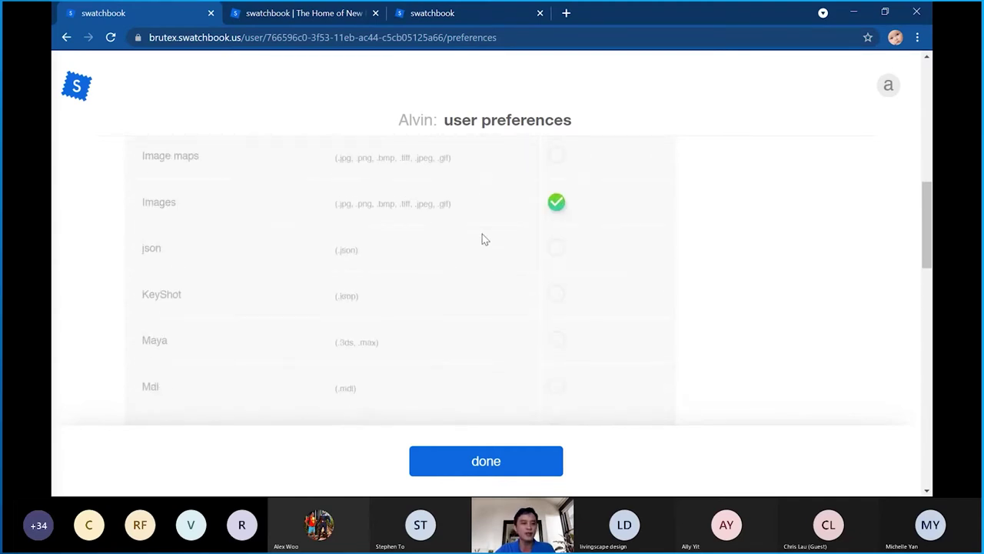
Deselect the Images file type in the download preferences and select it again
scroll(167, 213, "up", 2)
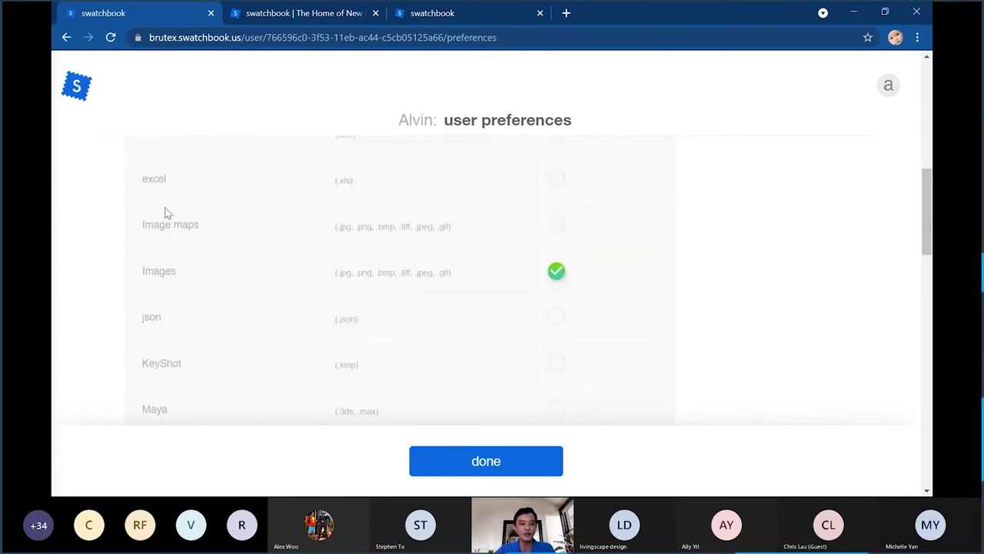
left_click(559, 279)
left_click(559, 280)
Review the download file types around Color maps and Images, and finish editing the preferences
scroll(430, 373, "down", 3)
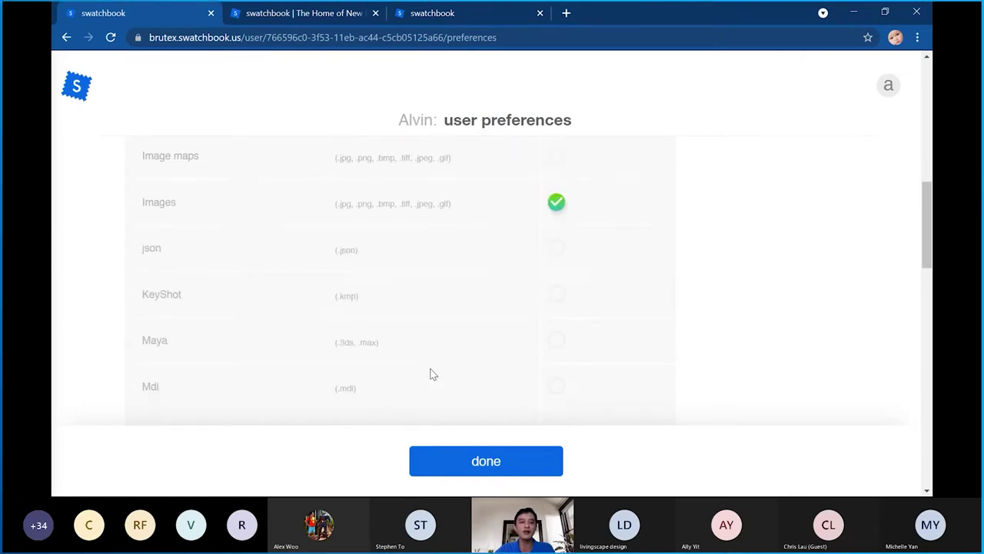
scroll(430, 373, "up", 9)
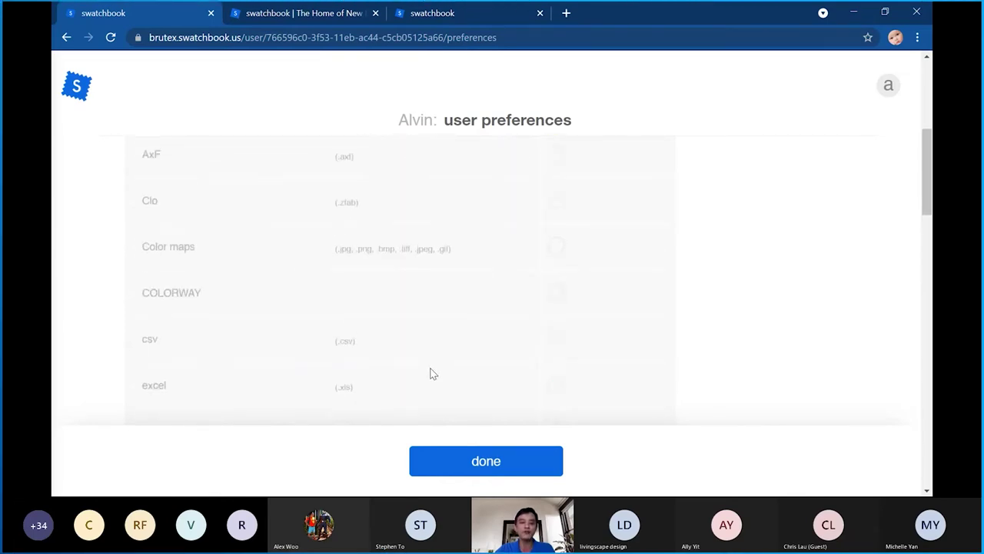
scroll(450, 234, "down", 1)
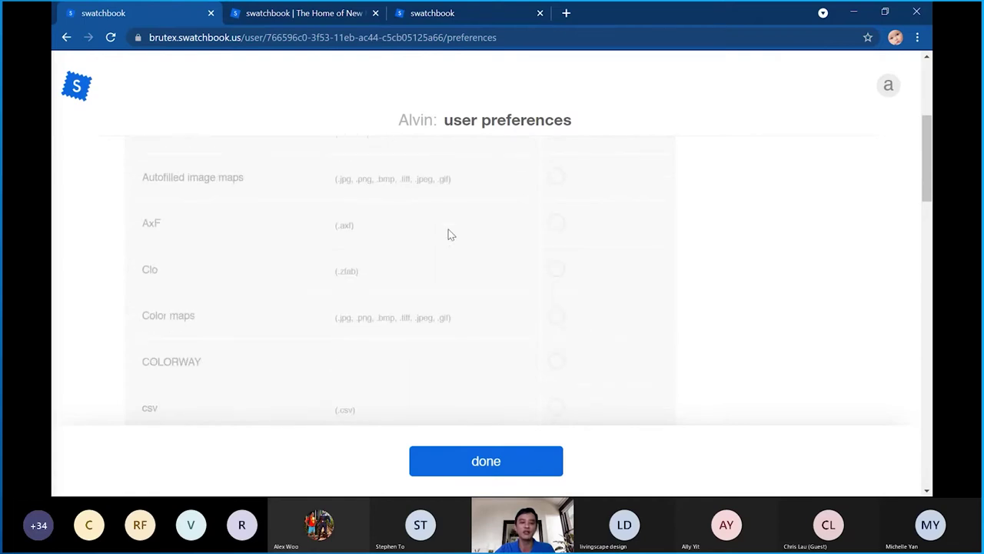
scroll(452, 233, "down", 1)
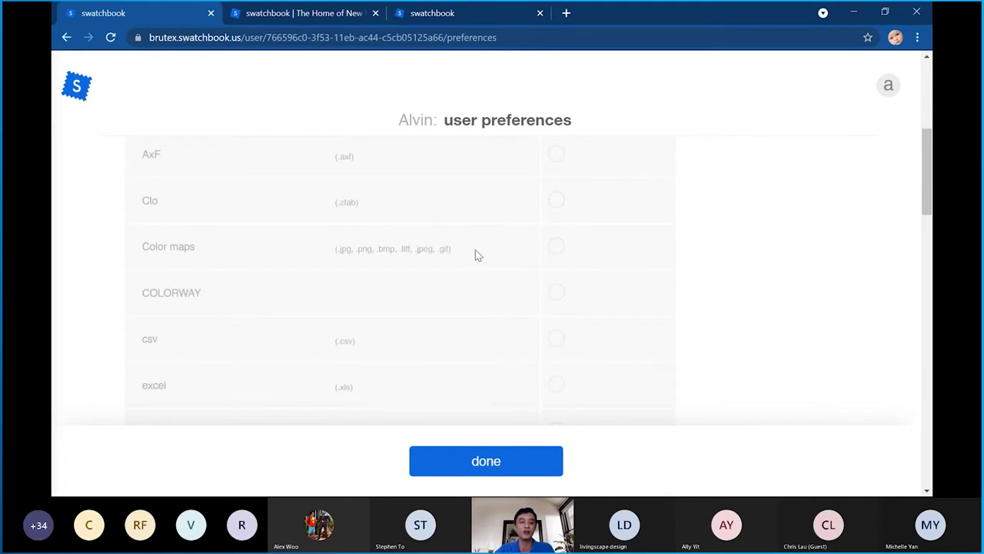
scroll(562, 219, "down", 2)
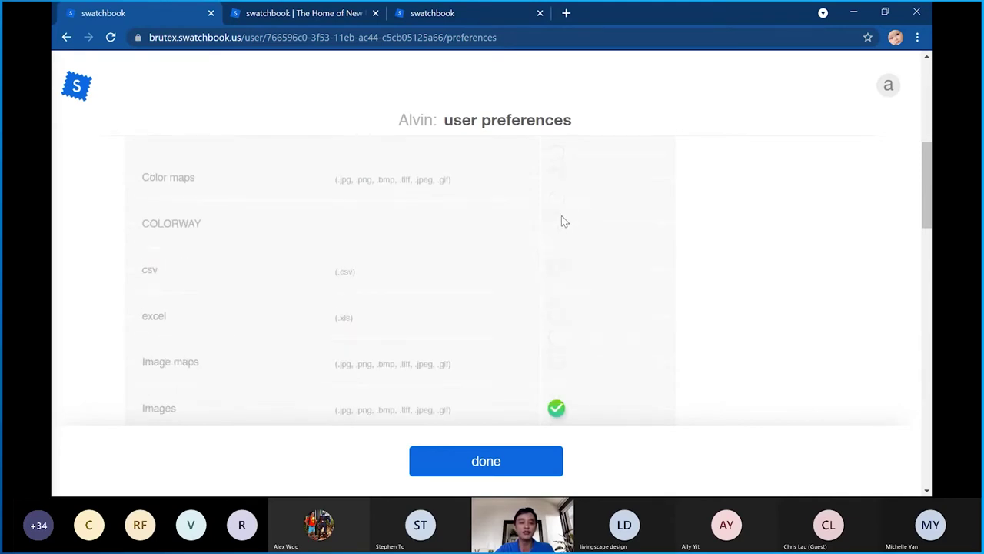
scroll(560, 342, "down", 1)
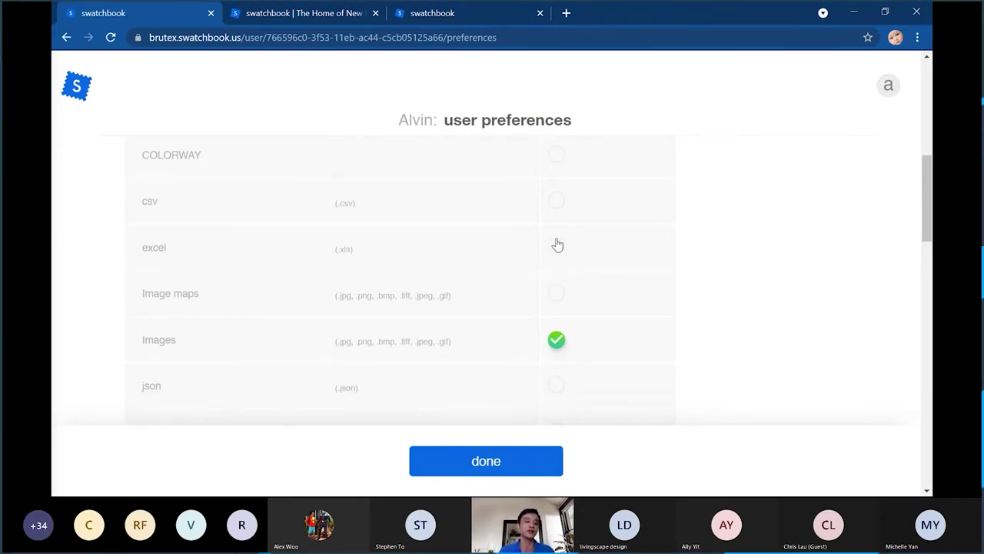
scroll(560, 243, "down", 1)
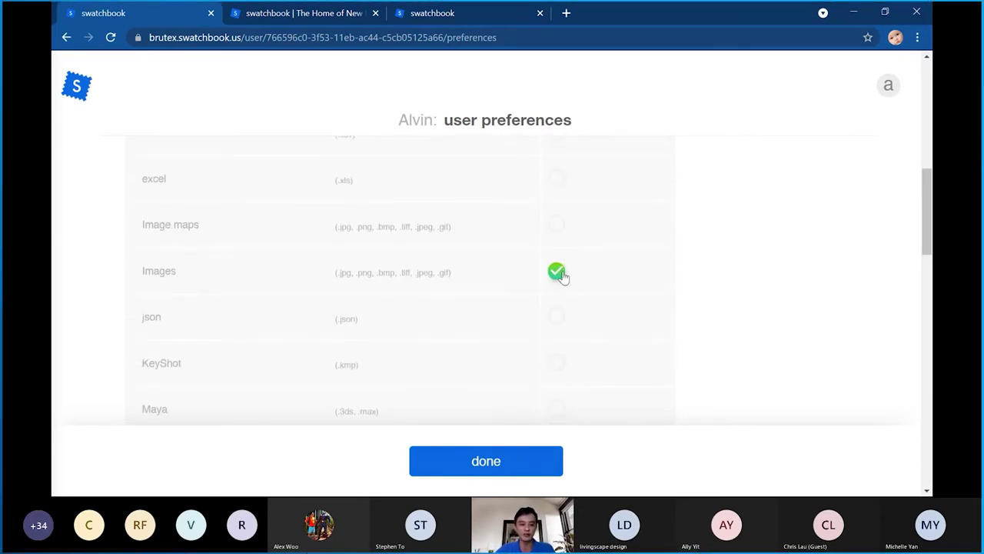
left_click(500, 464)
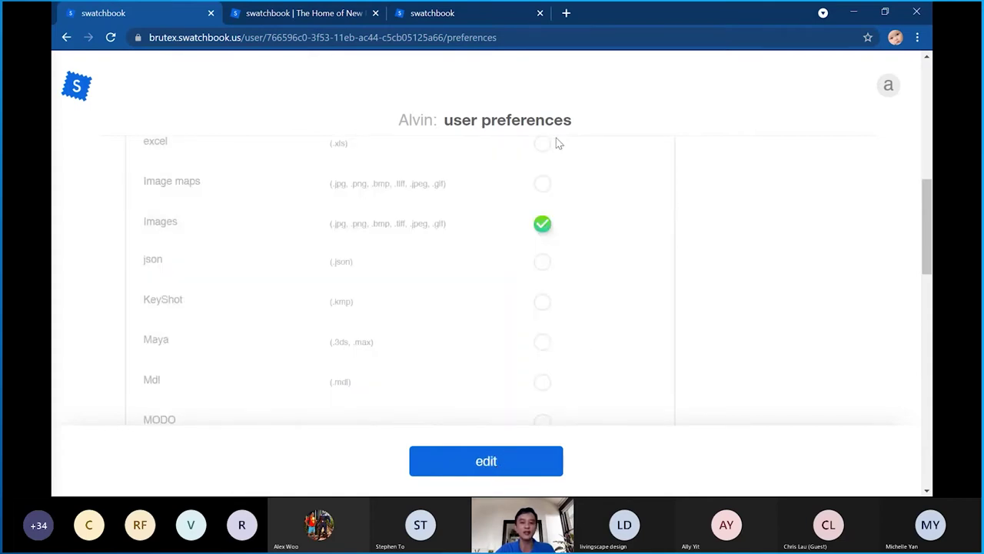
Collapse the downloads section and review the measurement units in the units section
scroll(593, 201, "up", 8)
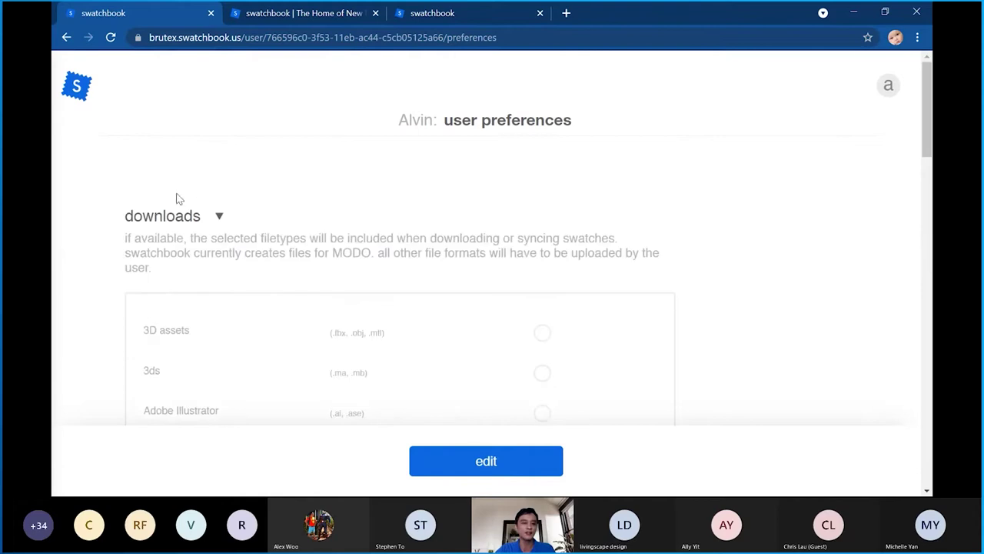
left_click(189, 218)
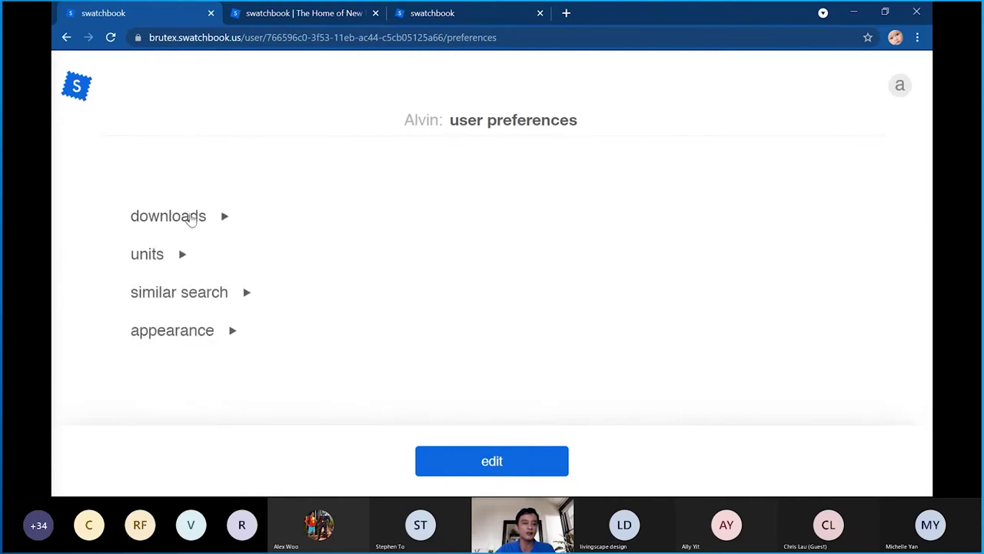
left_click(174, 259)
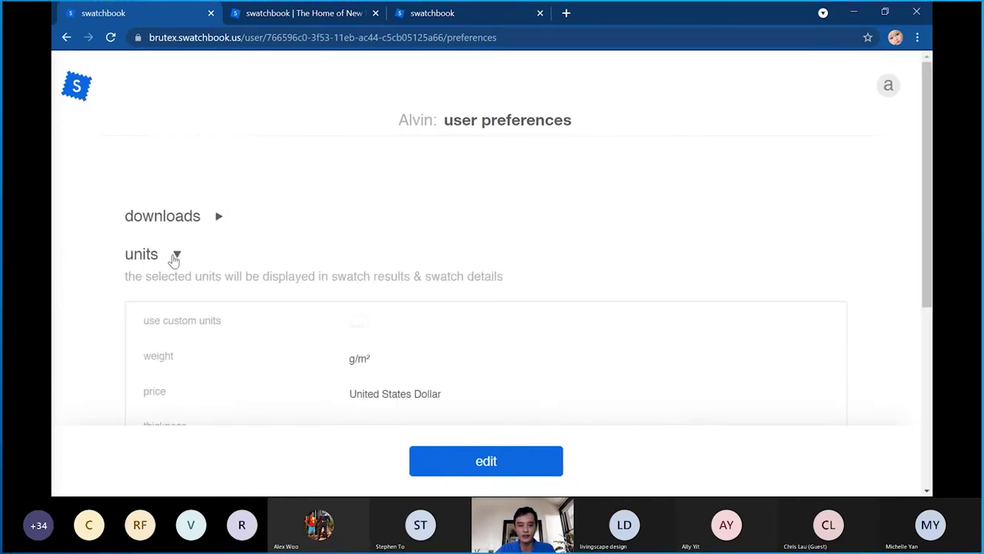
scroll(398, 240, "down", 5)
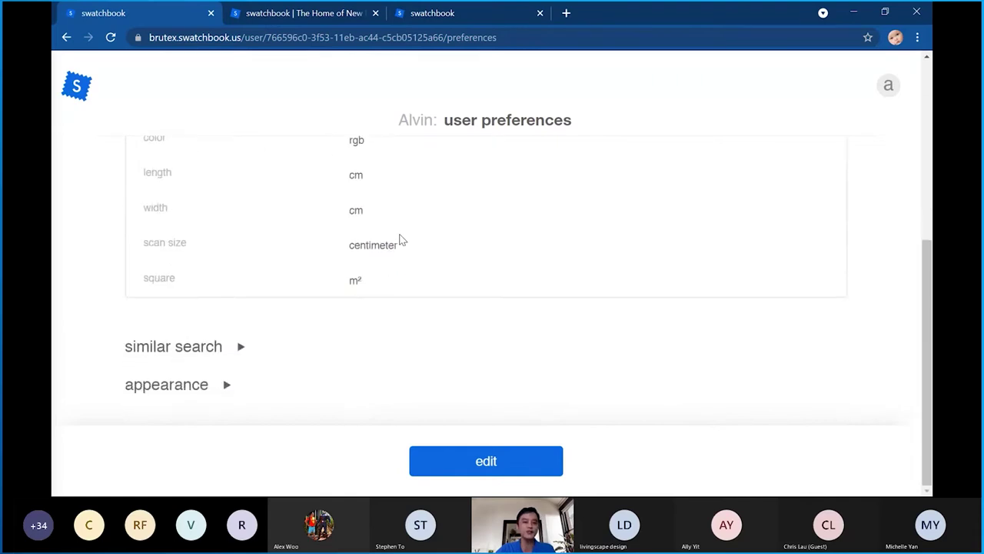
scroll(399, 240, "up", 1)
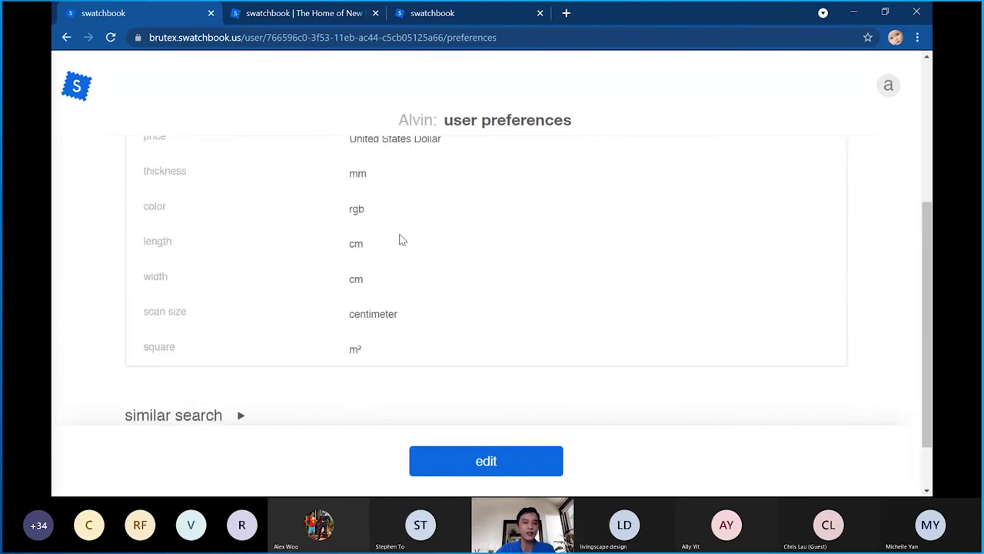
Edit the units preferences and set the length unit to yd
left_click(458, 460)
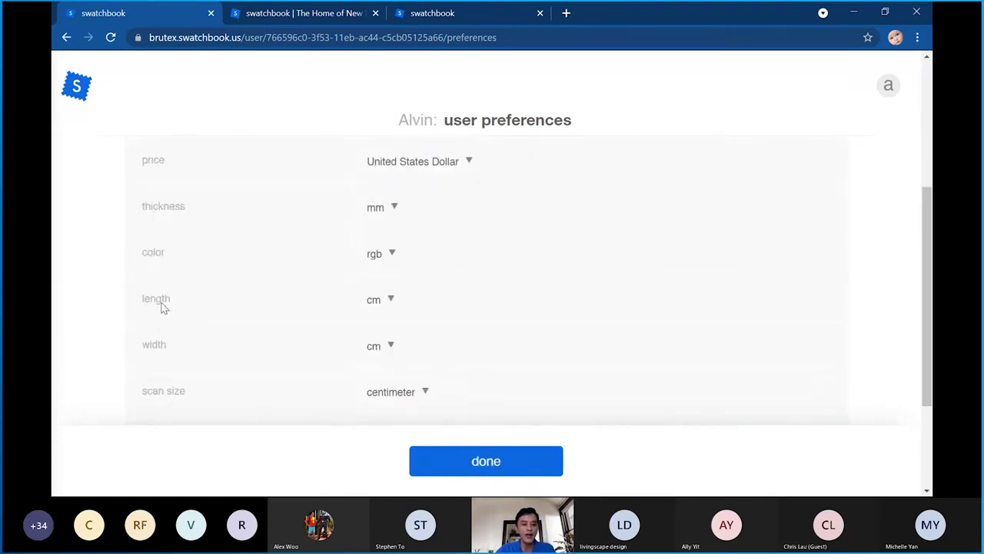
left_click(380, 309)
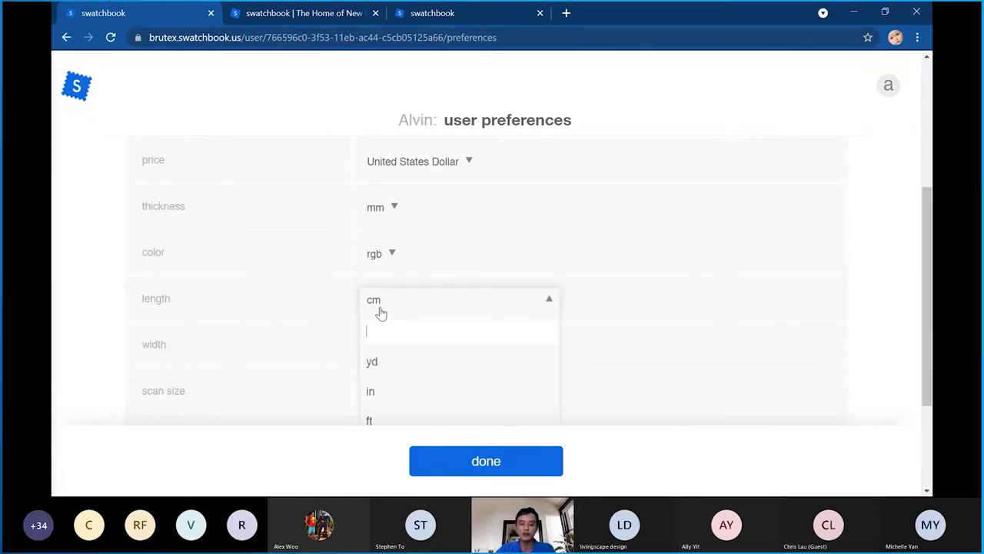
left_click(374, 361)
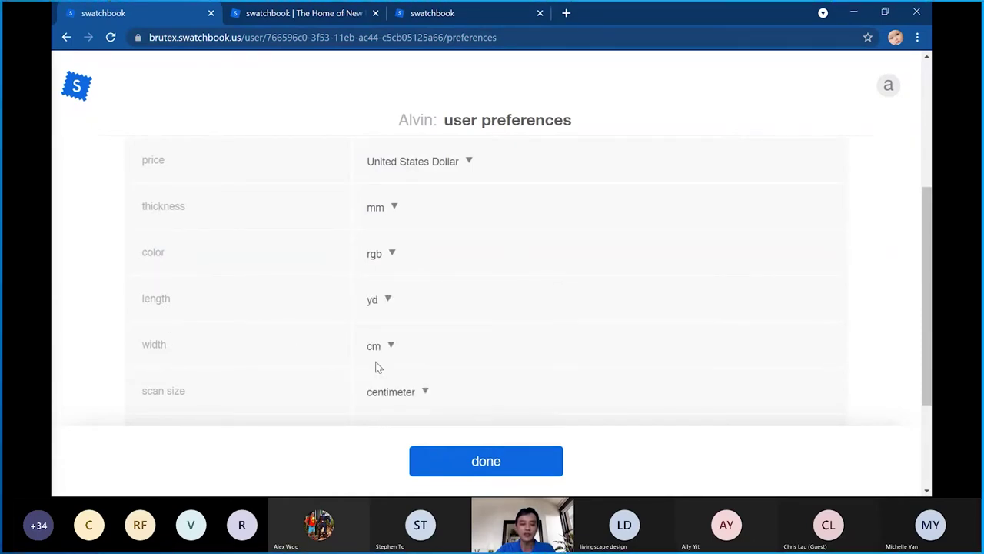
Set the length unit back to cm and finish editing the preferences
left_click(387, 301)
scroll(395, 381, "down", 1)
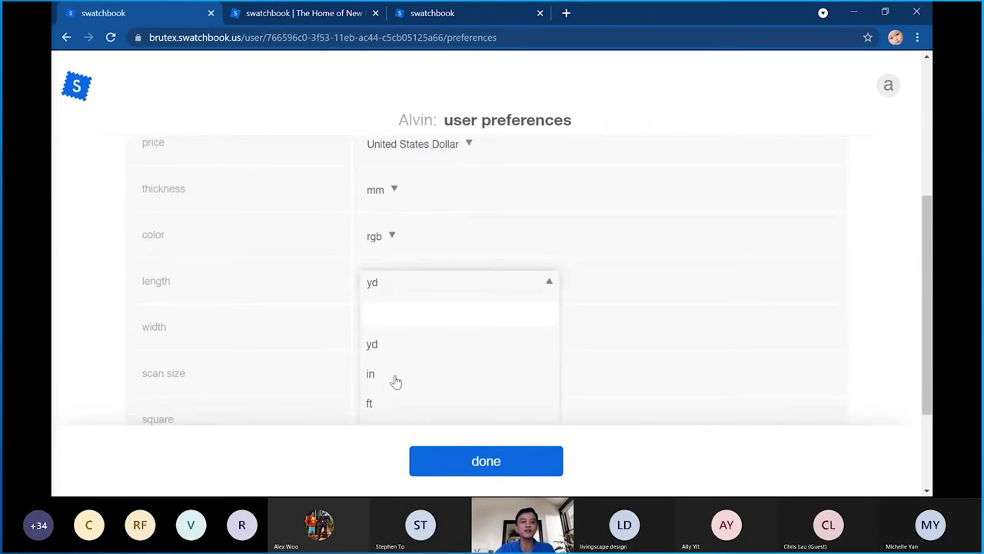
scroll(395, 382, "down", 3)
left_click(396, 381)
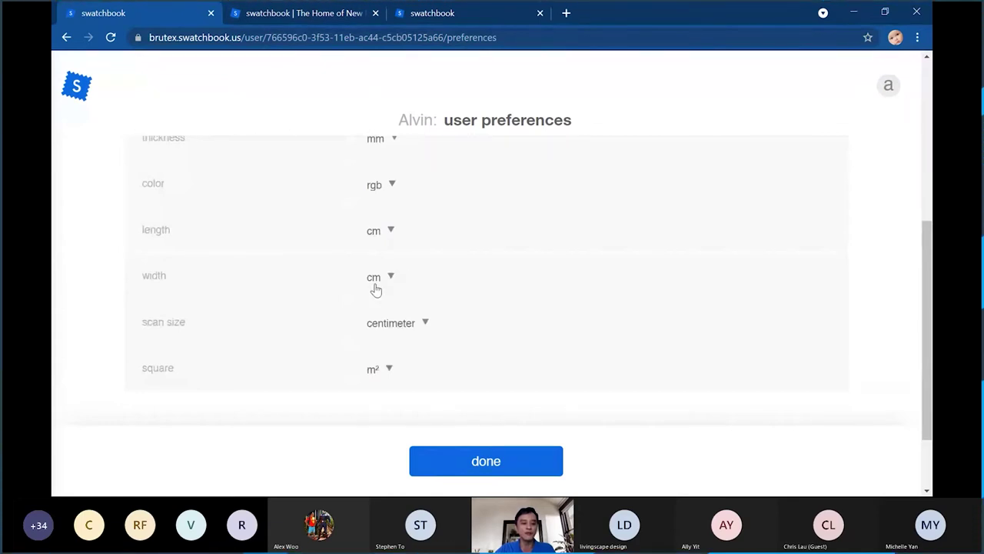
left_click(479, 465)
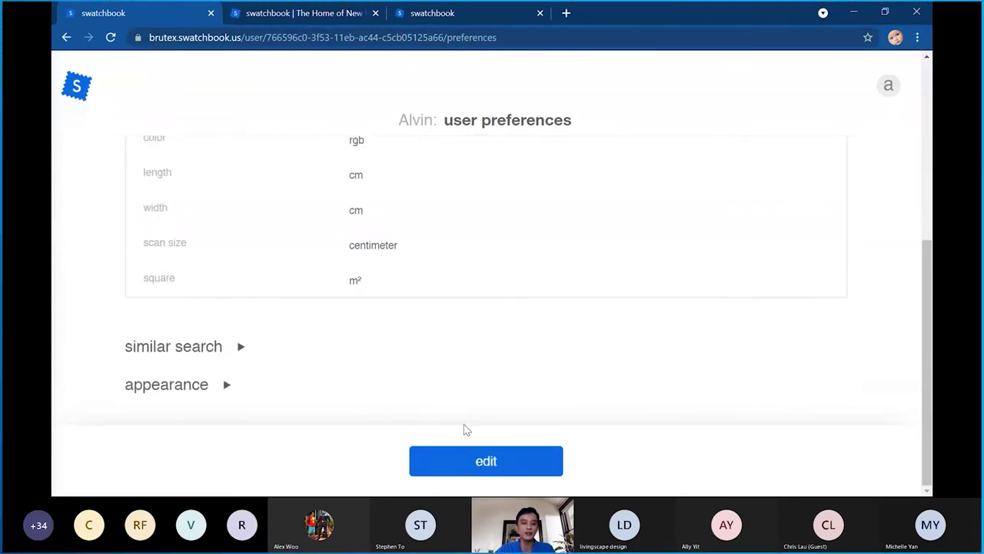
Expand the appearance section of the user preferences to show the dark/light mode setting
scroll(463, 423, "up", 3)
scroll(463, 420, "down", 3)
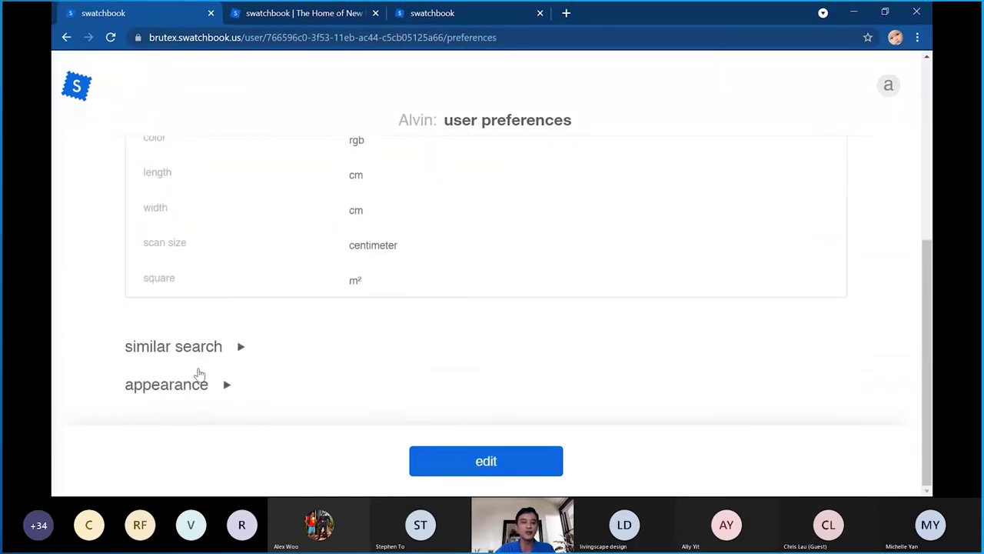
left_click(194, 389)
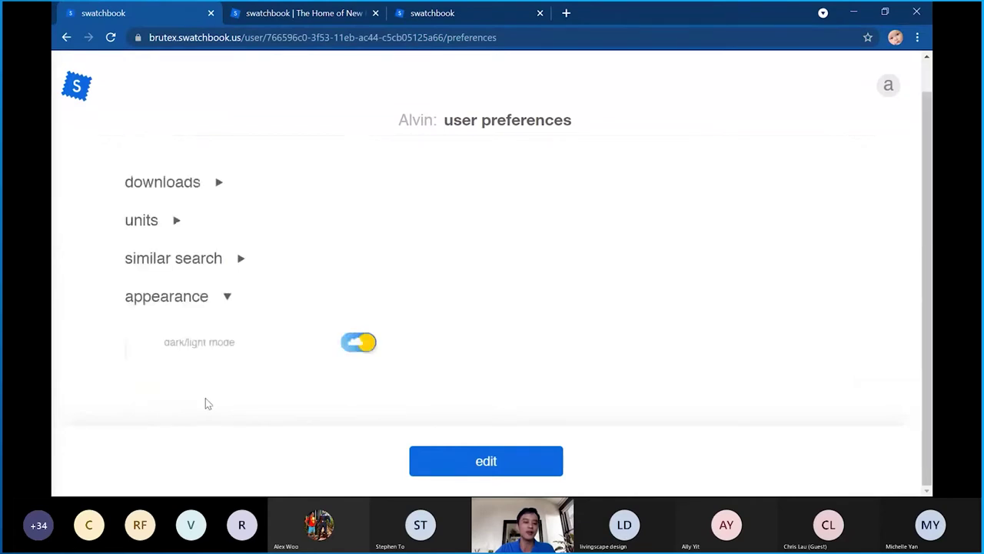
Edit the appearance preferences, switch to dark mode and back to light mode, and finish editing
left_click(464, 463)
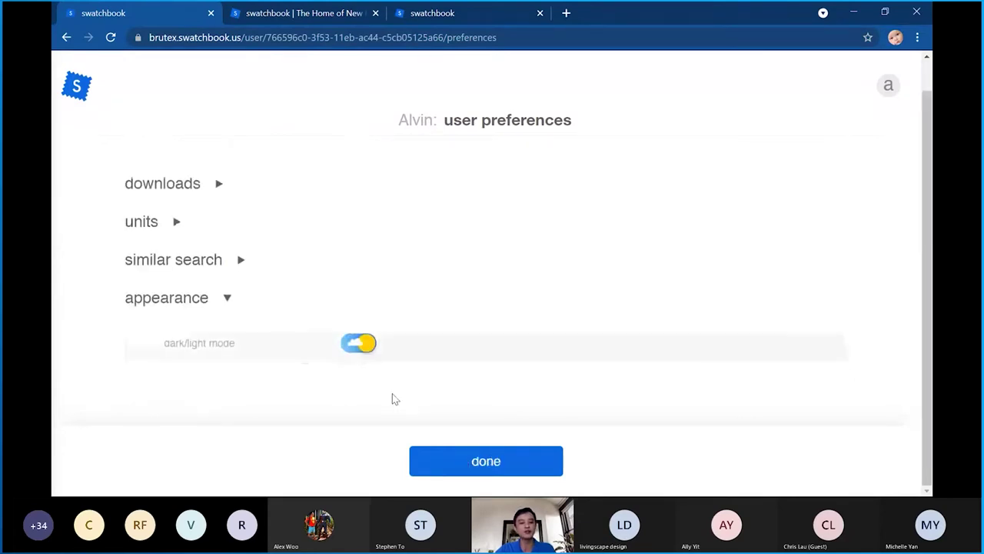
left_click(365, 350)
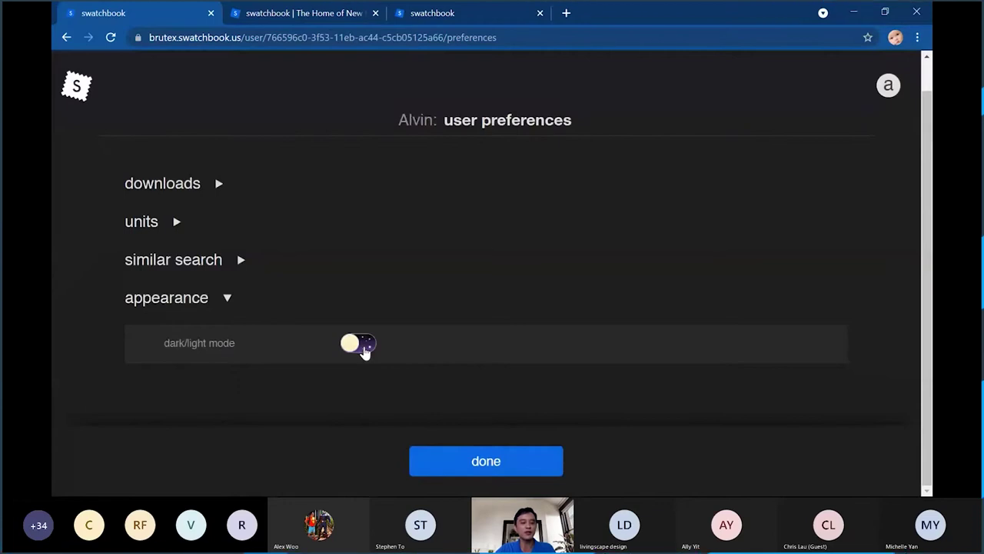
left_click(365, 350)
left_click(469, 464)
Open the user settings page and look over the profile fields
left_click(886, 86)
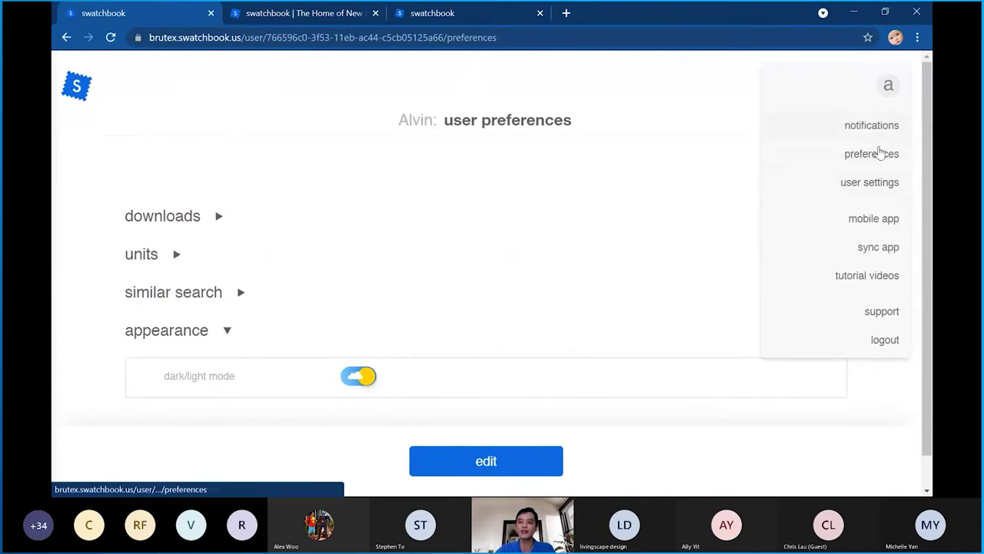
left_click(875, 190)
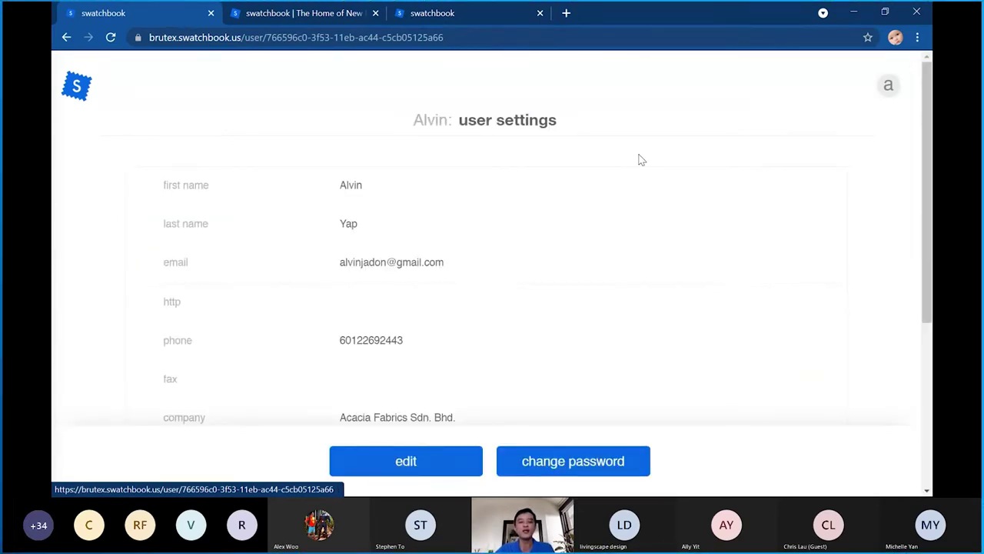
scroll(643, 160, "down", 1)
scroll(648, 164, "up", 1)
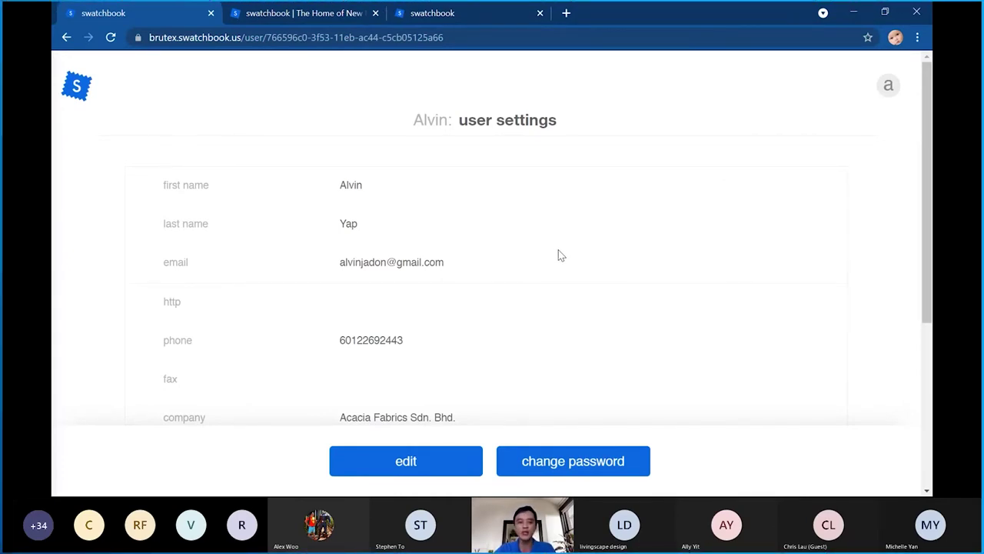
scroll(430, 363, "down", 2)
scroll(416, 335, "up", 2)
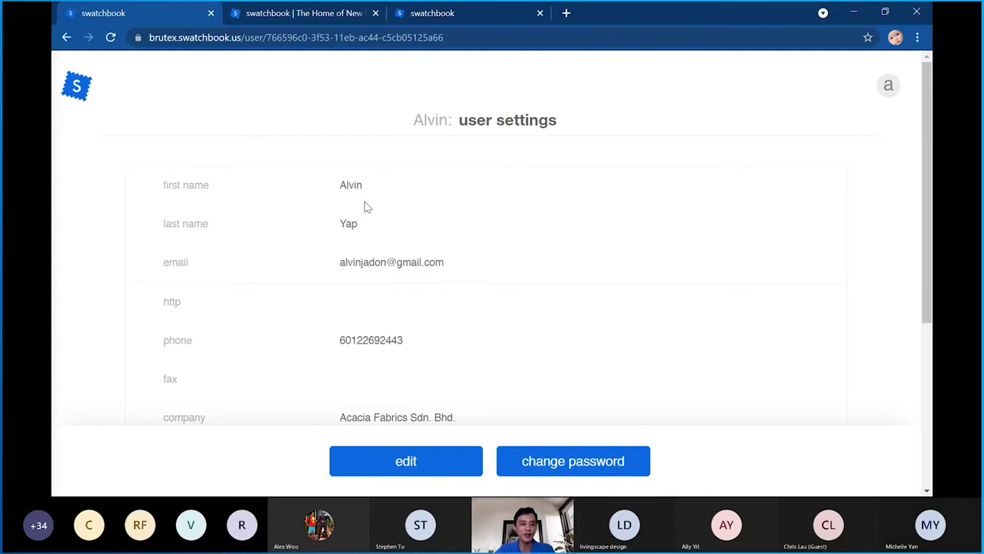
Review the contact, company, address and role fields in the user settings
scroll(385, 220, "down", 1)
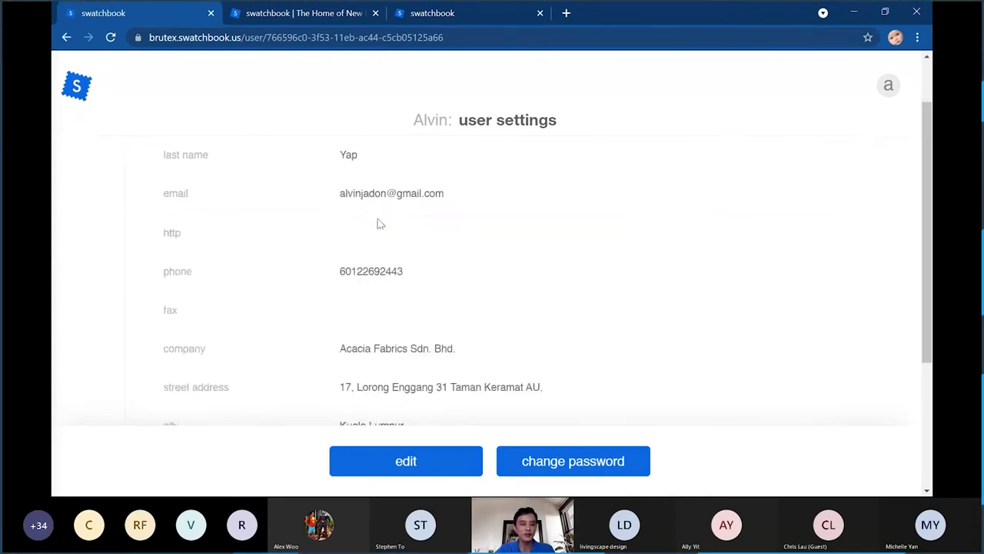
scroll(357, 203, "down", 1)
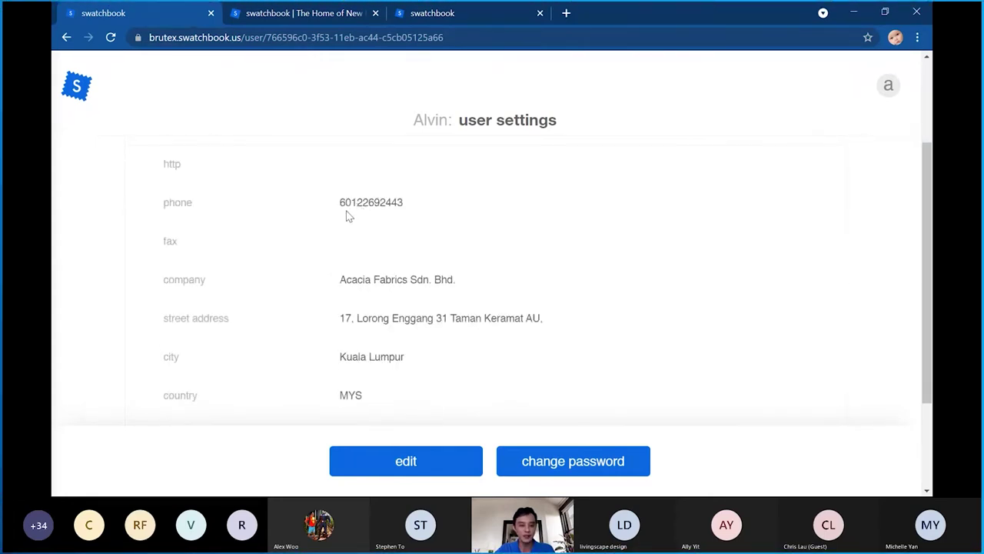
scroll(382, 214, "down", 1)
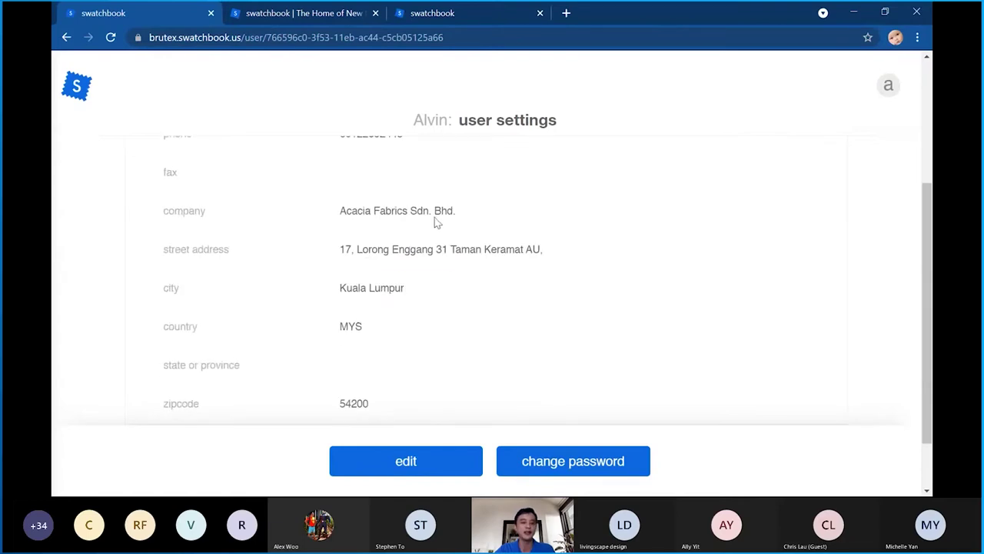
scroll(399, 221, "down", 1)
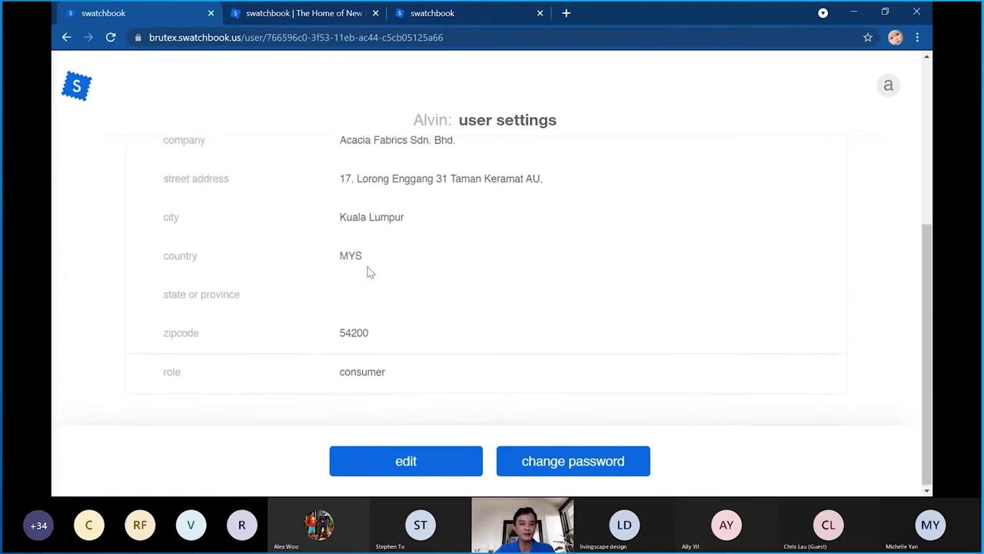
scroll(406, 267, "up", 3)
scroll(408, 269, "up", 2)
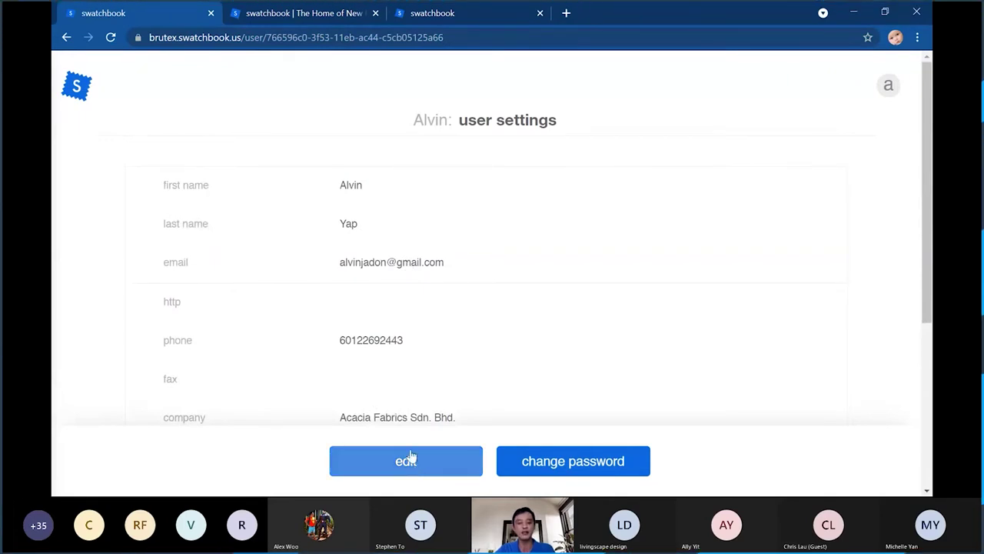
scroll(410, 256, "down", 2)
scroll(408, 254, "up", 2)
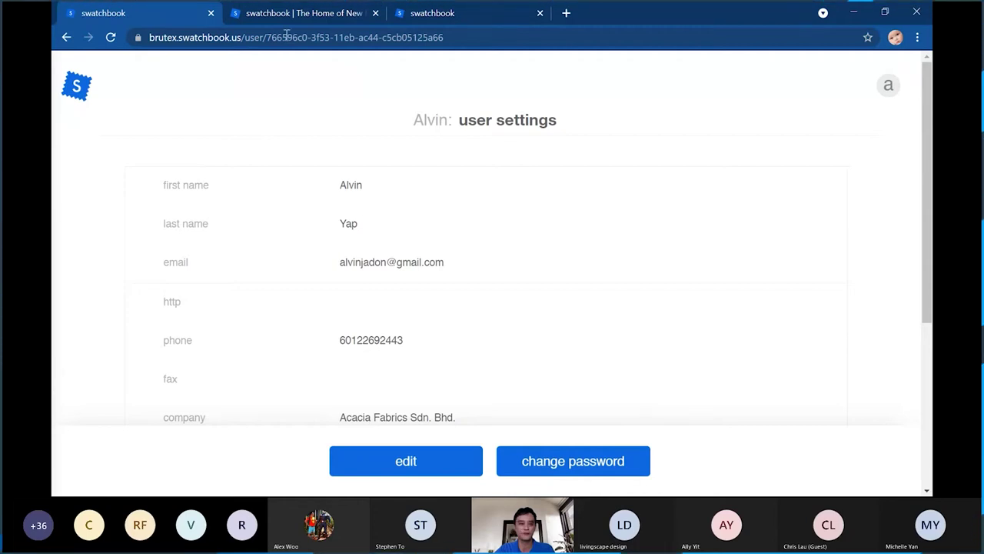
Return to your library and check where user settings is found among the account options
left_click(76, 85)
left_click(104, 158)
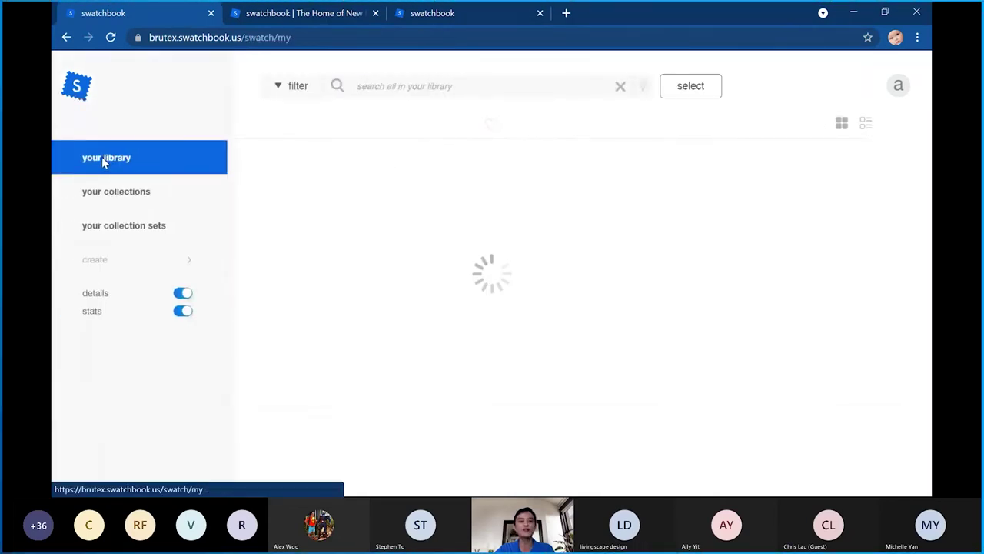
left_click(898, 86)
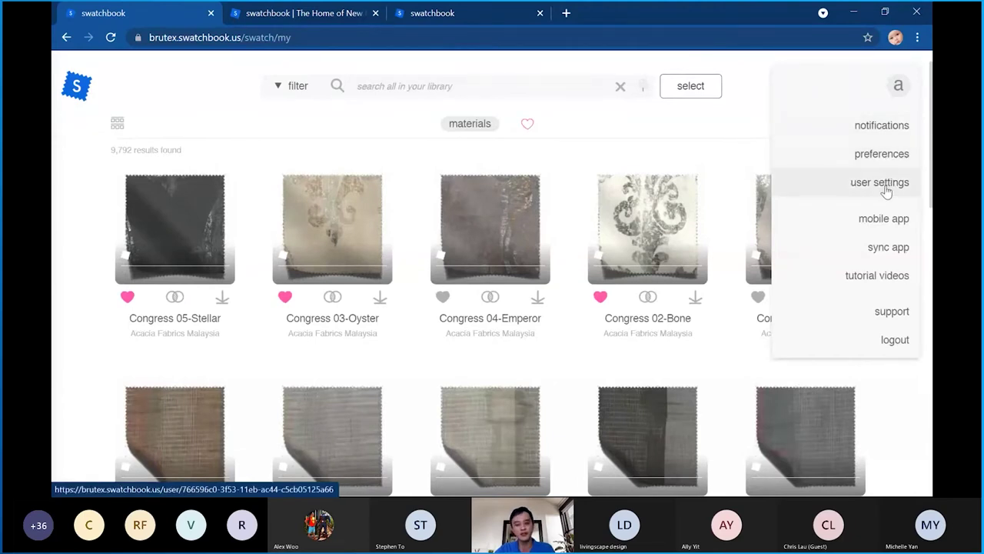
left_click(715, 134)
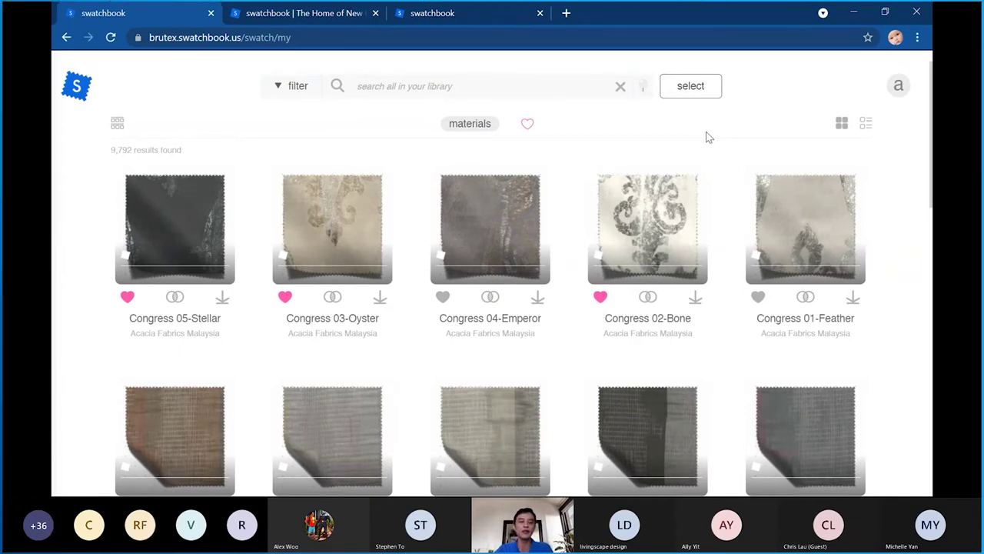
Limit the library to materials and browse the swatches in thumbnail view
mouse_move(468, 213)
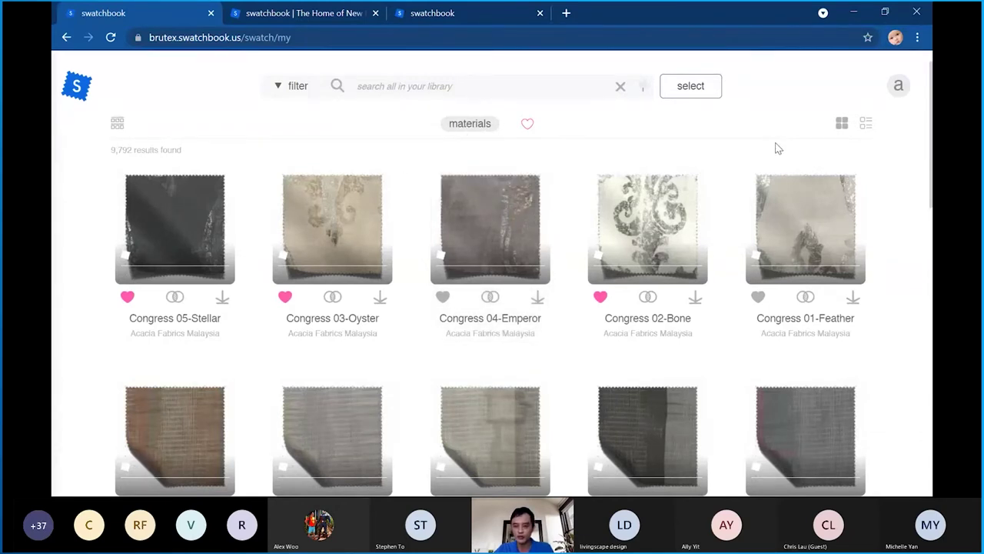
left_click(456, 124)
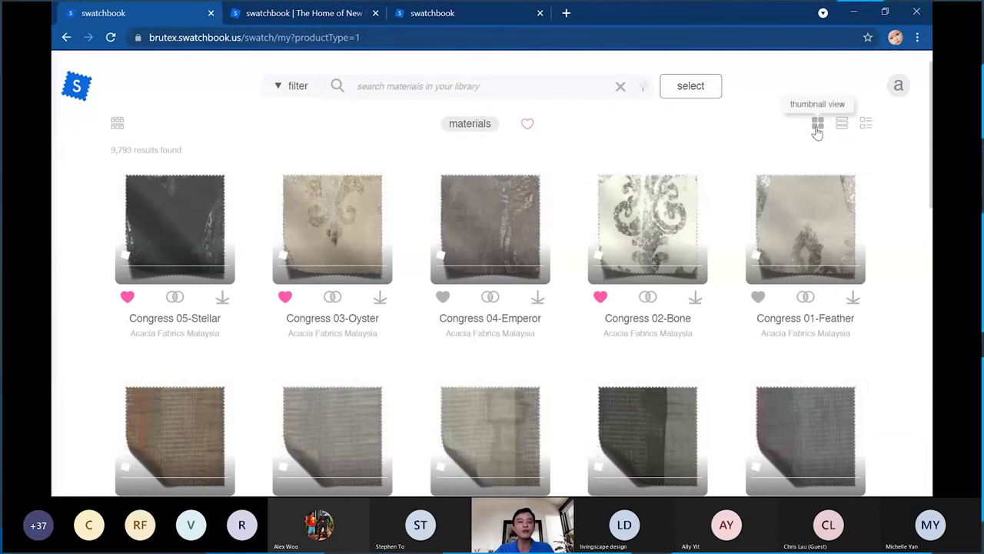
scroll(884, 256, "down", 1)
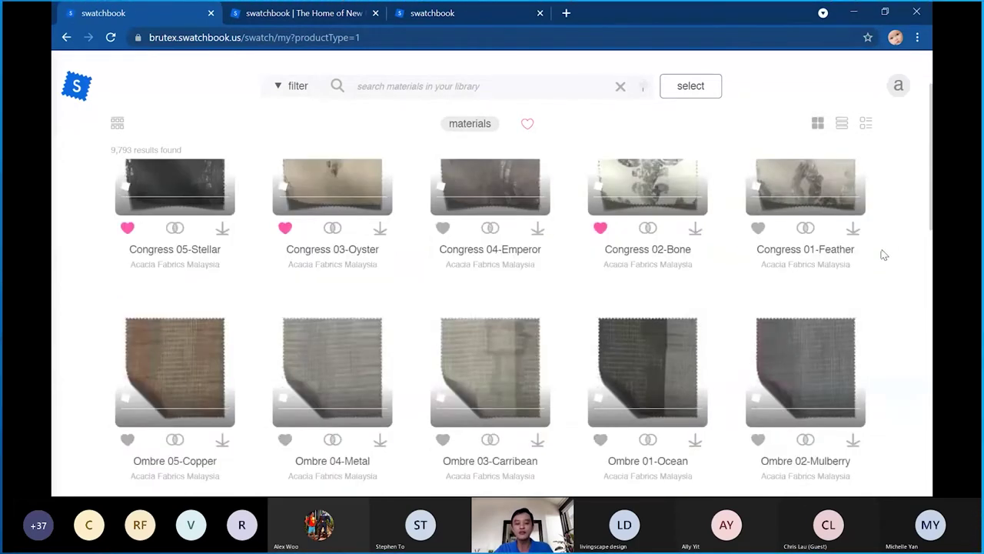
scroll(881, 254, "down", 1)
scroll(881, 253, "down", 3)
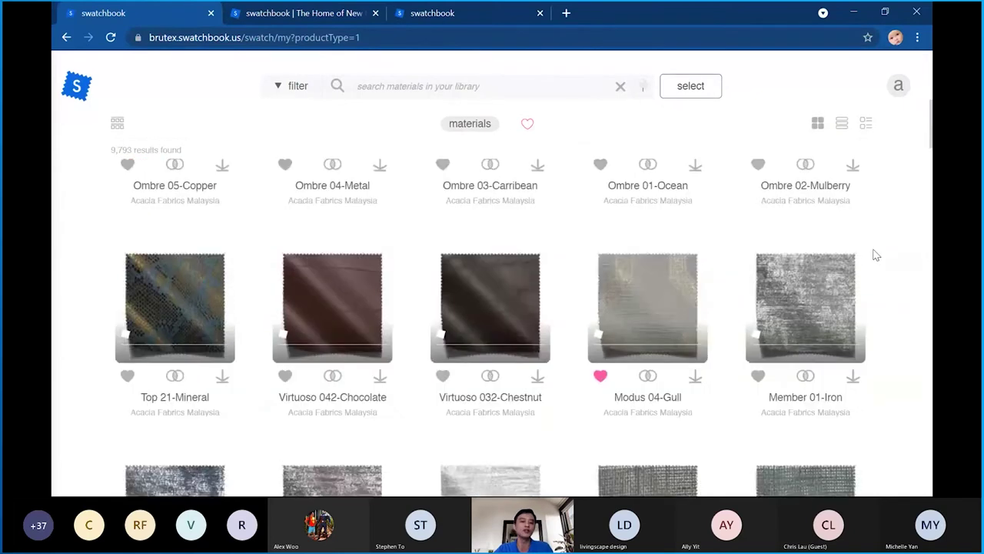
scroll(874, 255, "down", 12)
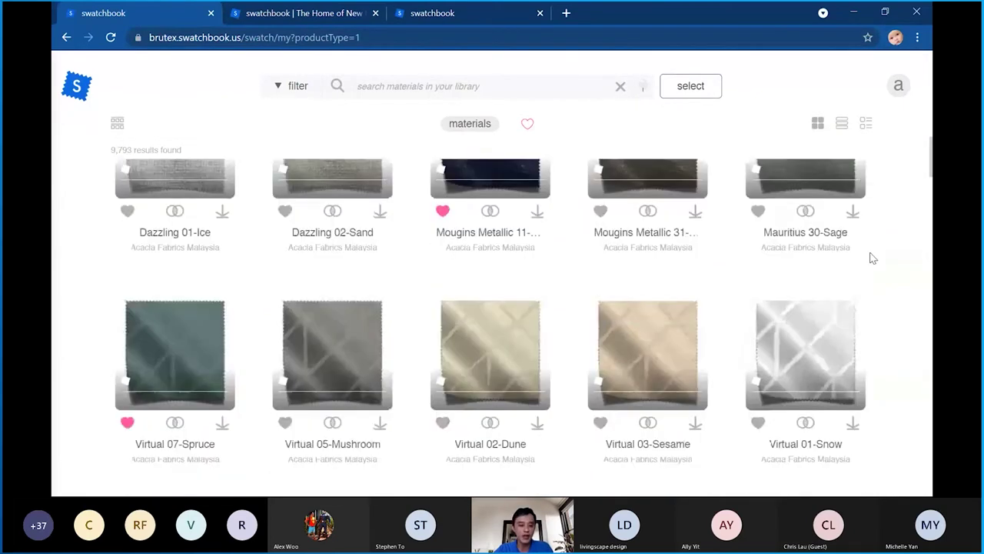
scroll(873, 257, "down", 3)
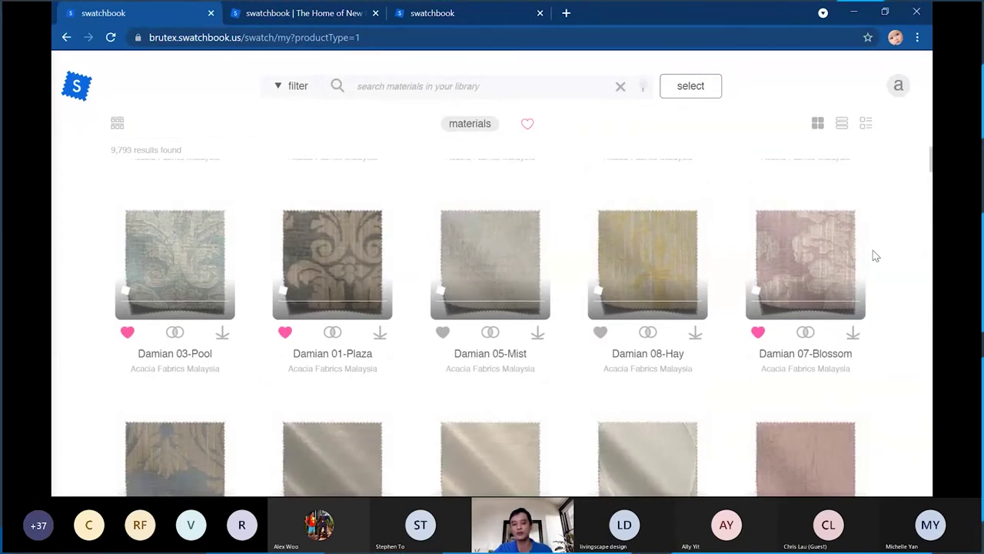
scroll(873, 255, "up", 8)
scroll(874, 257, "up", 3)
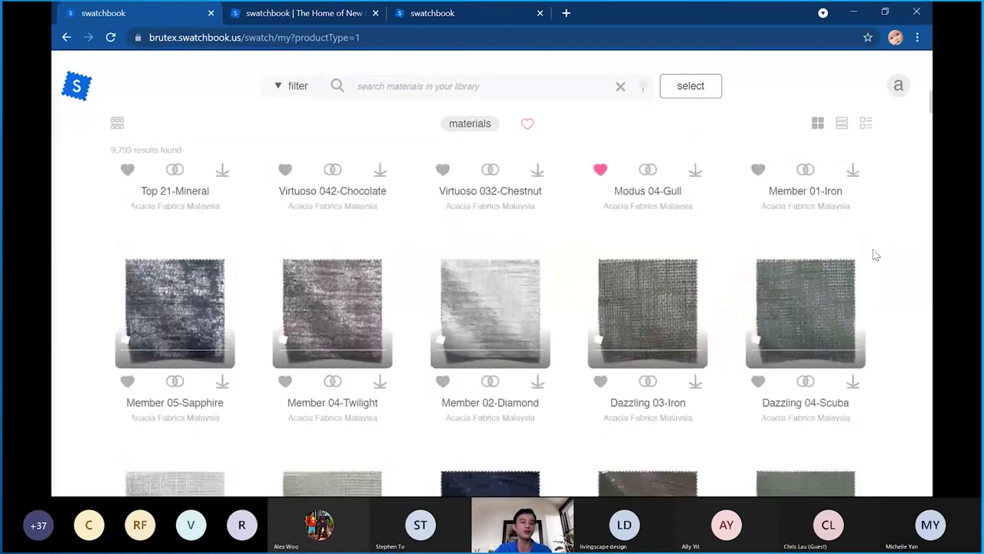
scroll(874, 254, "up", 5)
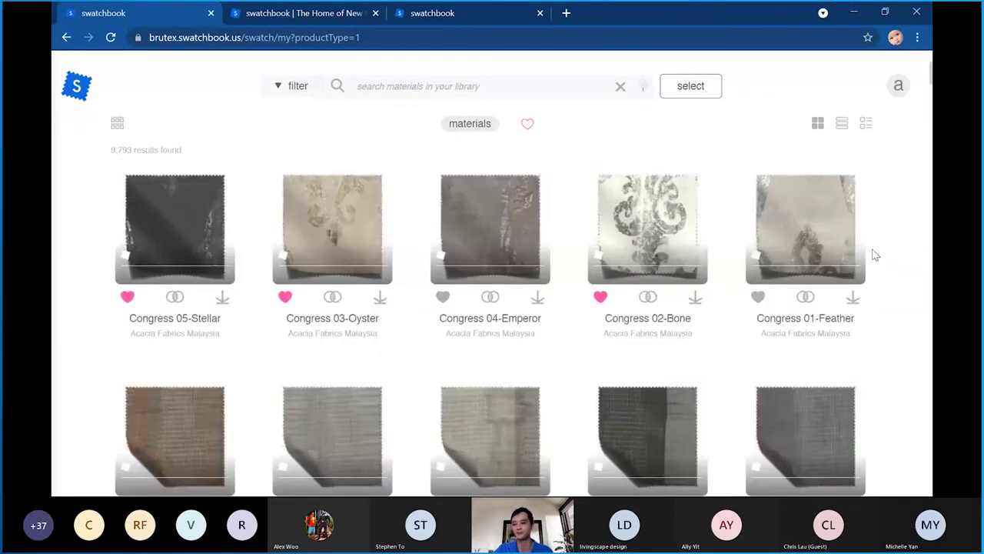
Switch the materials library to the stacked fabric-roll view and browse the rolls
left_click(841, 124)
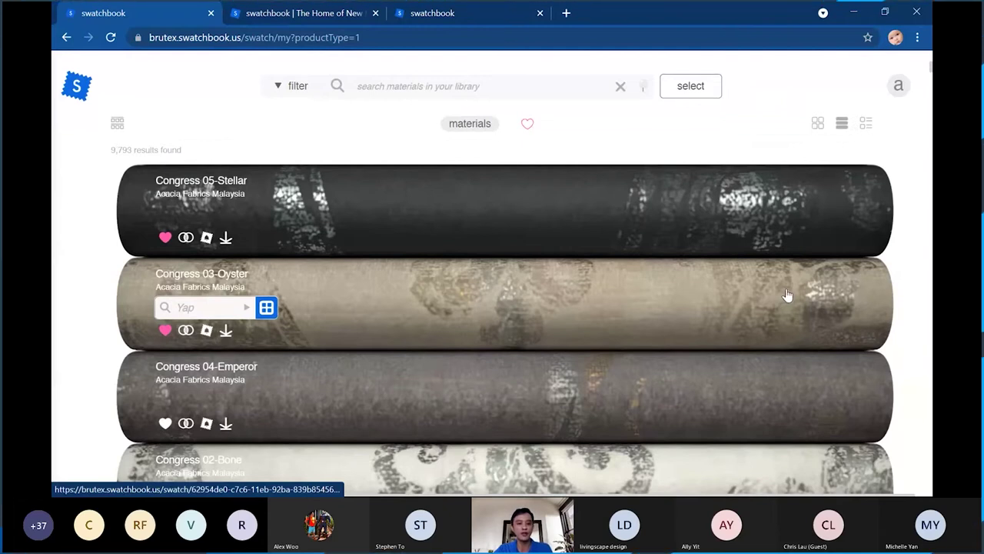
scroll(787, 296, "down", 3)
scroll(788, 296, "down", 3)
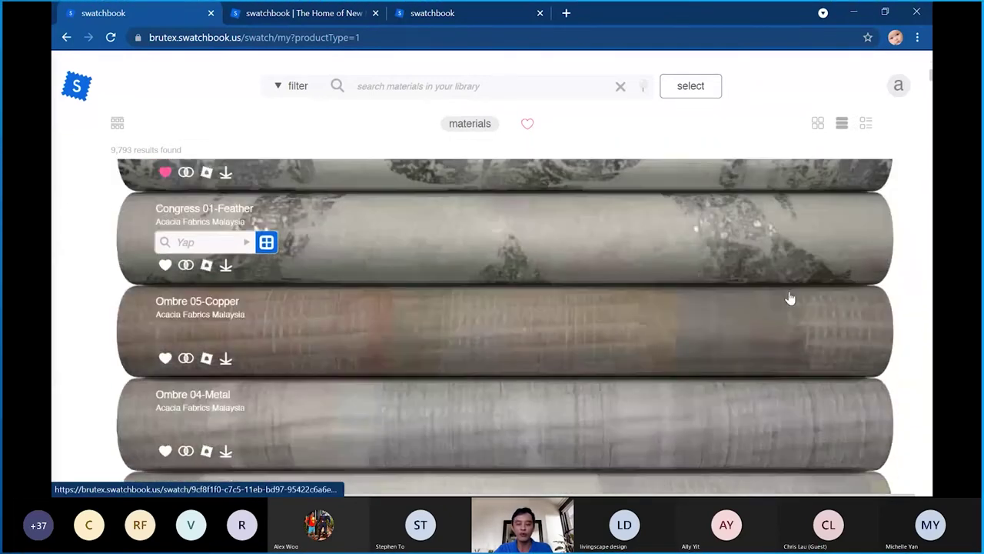
scroll(791, 298, "down", 9)
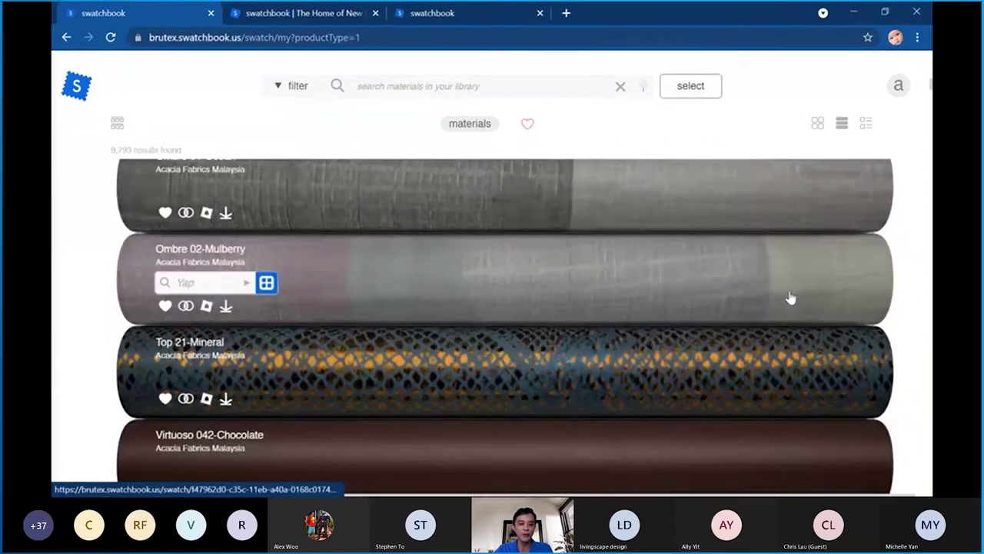
scroll(790, 297, "down", 15)
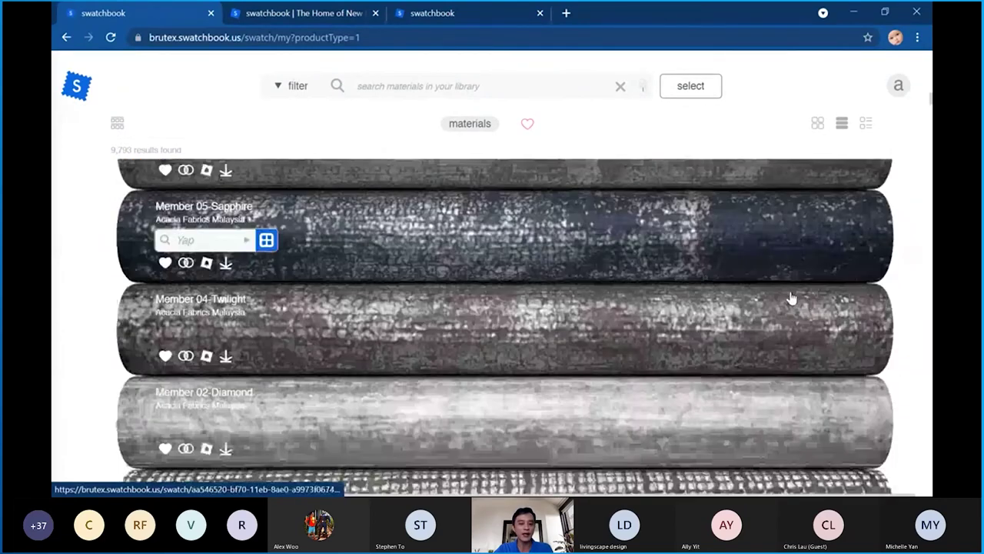
scroll(792, 298, "down", 10)
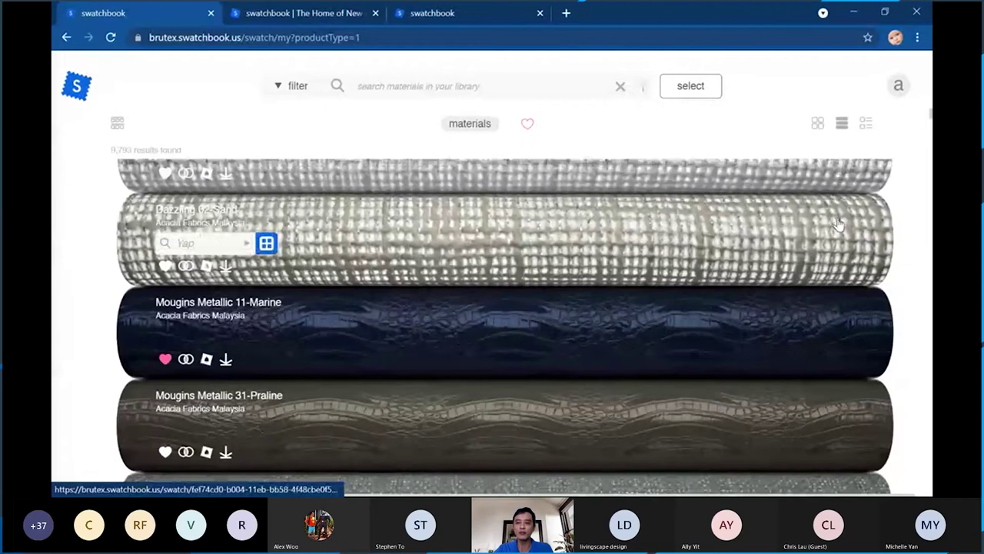
scroll(845, 193, "down", 5)
Switch the materials library to the detailed list view and examine the tags and columns of the Congress materials
left_click(867, 125)
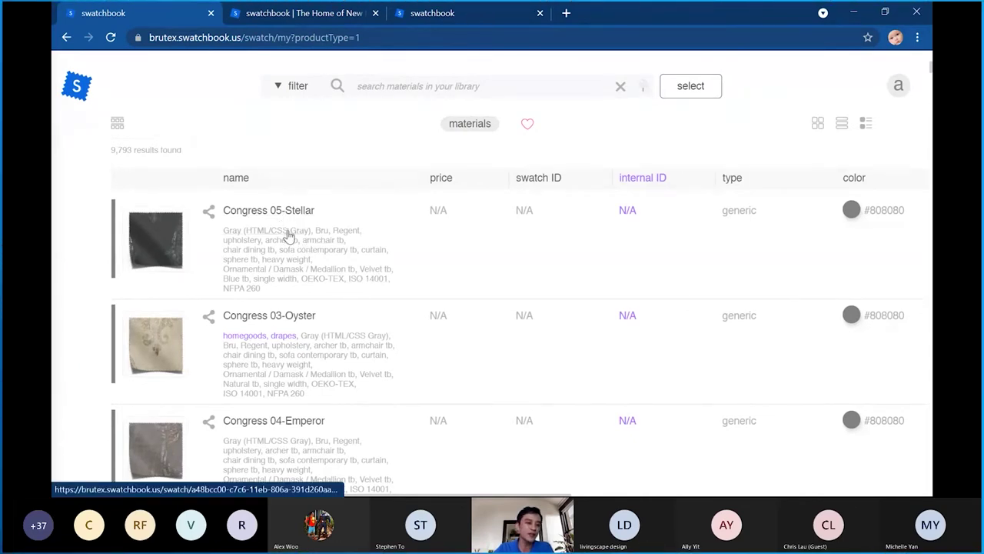
scroll(292, 273, "down", 1)
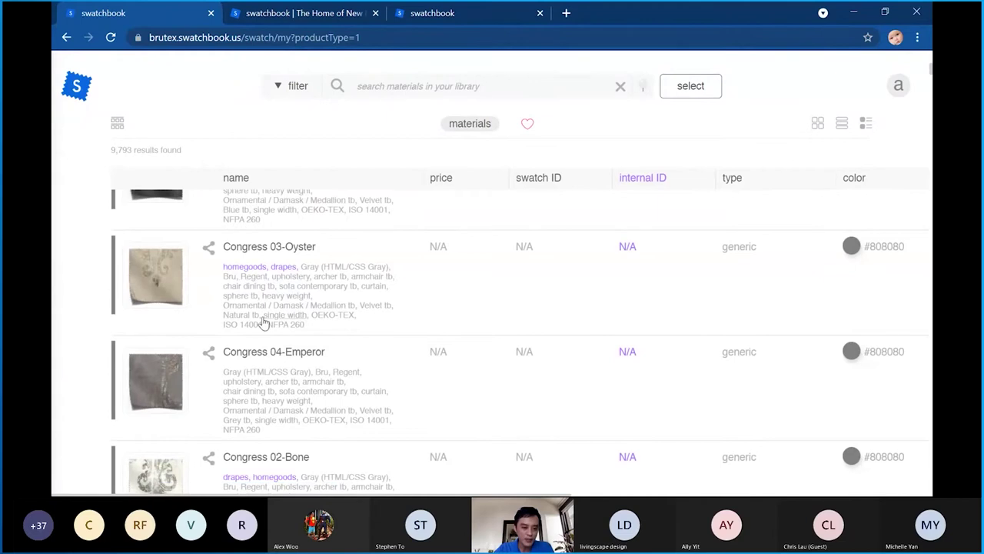
scroll(273, 308, "down", 1)
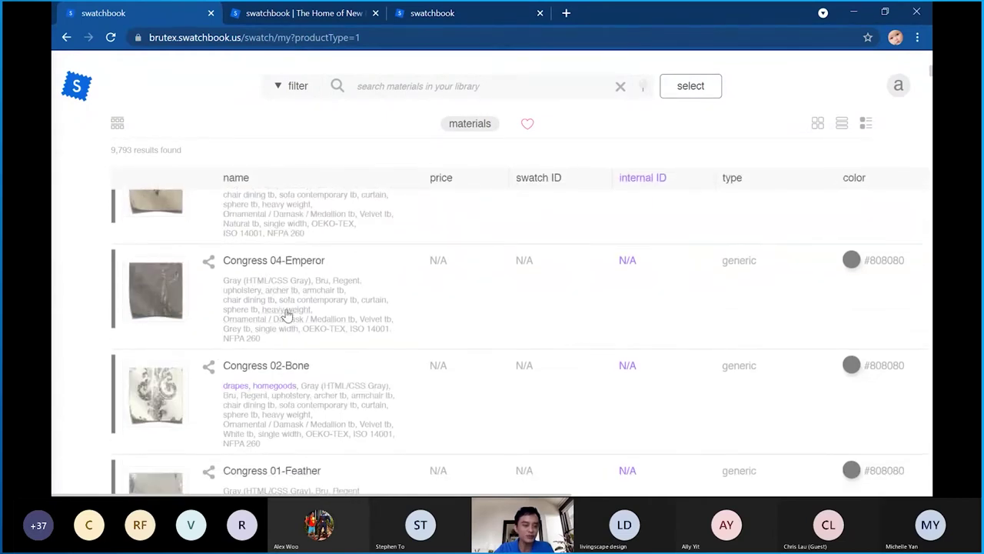
scroll(285, 311, "up", 2)
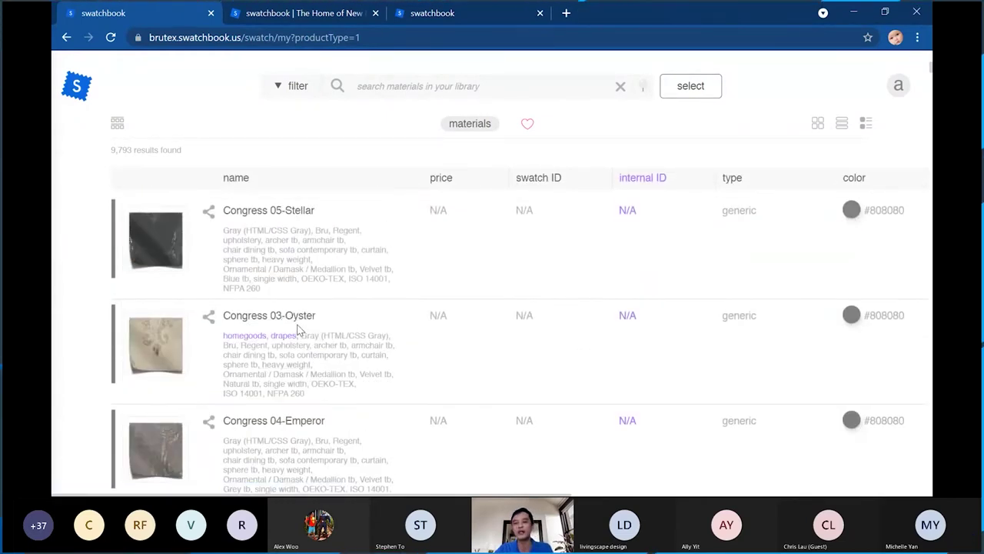
Return the library to thumbnail view and sort the materials by oldest
left_click(817, 127)
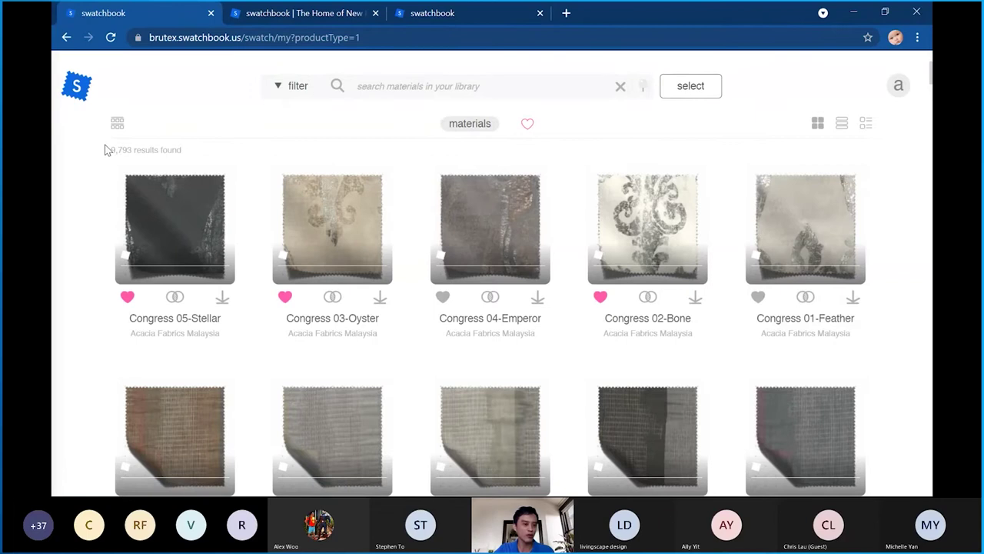
left_click(117, 124)
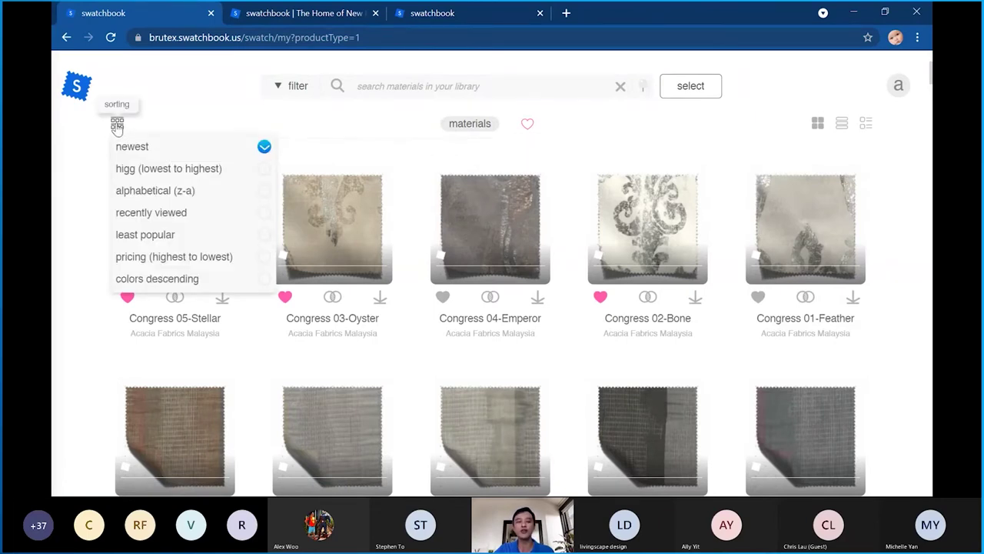
left_click(261, 147)
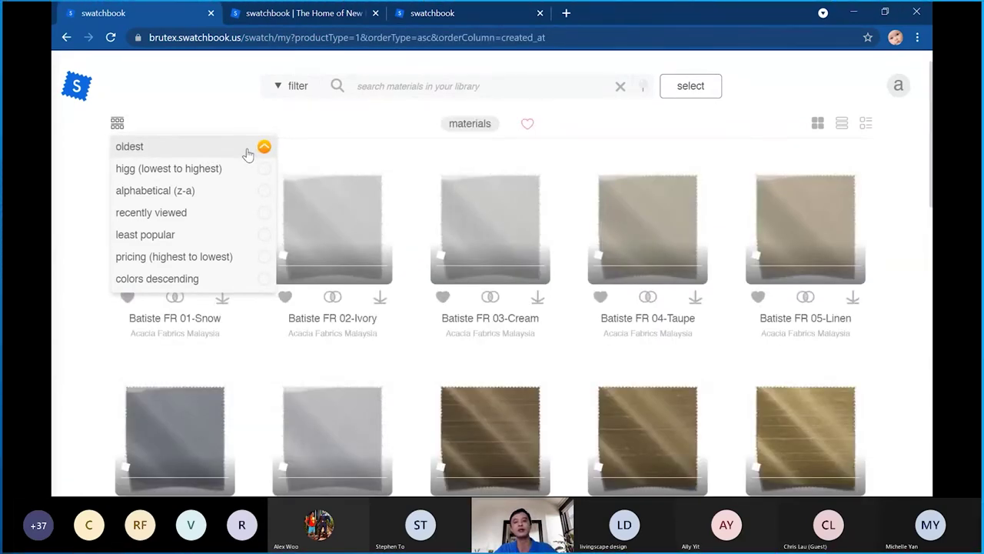
Sort the materials by newest, try the least popular order, and return the sorting to newest
left_click(247, 155)
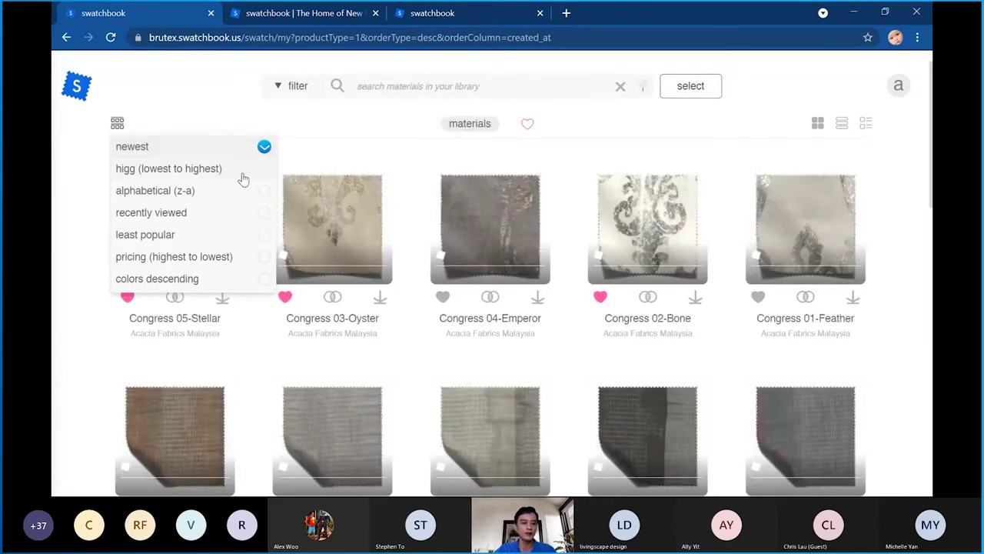
left_click(240, 242)
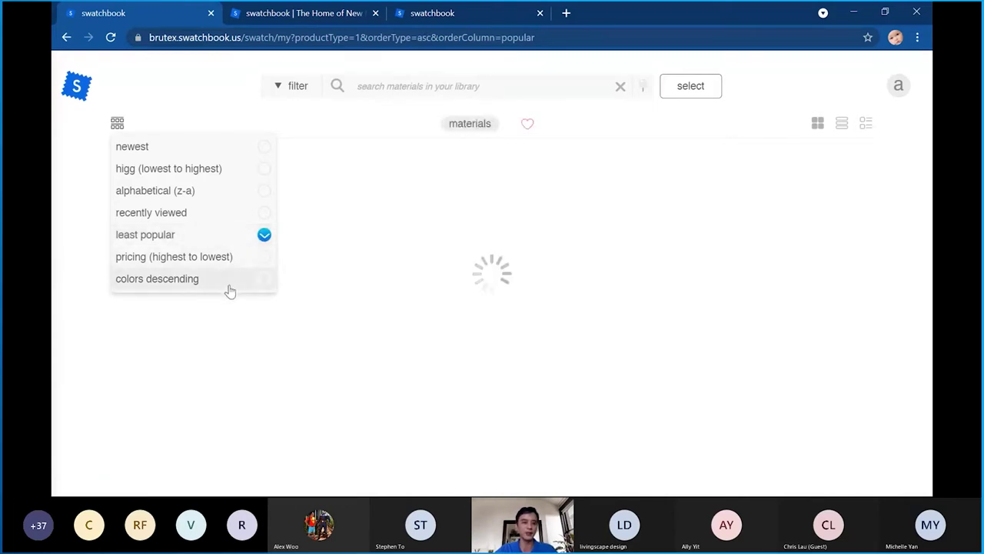
left_click(197, 149)
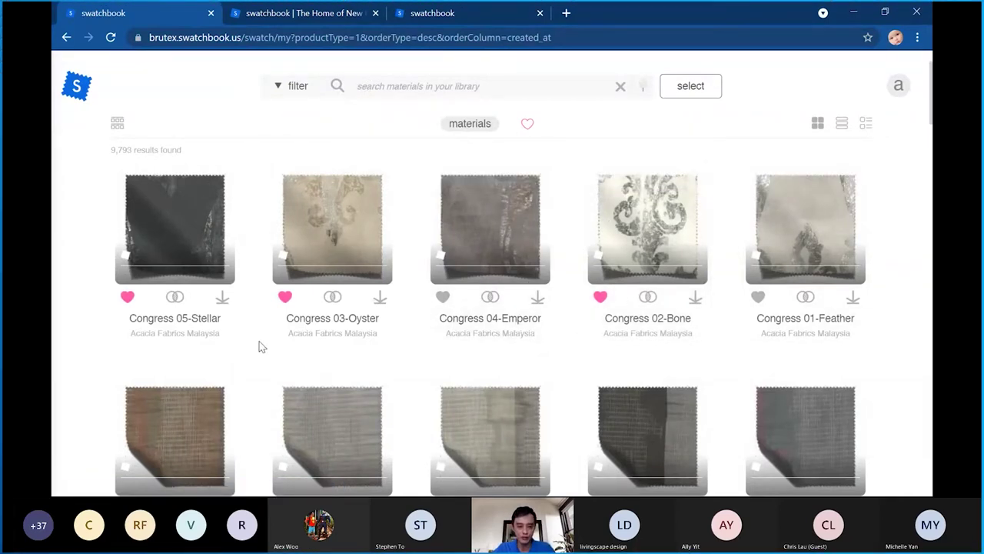
Reopen your library without a product type restriction or custom sorting
mouse_move(83, 91)
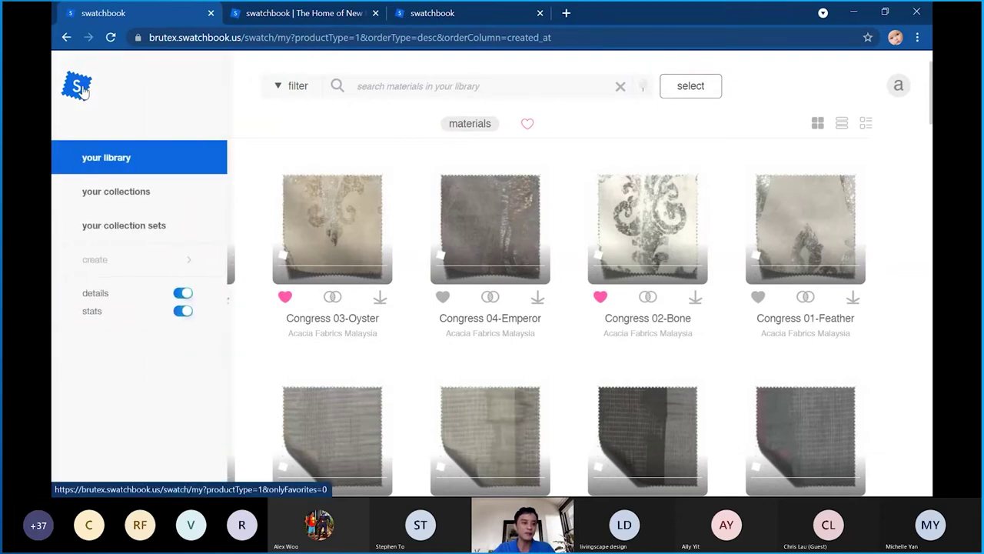
left_click(107, 168)
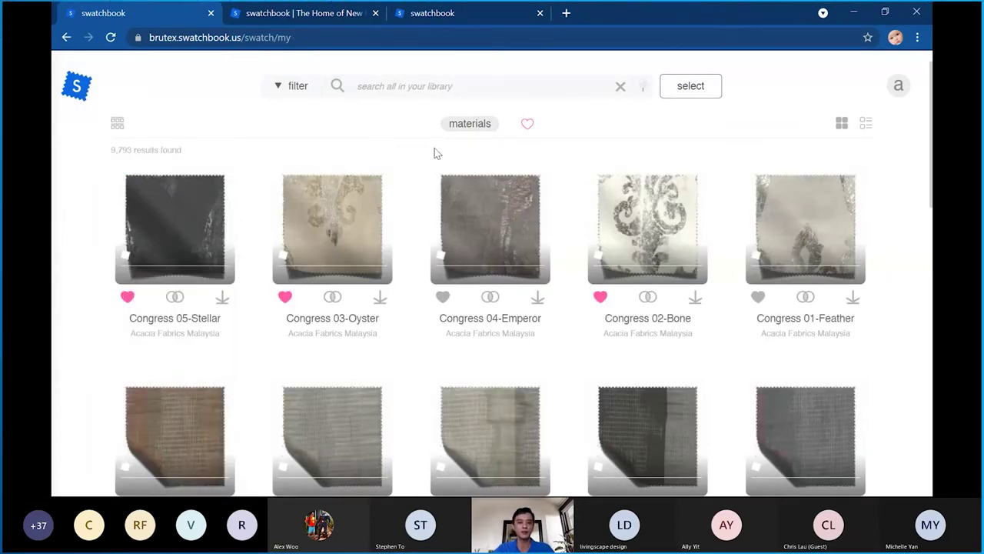
mouse_move(802, 193)
mouse_move(390, 171)
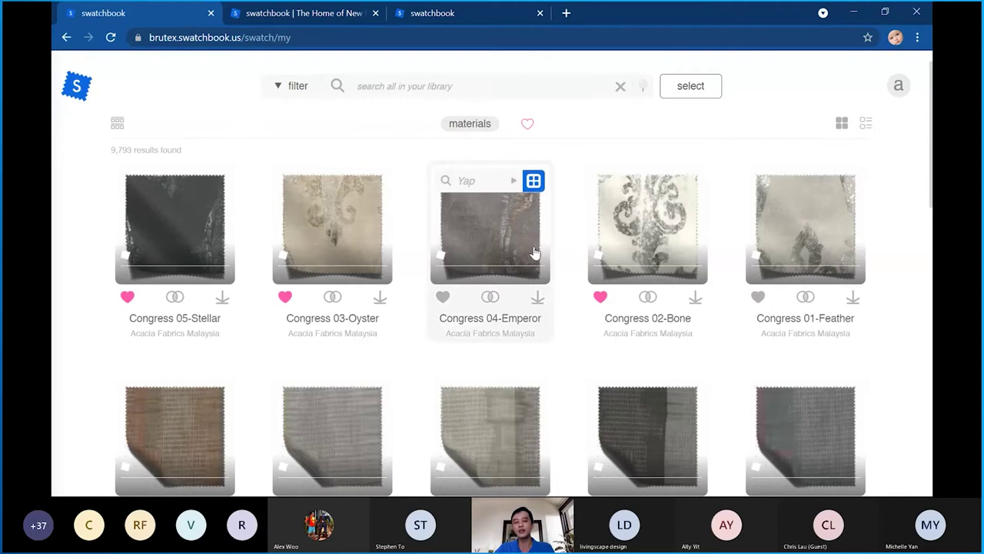
Browse the swatches in the library from the Congress materials down to the Virtual and Damian ones
scroll(576, 254, "down", 2)
scroll(577, 254, "down", 2)
scroll(587, 259, "up", 2)
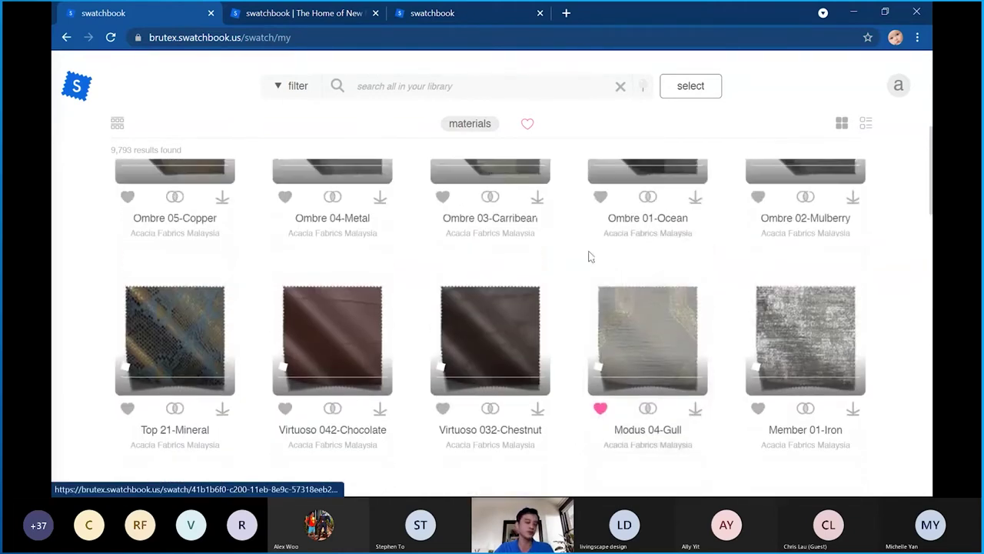
scroll(588, 258, "up", 2)
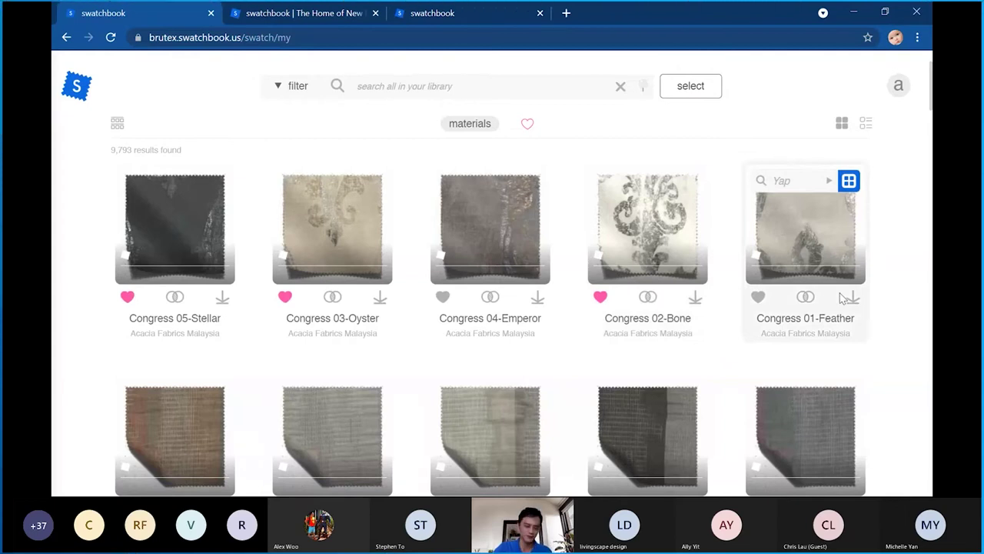
scroll(857, 298, "down", 7)
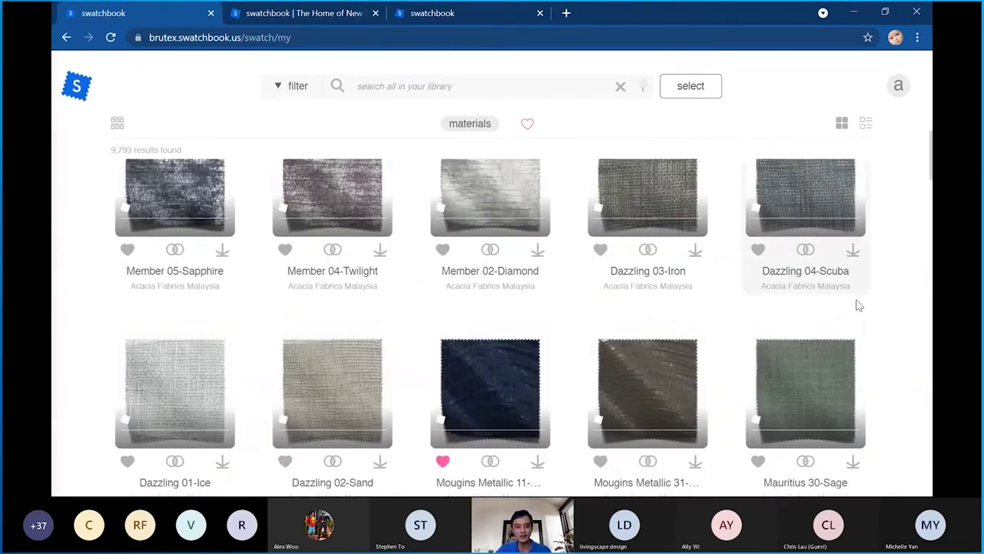
scroll(859, 304, "down", 5)
scroll(857, 303, "down", 1)
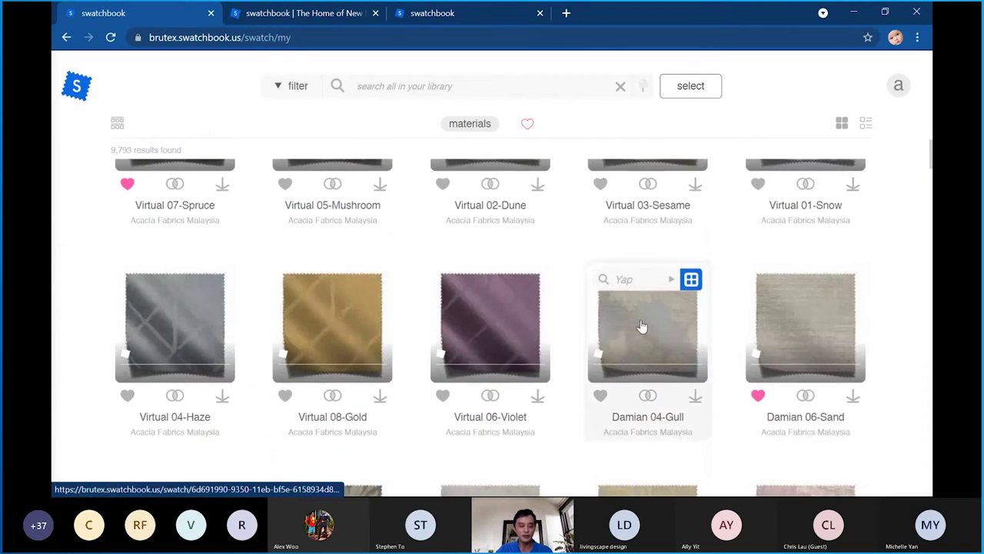
scroll(642, 327, "down", 1)
scroll(642, 327, "down", 1)
scroll(642, 326, "up", 3)
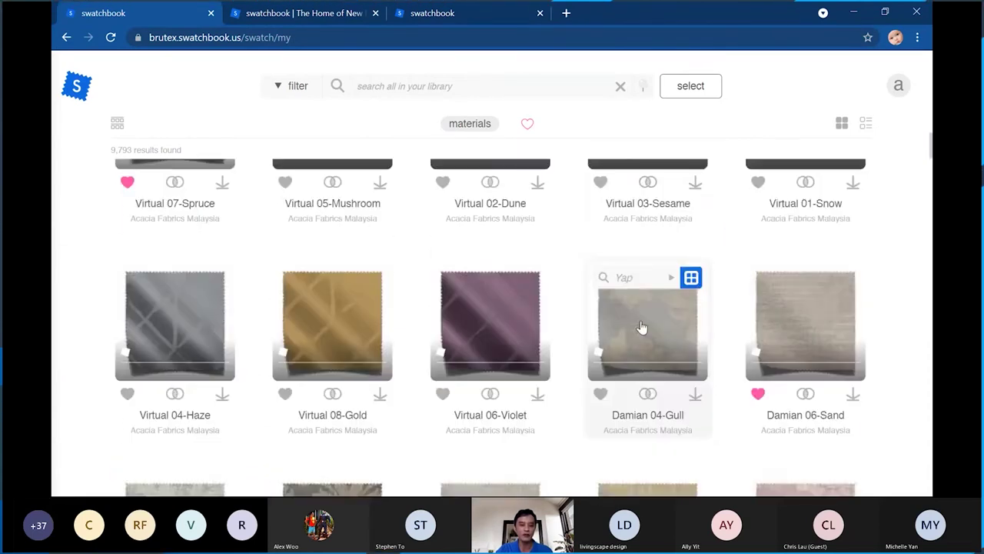
scroll(644, 327, "up", 4)
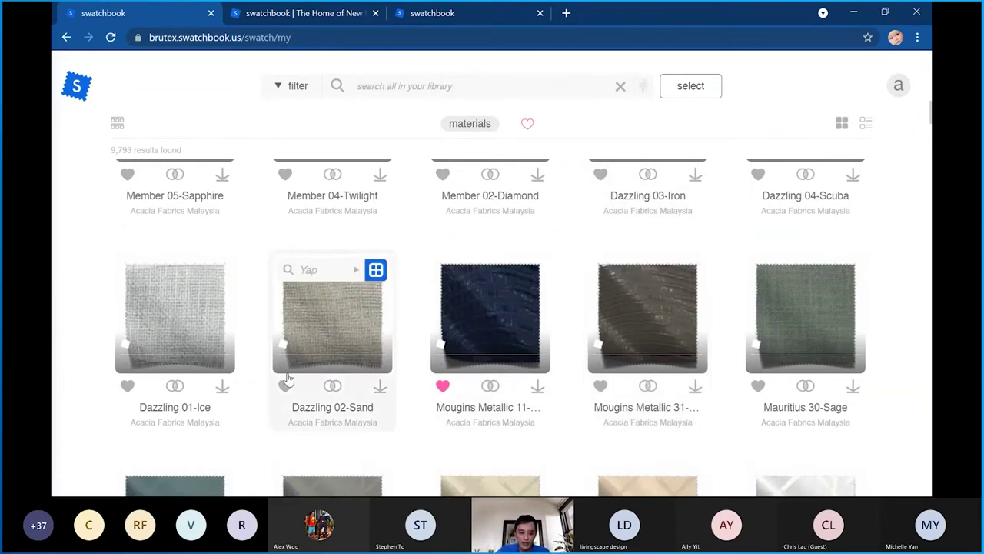
Add Dazzling 01-Ice to the favorites, check the favorites-only view, and return to all materials
left_click(127, 387)
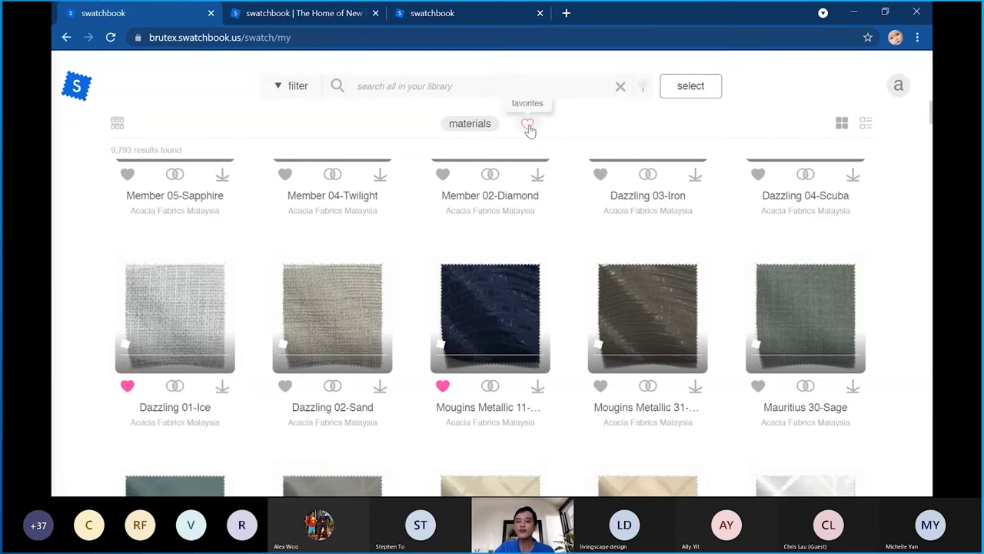
left_click(529, 127)
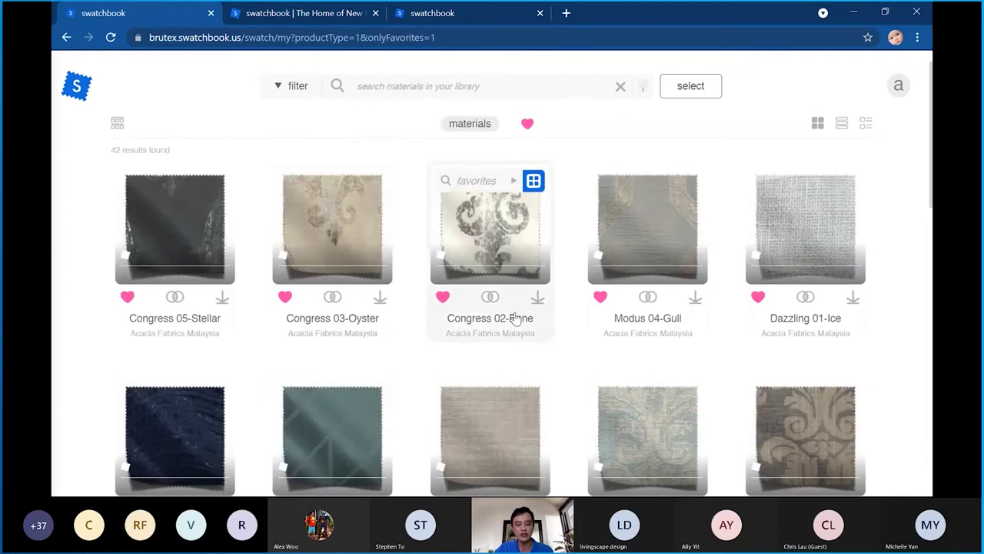
left_click(528, 126)
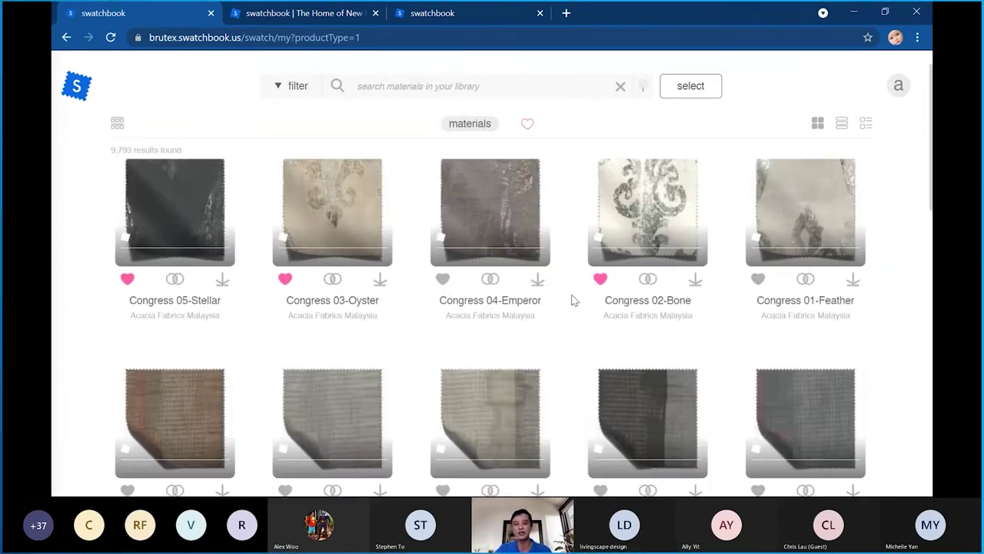
Add the Sabre 14-Pool material to the favorites
scroll(572, 304, "down", 4)
scroll(573, 301, "down", 15)
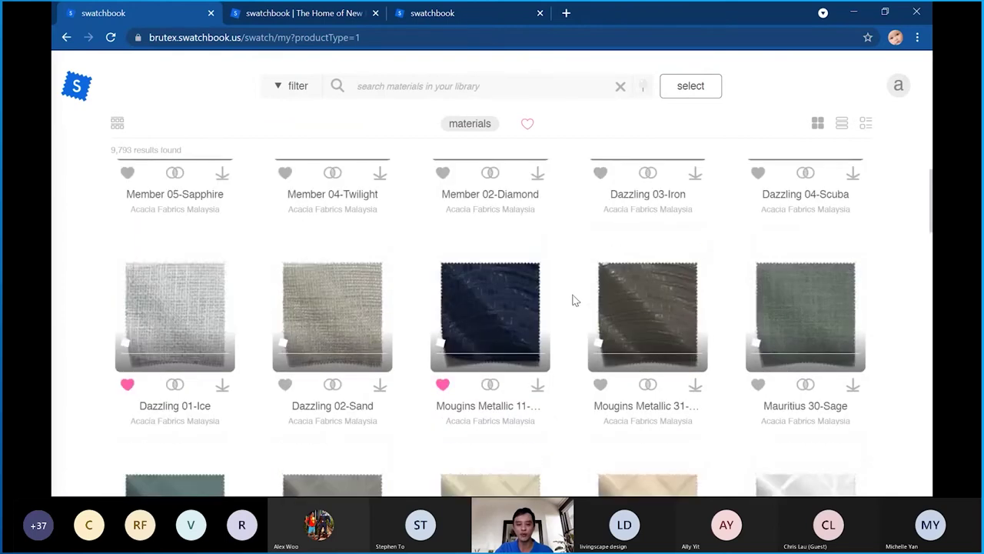
scroll(577, 301, "down", 8)
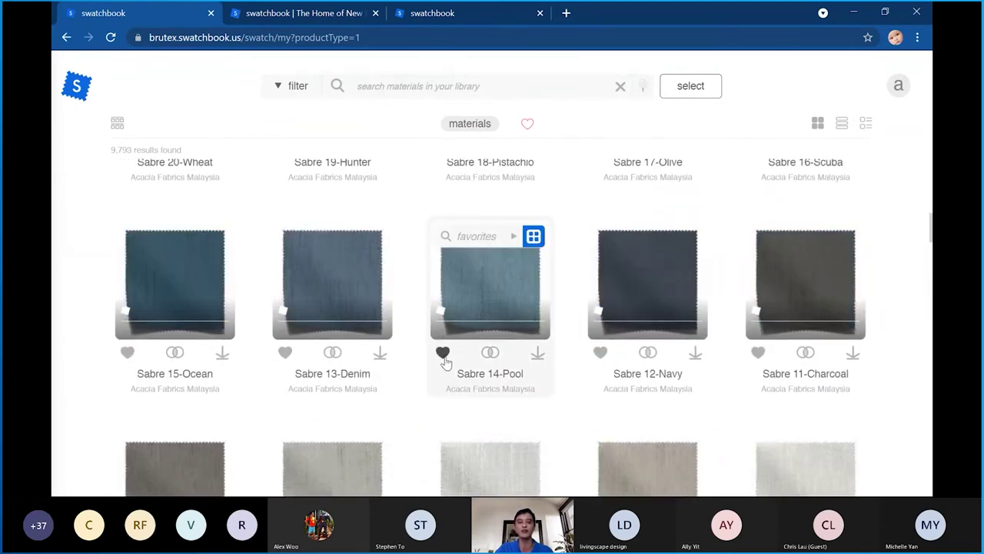
left_click(444, 356)
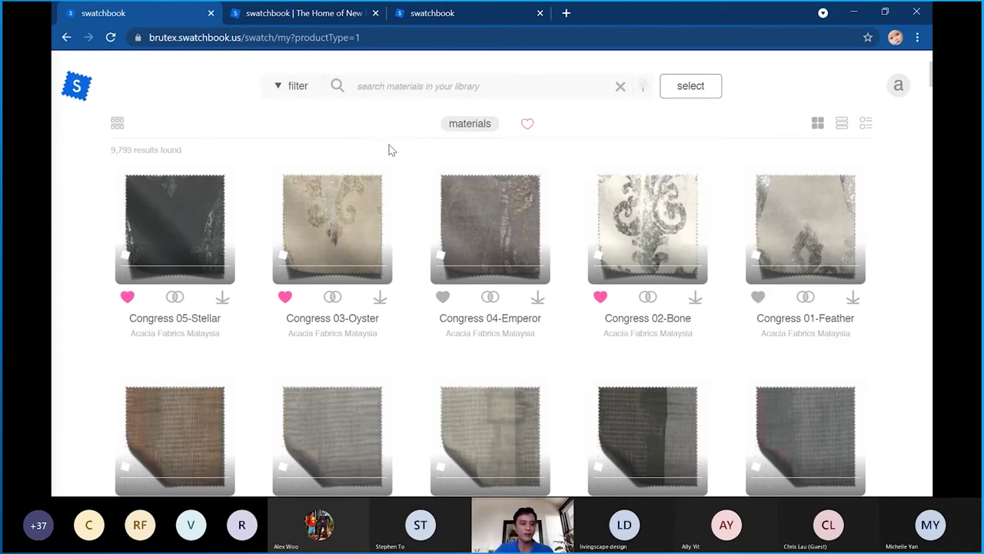
Reorder the filter categories so that design type tb, colour type tb and FR tb come first, and finish editing
left_click(298, 91)
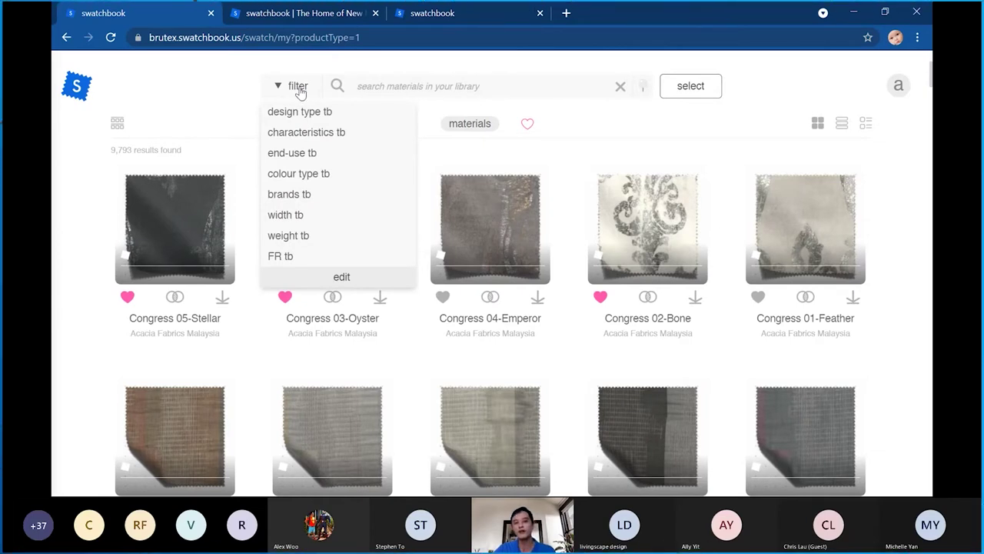
mouse_move(333, 265)
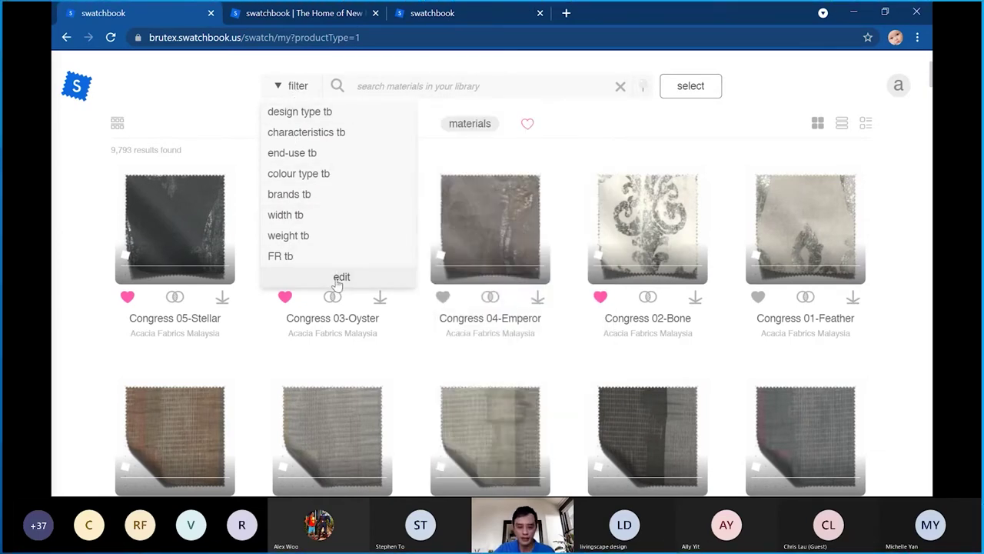
left_click(336, 282)
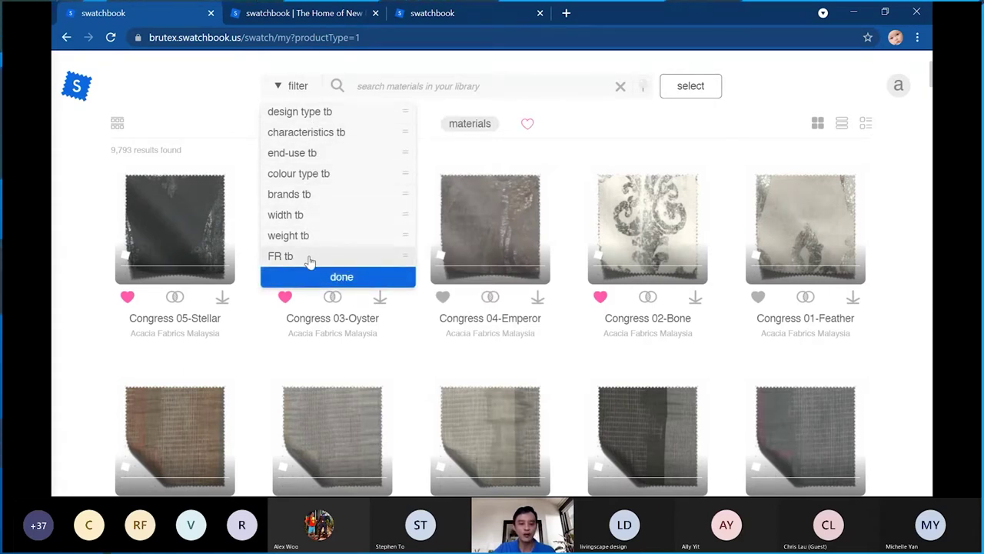
left_click_drag(310, 257, 323, 115)
left_click_drag(321, 193, 323, 116)
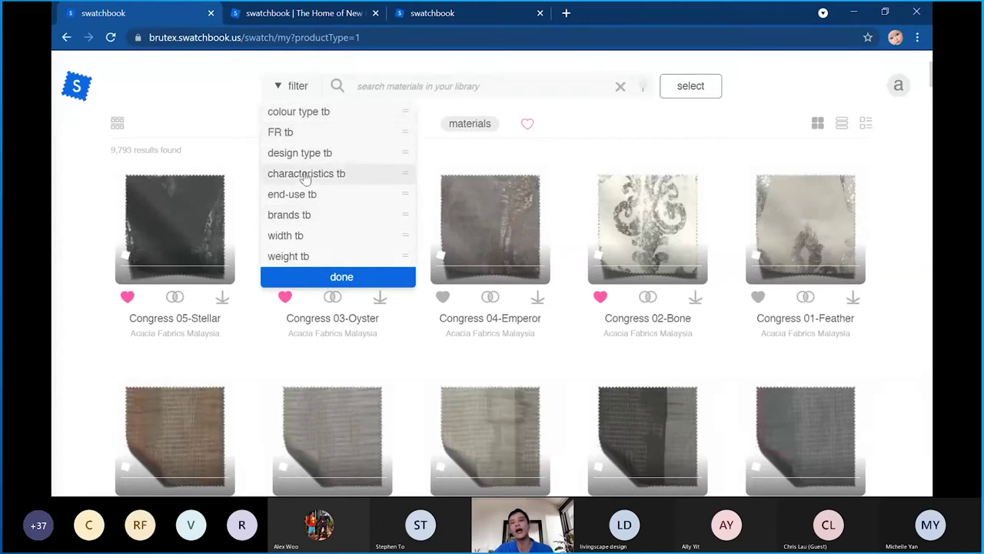
left_click_drag(302, 153, 303, 114)
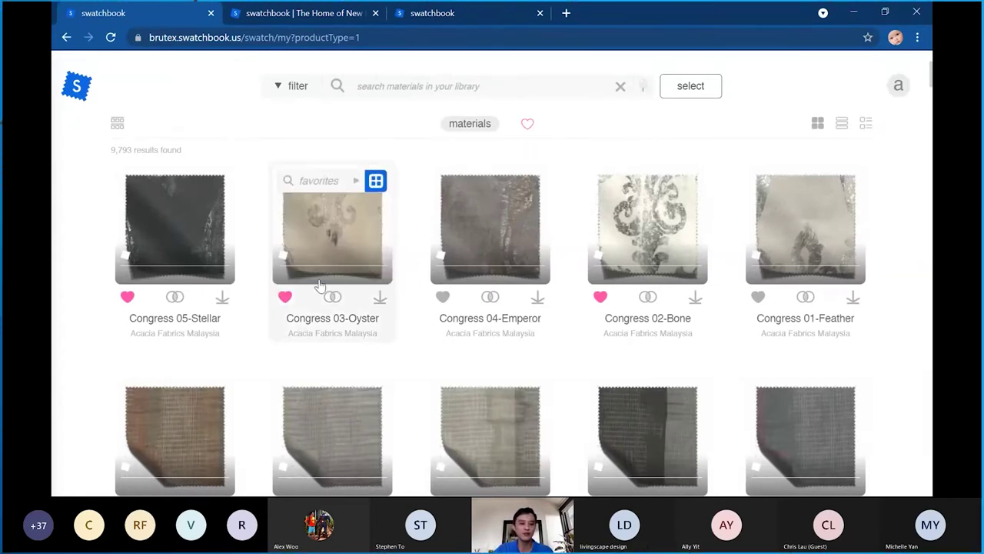
left_click(300, 87)
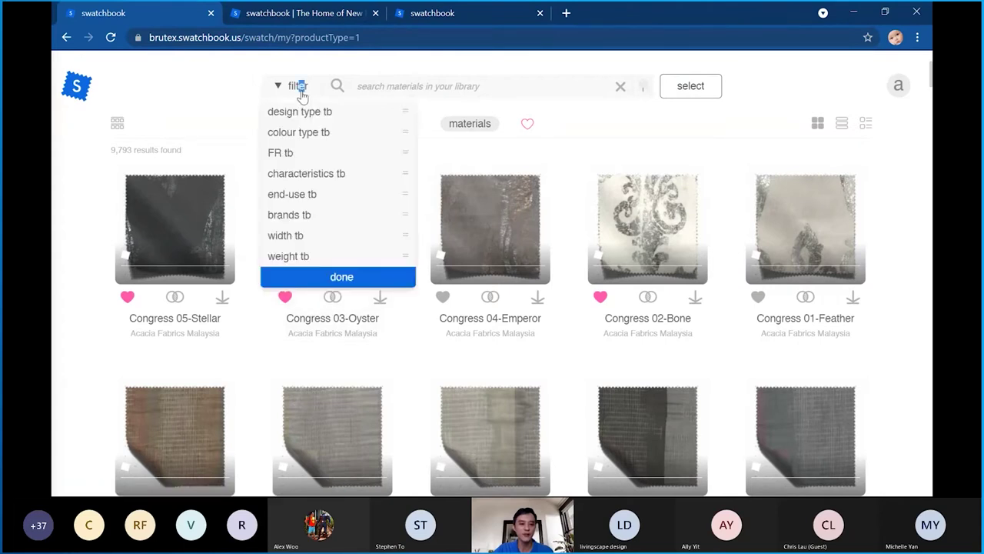
left_click(323, 279)
Filter the materials by design type Floral tb and end-use curtain
mouse_move(312, 115)
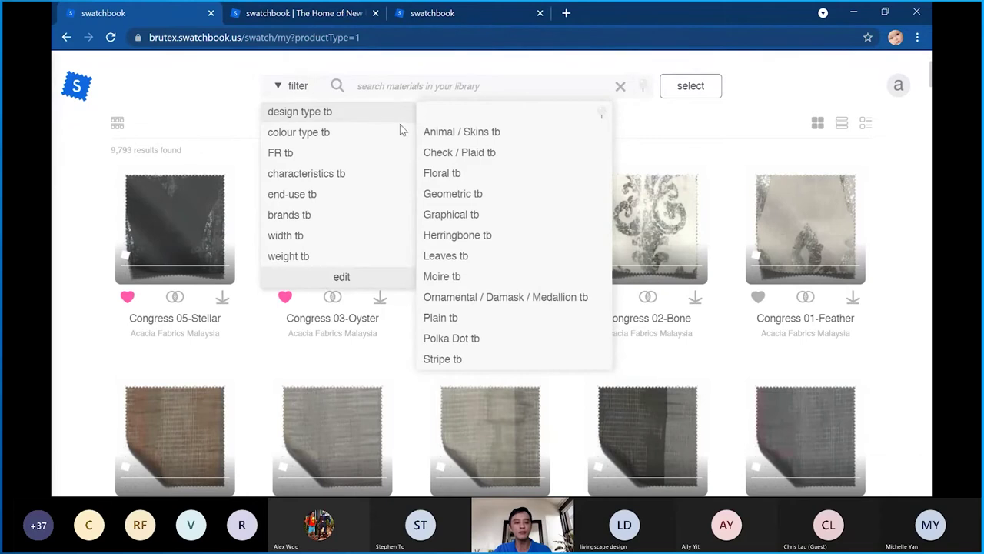
left_click(459, 173)
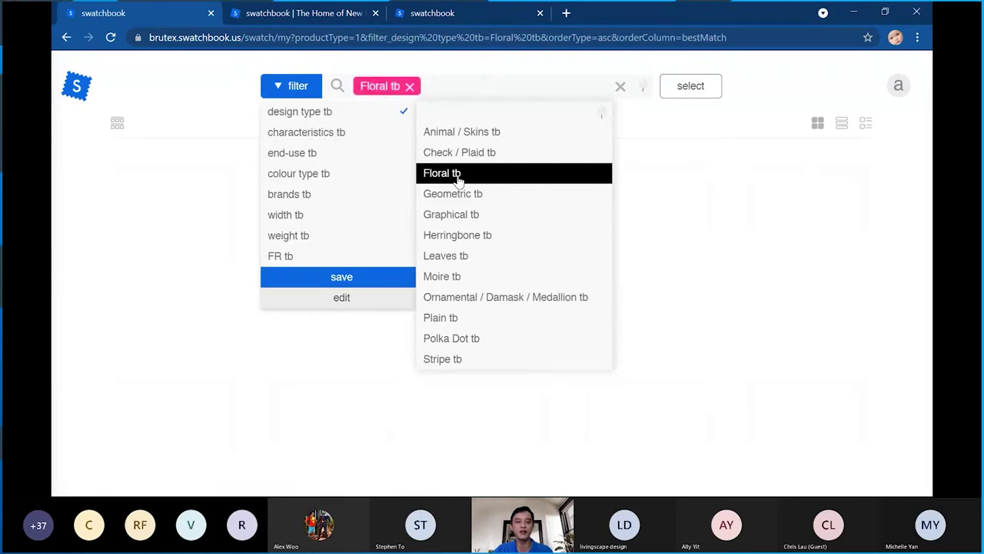
mouse_move(361, 161)
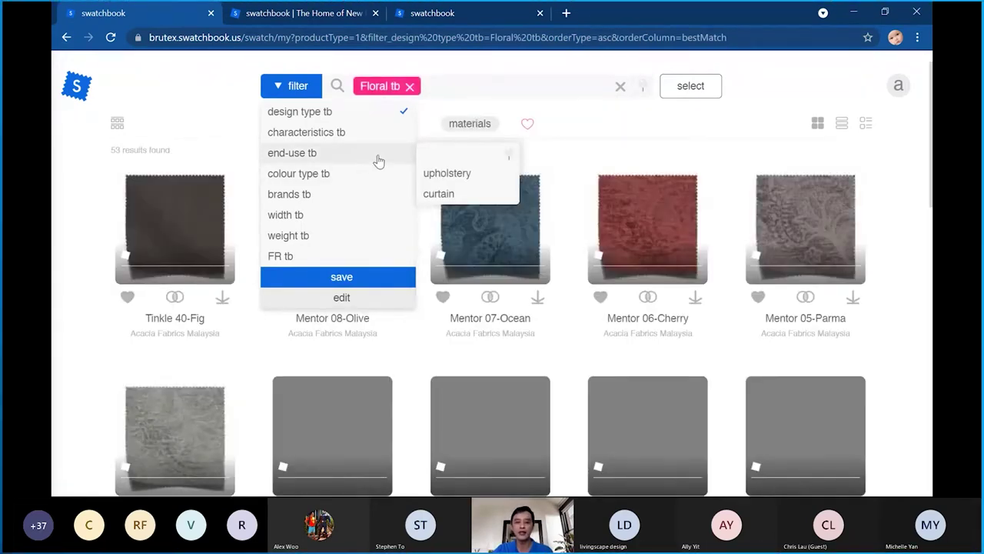
left_click(438, 195)
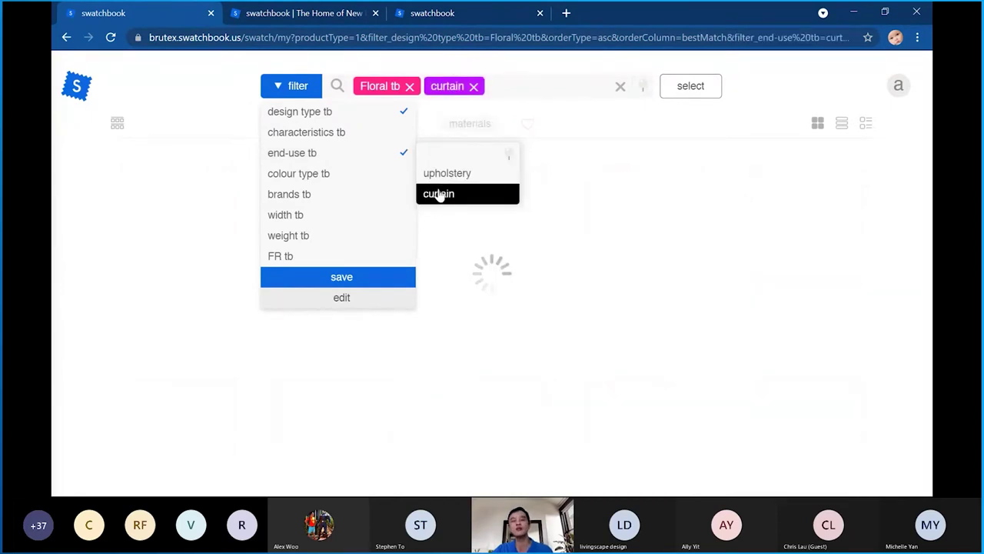
Narrow the filtered materials to the brand Fabric Library and review the matching swatches
mouse_move(374, 197)
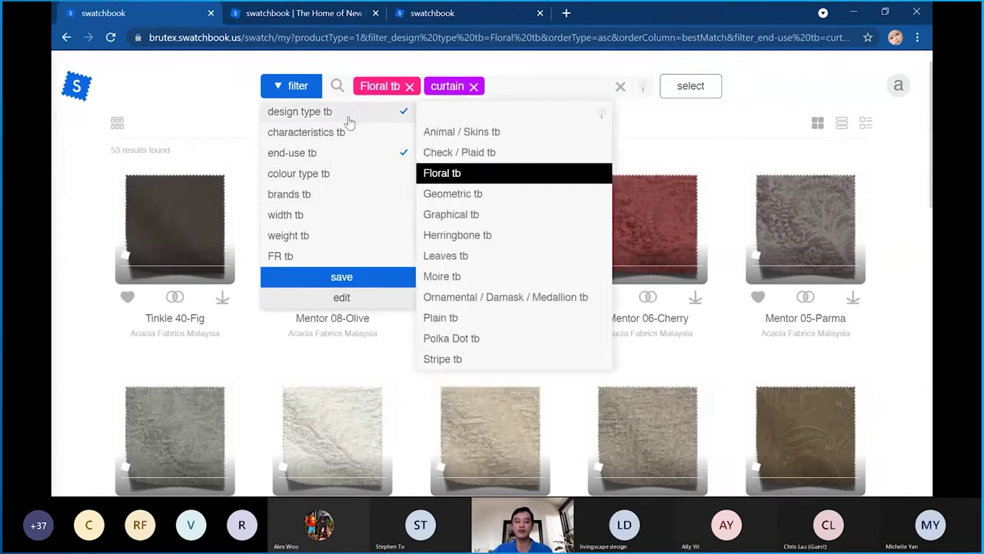
mouse_move(351, 147)
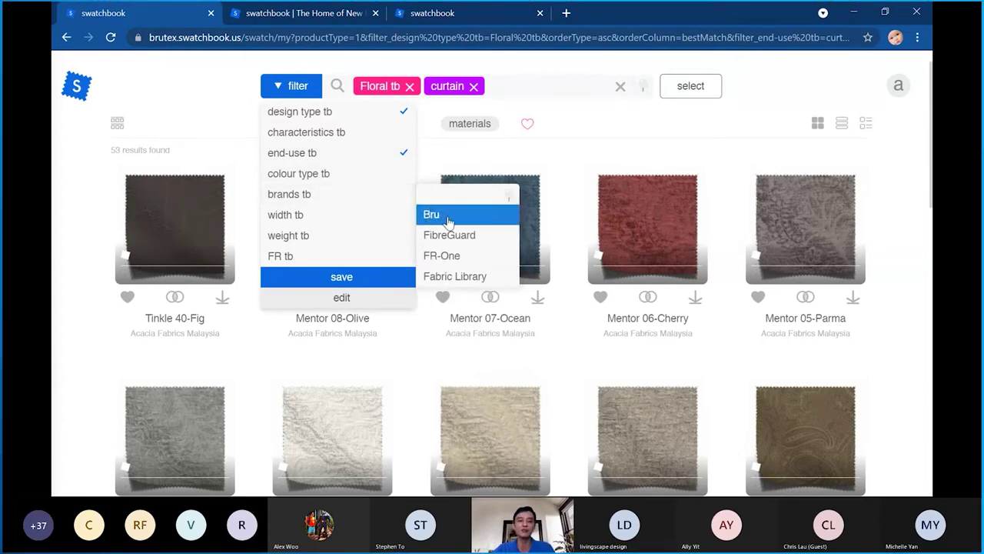
left_click(467, 260)
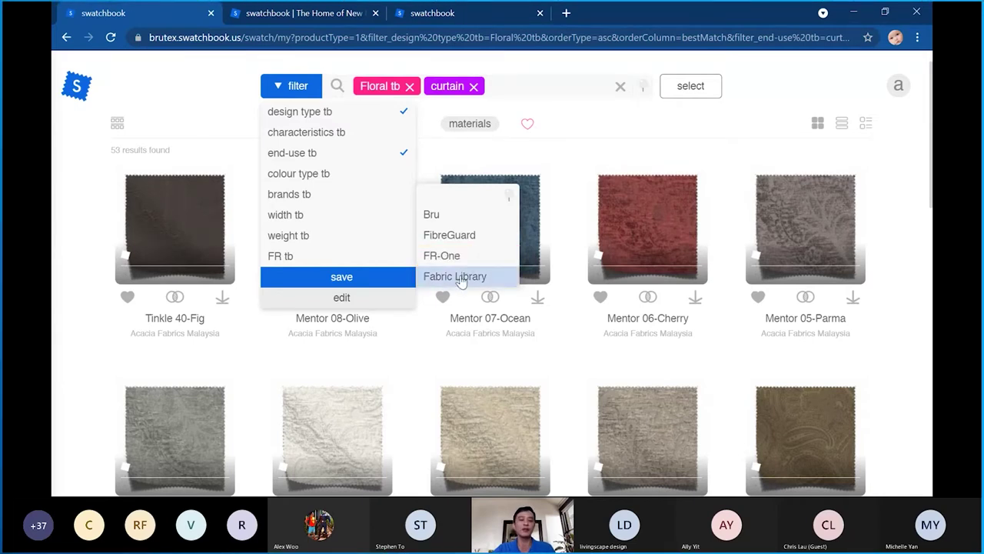
left_click(456, 277)
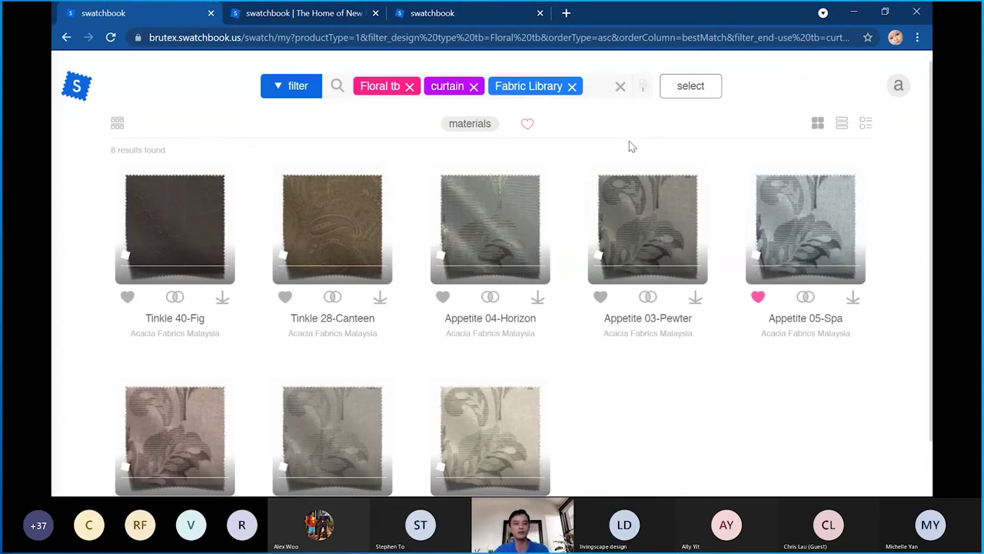
scroll(625, 353, "down", 1)
scroll(642, 354, "up", 1)
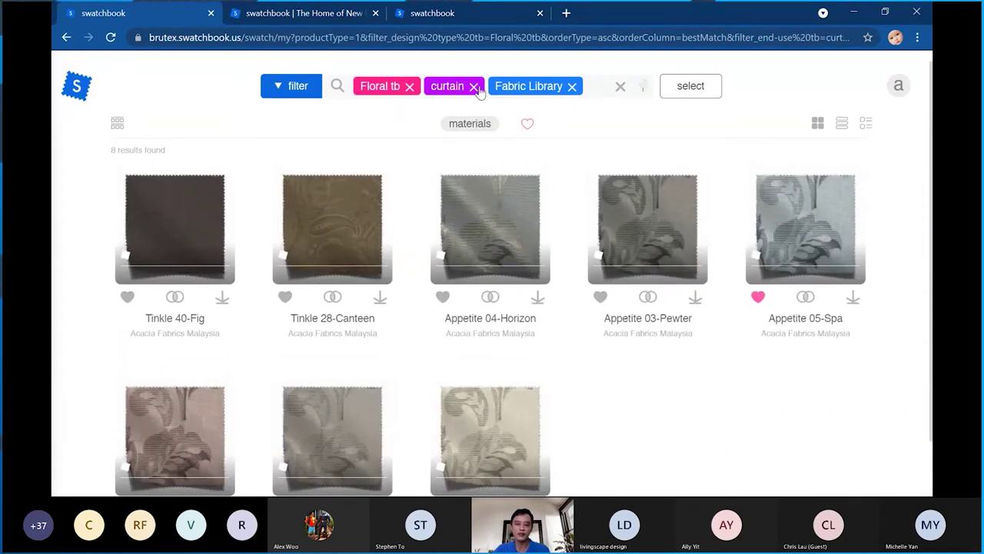
scroll(351, 392, "down", 1)
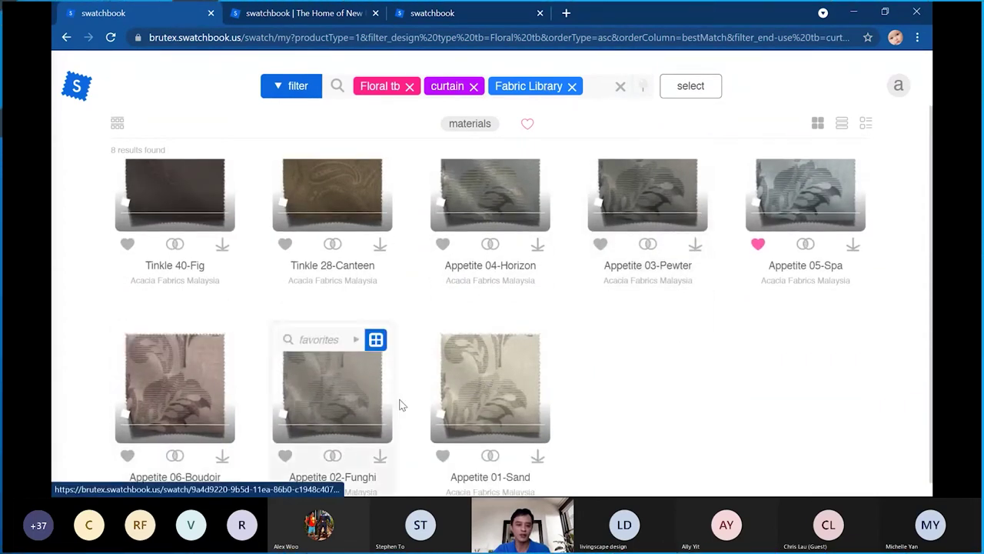
scroll(730, 319, "up", 1)
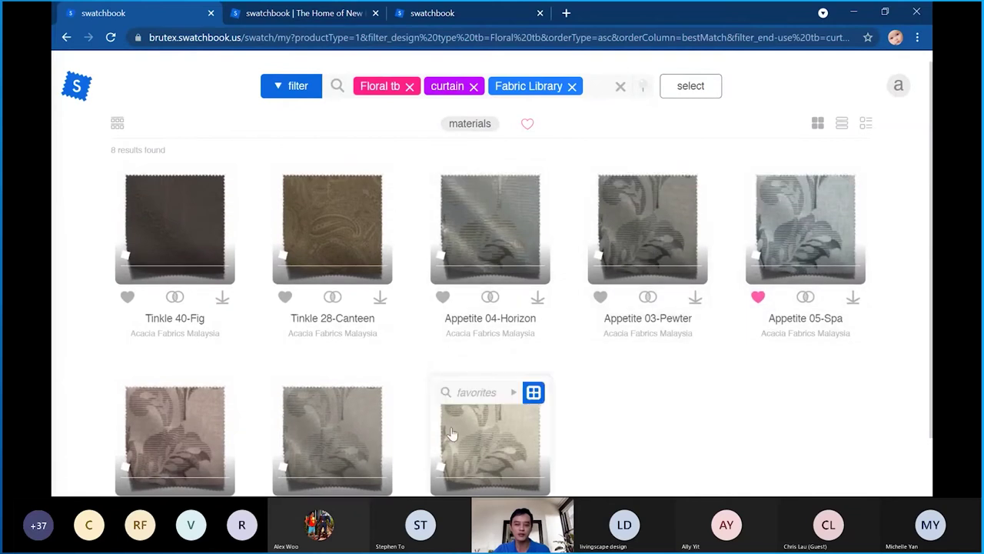
Open the details of the Appetite 05-Spa material and return to the filtered results
left_click(821, 242)
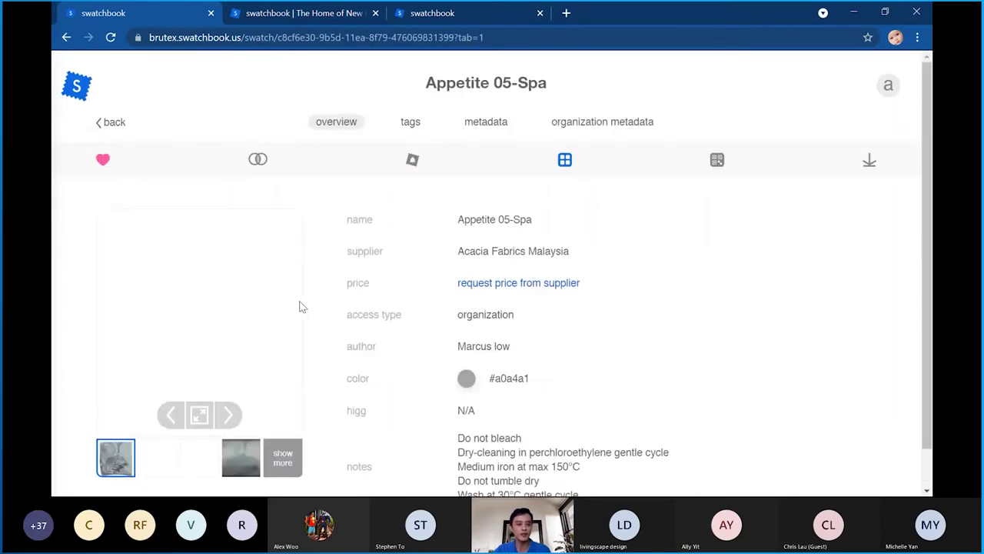
left_click(112, 123)
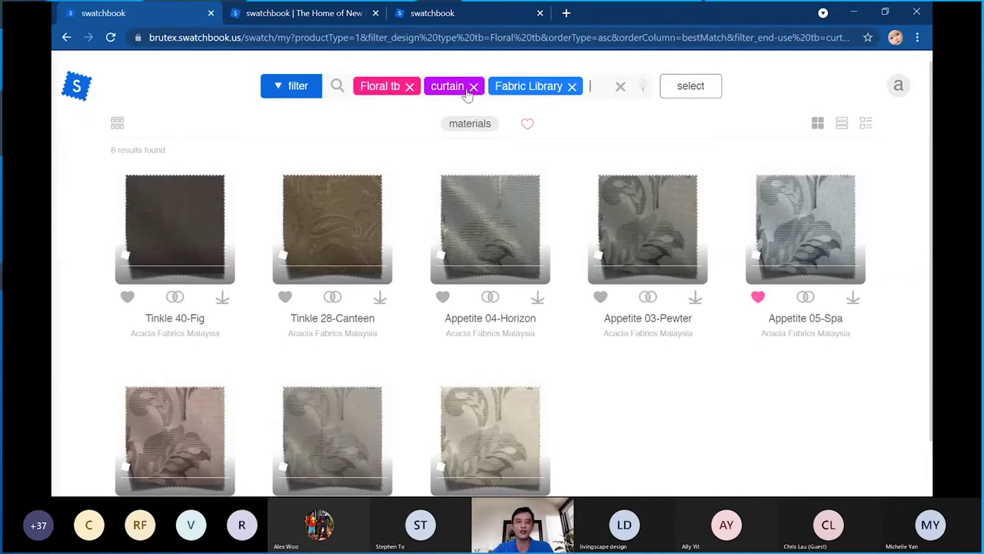
Remove the Fabric Library brand filter and check the number of matching materials
left_click(573, 87)
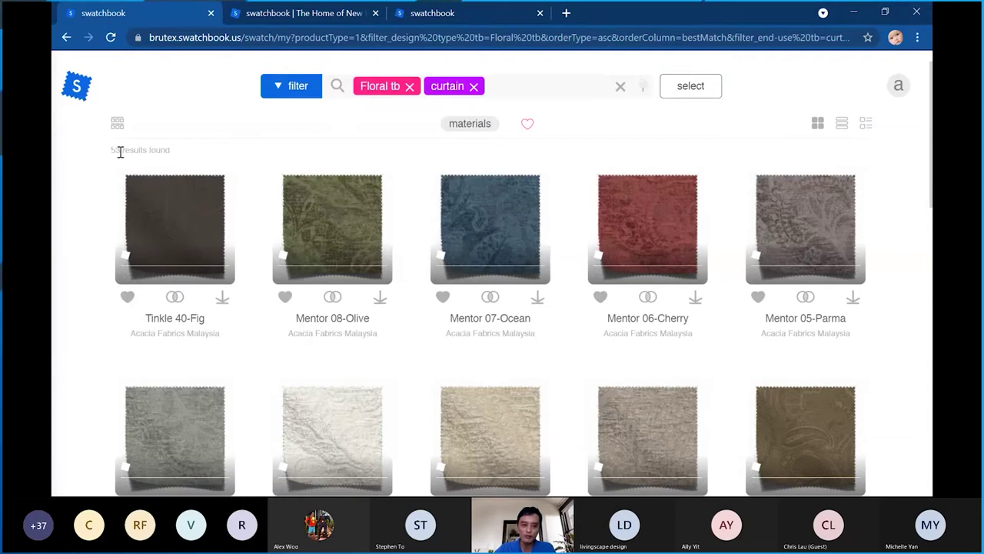
left_click_drag(114, 150, 171, 160)
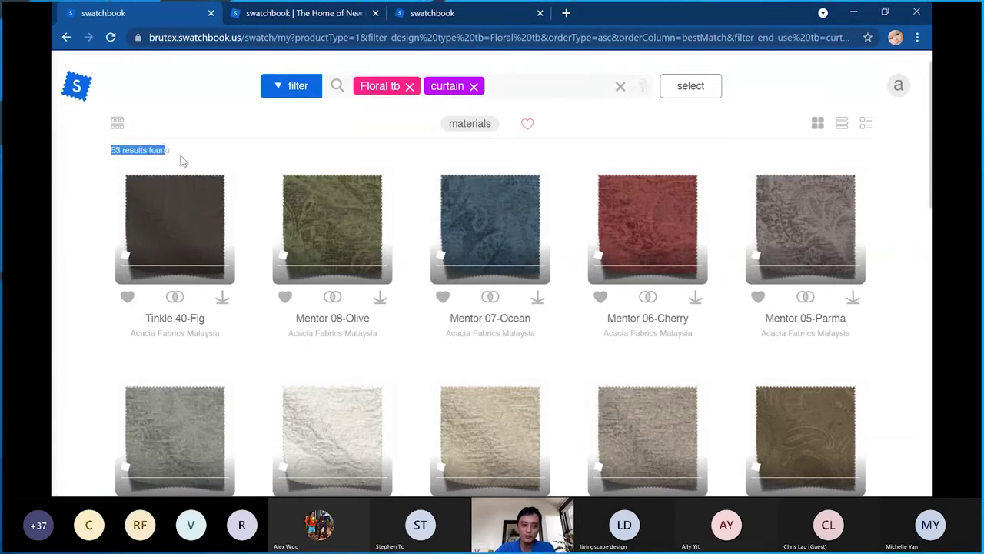
left_click(182, 160)
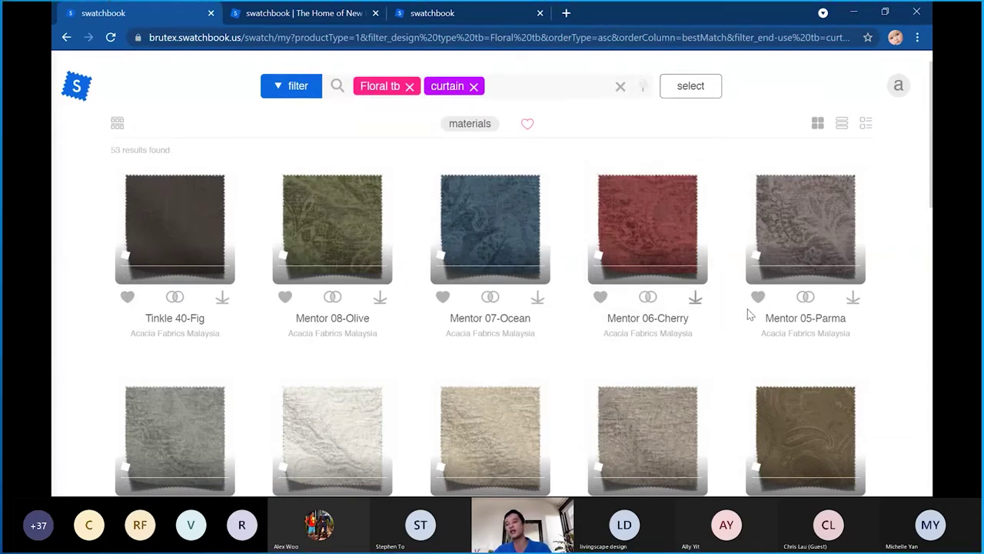
Browse the floral curtain swatches and add Radiate 27-Surf to the favorites
scroll(764, 317, "down", 2)
scroll(764, 317, "down", 6)
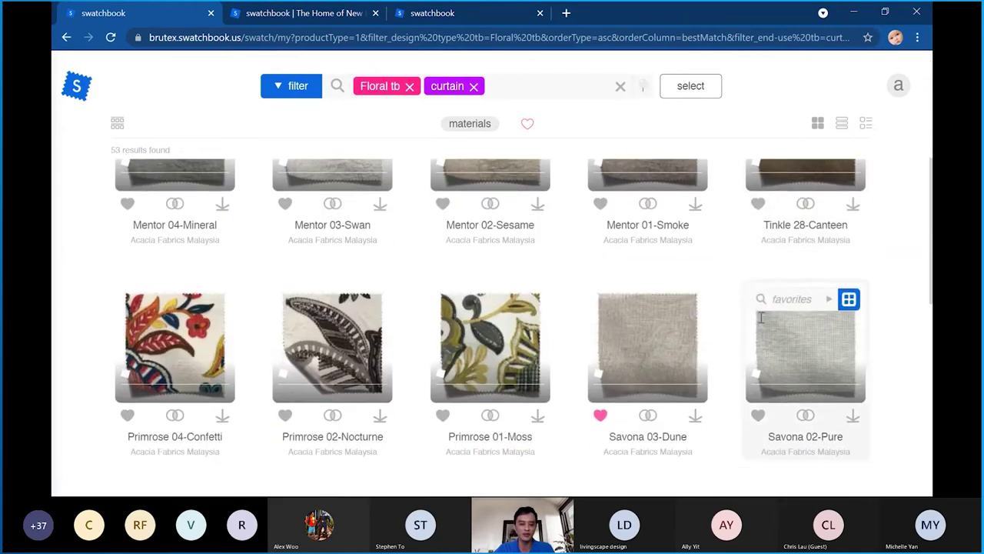
scroll(757, 323, "down", 1)
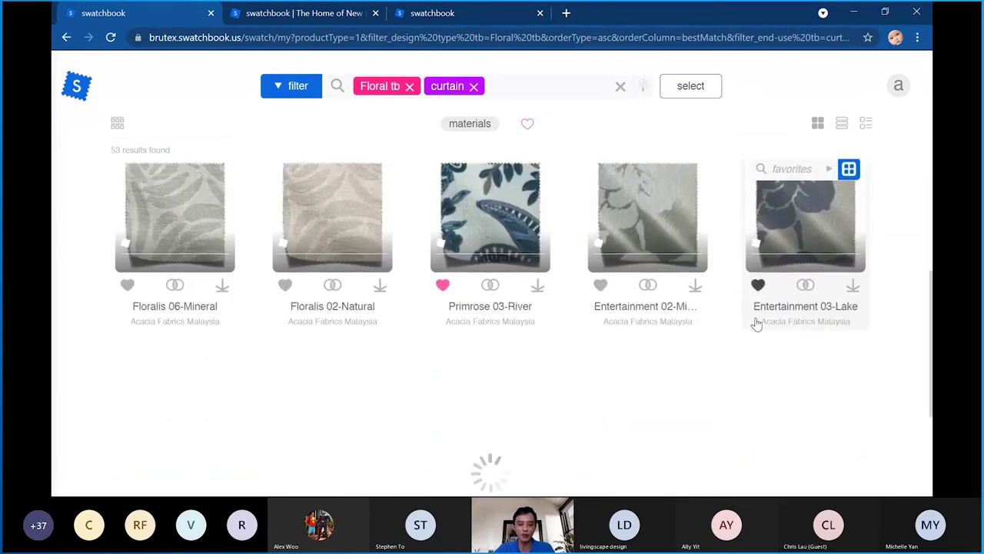
scroll(757, 324, "down", 5)
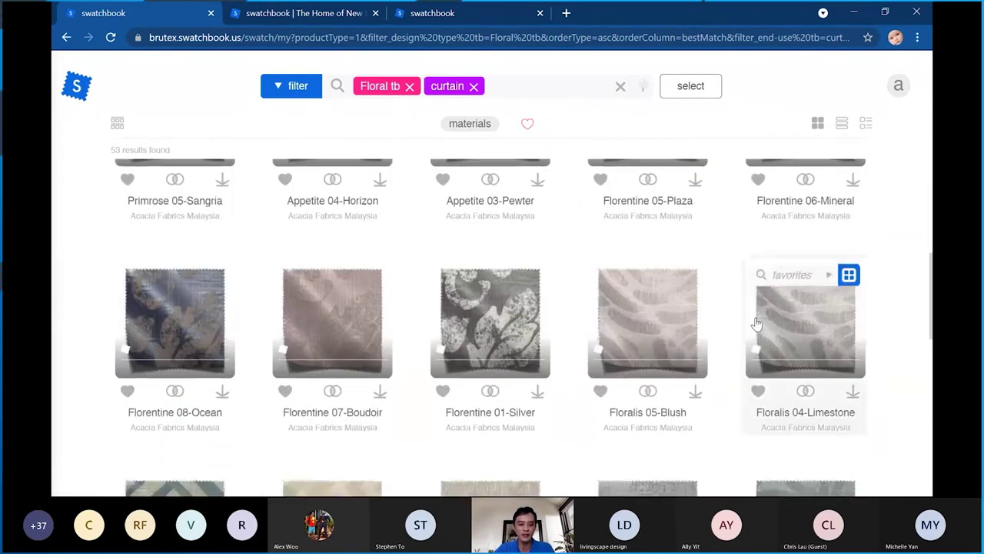
scroll(757, 323, "down", 6)
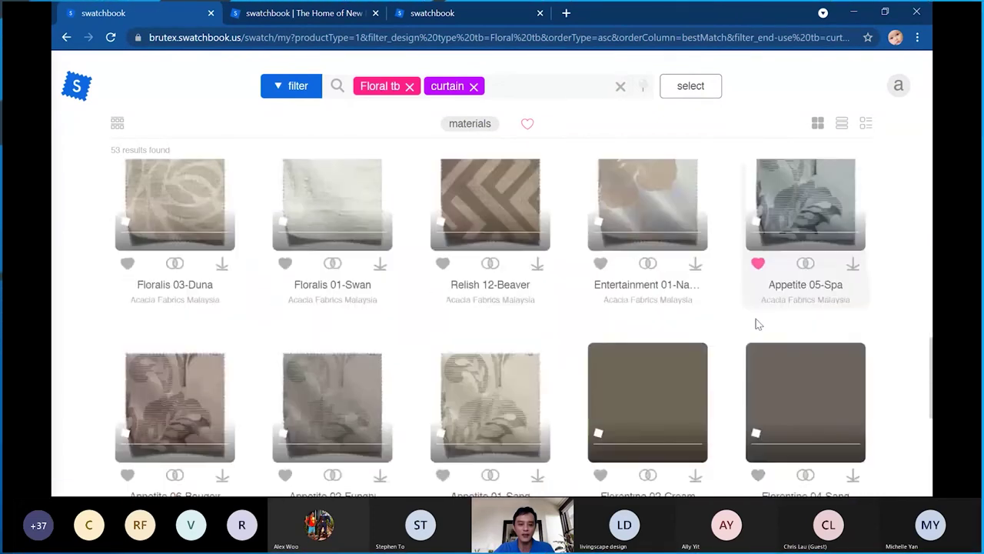
scroll(758, 323, "down", 5)
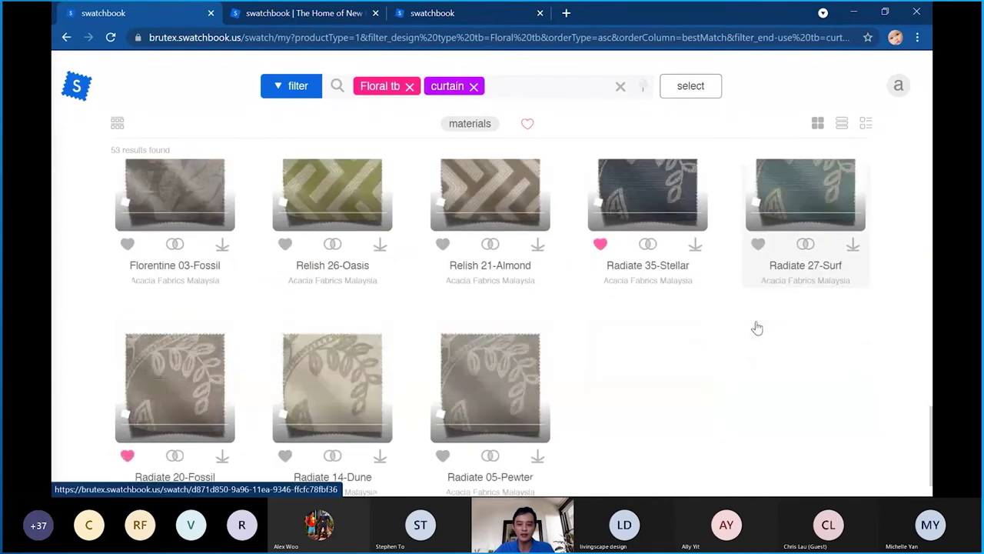
scroll(769, 327, "up", 1)
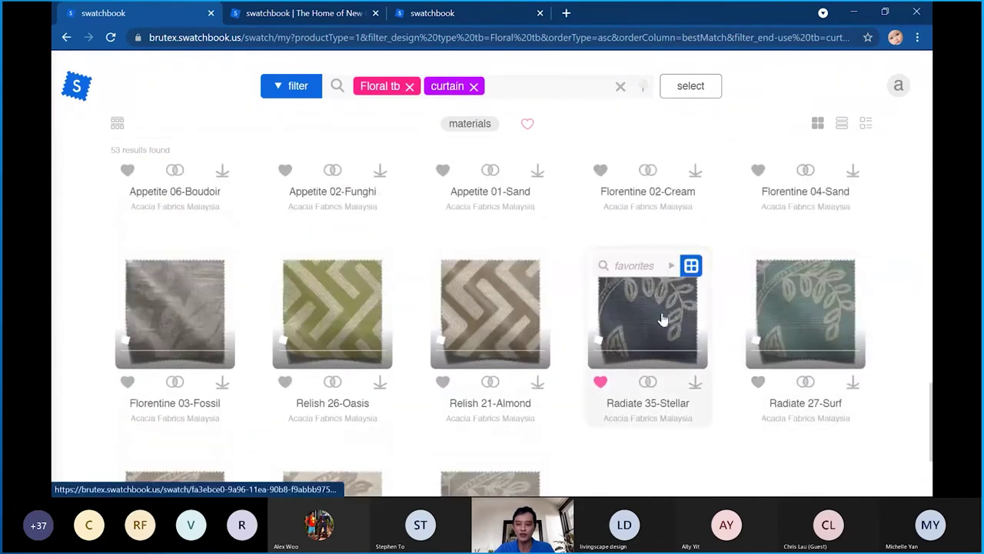
left_click(758, 383)
scroll(759, 386, "down", 2)
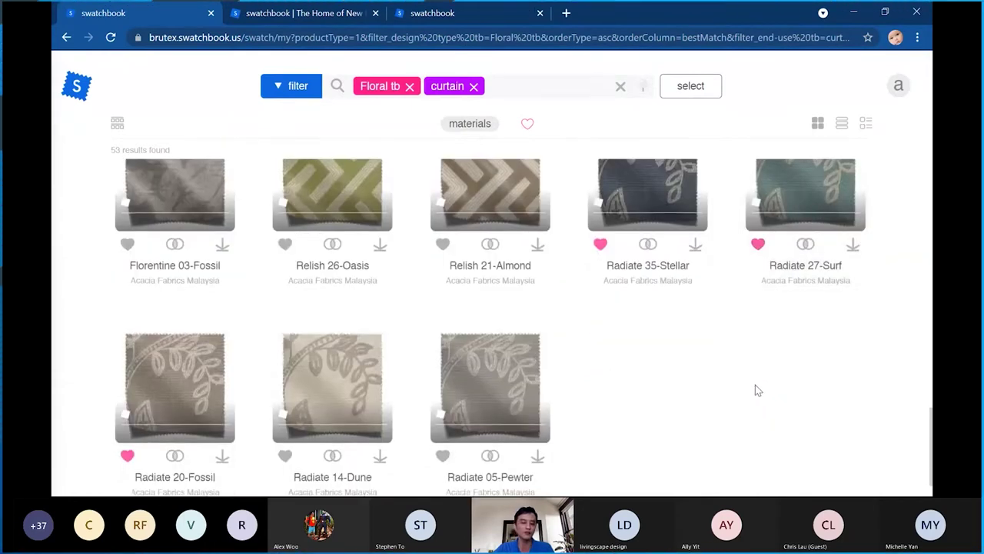
Add the Florentine 01-Silver material to the favorites
scroll(781, 355, "up", 5)
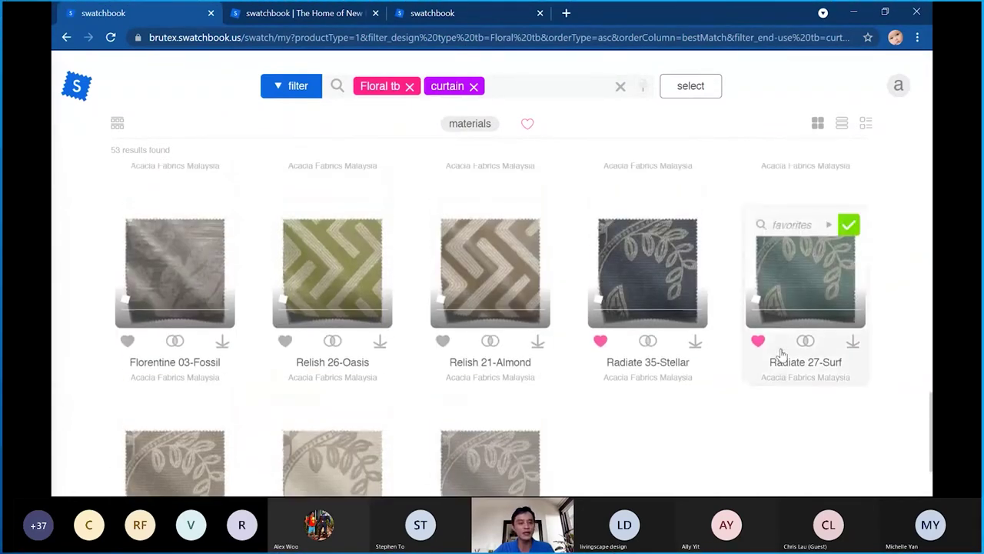
scroll(779, 355, "up", 4)
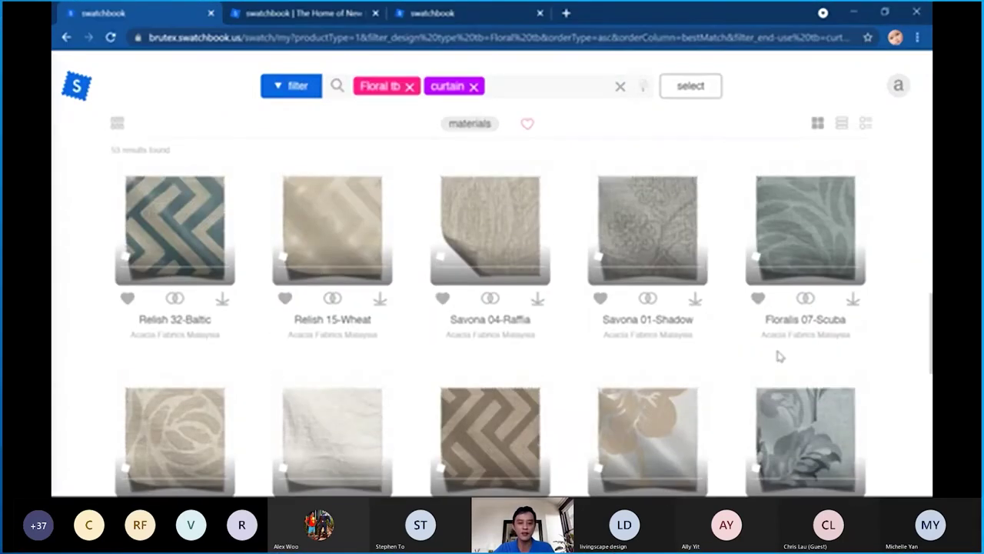
scroll(779, 355, "up", 5)
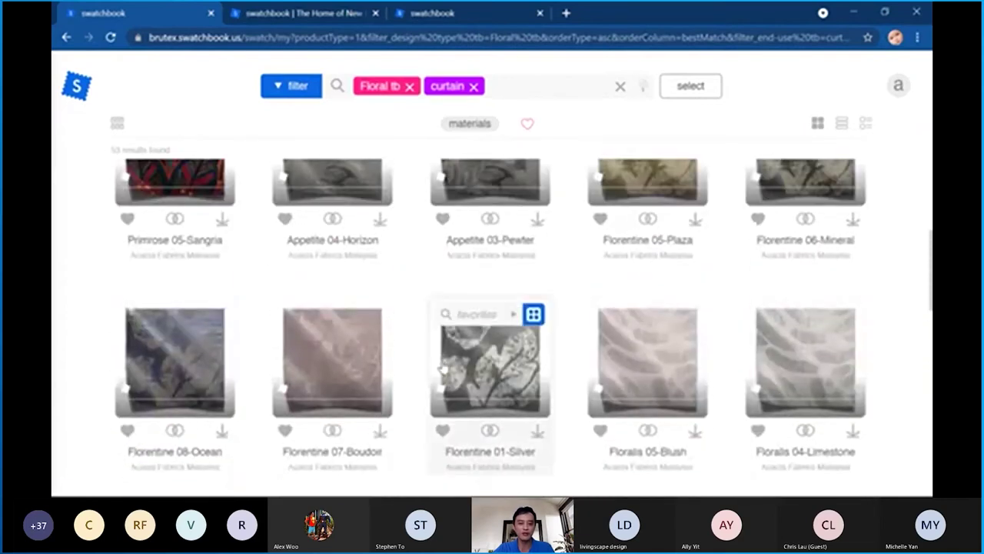
left_click(443, 429)
Remove the Floral tb and curtain filters from the materials search
scroll(567, 315, "up", 10)
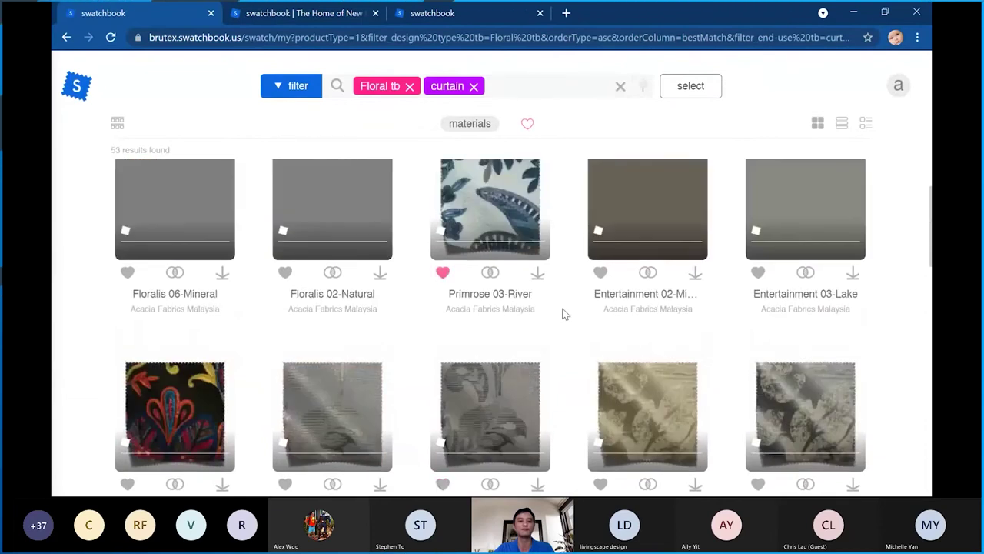
left_click(410, 87)
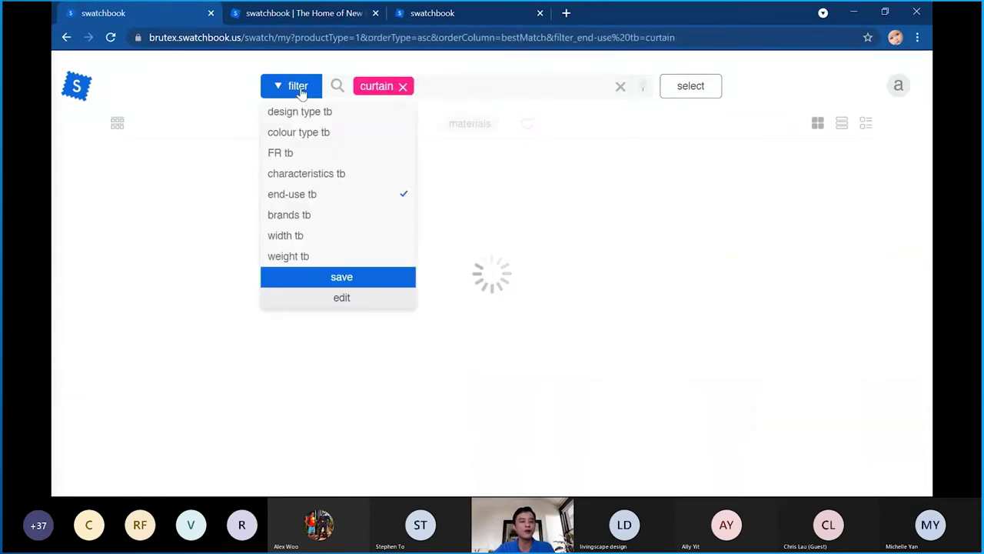
left_click(404, 86)
Review the available fire-retardancy standards and filter the materials by FR type NFPA 701
left_click(298, 86)
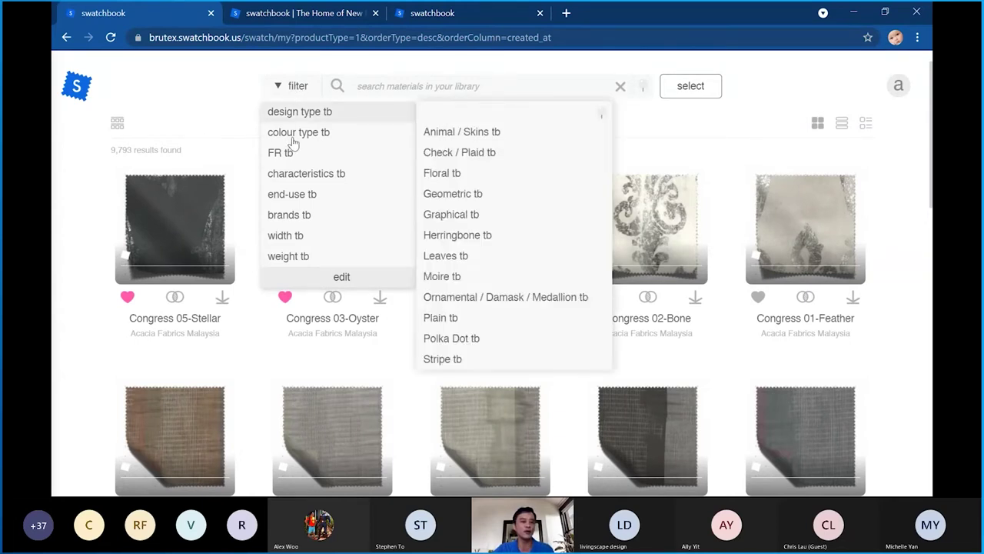
mouse_move(296, 160)
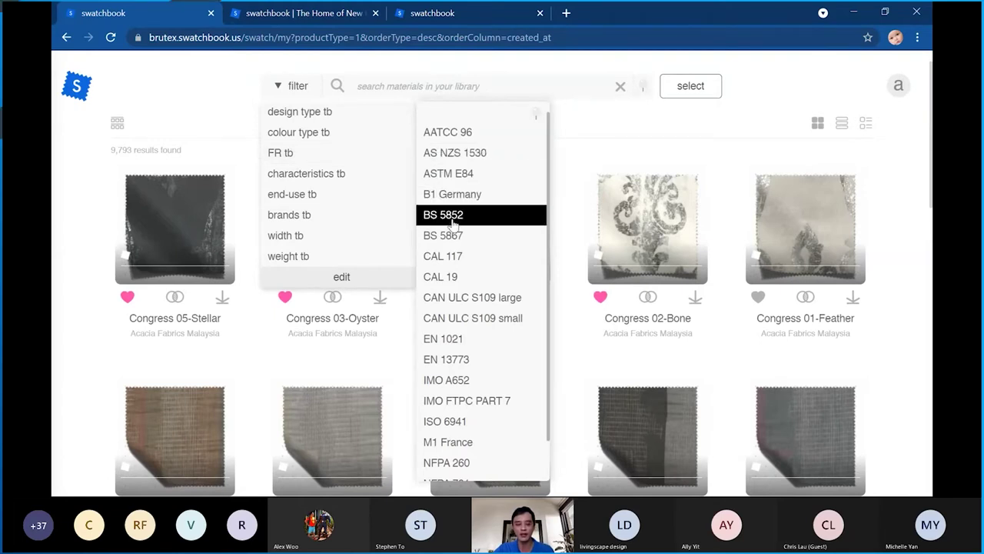
scroll(472, 460, "down", 1)
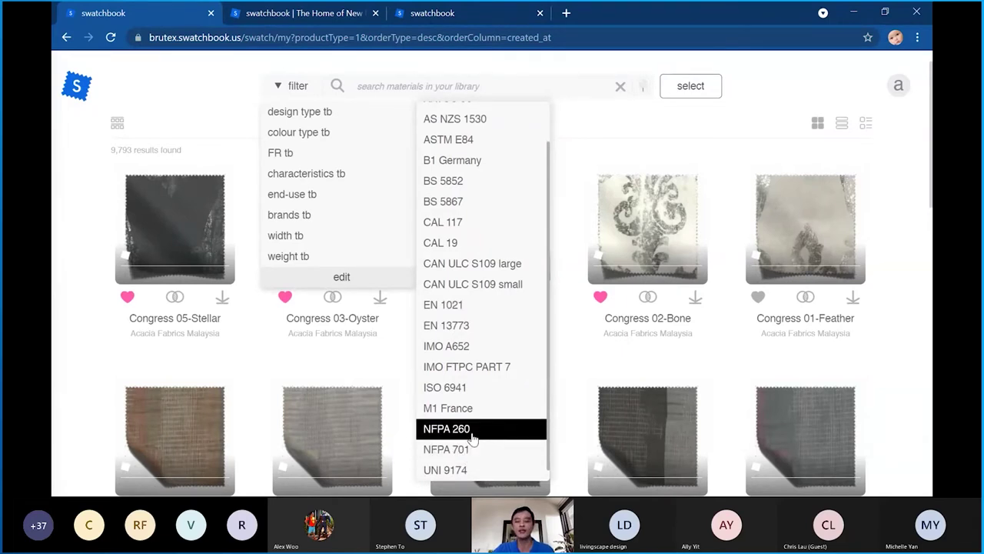
scroll(472, 439, "up", 1)
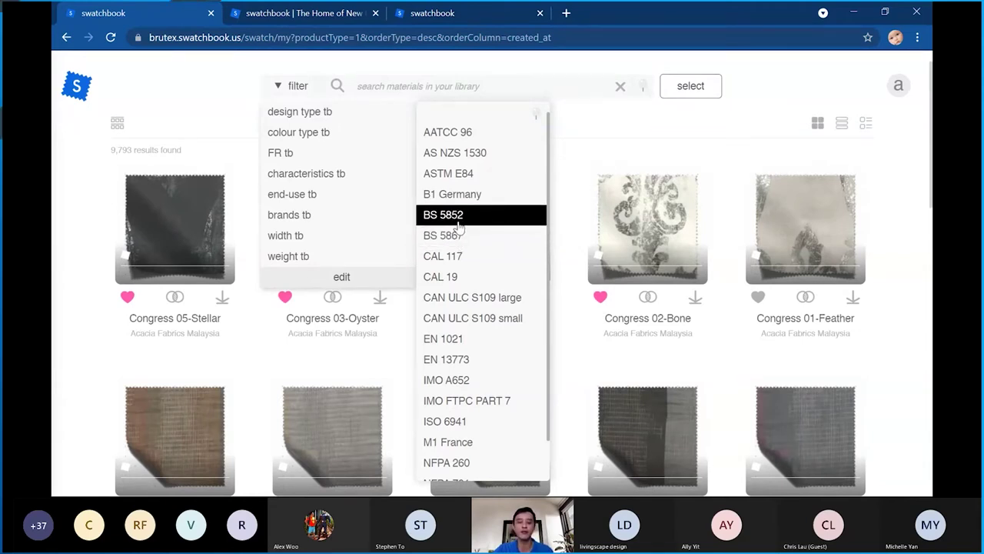
scroll(458, 223, "down", 1)
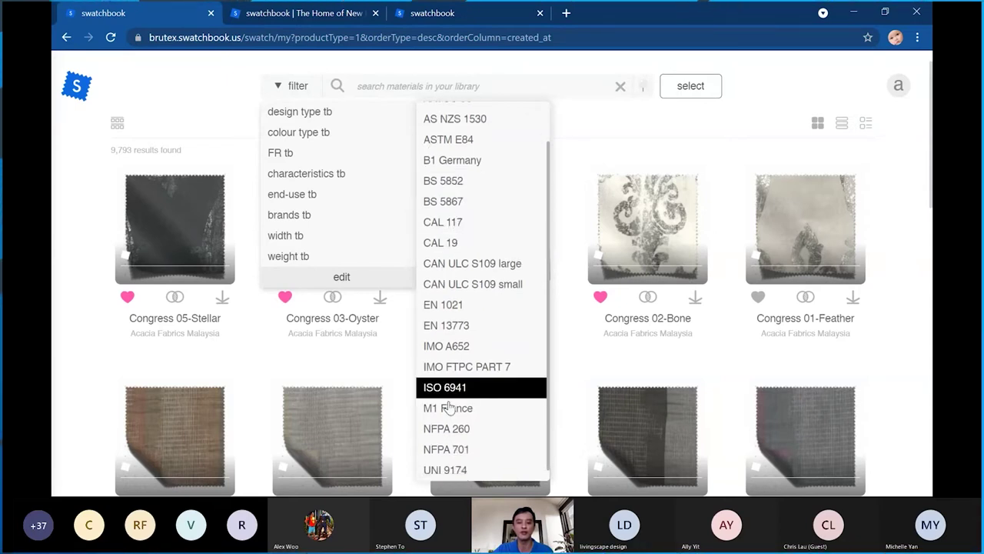
left_click(458, 453)
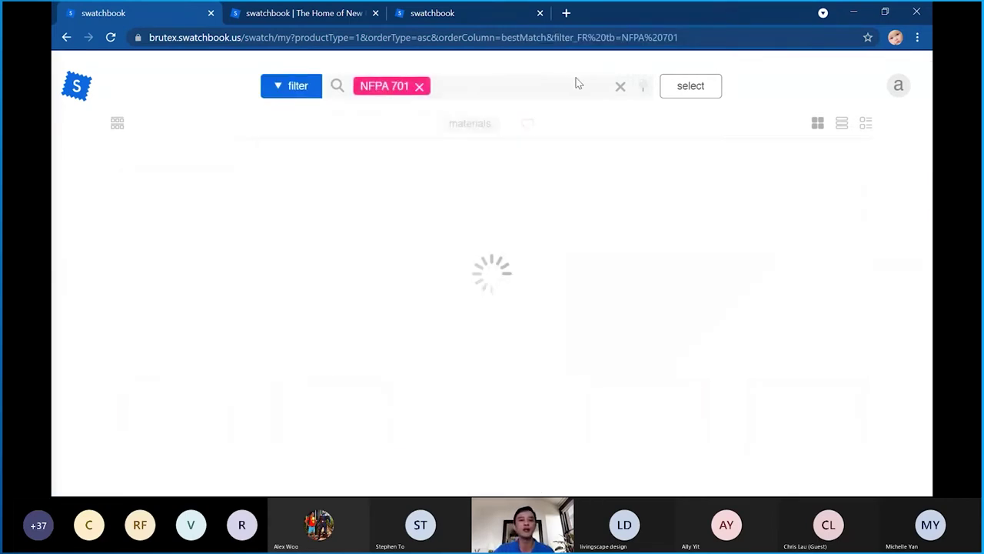
Narrow the NFPA 701 materials to end-use curtain and look through the matching swatches
left_click(299, 89)
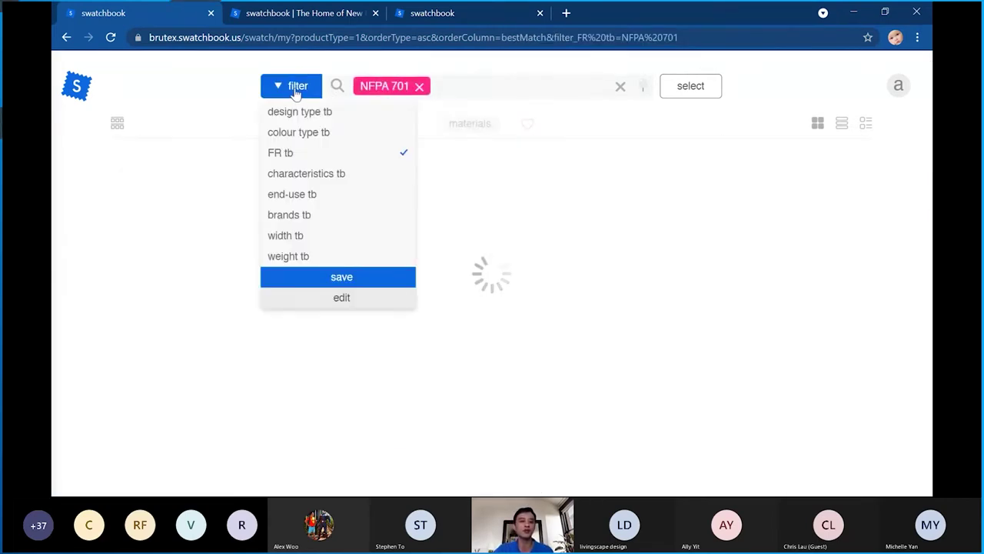
mouse_move(315, 197)
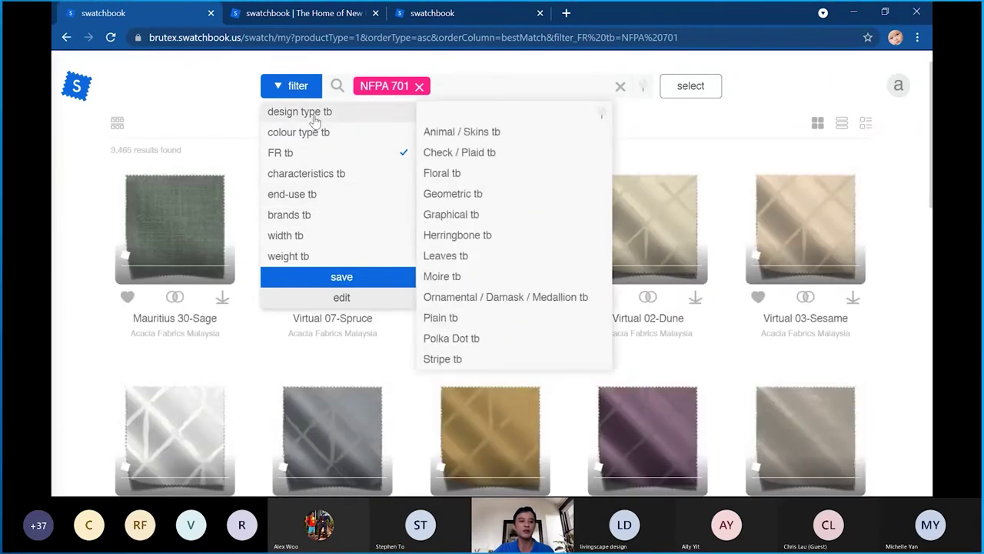
mouse_move(332, 222)
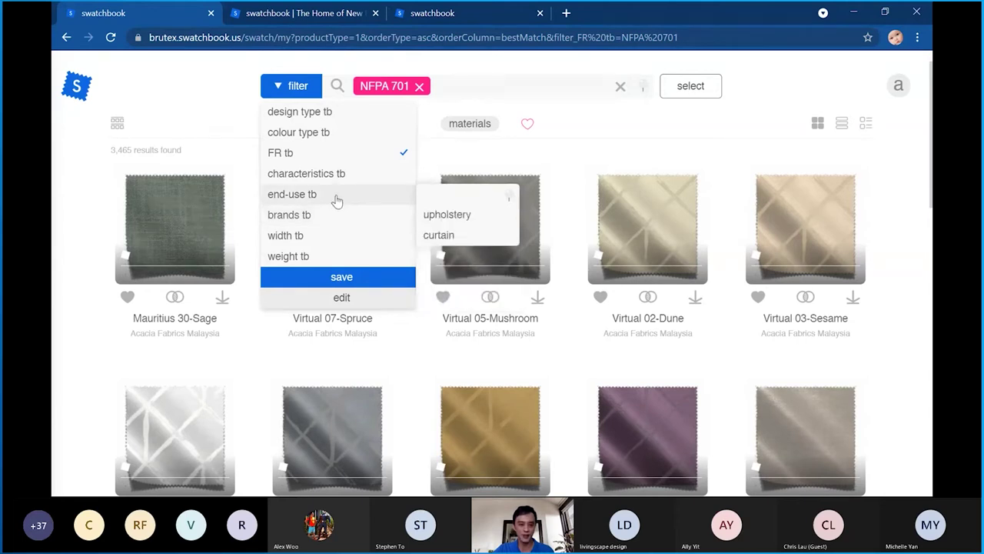
left_click(454, 236)
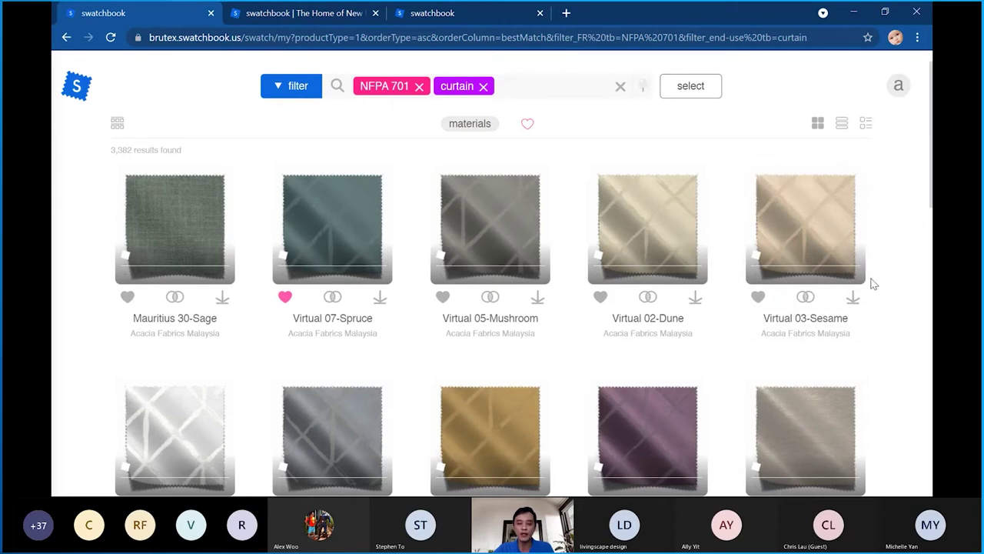
scroll(884, 285, "down", 5)
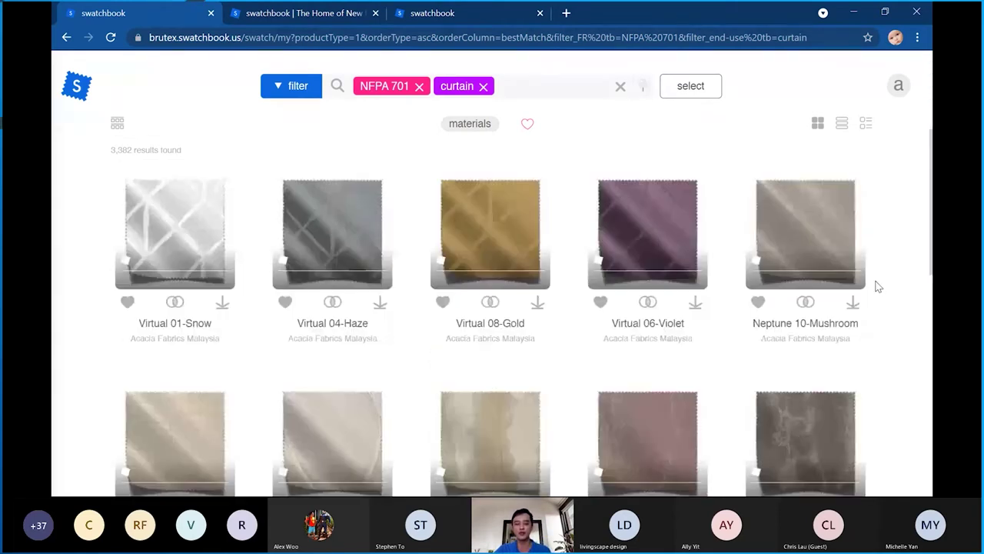
scroll(878, 285, "down", 5)
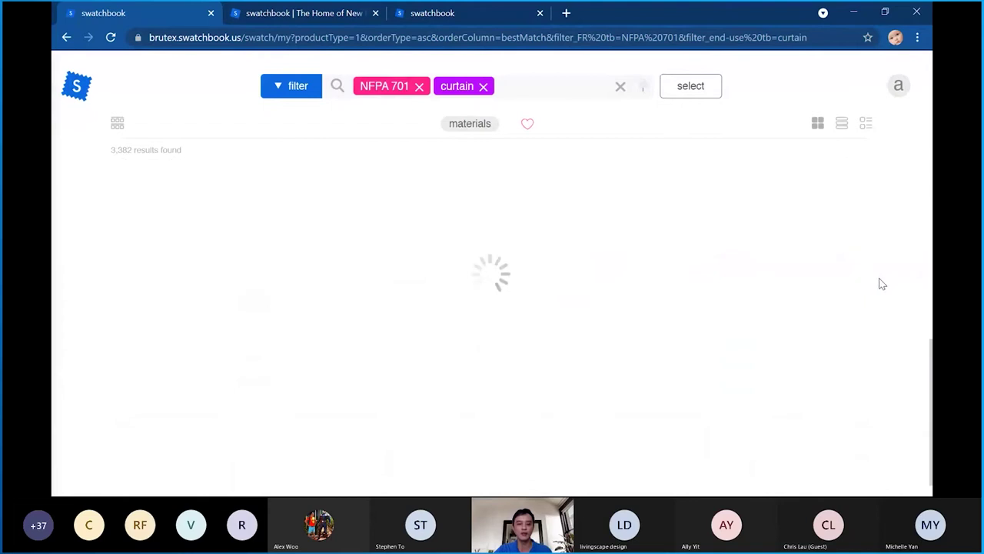
scroll(846, 307, "down", 8)
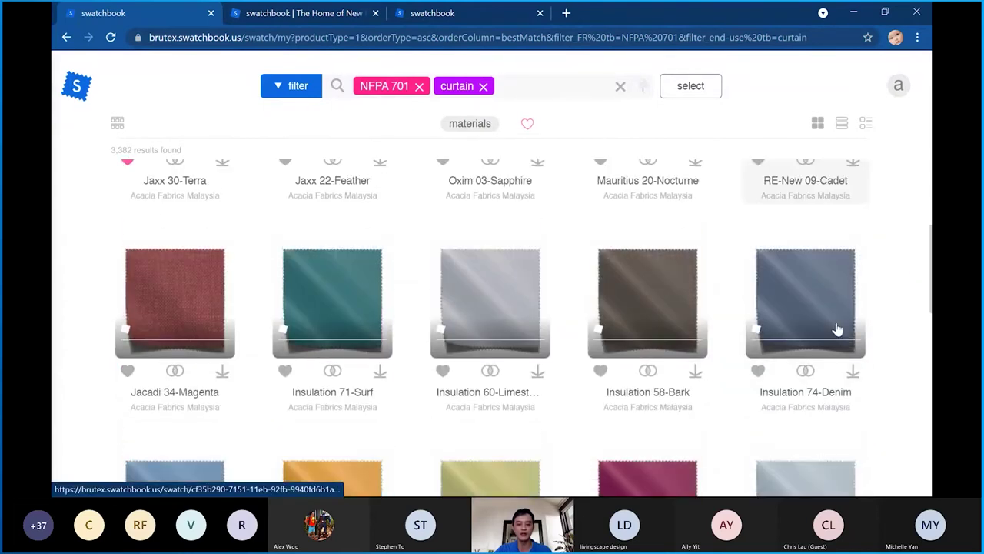
scroll(840, 310, "down", 5)
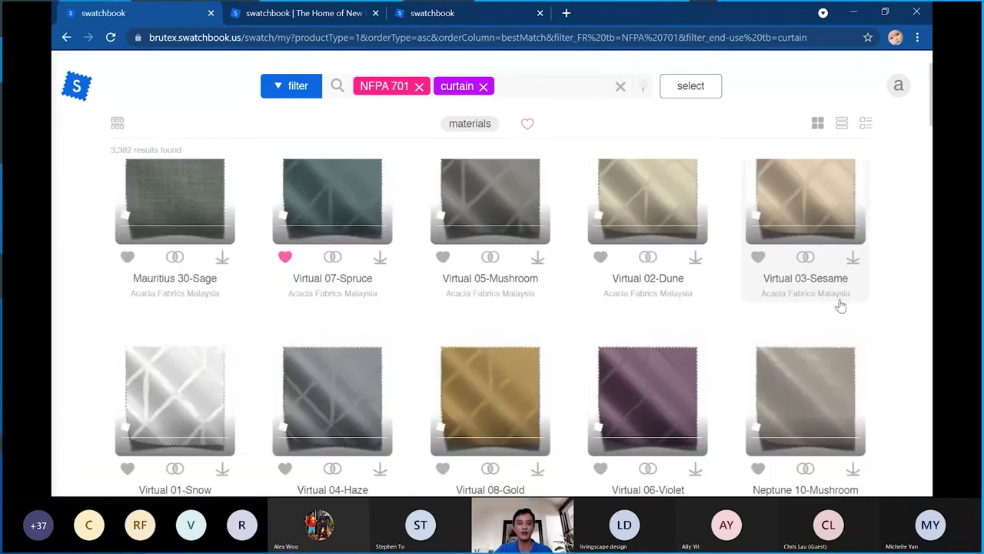
Add the design type Graphical tb to the filters and browse the matching swatches
left_click(281, 89)
mouse_move(300, 115)
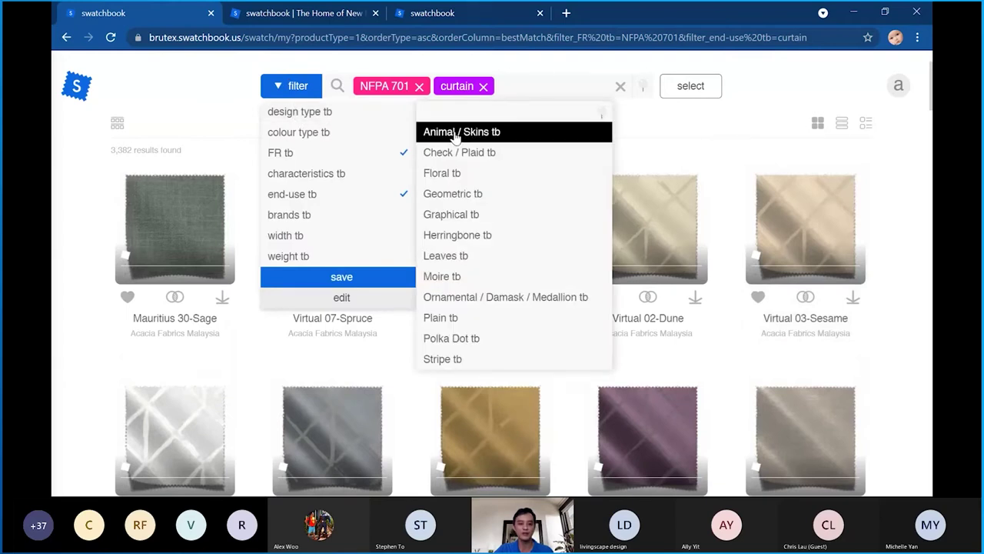
left_click(446, 214)
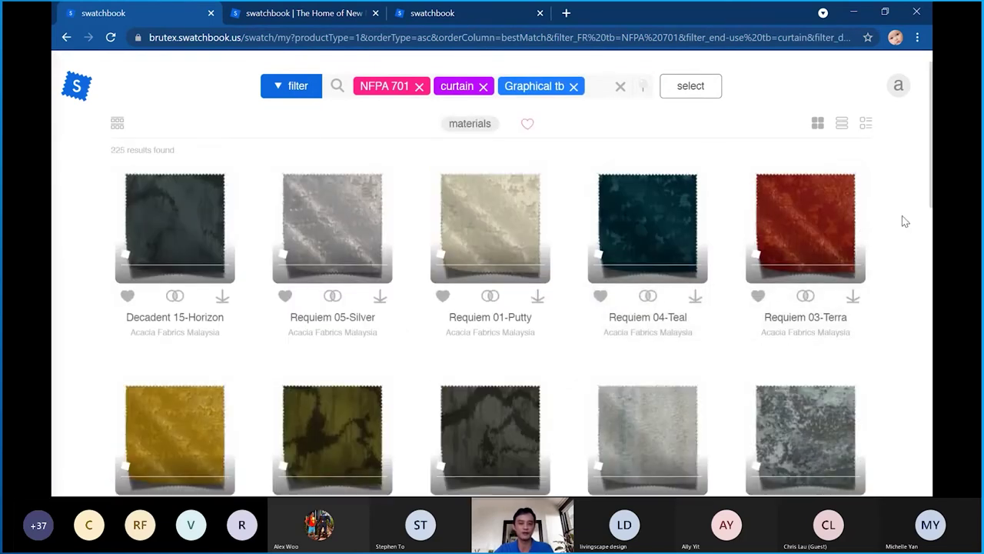
scroll(904, 221, "down", 5)
scroll(901, 228, "down", 3)
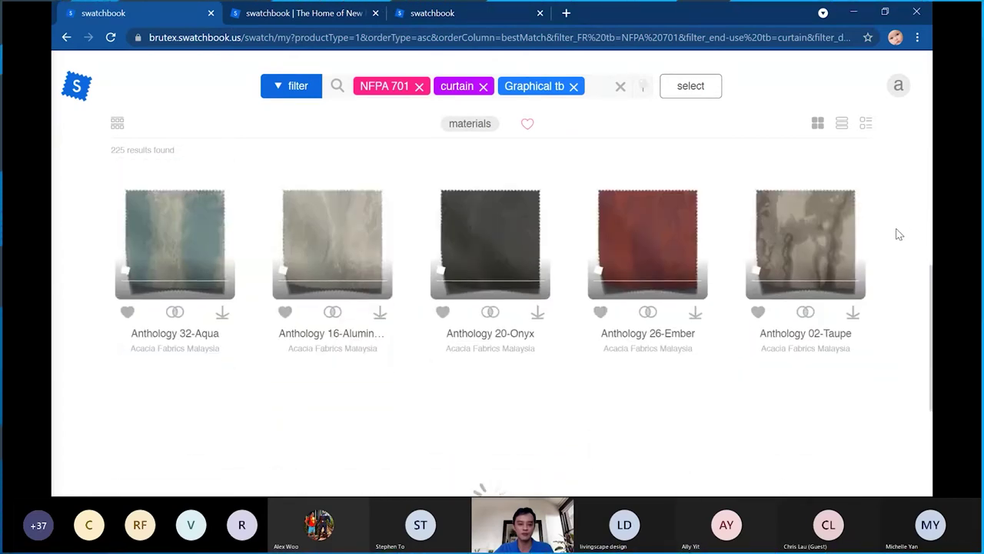
scroll(896, 231, "up", 2)
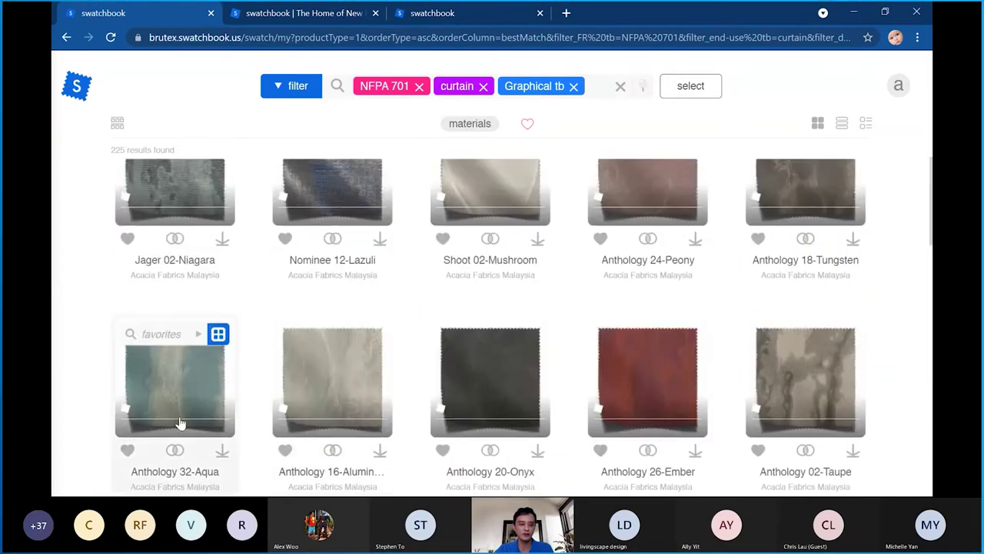
Mark the Anthology 32-Aqua swatch as a favorite and browse the rest of the filtered graphical curtain materials
left_click(127, 451)
scroll(520, 286, "down", 3)
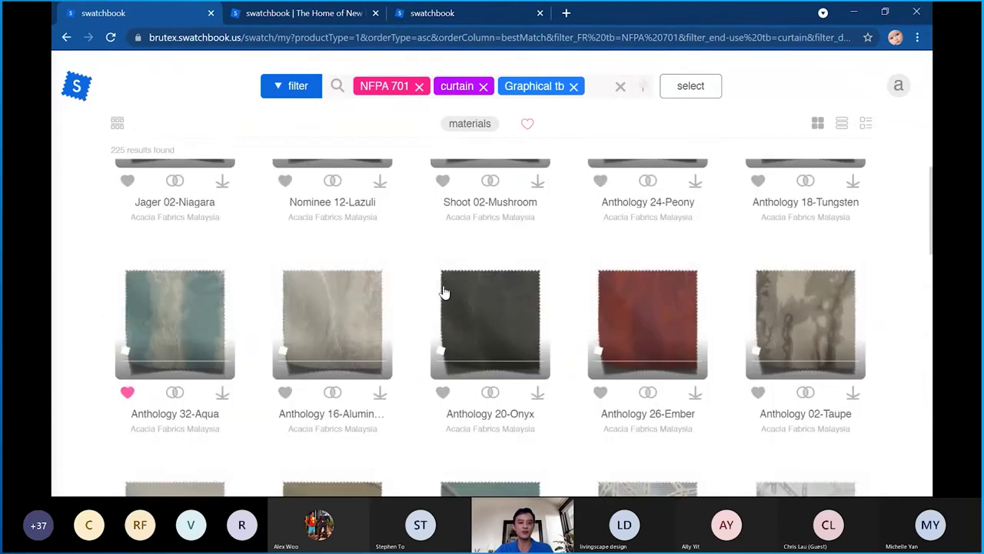
scroll(556, 277, "down", 4)
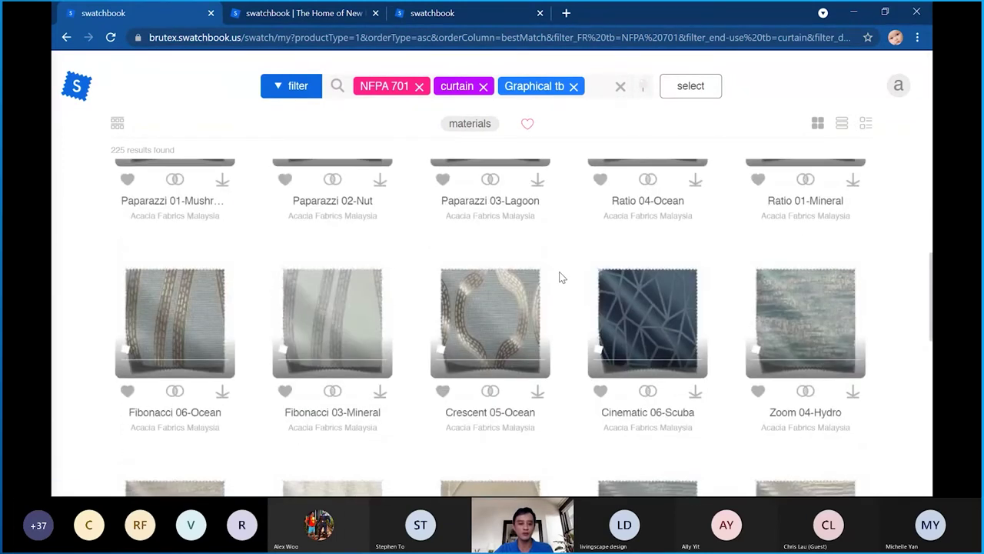
scroll(565, 275, "down", 6)
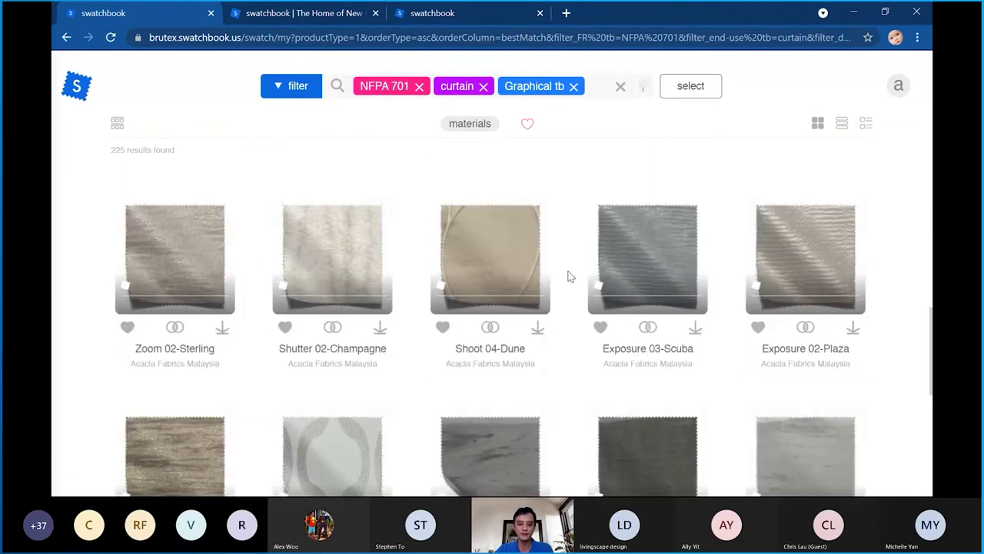
scroll(569, 276, "down", 1)
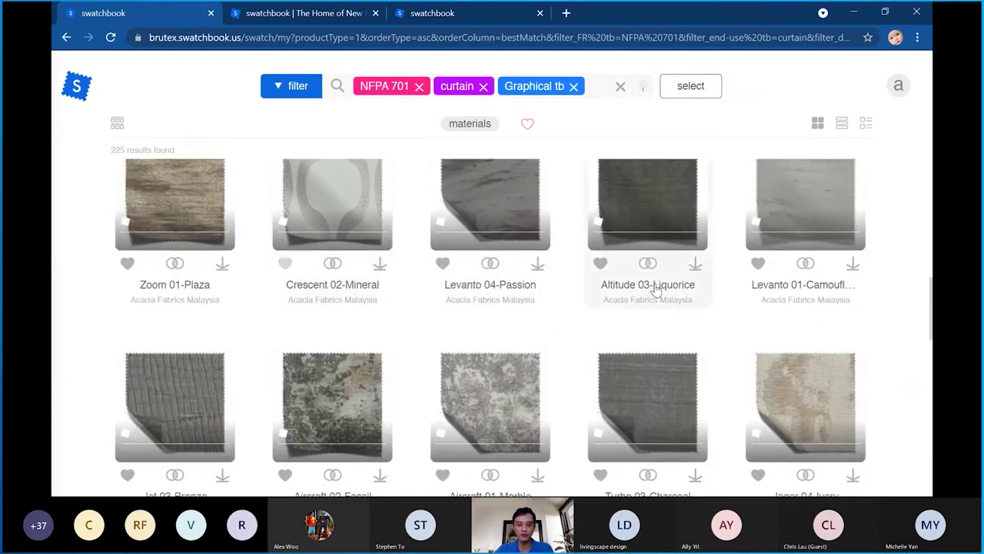
scroll(653, 286, "down", 4)
scroll(655, 289, "down", 5)
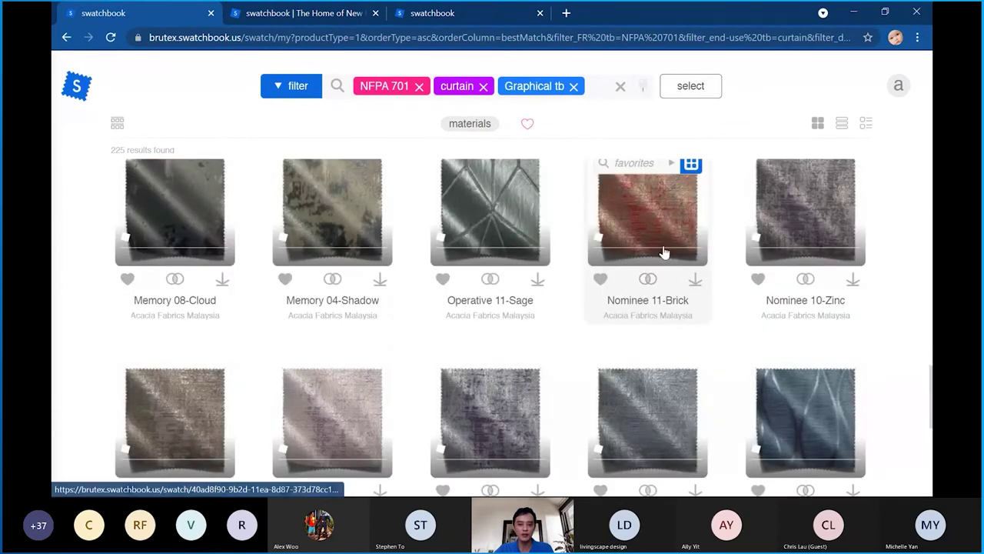
scroll(615, 264, "up", 6)
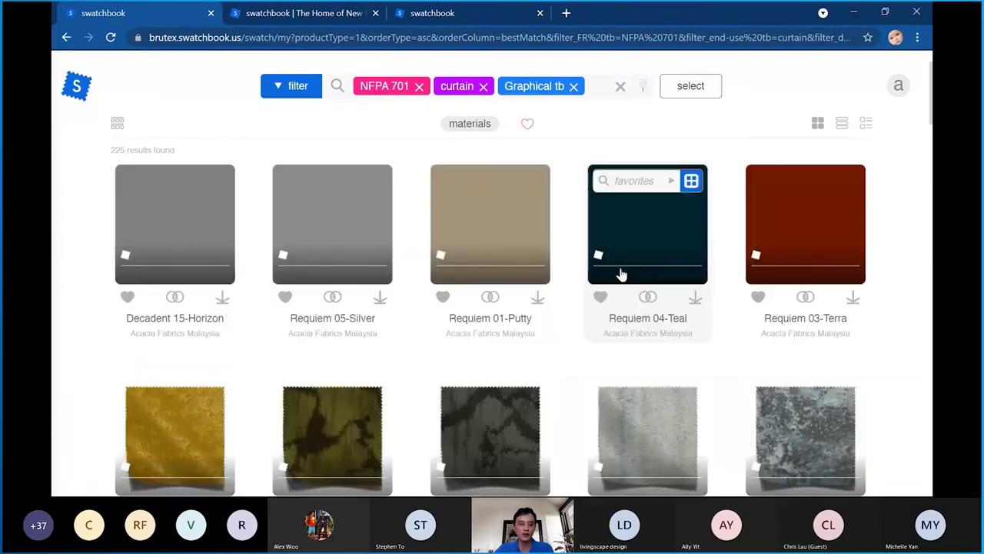
Remove the Graphical tb, curtain and NFPA 701 filters from the materials search
left_click(573, 87)
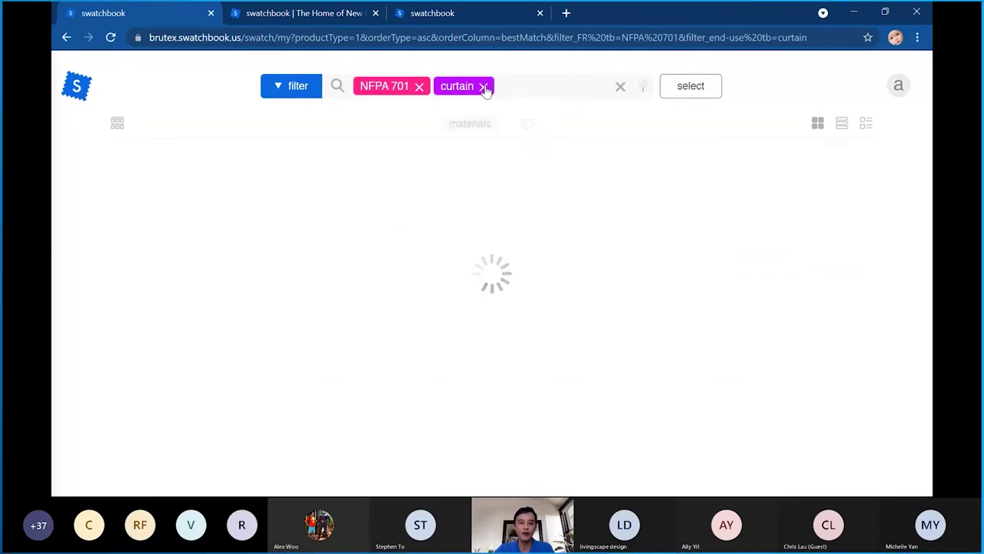
left_click(483, 87)
left_click(419, 87)
Review the characteristics, end-use and brand filter options, and filter the materials by brand FibreGuard
left_click(283, 91)
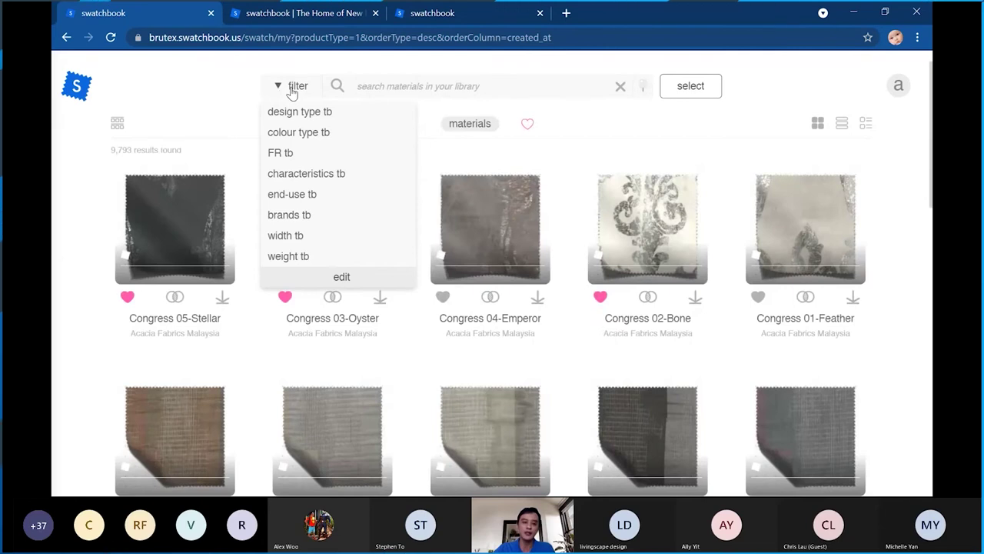
mouse_move(299, 164)
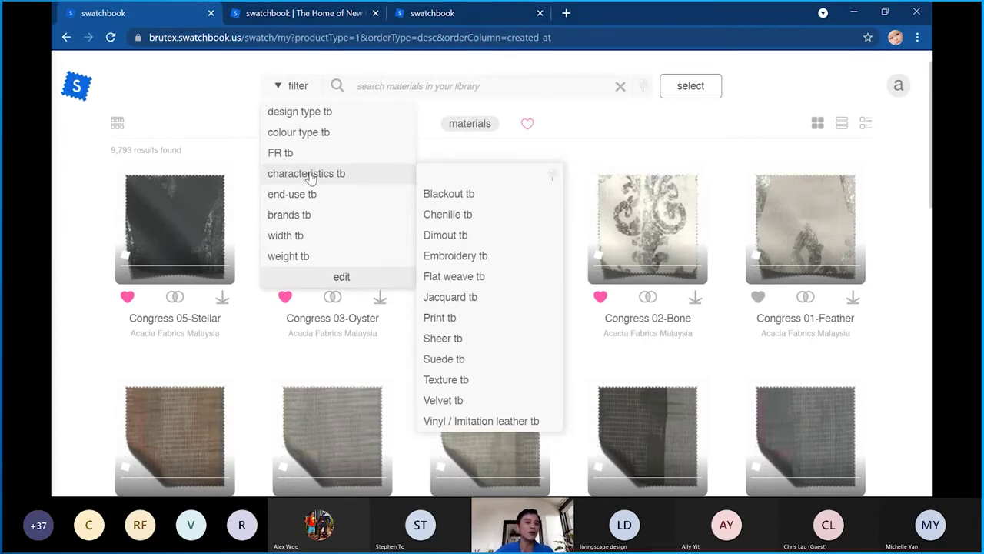
mouse_move(297, 197)
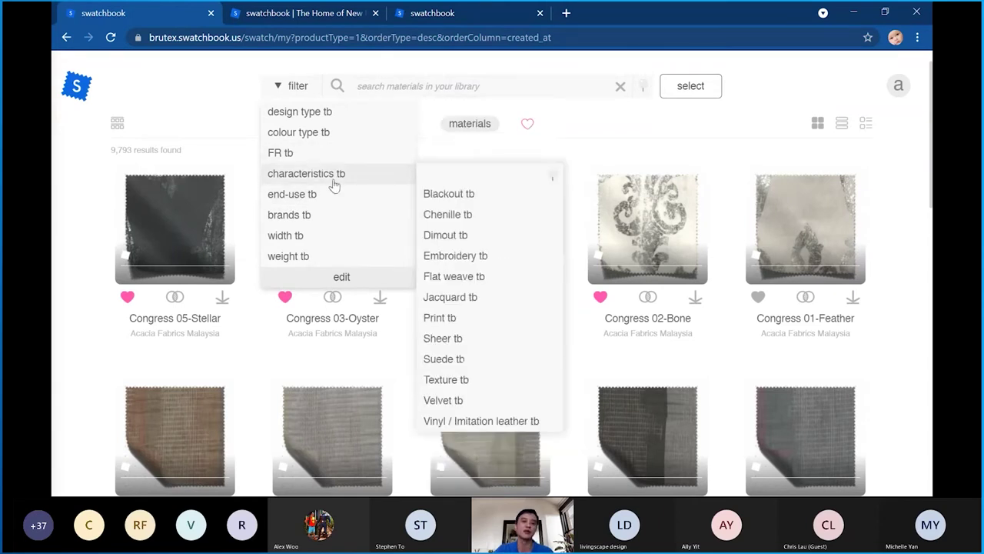
mouse_move(340, 217)
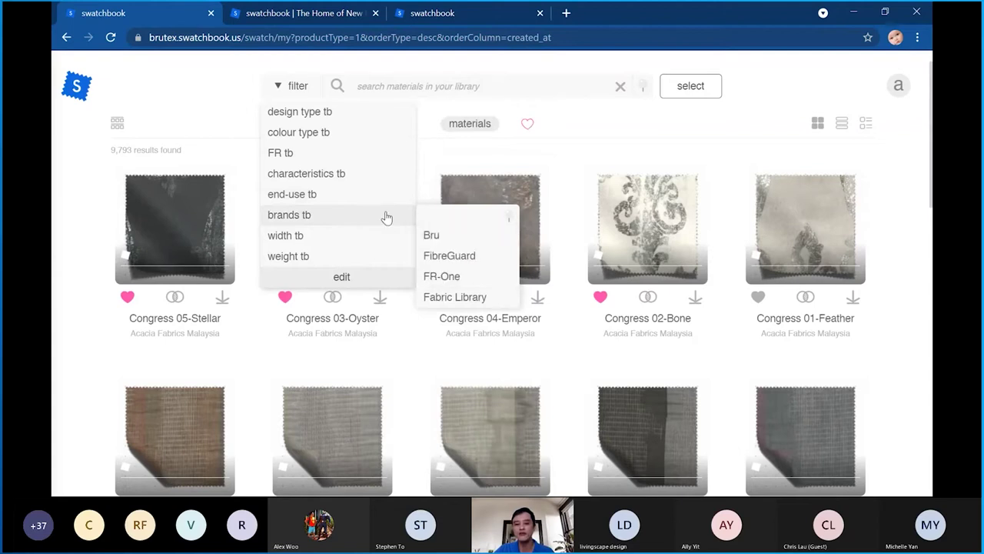
left_click(466, 258)
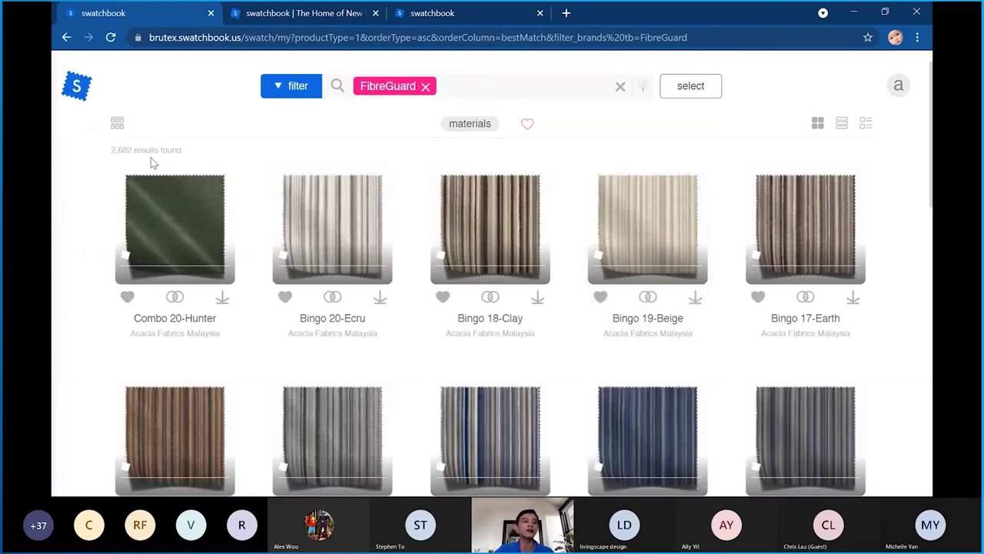
Browse the FibreGuard swatches to examine the range of designs and colours in the collection
scroll(869, 237, "down", 2)
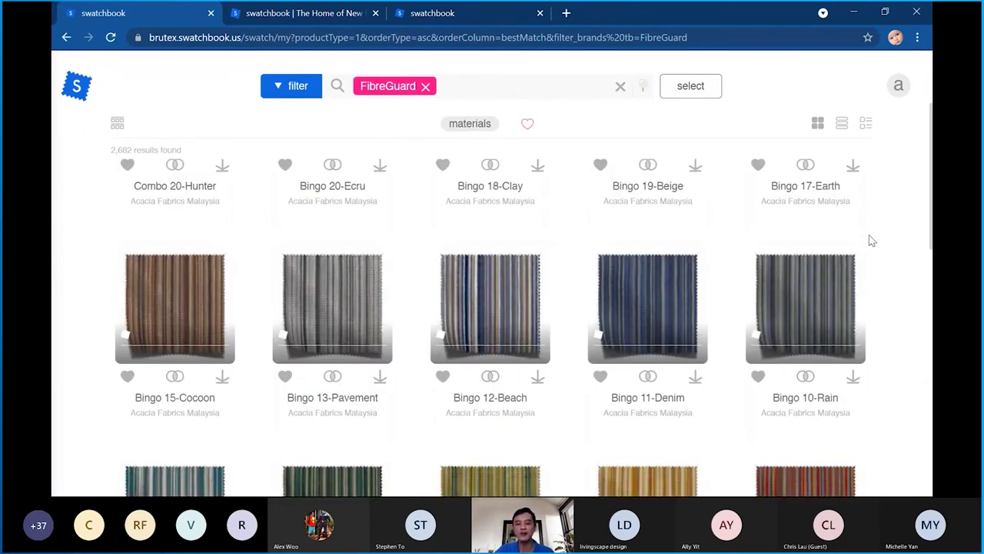
scroll(871, 265, "down", 4)
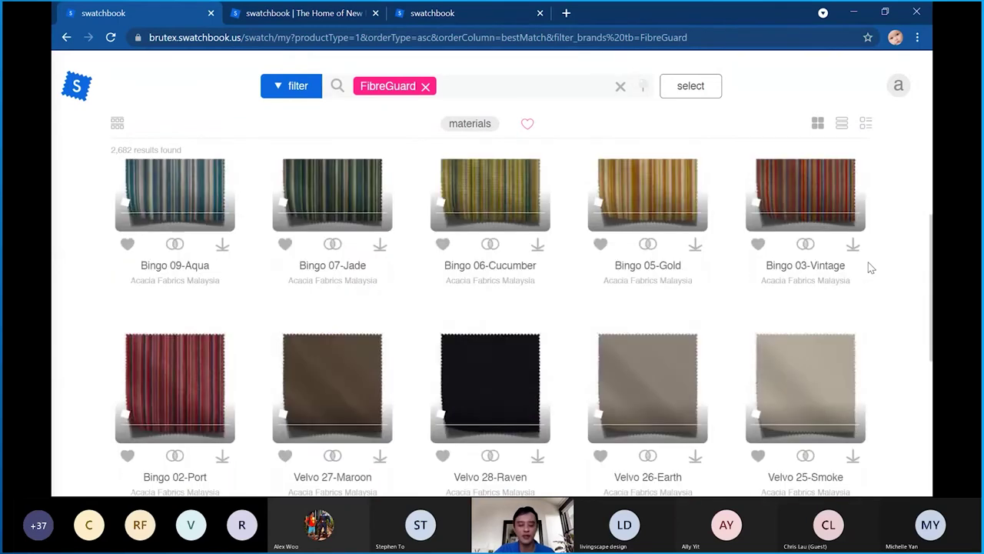
scroll(871, 267, "down", 4)
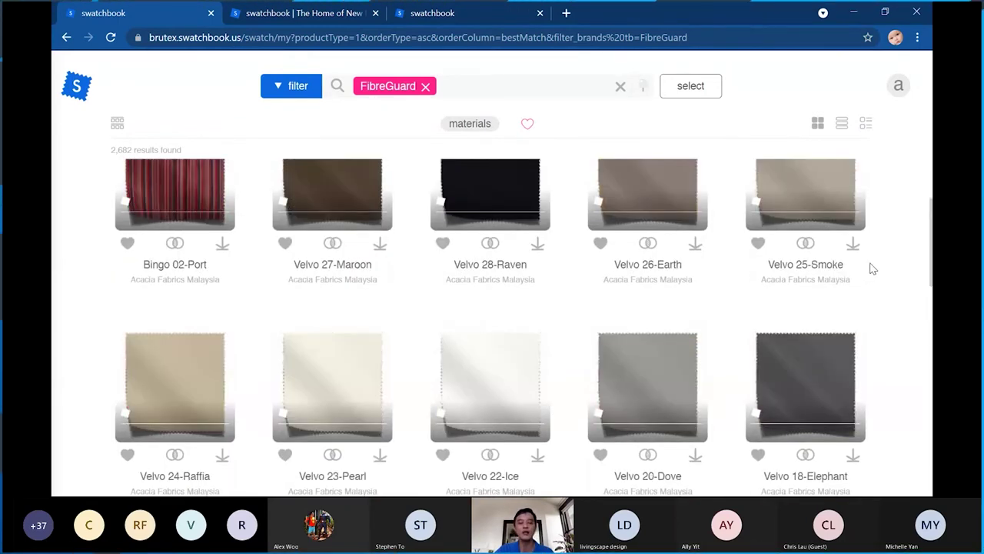
scroll(873, 267, "down", 5)
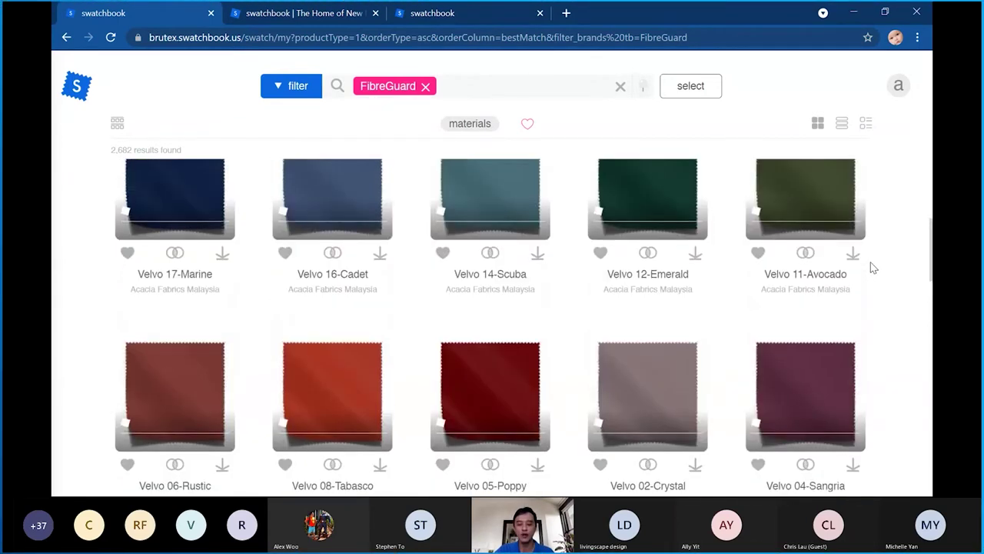
scroll(873, 268, "down", 5)
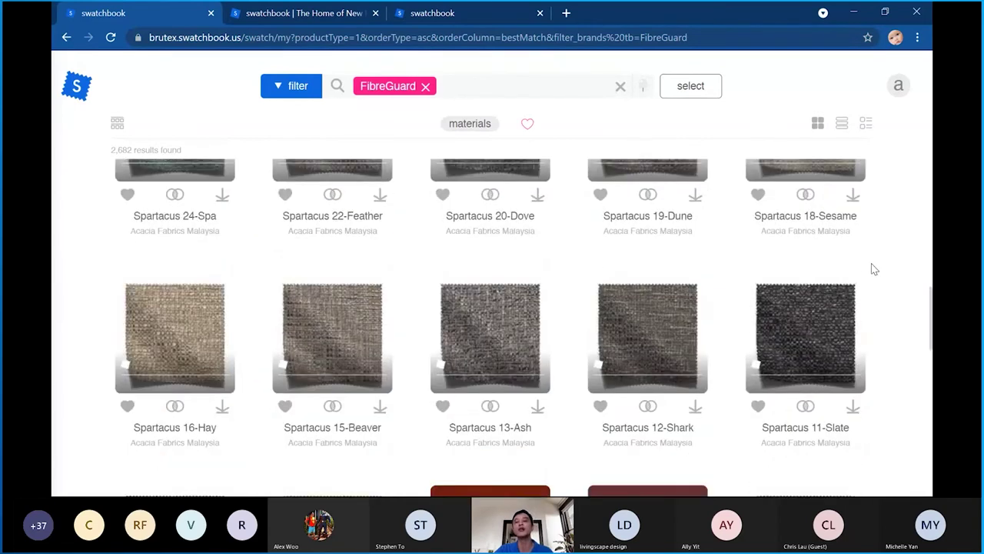
scroll(874, 269, "down", 1)
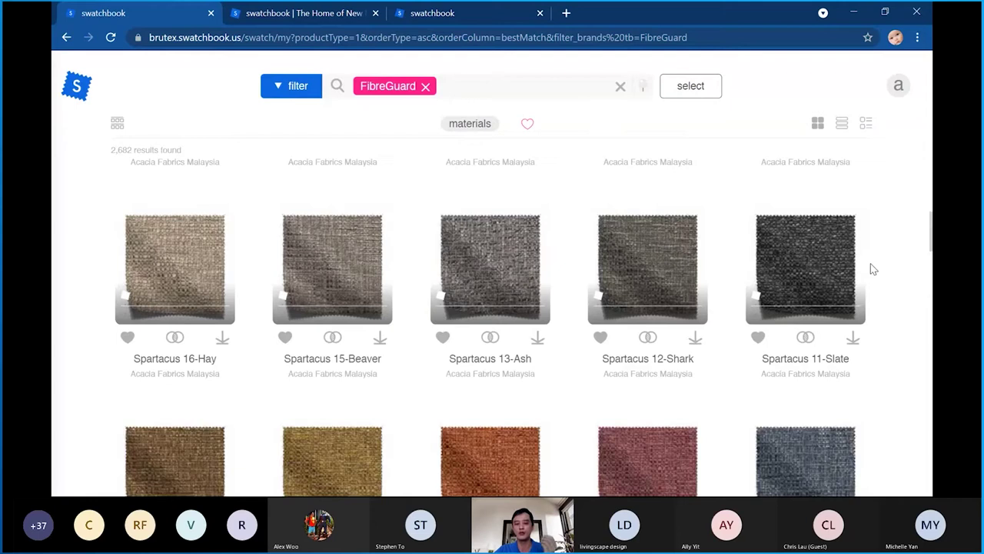
scroll(872, 267, "down", 3)
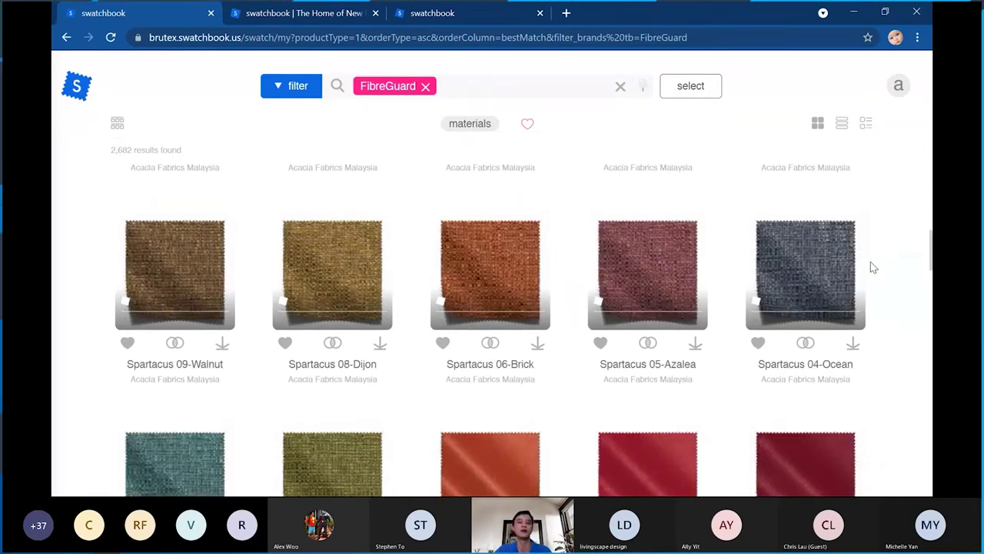
scroll(873, 266, "down", 3)
scroll(873, 264, "down", 15)
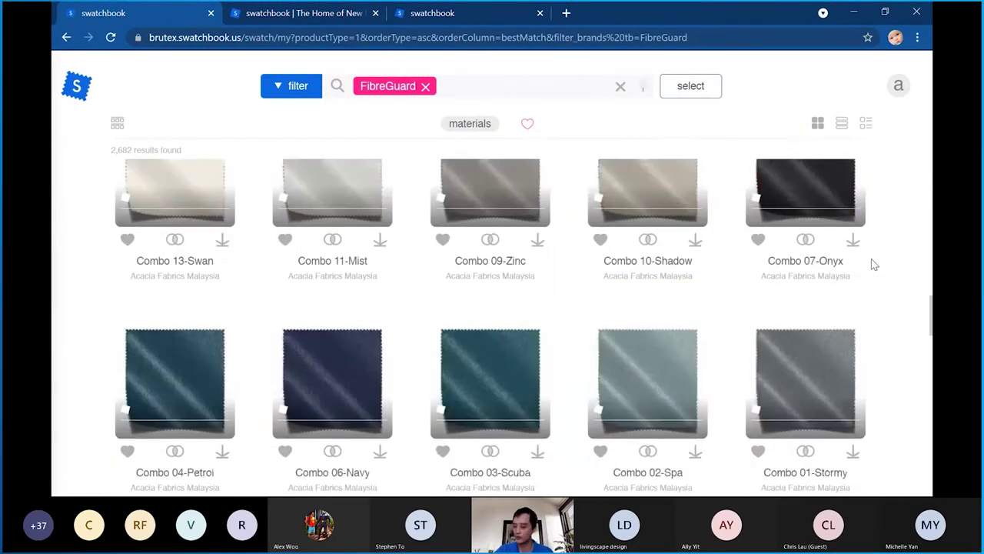
scroll(872, 264, "up", 15)
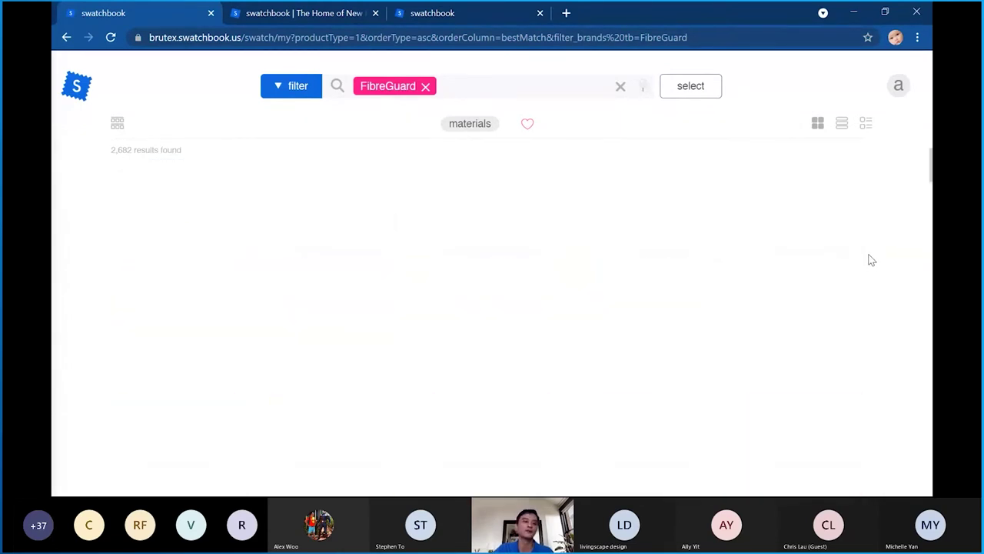
scroll(870, 259, "up", 5)
Narrow the FibreGuard materials to colour type Red tb and characteristic Chenille tb
left_click(297, 86)
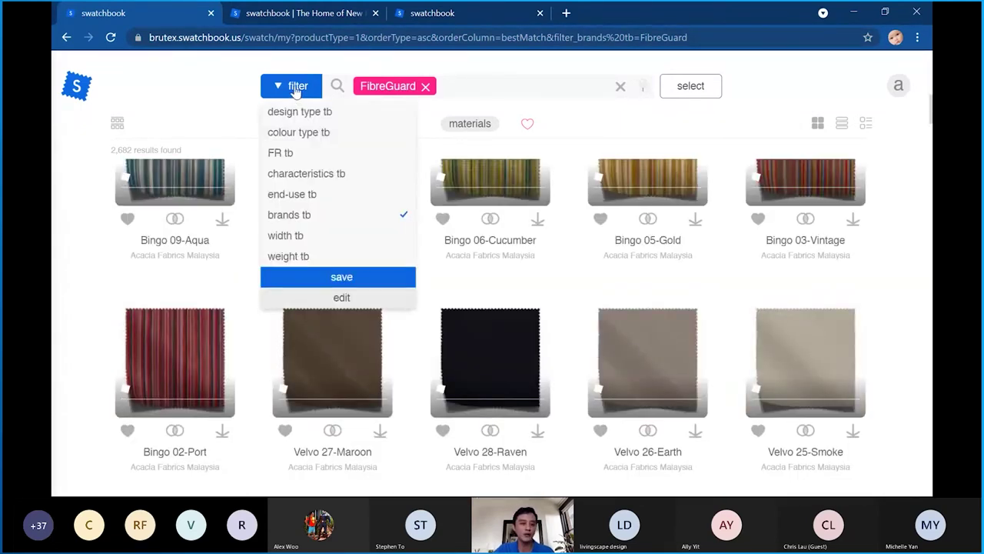
mouse_move(305, 137)
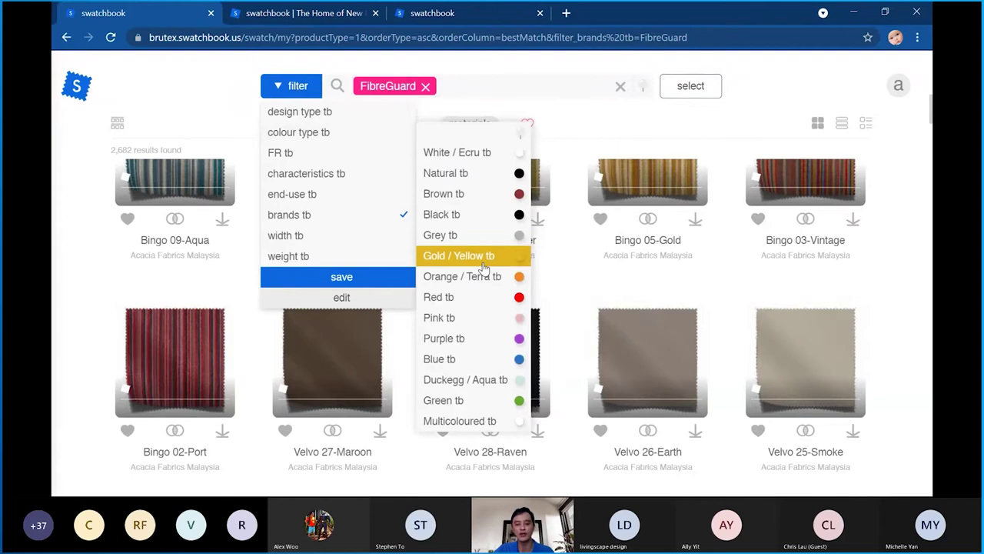
left_click(483, 297)
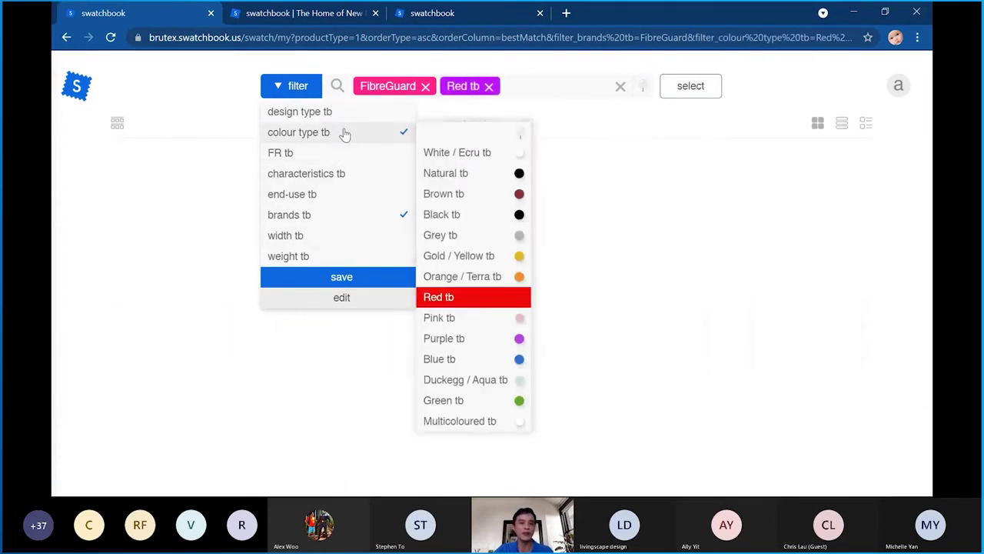
mouse_move(344, 182)
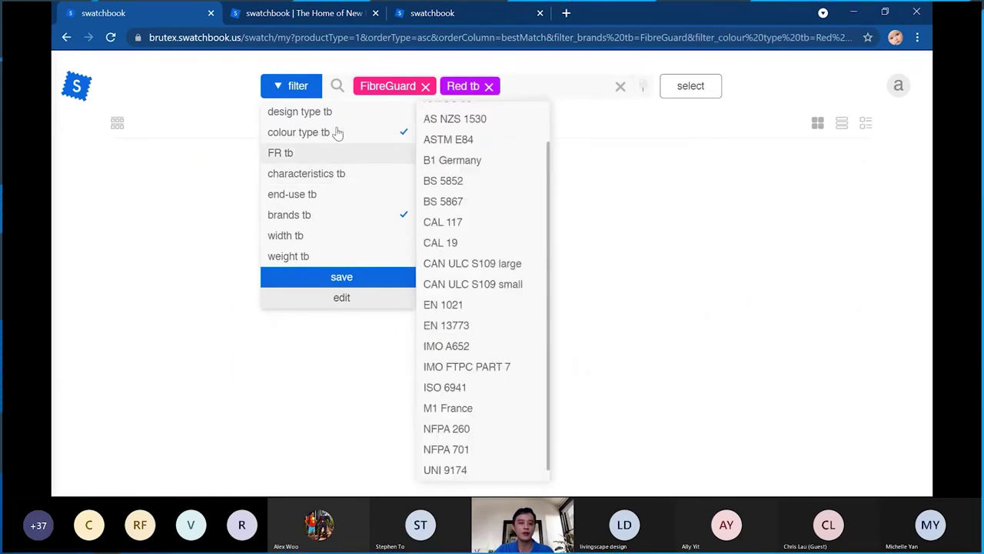
mouse_move(341, 146)
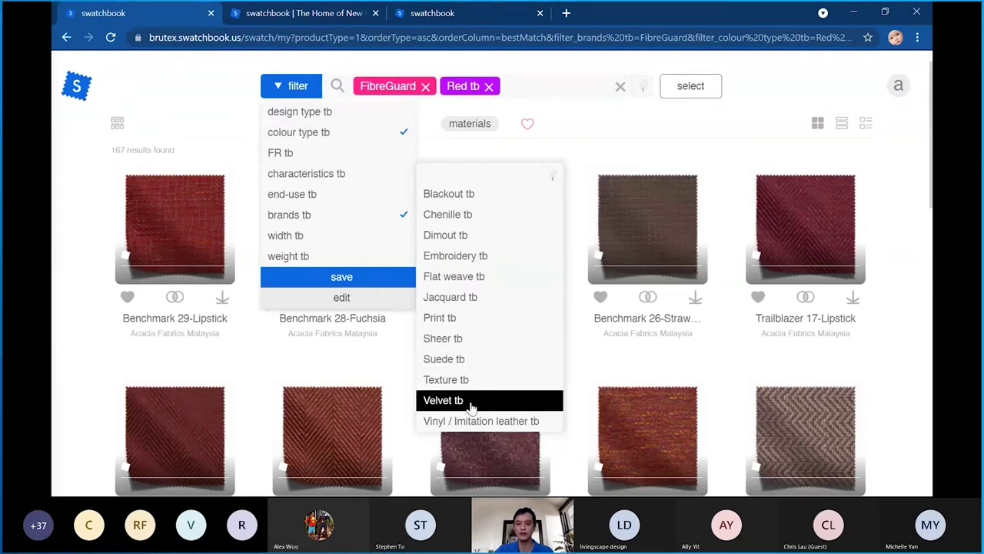
left_click(454, 216)
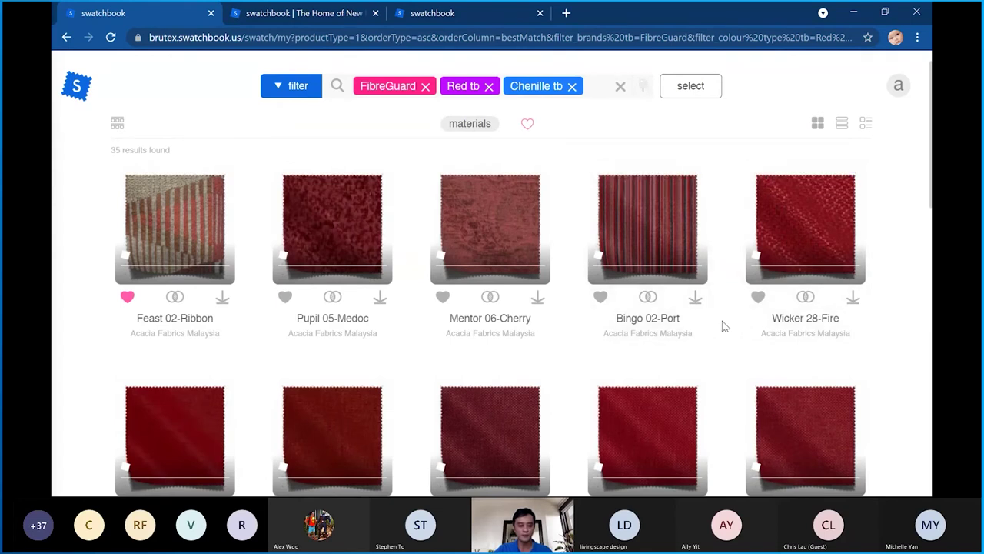
Look through the red chenille swatches and mark Bingo 02-Port as a favorite
scroll(692, 325, "down", 7)
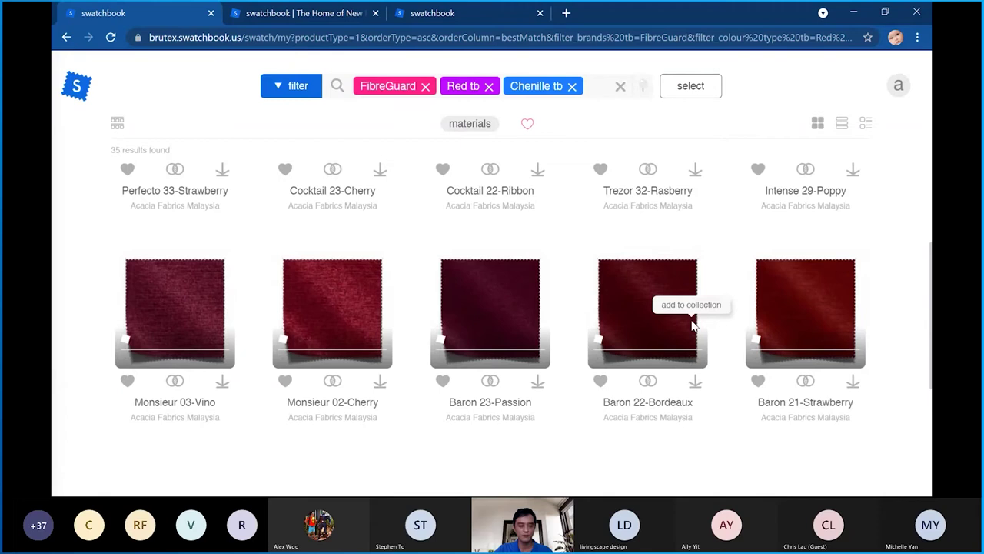
left_click(693, 323)
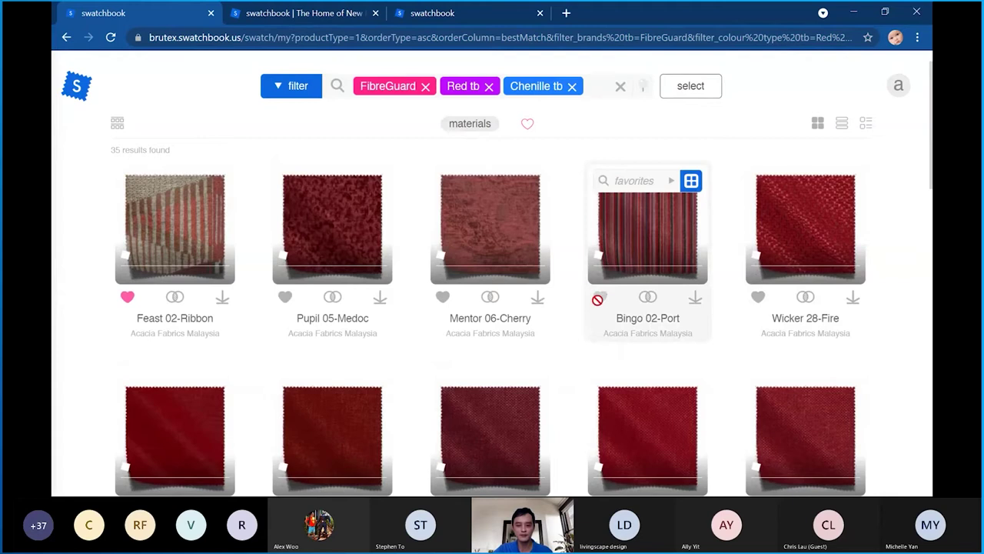
left_click(599, 304)
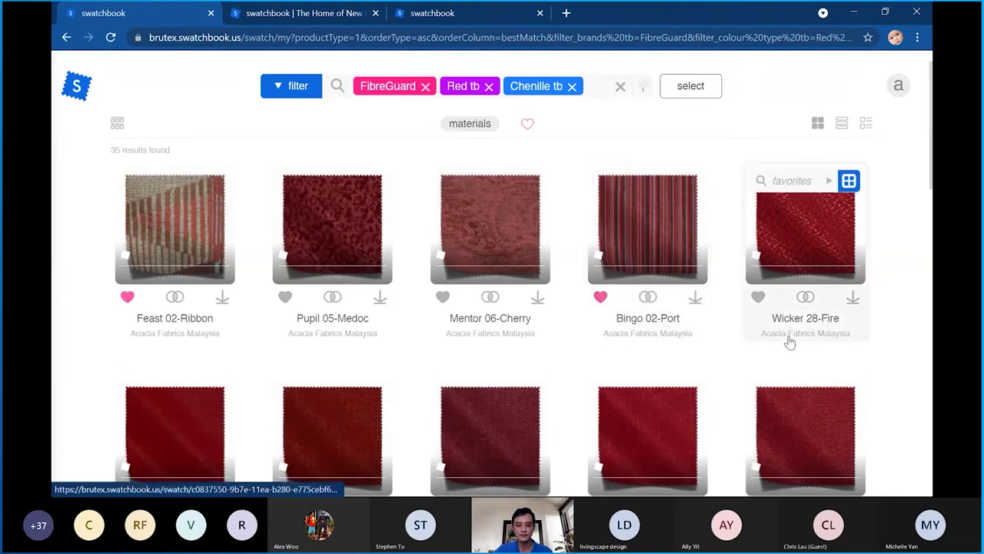
scroll(790, 337, "down", 3)
scroll(790, 337, "up", 4)
Clear the Chenille tb, Red tb and FibreGuard filters, and show only the favorite materials in the library
left_click(572, 86)
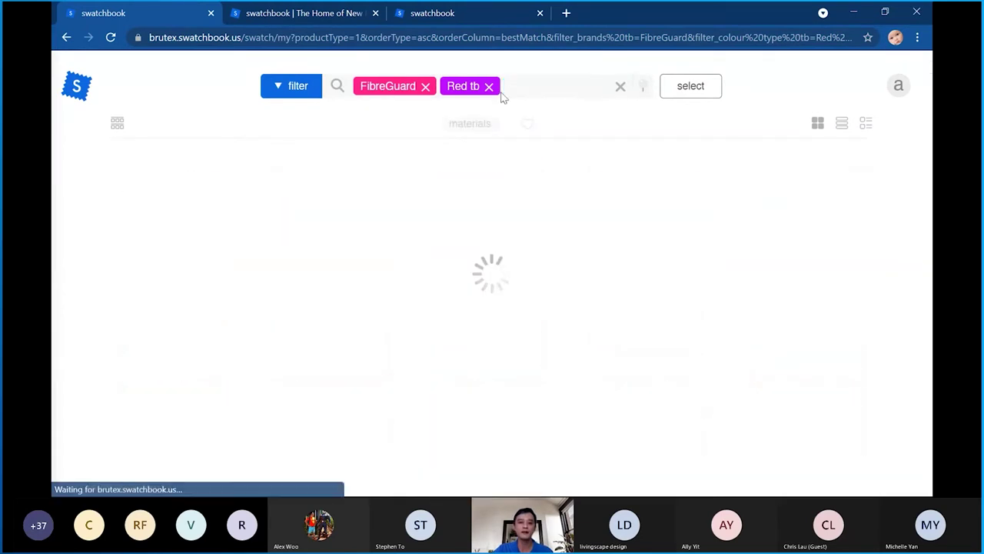
left_click(488, 87)
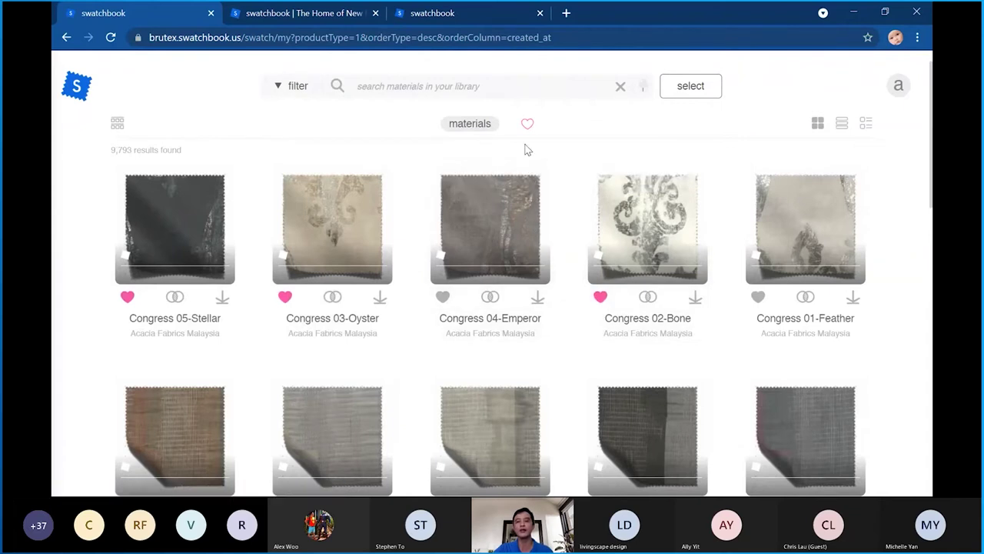
left_click(598, 298)
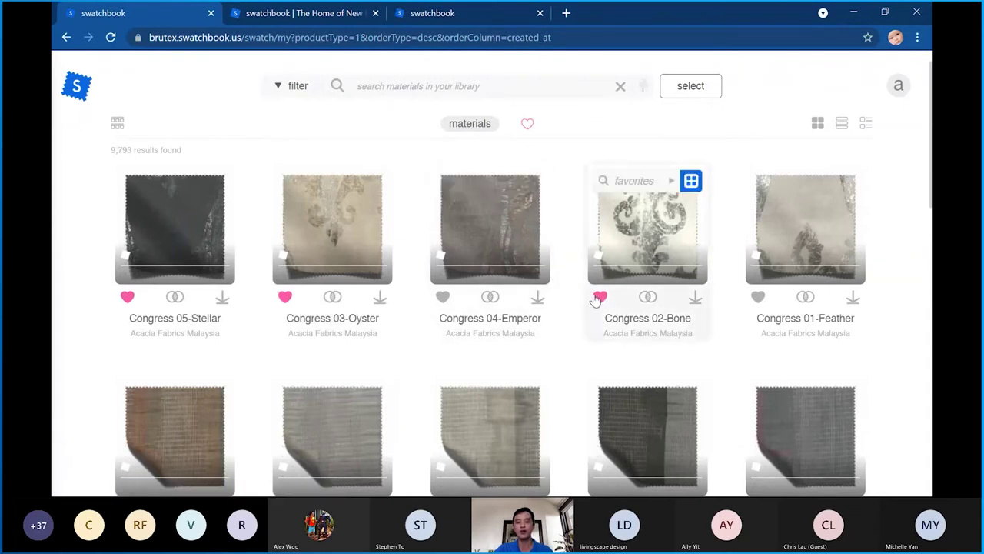
left_click(527, 126)
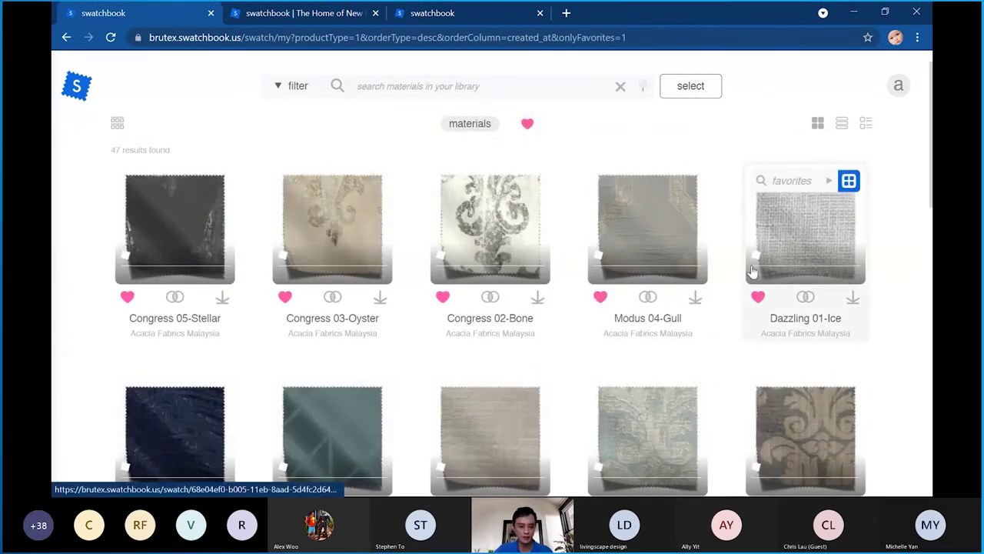
scroll(752, 271, "down", 8)
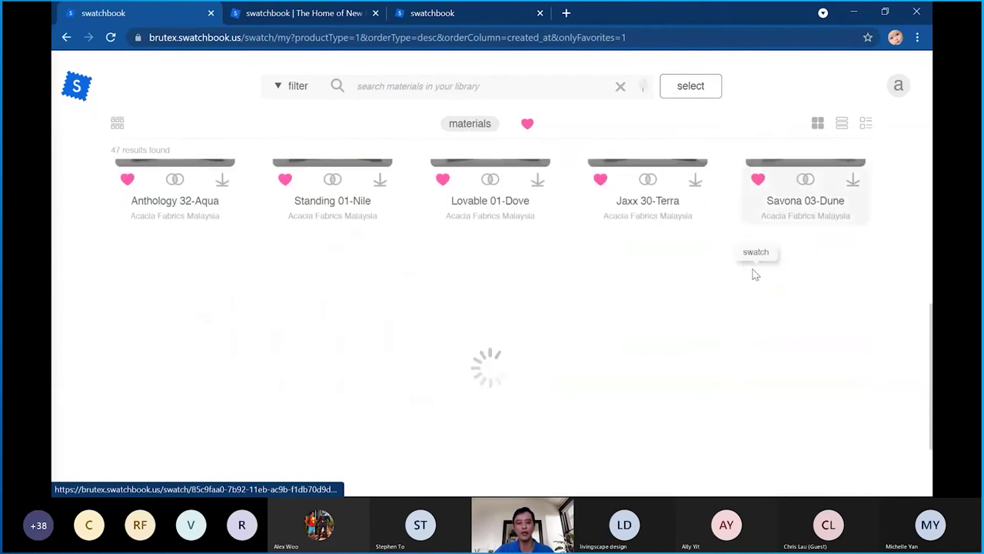
Look through the favorite materials and open the details of the Congress 02-Bone swatch
scroll(754, 273, "down", 10)
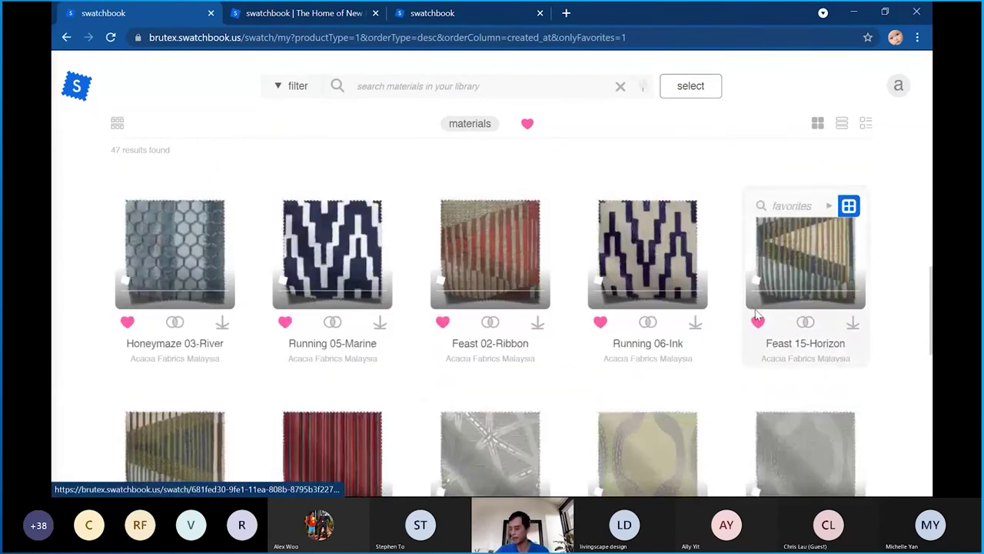
scroll(753, 312, "down", 10)
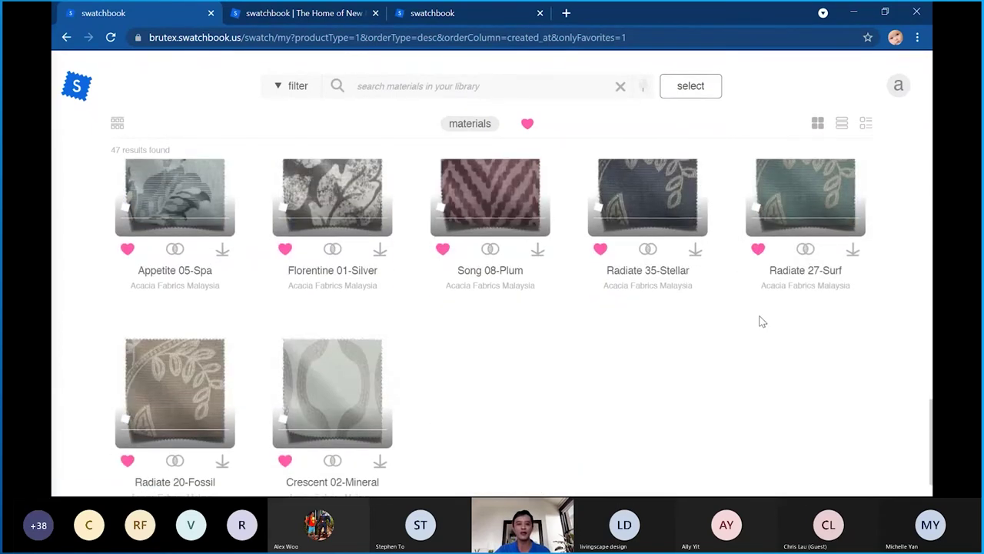
scroll(761, 322, "up", 5)
scroll(759, 317, "up", 4)
scroll(760, 317, "up", 3)
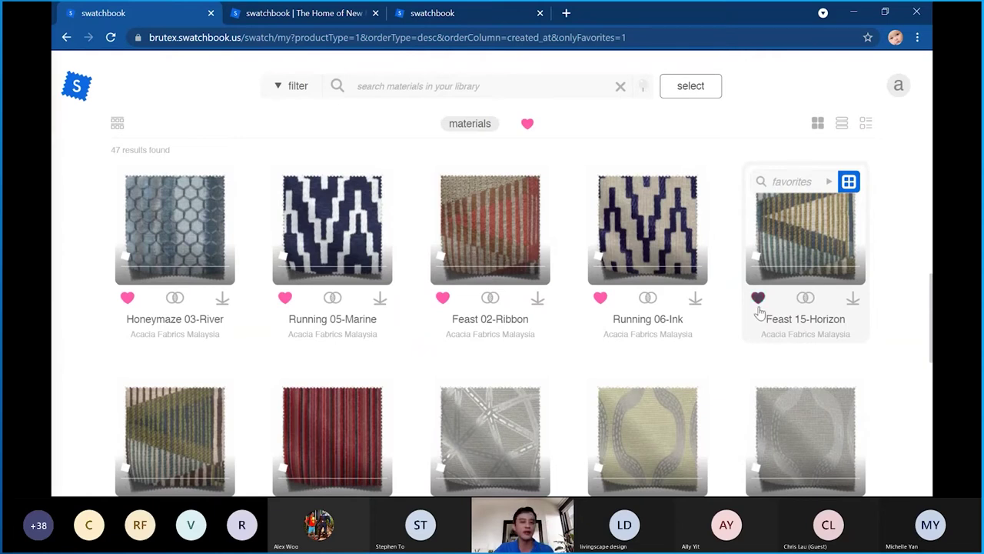
scroll(760, 312, "up", 8)
scroll(759, 317, "up", 2)
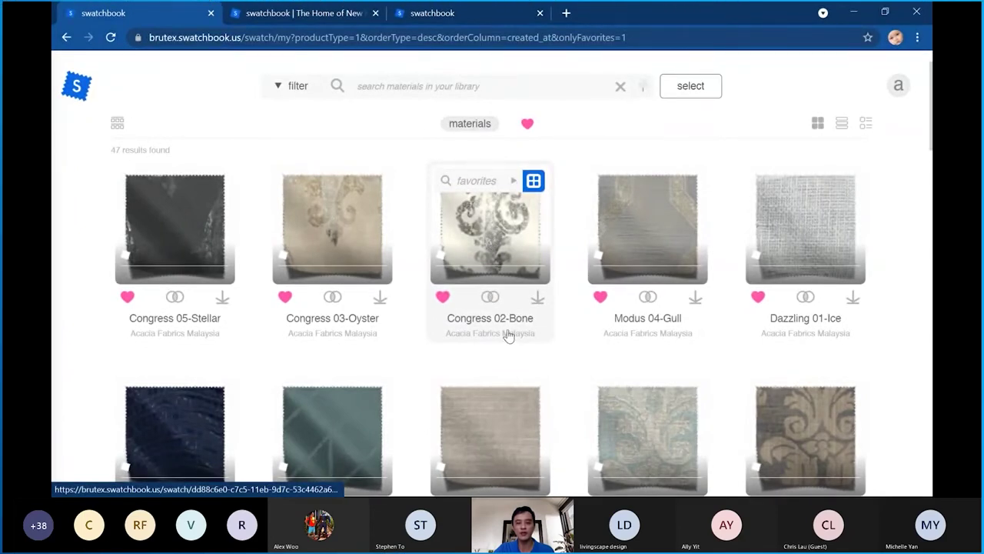
left_click(499, 242)
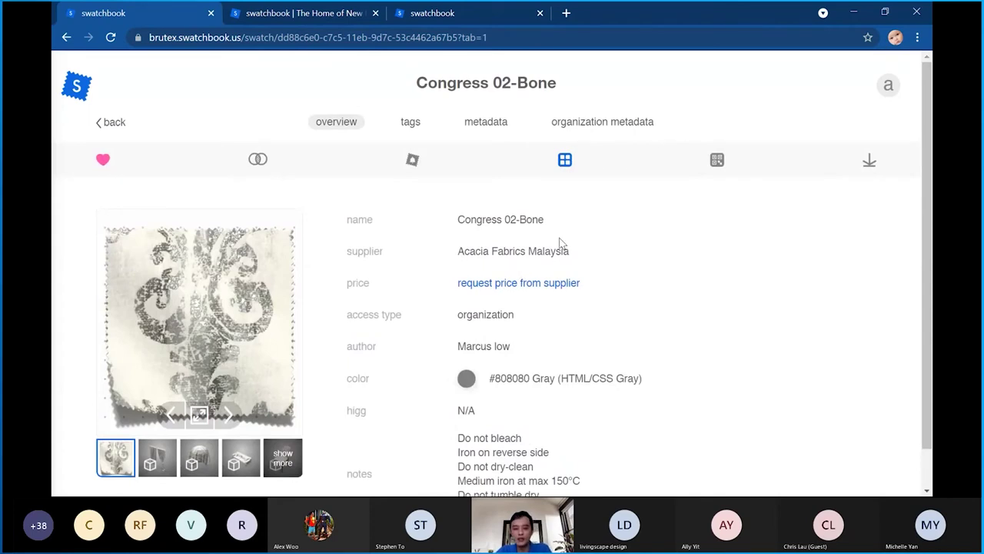
Review the swatch's overview details, highlighting its name and author entries
left_click_drag(462, 227, 559, 226)
scroll(558, 228, "down", 1)
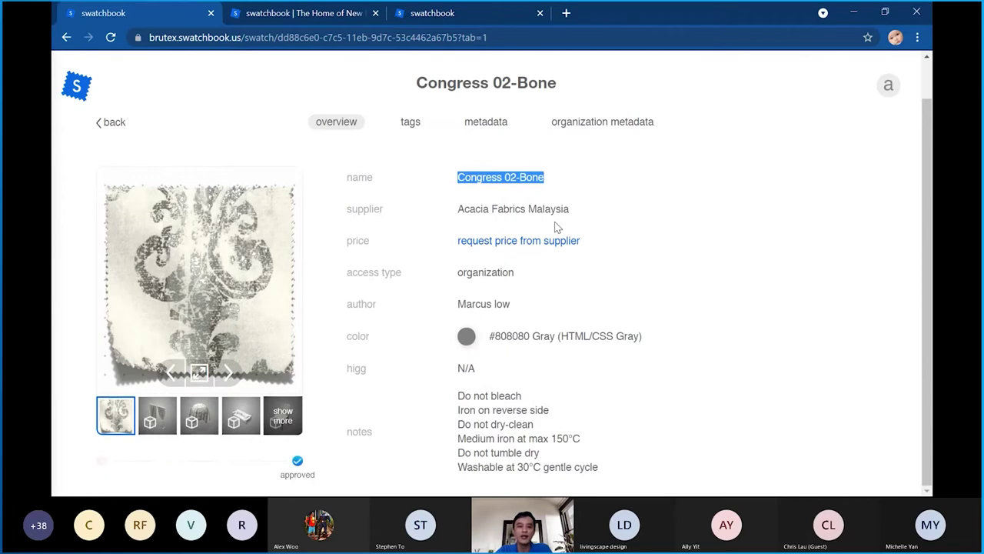
scroll(555, 223, "up", 1)
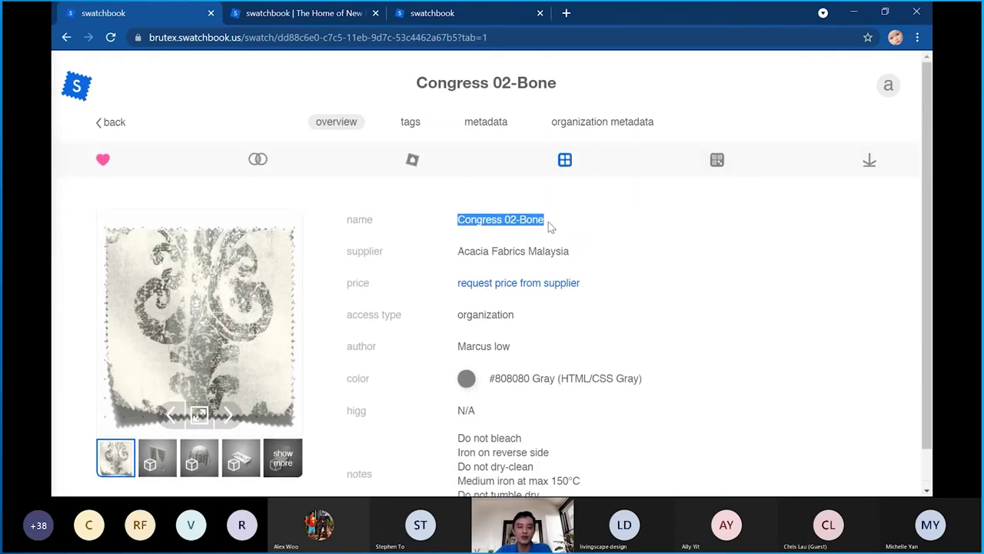
left_click(606, 325)
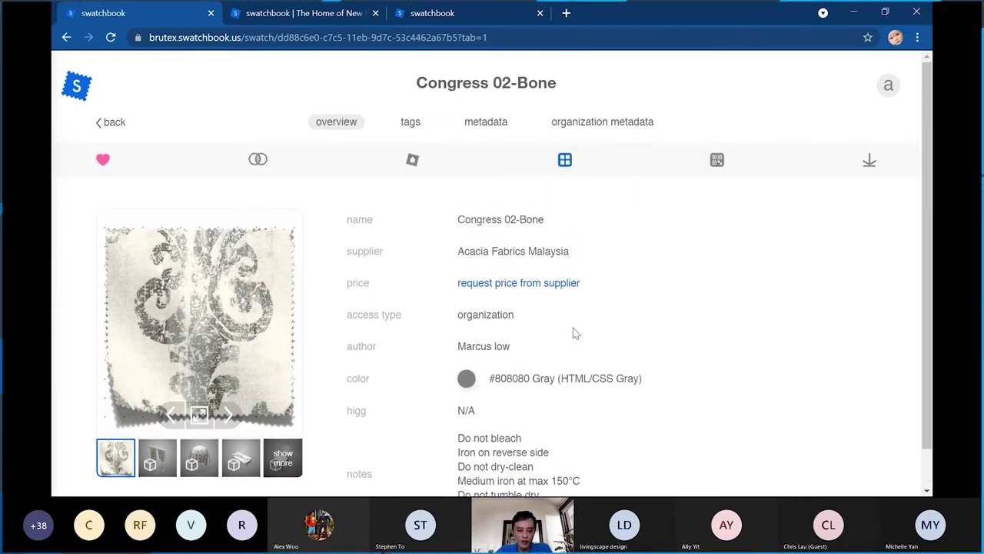
double_click(356, 356)
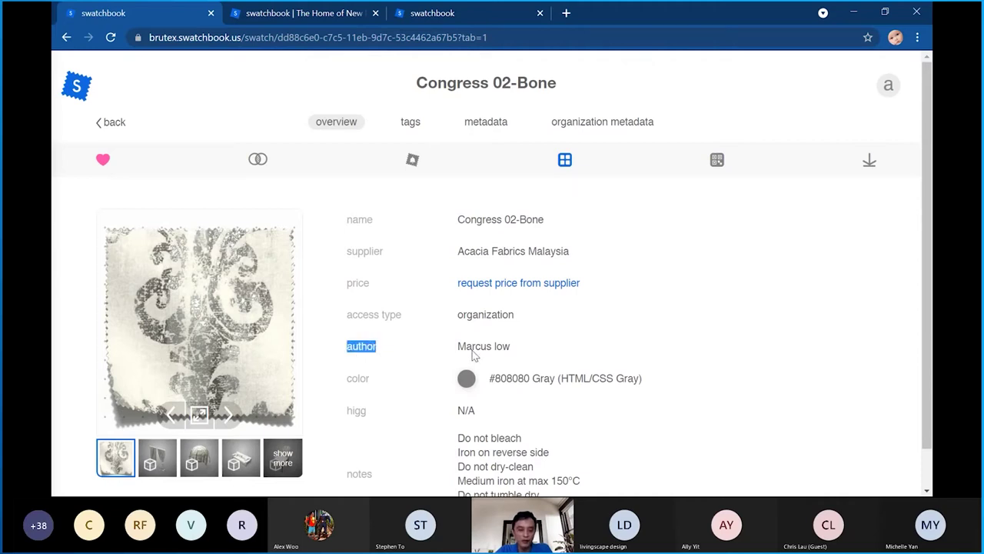
left_click_drag(459, 348, 514, 353)
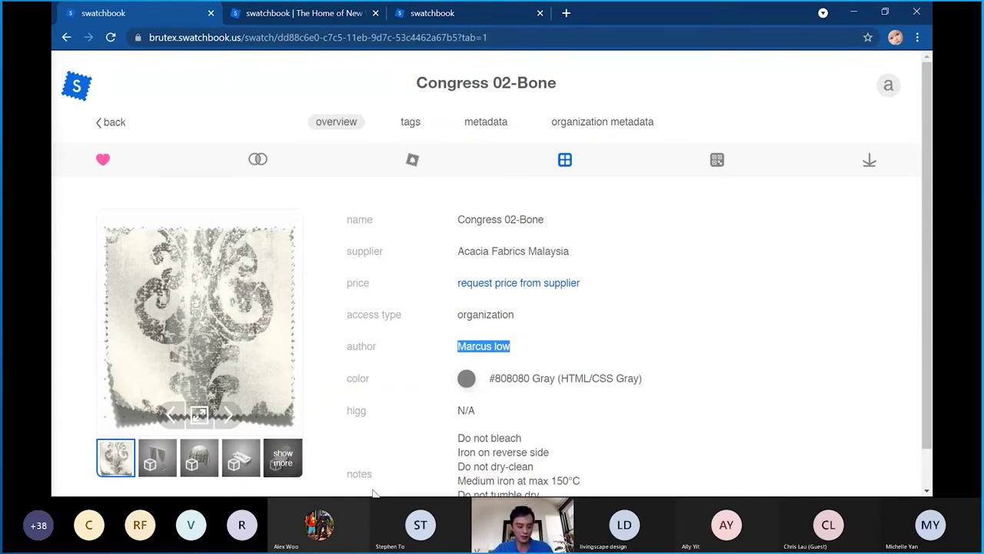
Switch to the Swatchbook Tutorial meeting window to check its participants, and minimize it again
key("super")
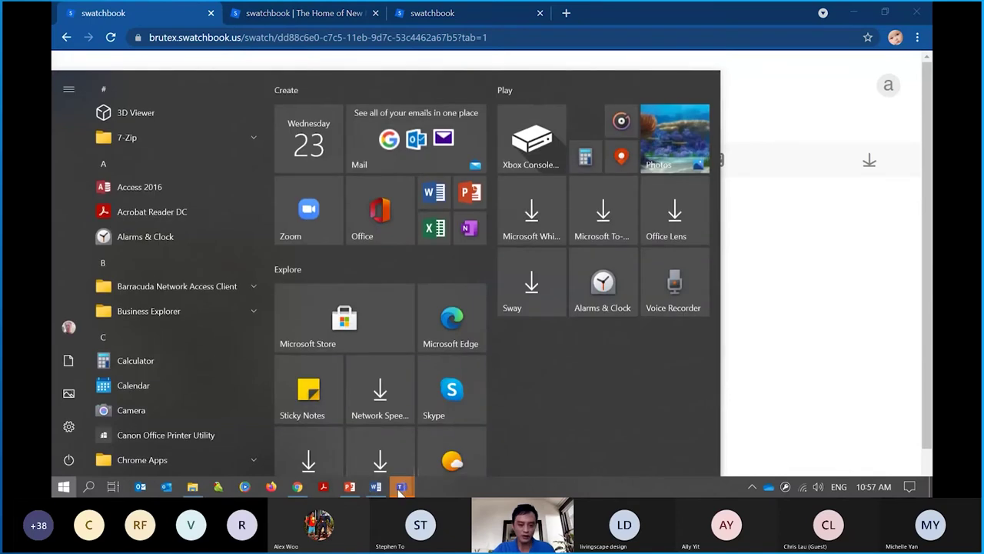
mouse_move(400, 491)
left_click(419, 429)
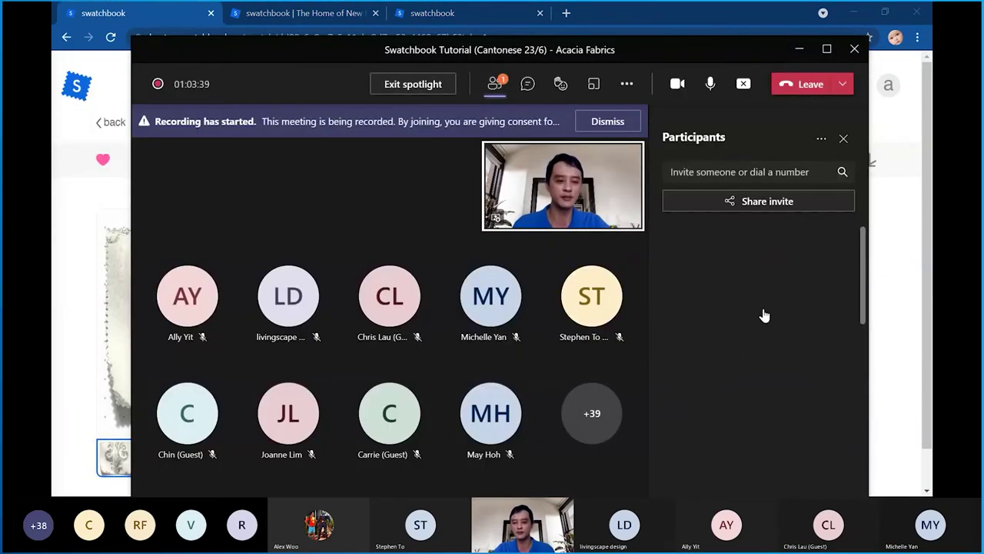
left_click(800, 49)
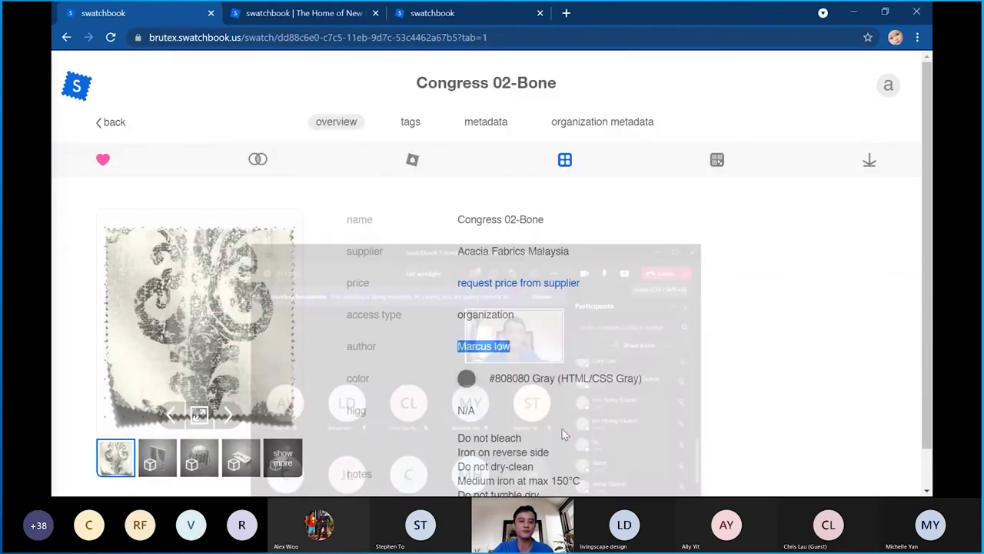
Open the enlarged preview gallery for Congress 02-Bone and look through all its preview thumbnails
scroll(592, 332, "down", 1)
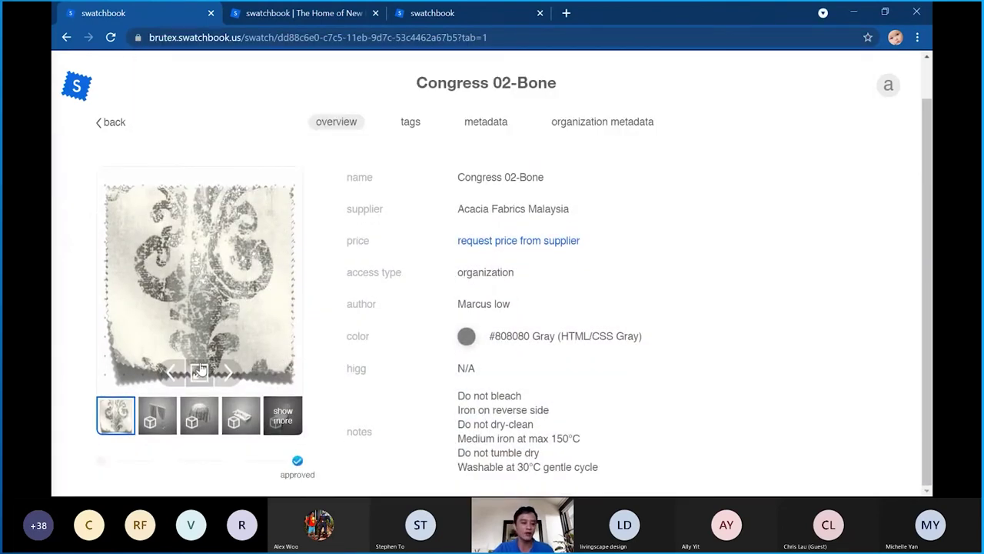
scroll(348, 326, "up", 1)
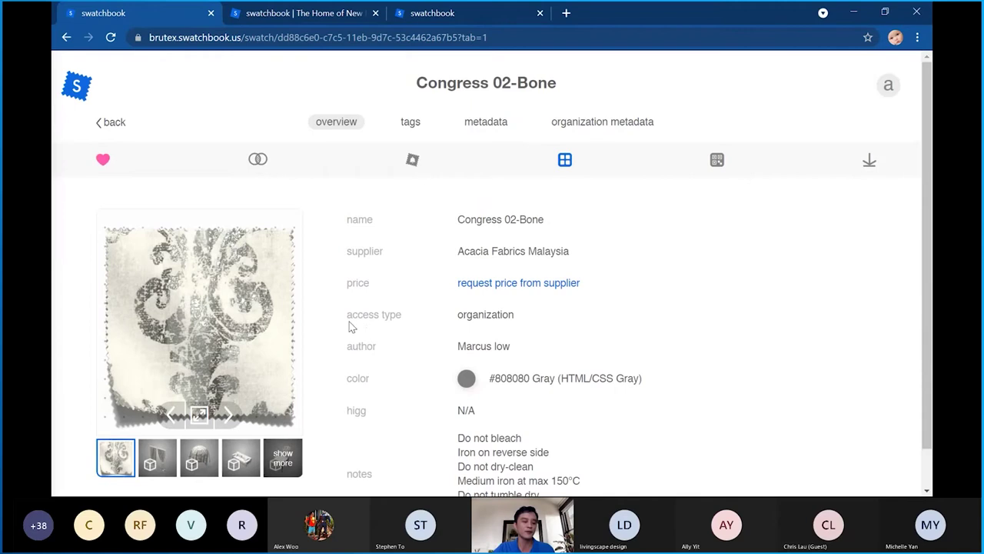
left_click(199, 416)
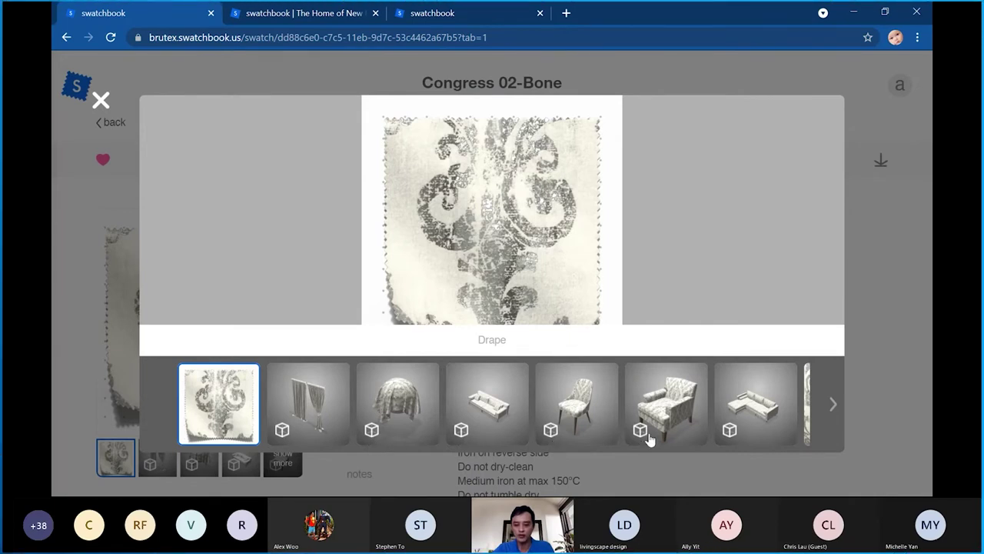
left_click(834, 406)
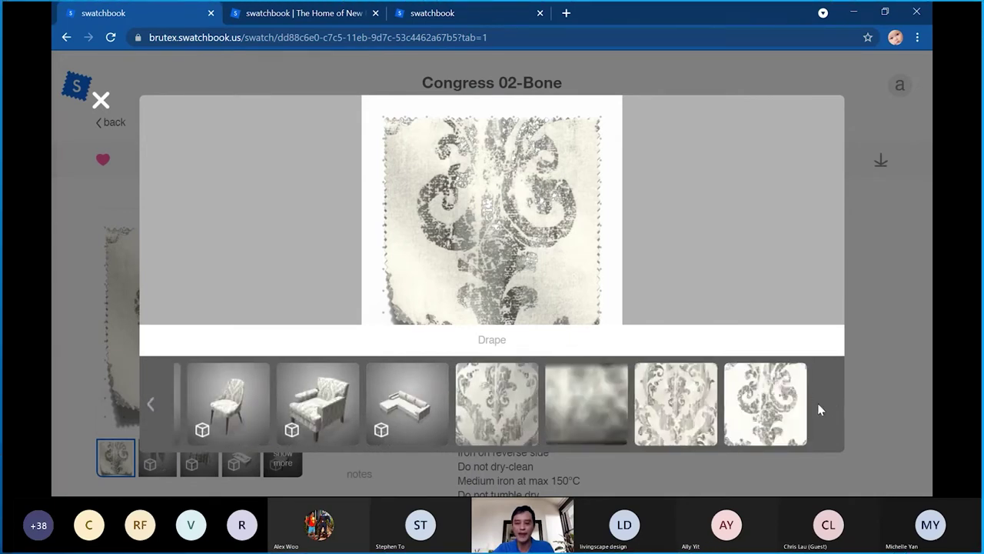
left_click(154, 404)
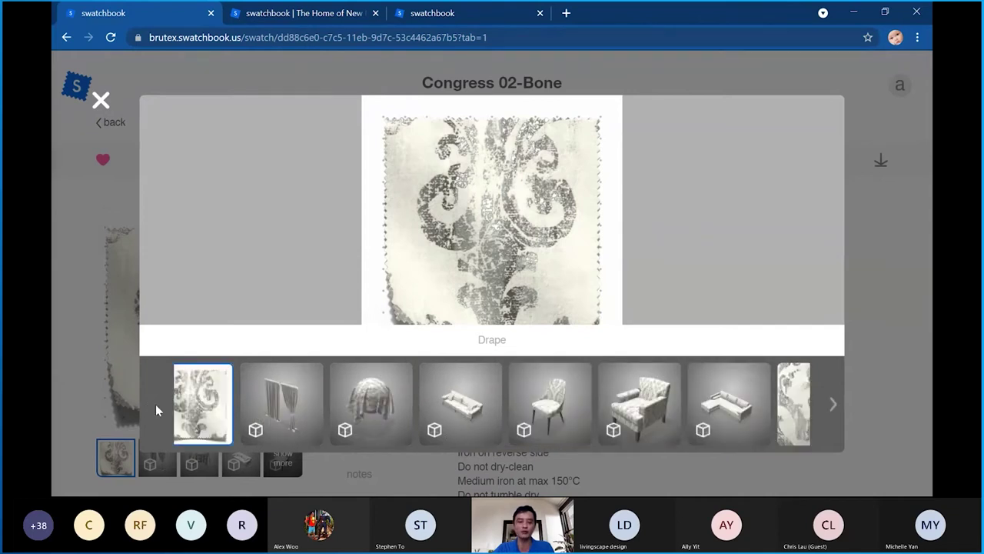
Show the fabric on the 3D curtain model and examine its pattern up close from the front and back
left_click(312, 408)
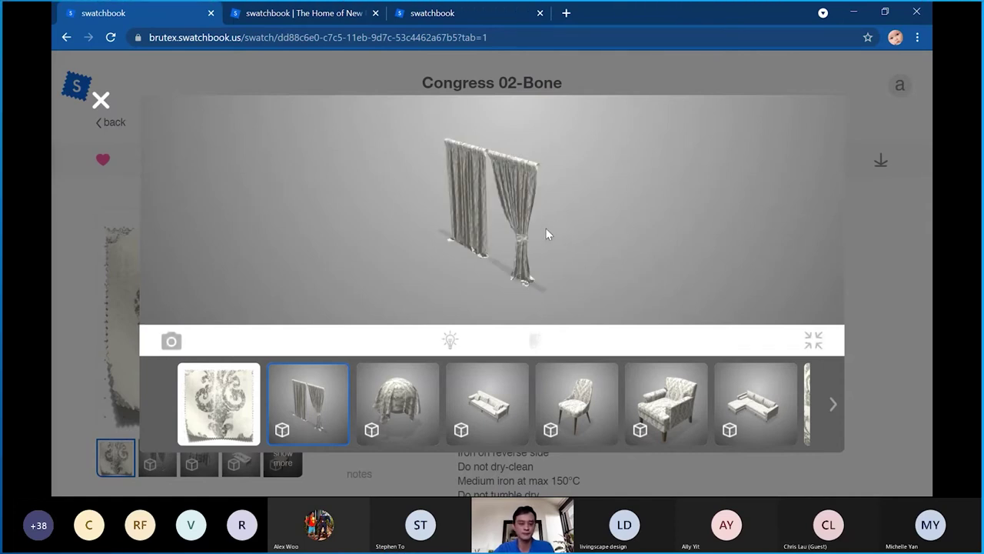
scroll(547, 229, "up", 5)
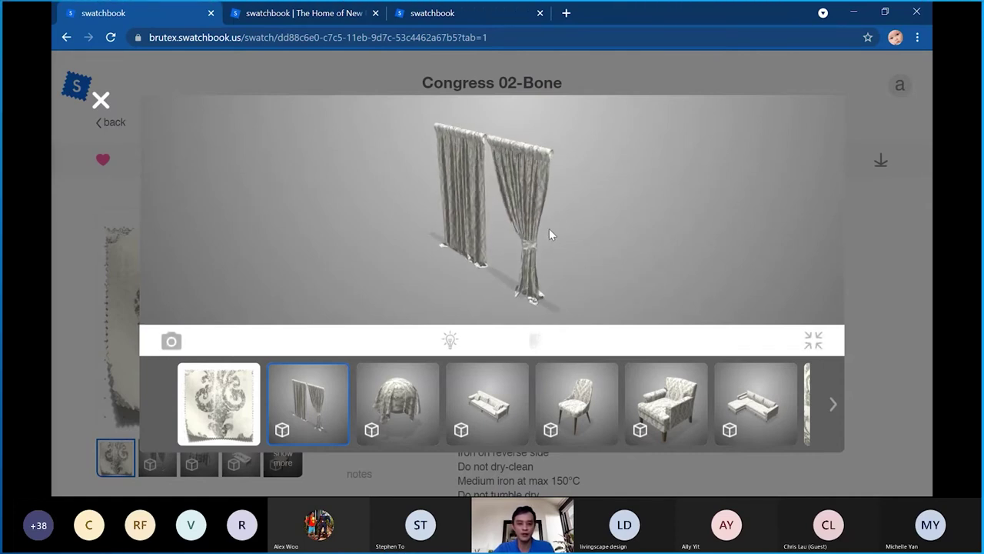
scroll(549, 228, "up", 5)
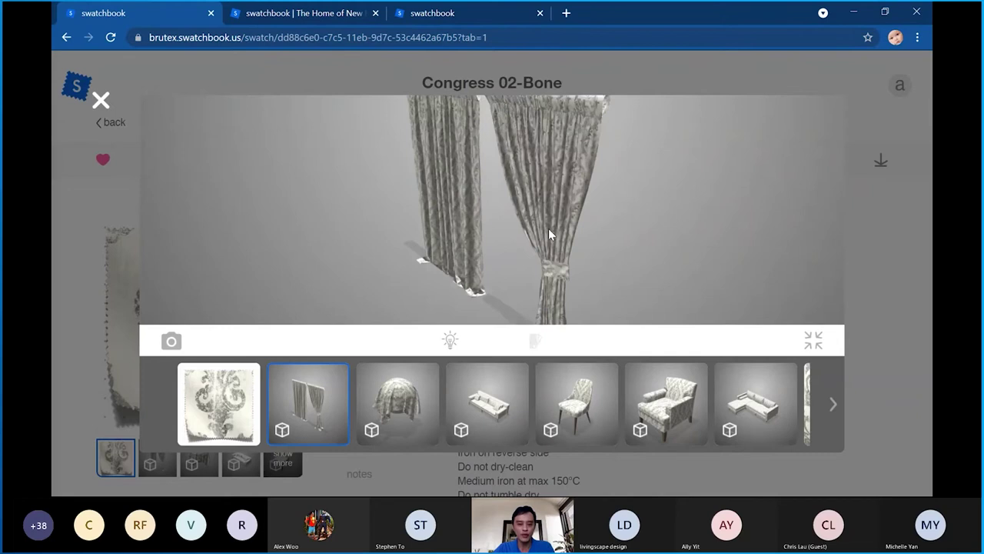
scroll(548, 228, "up", 3)
left_click_drag(551, 231, 630, 202)
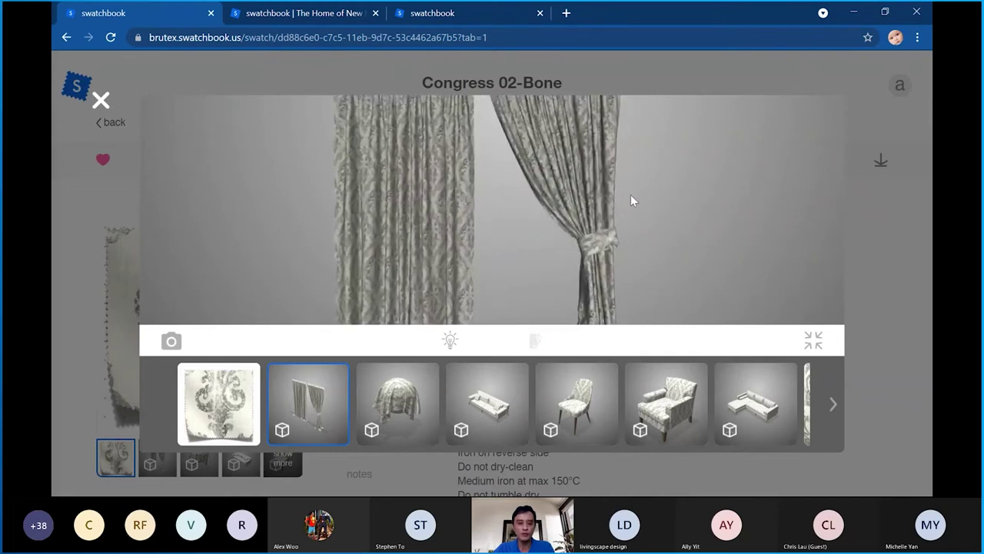
scroll(526, 220, "down", 3)
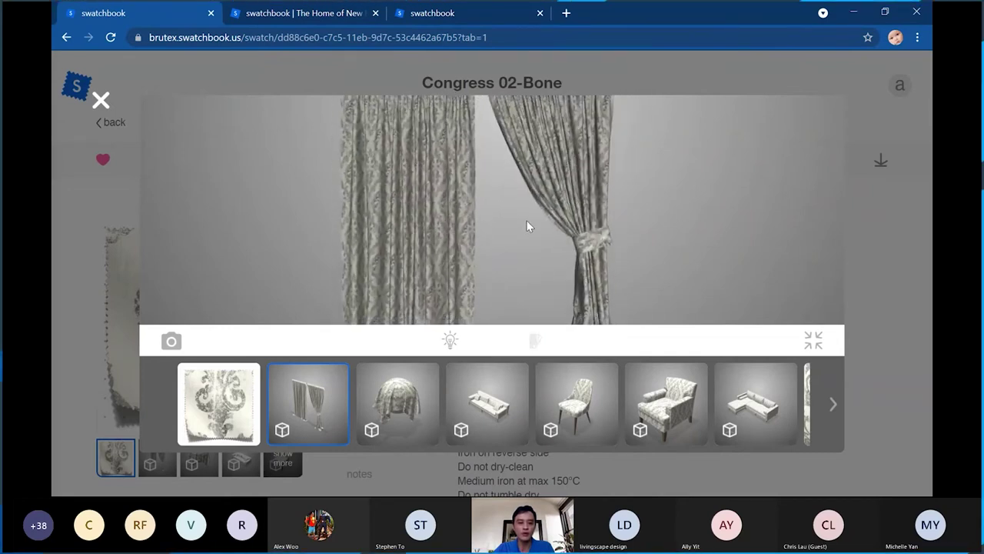
scroll(527, 219, "down", 4)
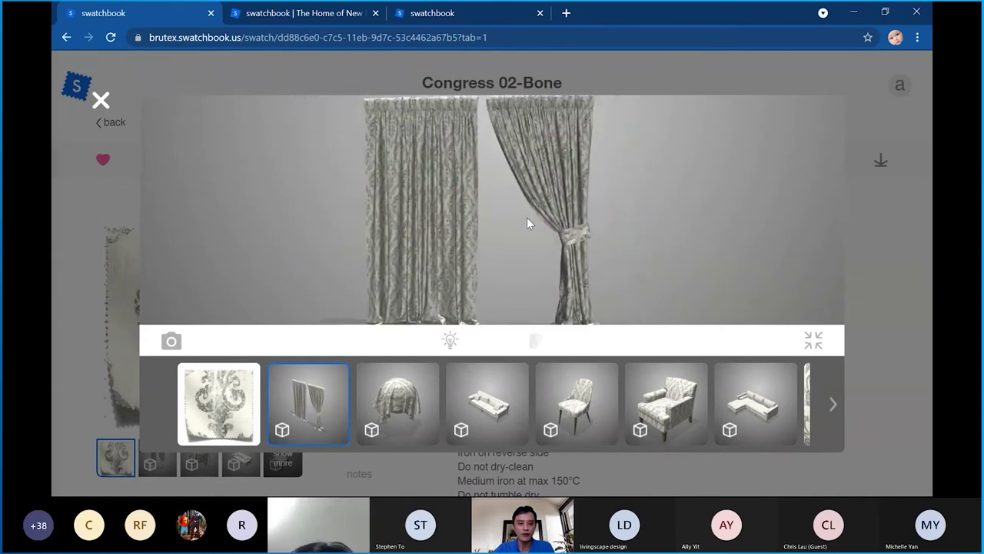
left_click_drag(527, 223, 761, 208)
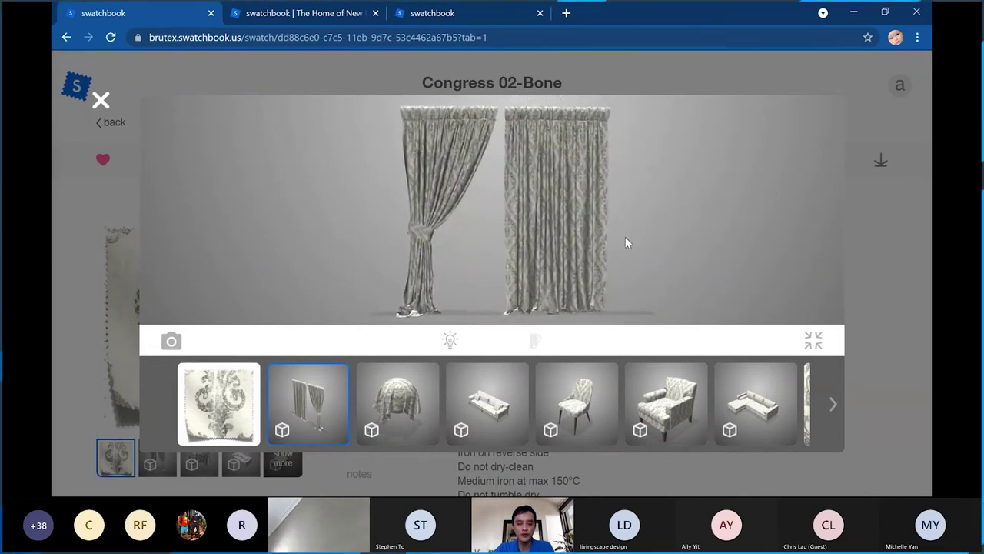
scroll(626, 243, "up", 3)
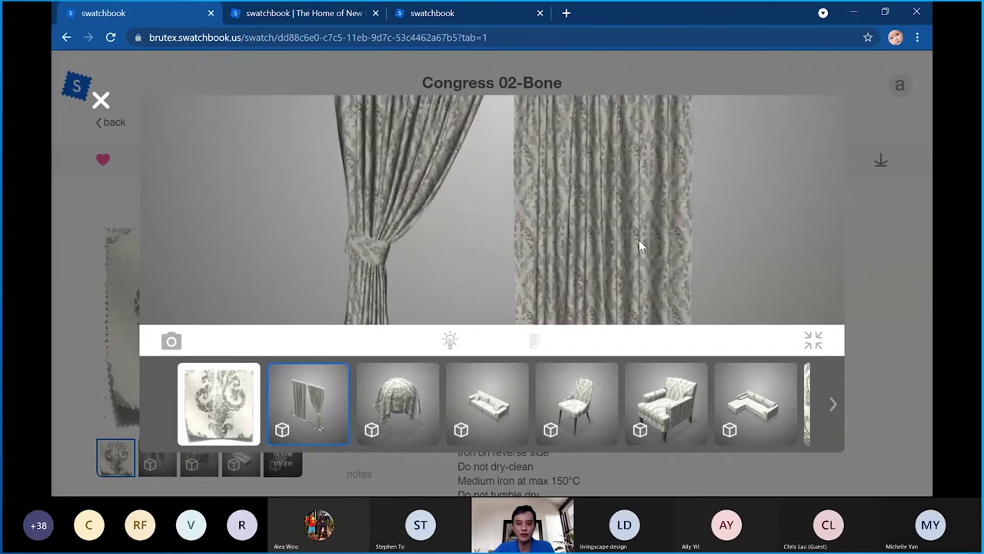
scroll(637, 240, "up", 3)
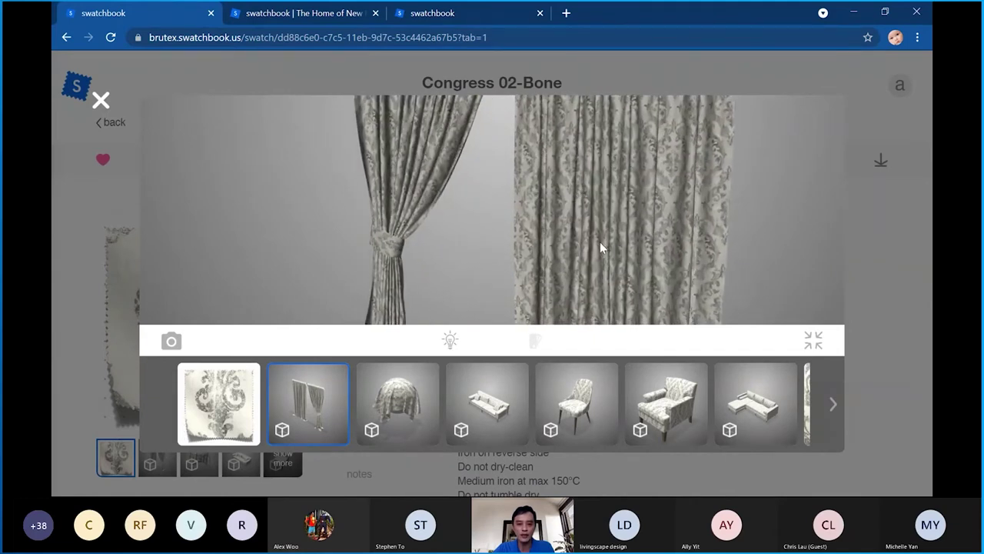
mouse_move(590, 245)
left_mouse_down()
mouse_move(301, 226)
mouse_move(464, 212)
left_mouse_up()
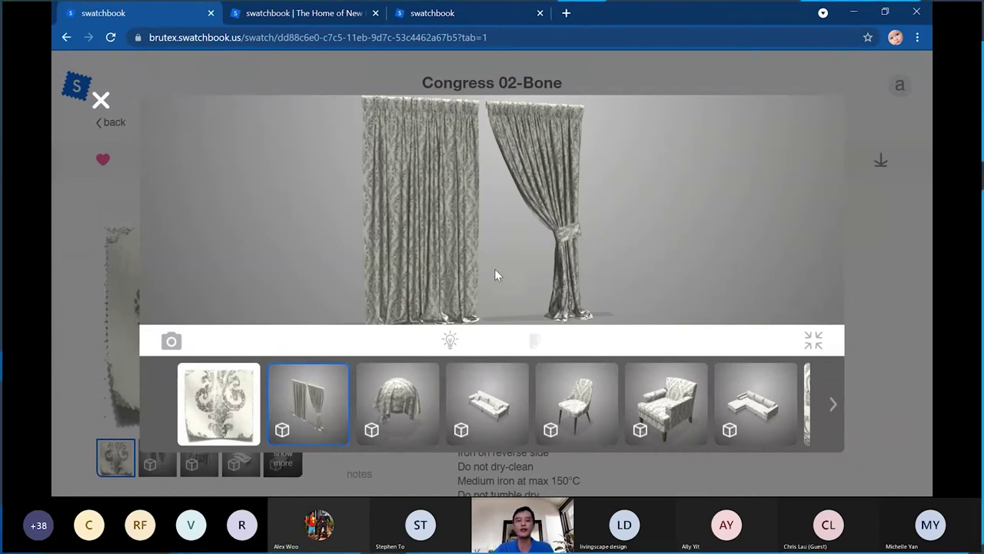
Show the fabric draped over the 3D sphere and inspect its folds from different angles
left_click(404, 406)
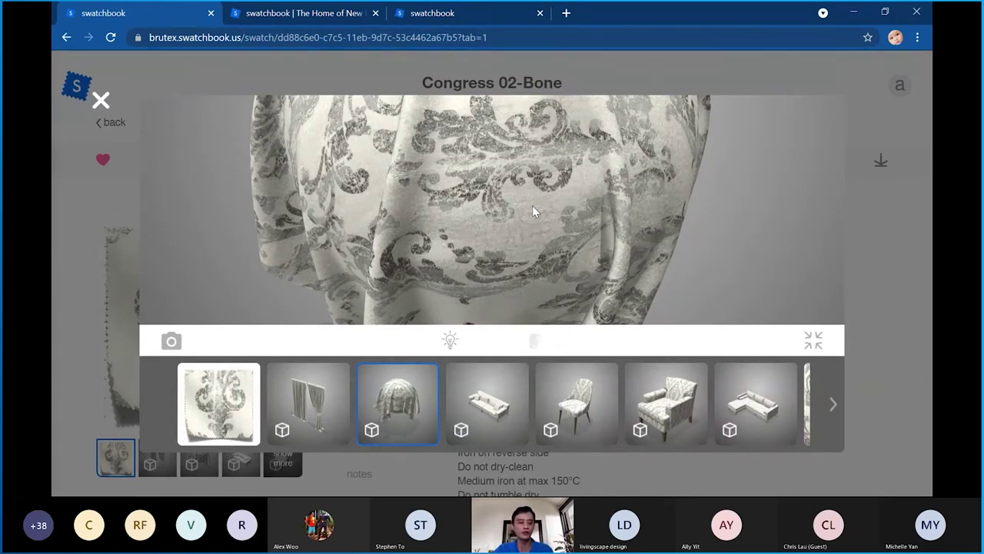
left_click_drag(532, 205, 501, 197)
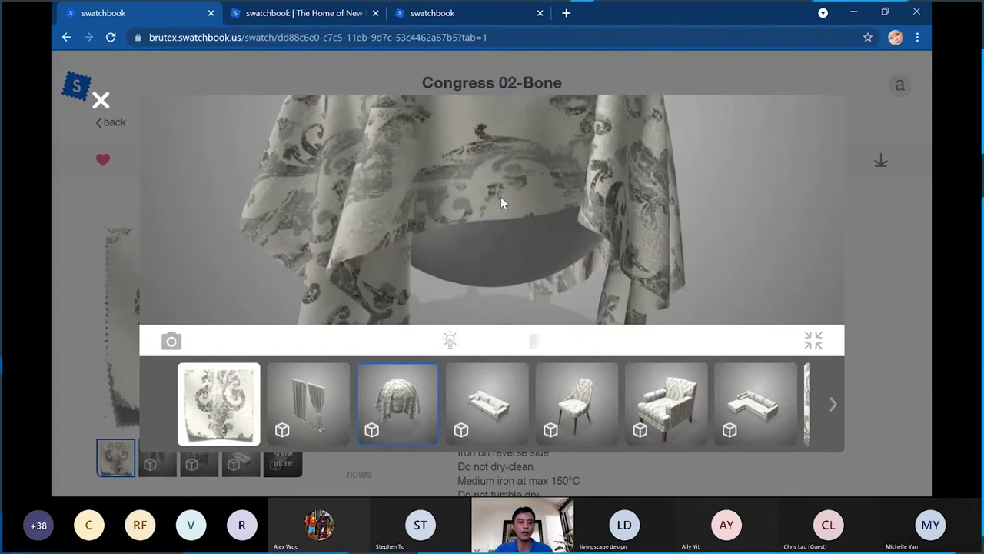
scroll(505, 197, "down", 3)
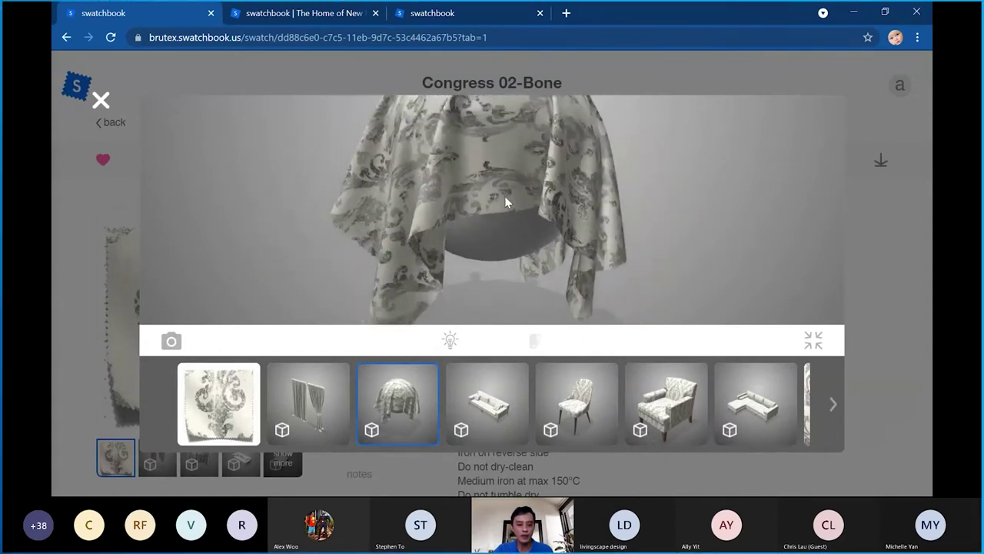
scroll(505, 196, "down", 1)
left_click_drag(504, 195, 582, 409)
Show the fabric on the 3D dining chair model and inspect the seat upholstery up close
left_click(583, 409)
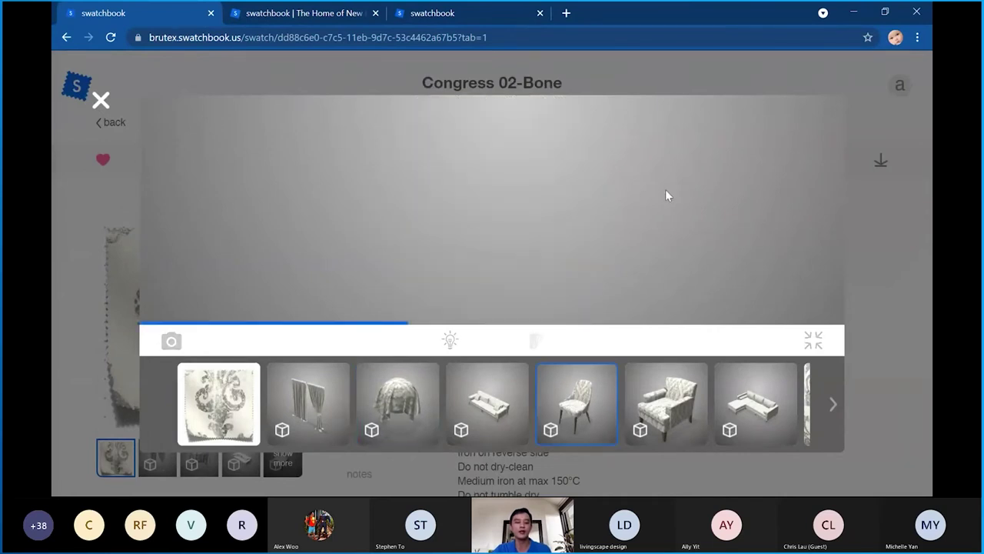
left_click_drag(506, 229, 508, 232)
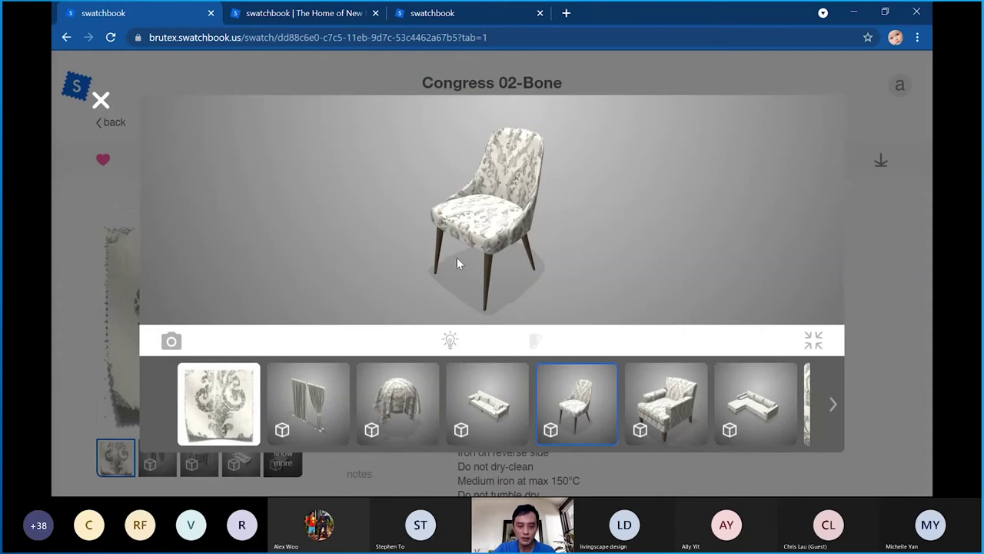
scroll(533, 274, "up", 5)
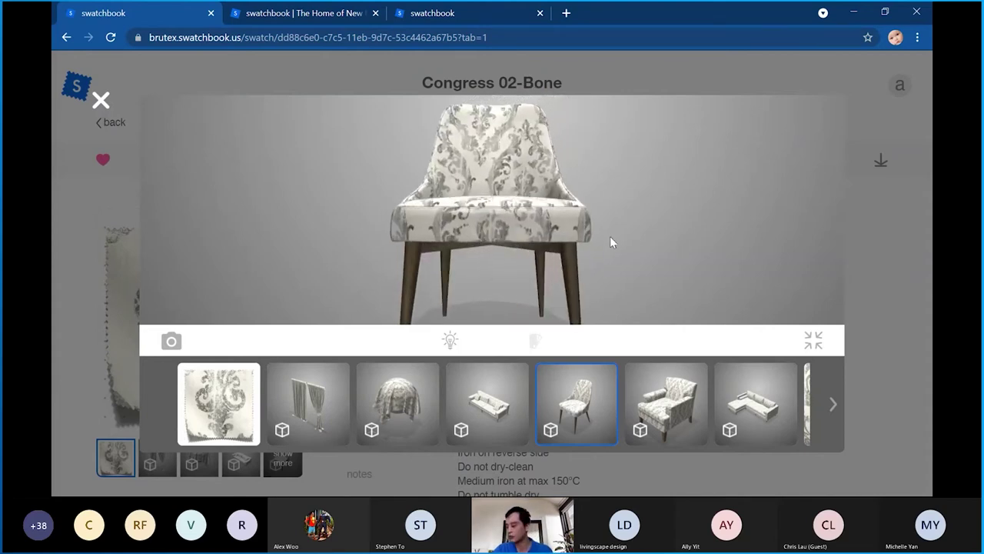
scroll(584, 232, "up", 3)
mouse_move(583, 220)
left_mouse_down()
mouse_move(583, 236)
mouse_move(580, 221)
left_mouse_up()
scroll(580, 223, "up", 2)
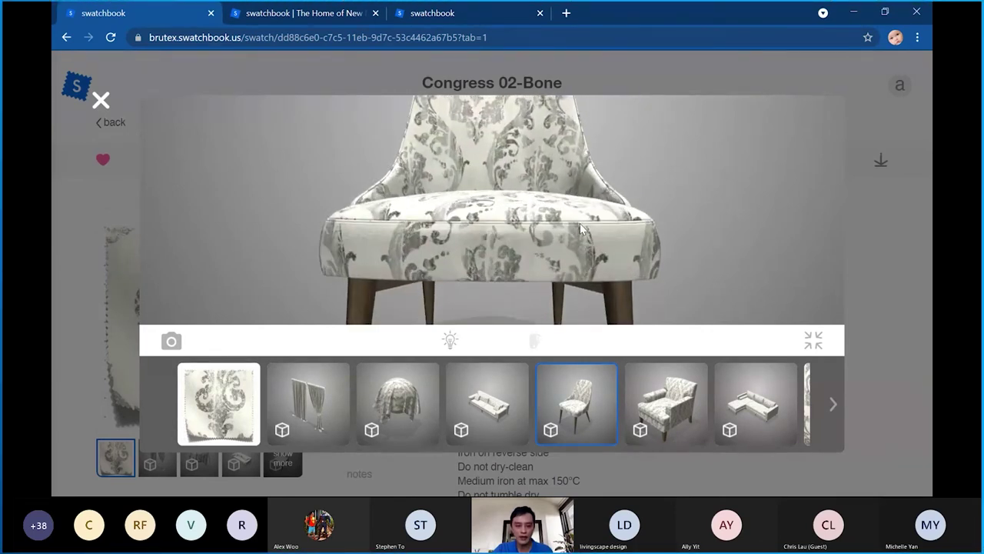
View the dining chair from its side and switch the 3D preview to the armchair model
left_click_drag(570, 178, 354, 224)
left_click_drag(565, 241, 338, 200)
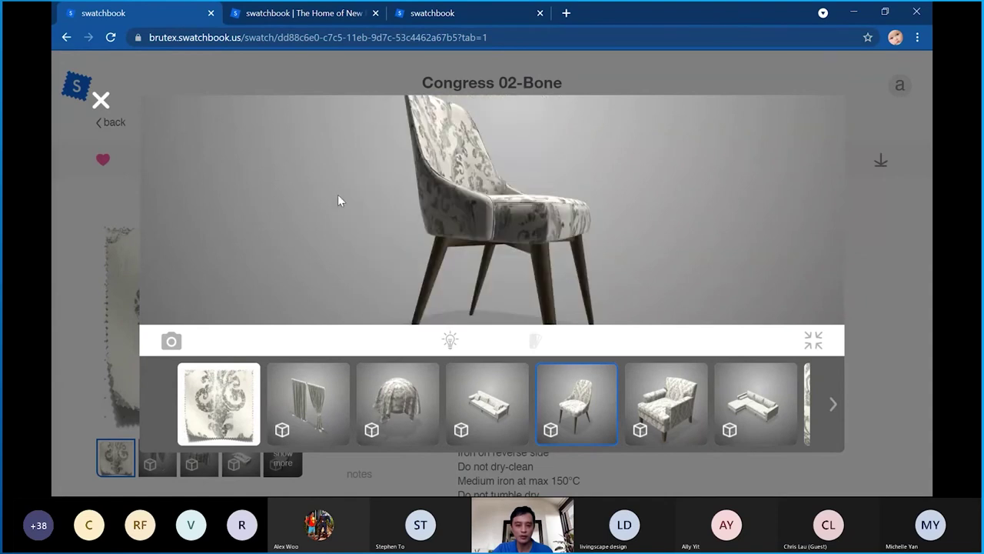
left_click(832, 404)
left_click(333, 414)
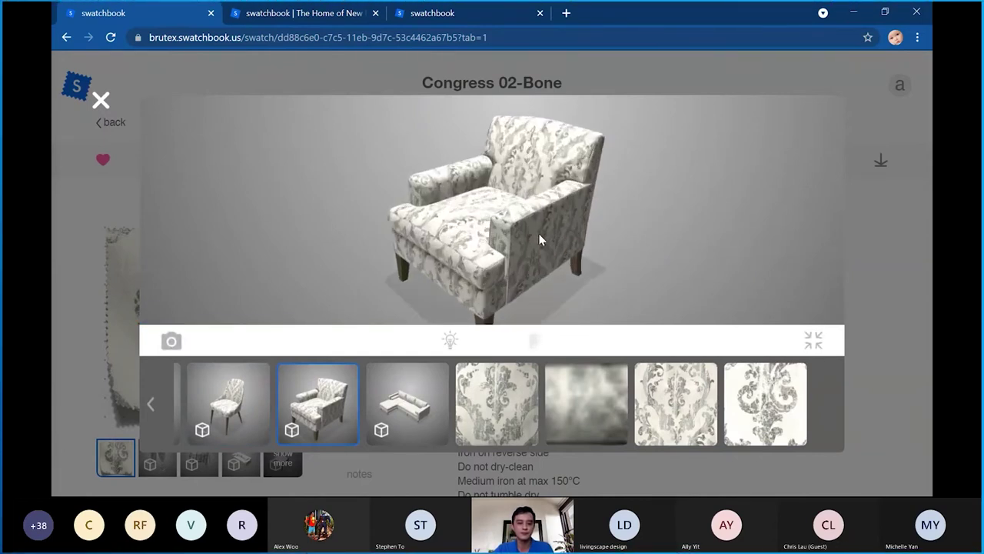
Inspect the fabric pattern on the armchair's seat cushion up close from the front and at an angle
left_click_drag(603, 221, 609, 246)
scroll(544, 209, "up", 3)
left_click_drag(544, 208, 547, 205)
scroll(548, 206, "up", 2)
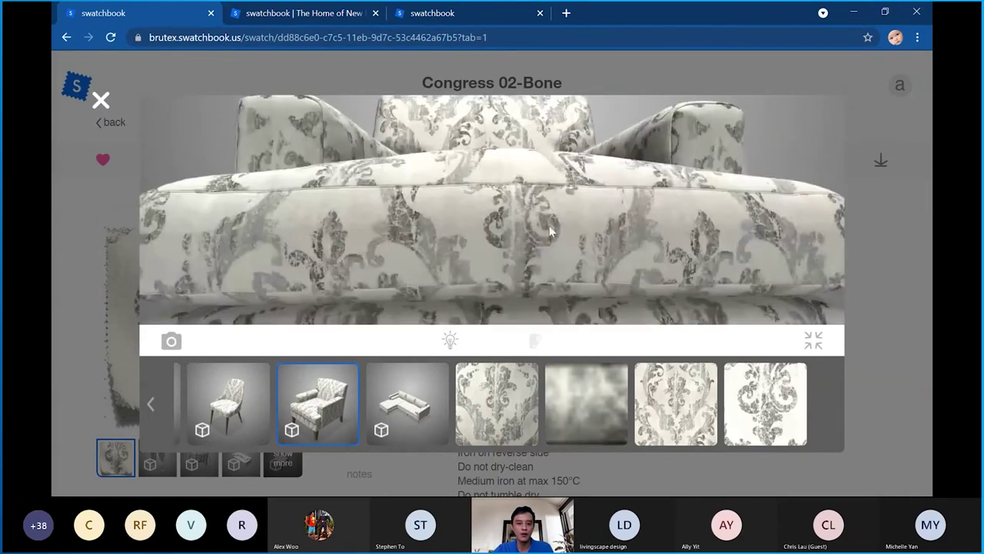
left_click_drag(536, 256, 587, 254)
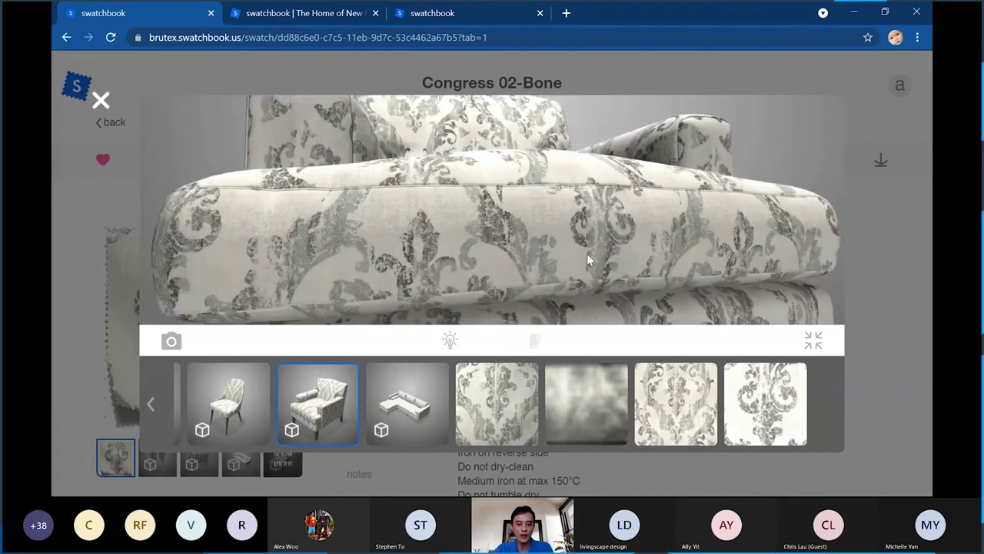
scroll(587, 253, "down", 2)
left_click_drag(593, 254, 549, 242)
scroll(527, 243, "down", 3)
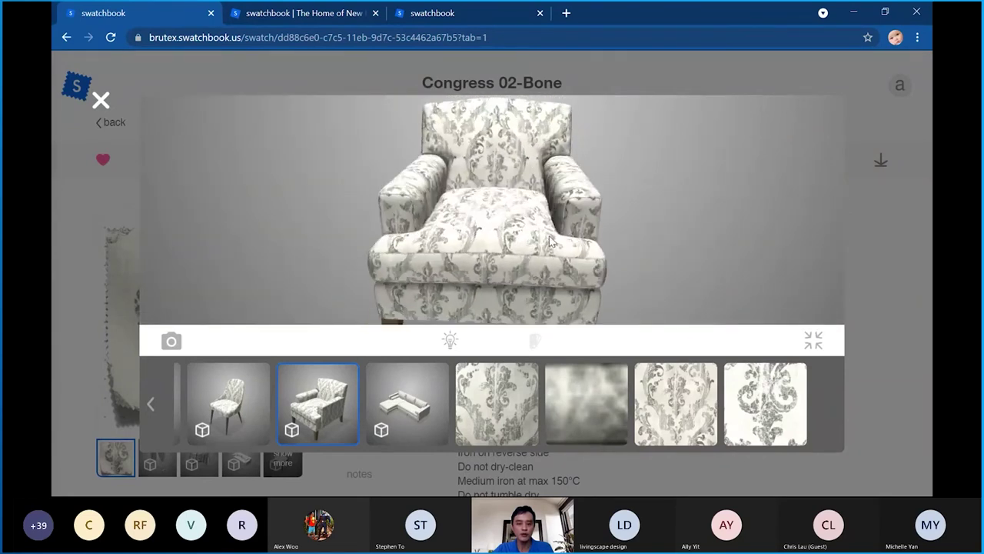
Preview the armchair under night, overcast, sunny and retail lighting, and set the lighting back to night
left_click(449, 342)
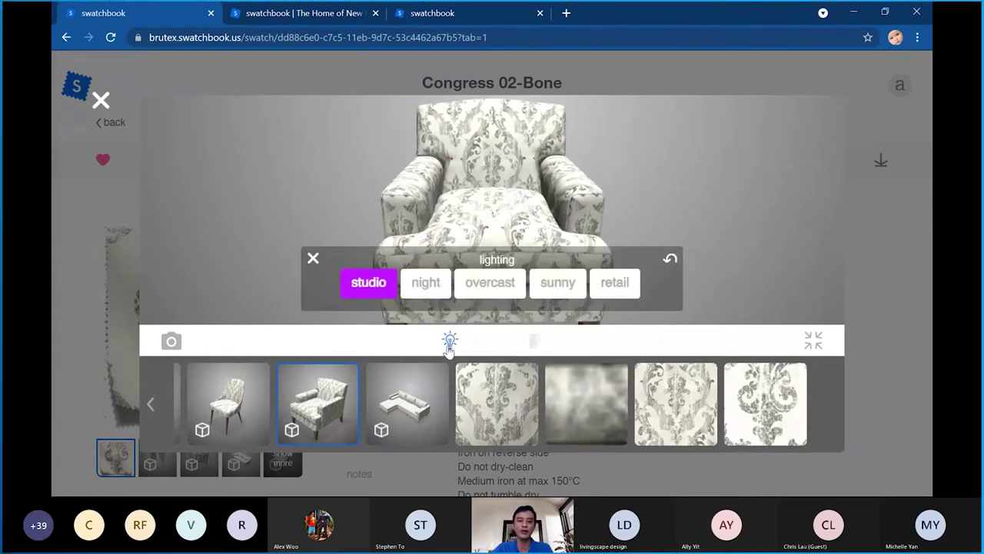
left_click(427, 283)
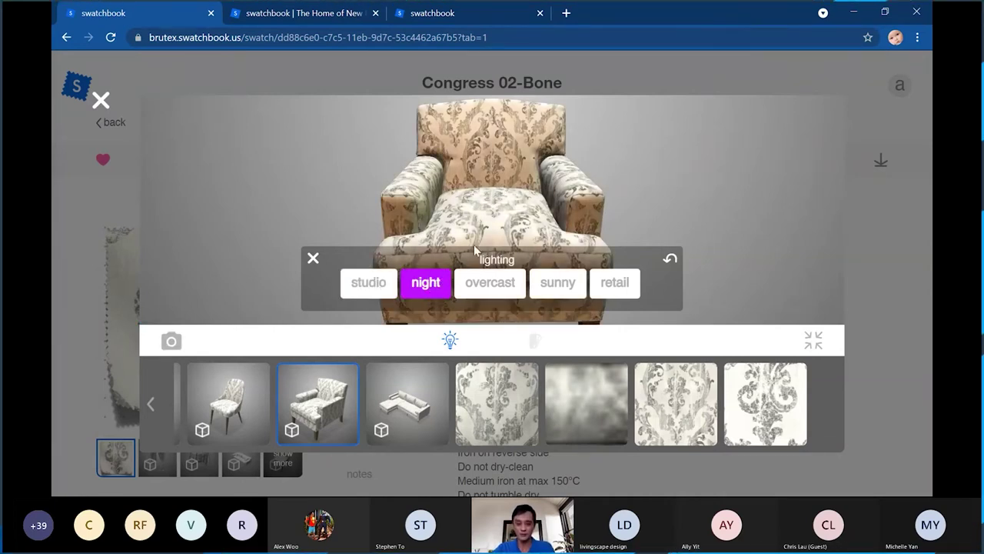
left_click(497, 286)
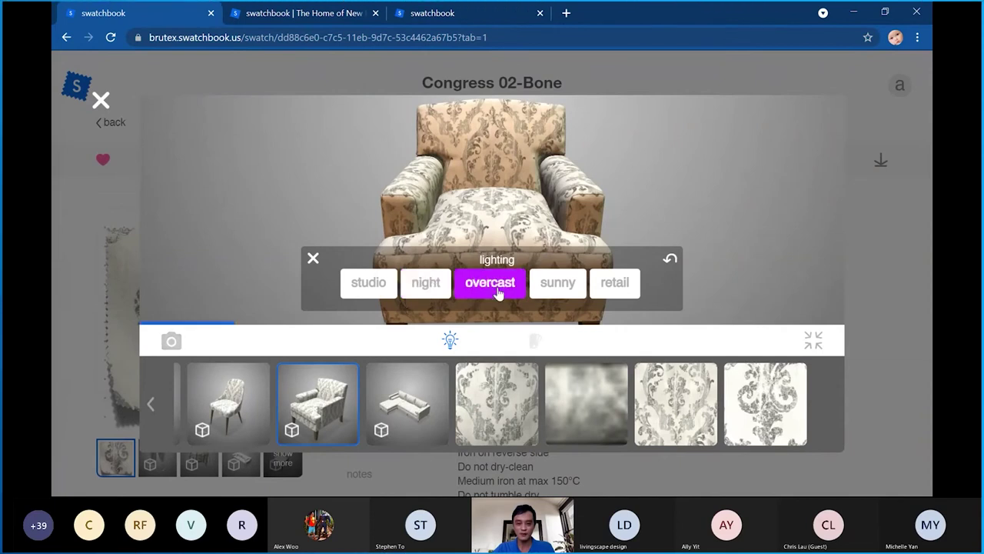
left_click(557, 284)
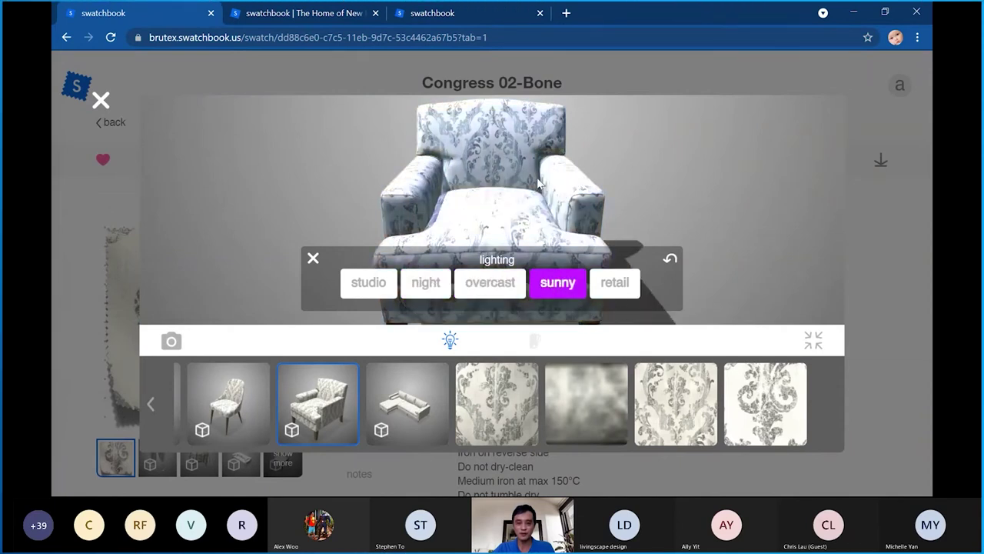
left_click(609, 286)
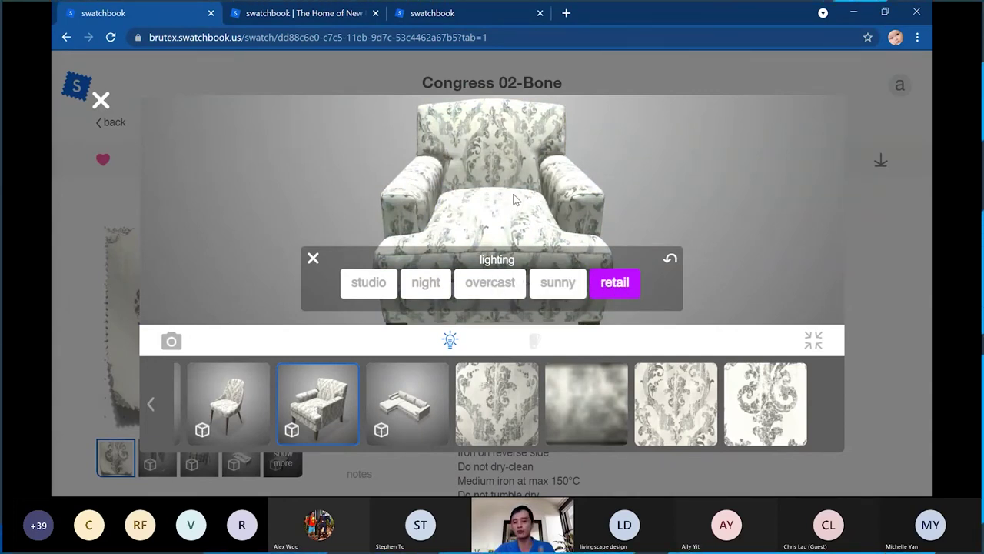
left_click(436, 296)
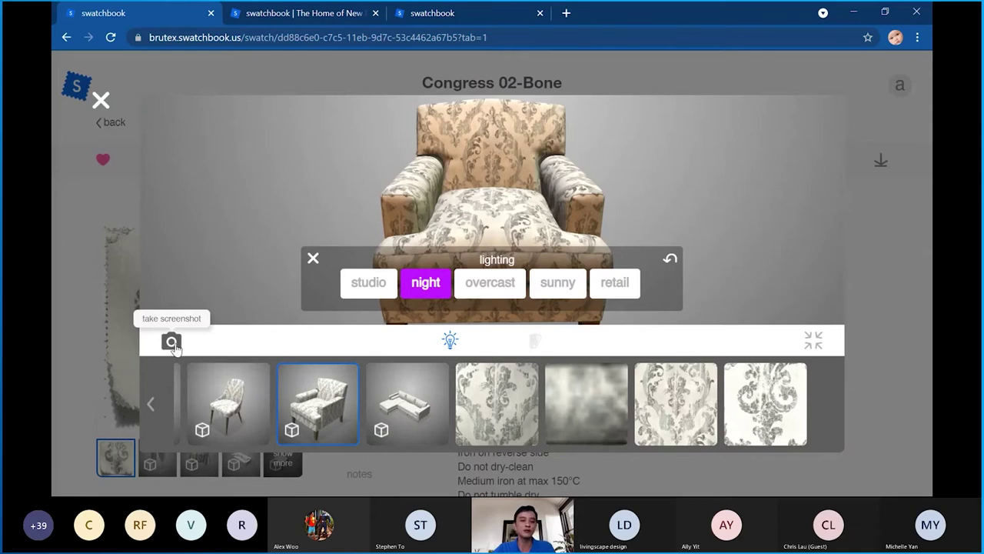
Turn the night-lit armchair to a three-quarter view and take a screenshot of it
left_click(313, 258)
scroll(513, 238, "up", 2)
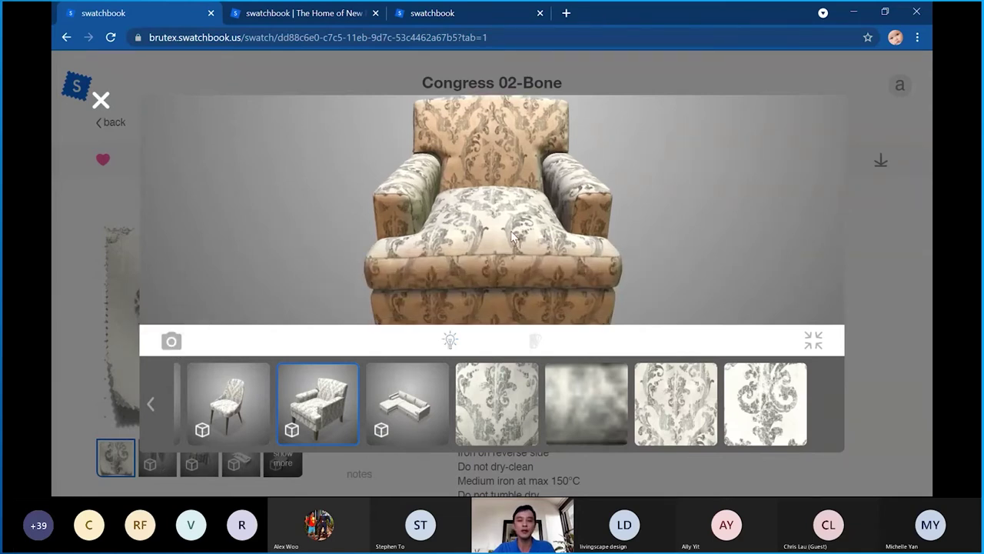
left_click_drag(521, 234, 577, 218)
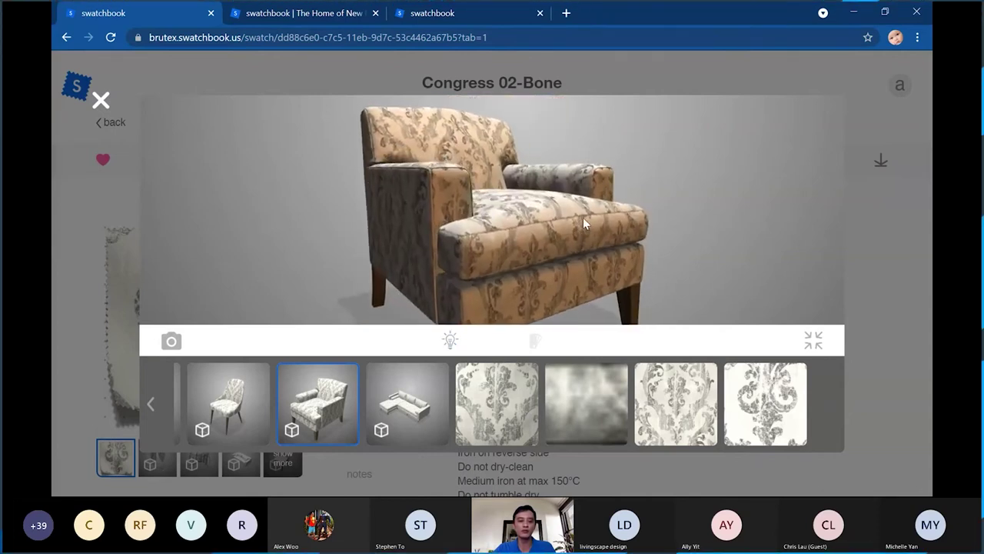
left_click_drag(583, 223, 560, 229)
left_click(171, 342)
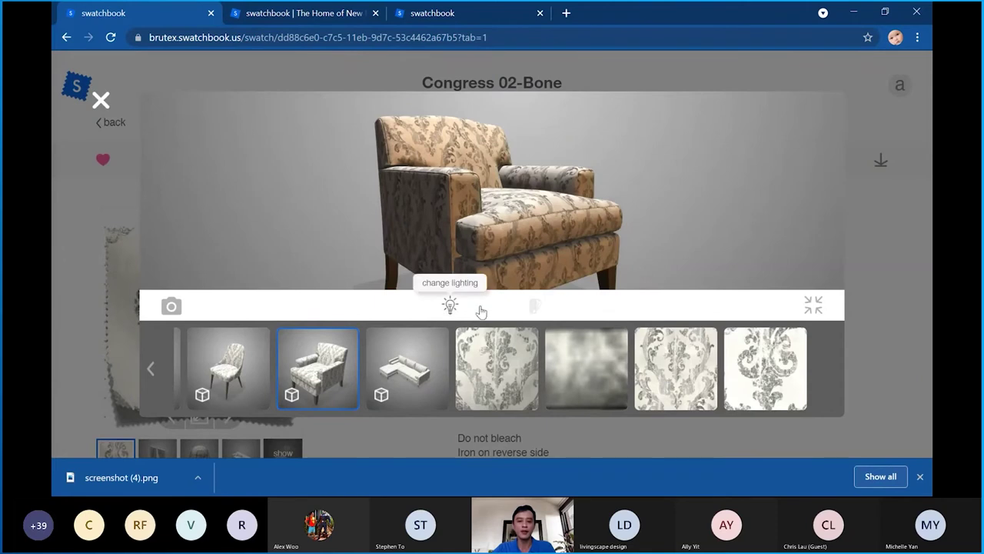
Reset the armchair's view and set its lighting back to studio
left_click(813, 305)
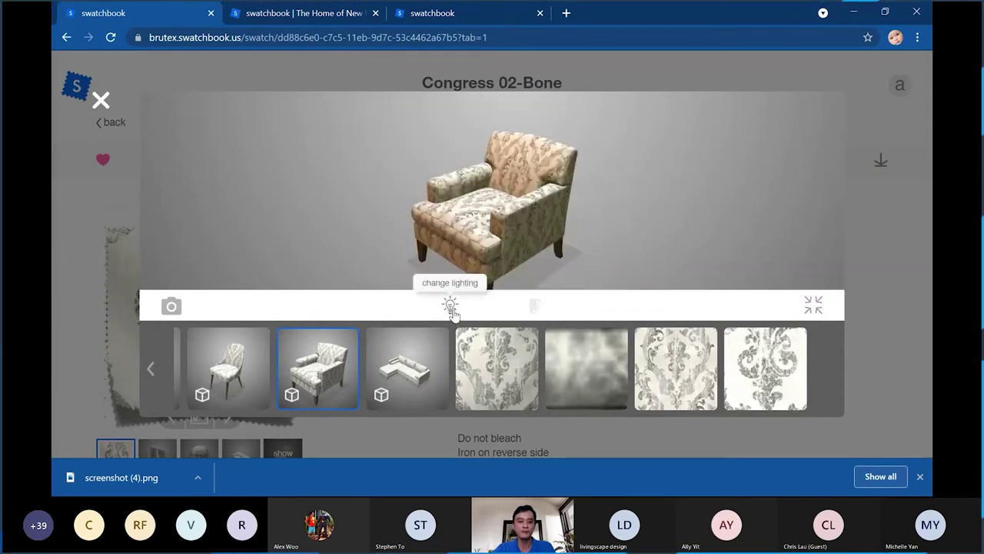
left_click(450, 306)
left_click(313, 222)
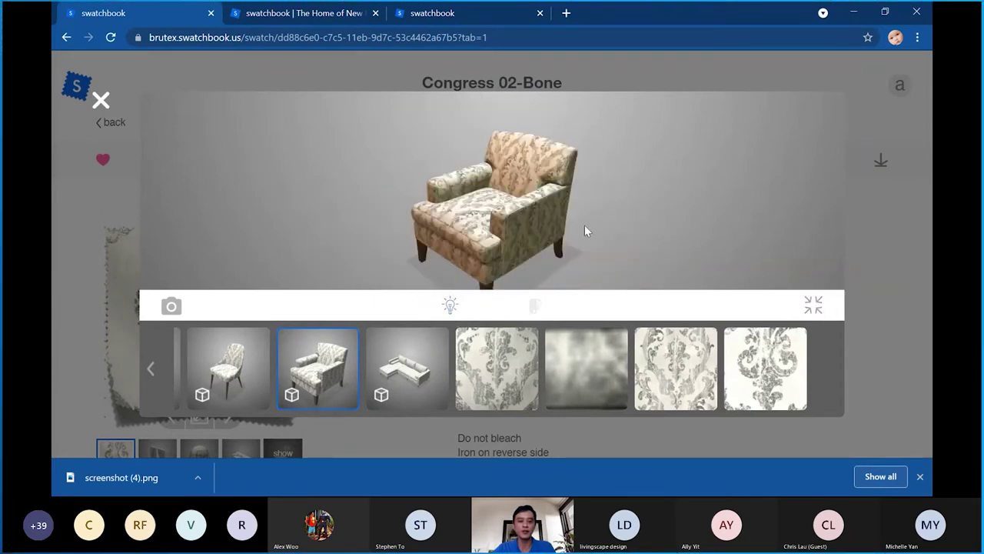
left_click(451, 306)
left_click(371, 249)
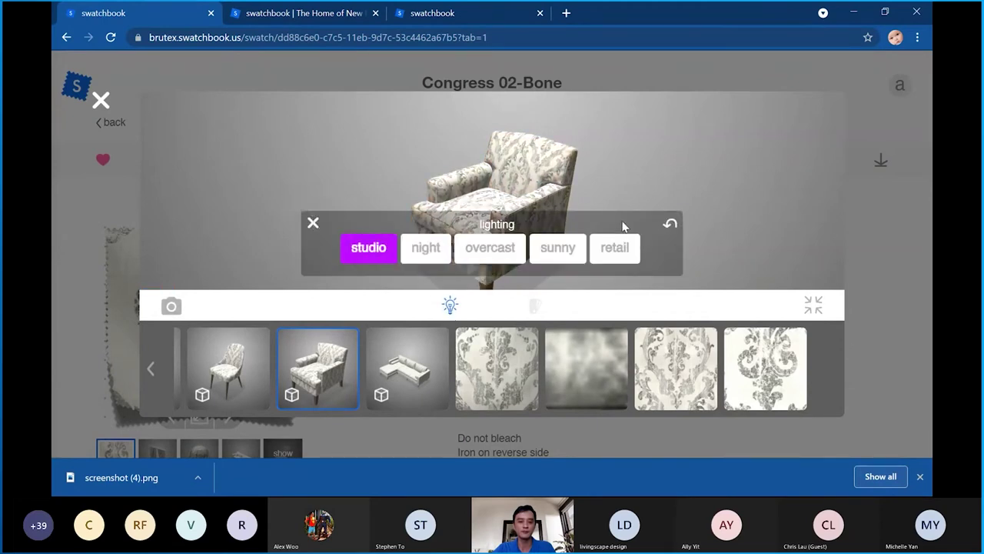
left_click(313, 222)
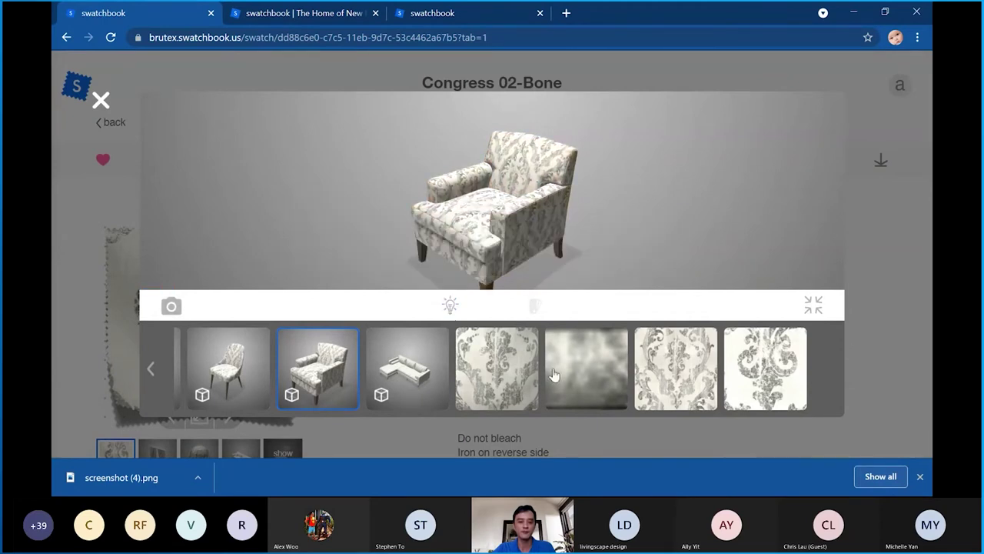
View the still images 121, bd_br_regent_congress_02-bone_BASE and bd_br_regent_congress_02-bone, and close the preview gallery
left_click(511, 384)
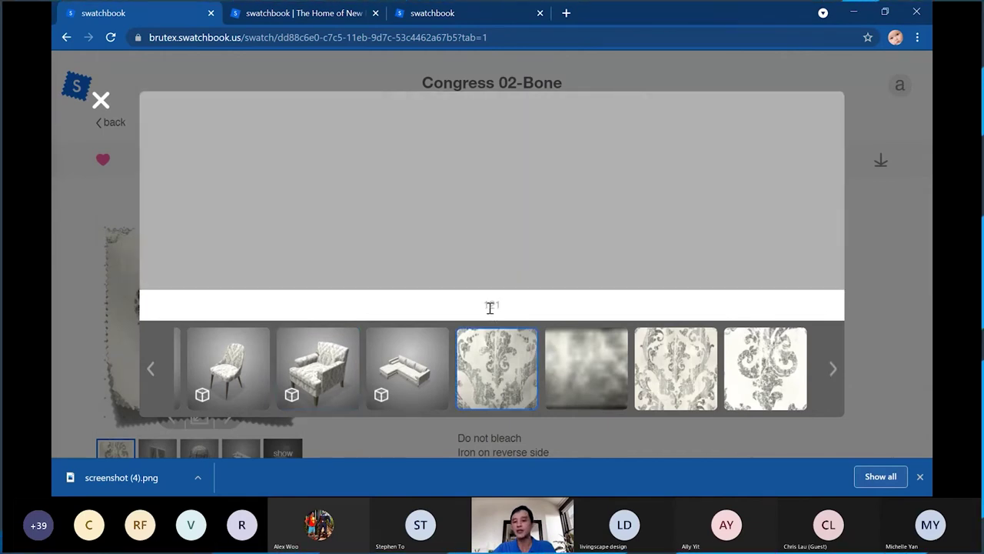
left_click_drag(501, 306, 484, 311)
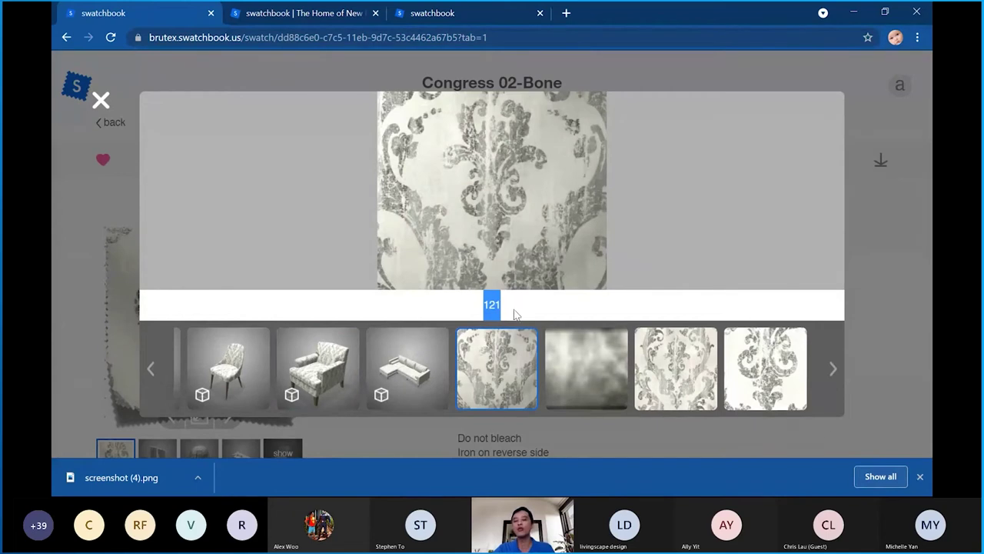
left_click(471, 321)
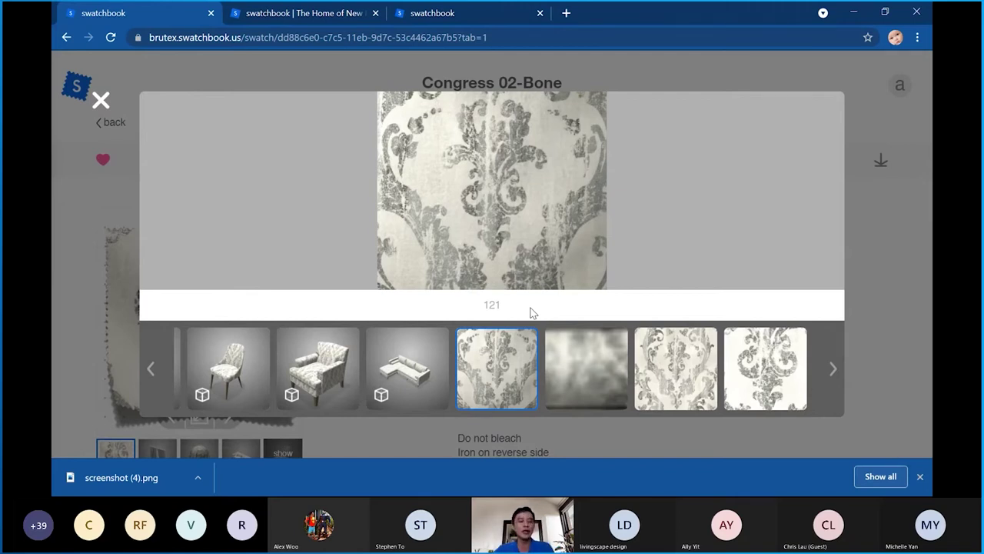
left_click(665, 372)
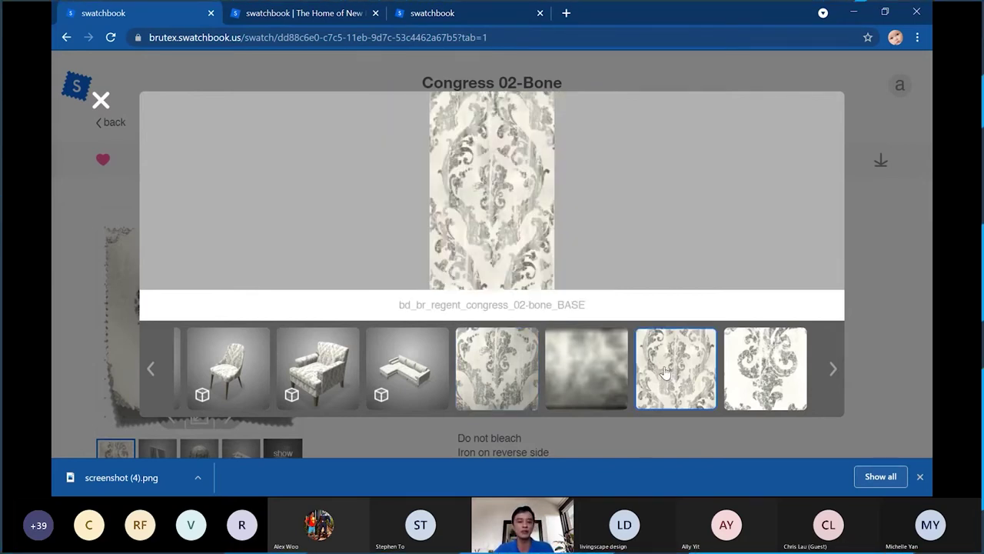
left_click(762, 378)
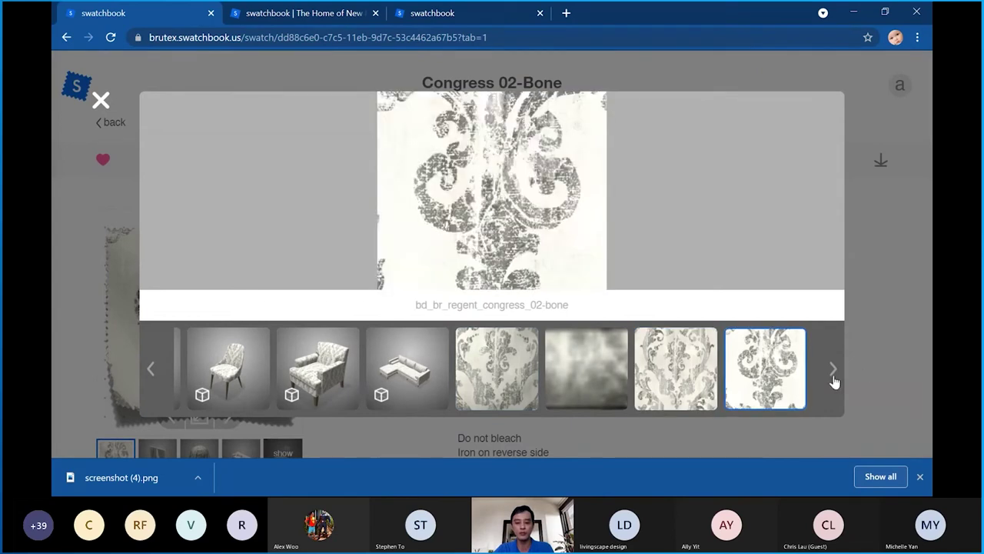
left_click(920, 476)
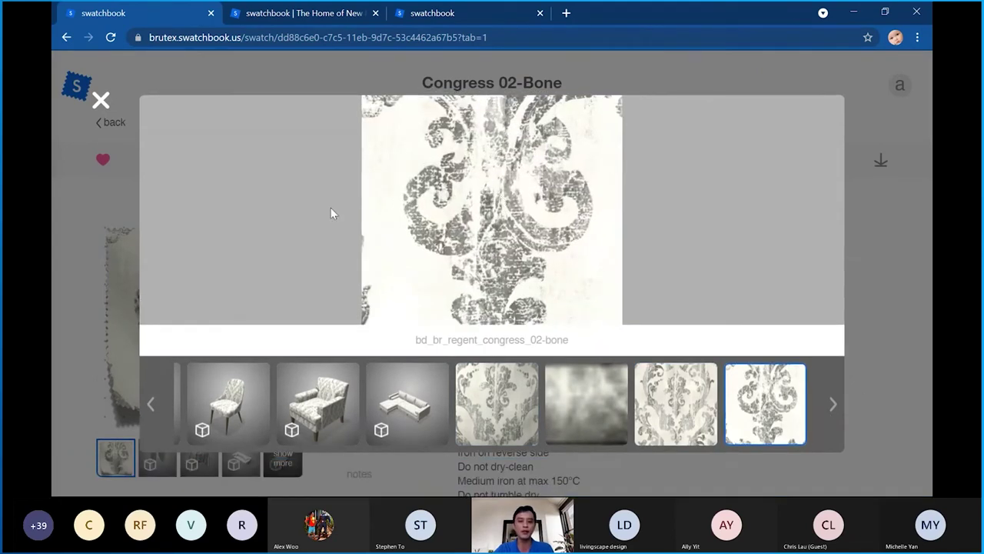
left_click(100, 99)
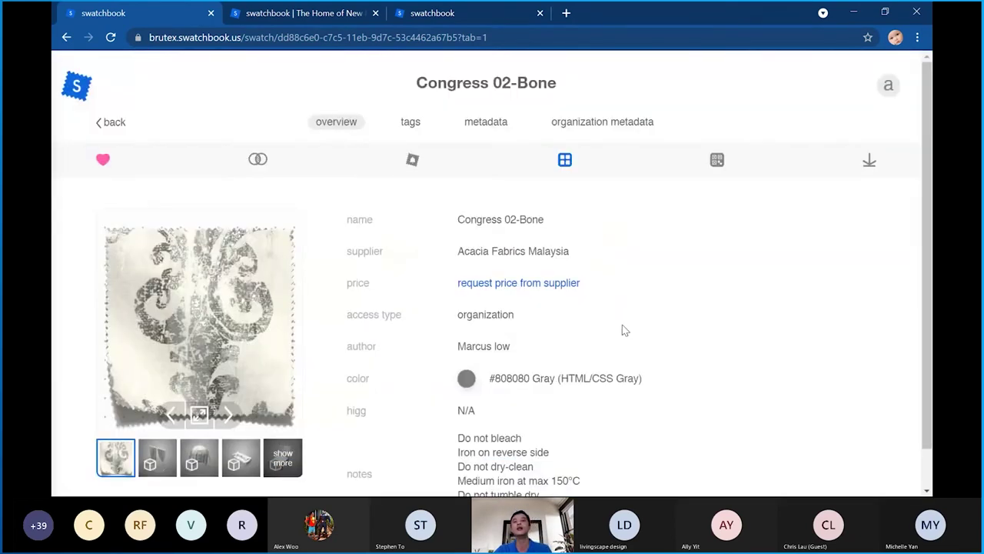
Review the swatch's tags and the composition/content and manufacture sections of its metadata
scroll(676, 327, "down", 1)
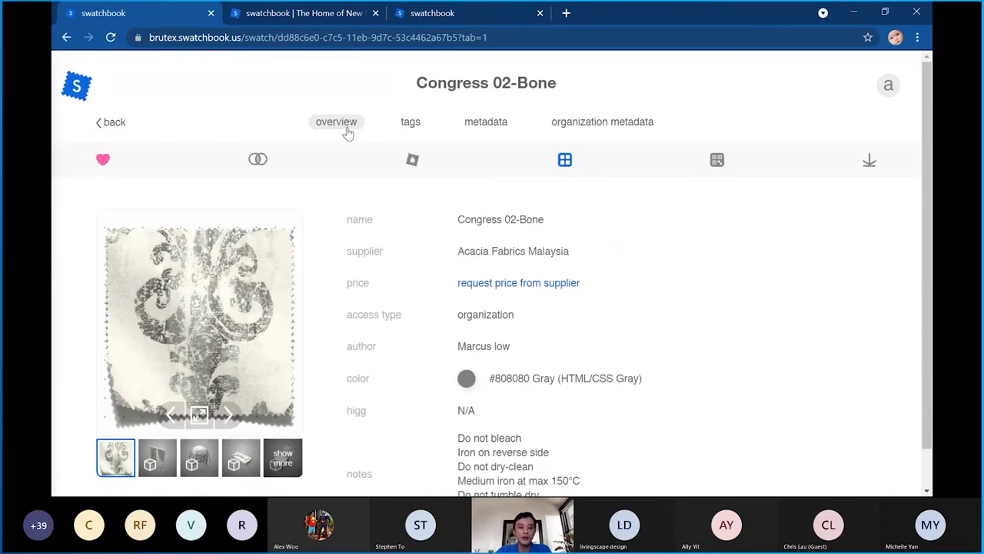
left_click(408, 125)
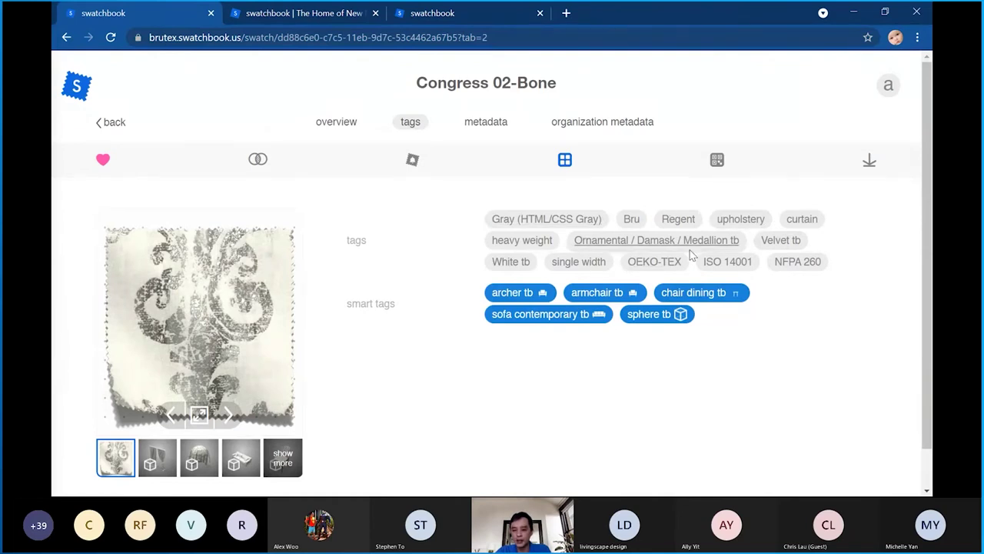
left_click(489, 126)
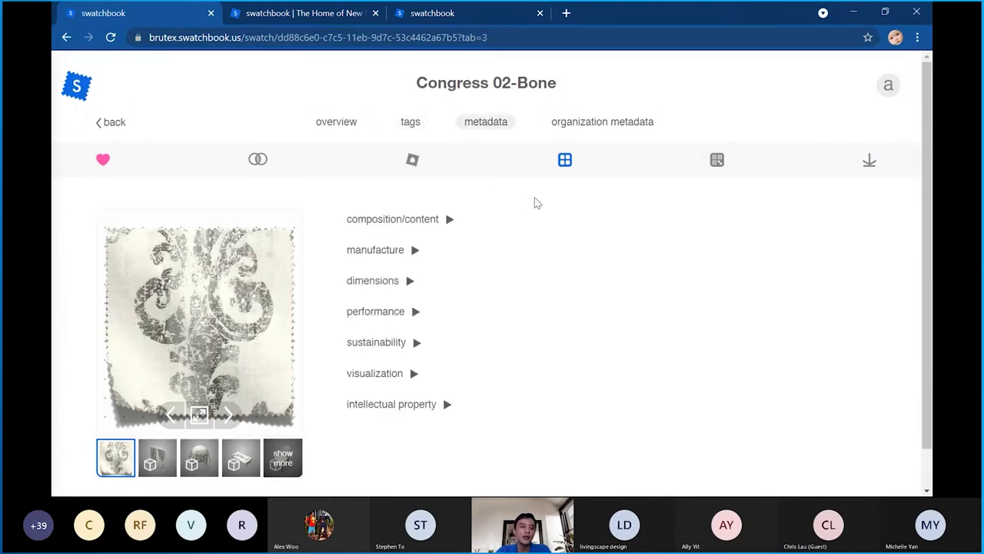
left_click(414, 223)
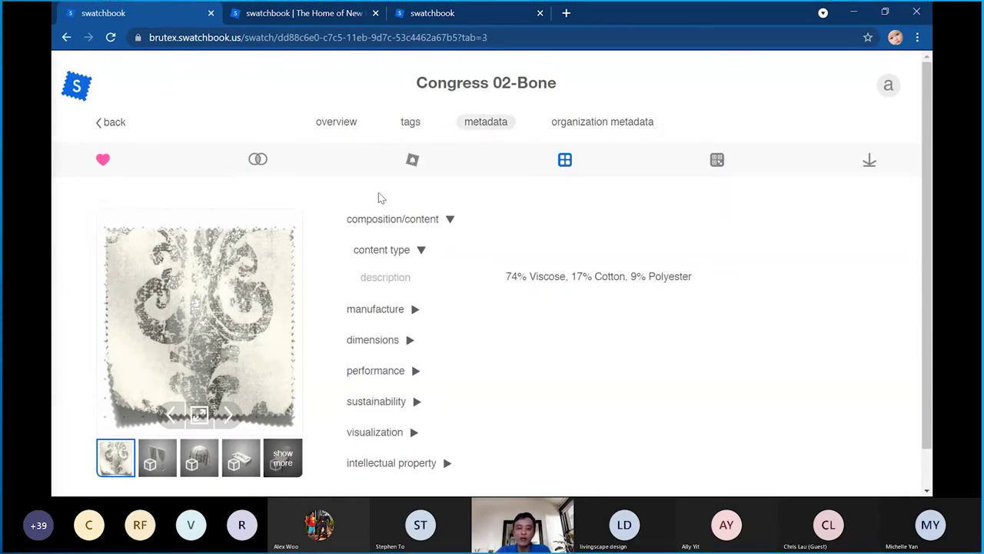
left_click(390, 222)
left_click(396, 252)
left_click(397, 252)
Expand the dimensions metadata and read through its selvedge width, weight and pattern repeat parameters
left_click(396, 283)
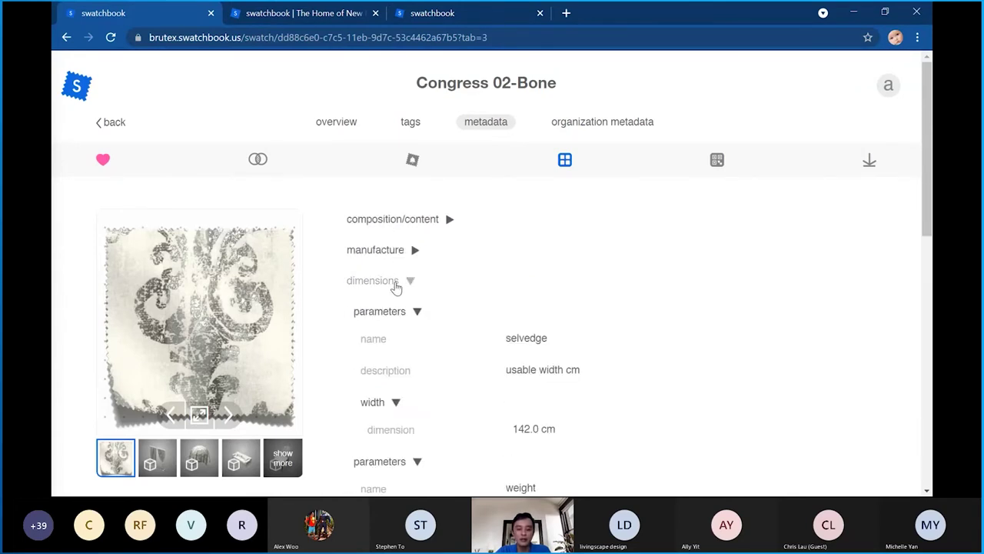
scroll(557, 335, "down", 2)
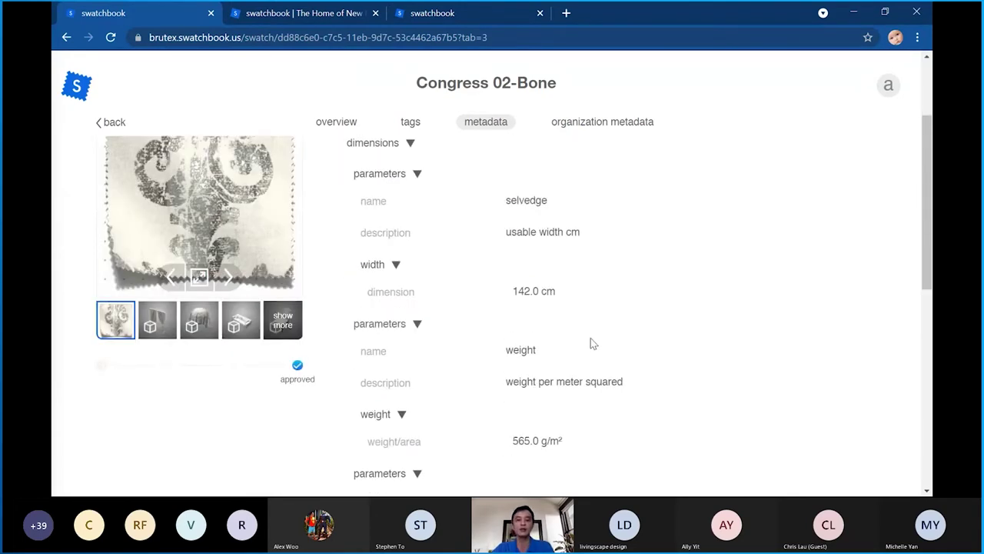
scroll(590, 344, "down", 1)
scroll(556, 431, "down", 1)
scroll(559, 432, "down", 1)
scroll(559, 432, "up", 1)
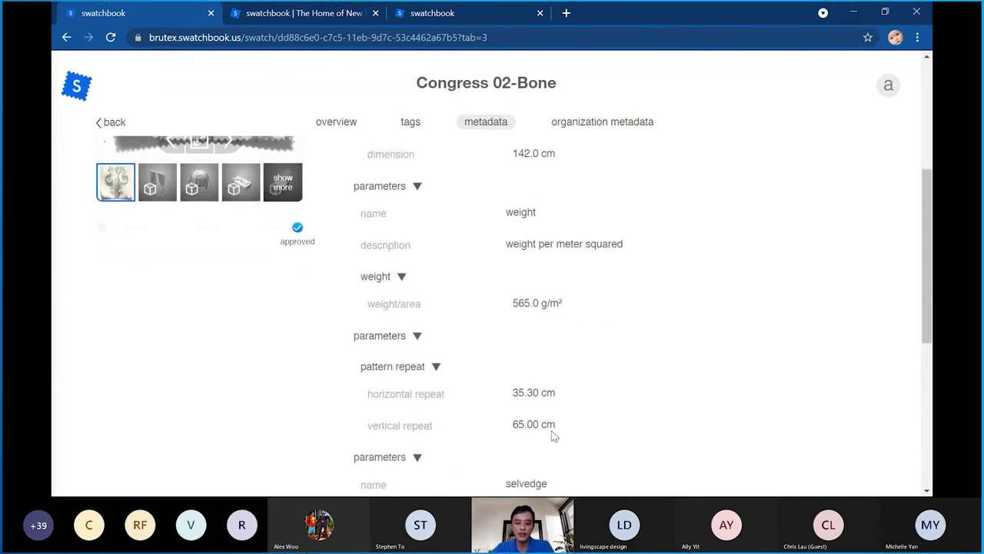
scroll(550, 437, "down", 1)
scroll(550, 432, "up", 5)
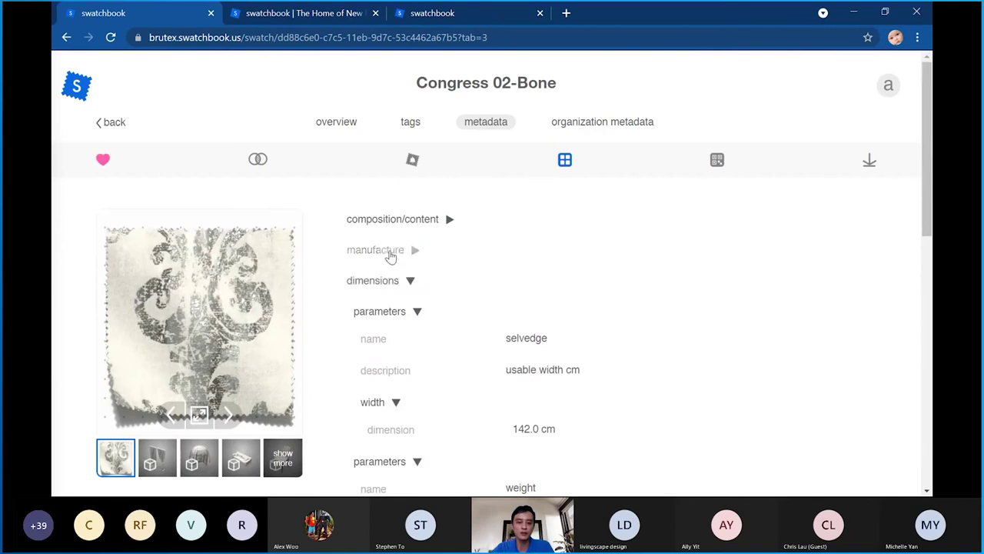
Collapse the dimensions metadata, then review the performance section's abrasion, brush pilling and colorfastness entries and collapse it
left_click(389, 281)
left_click(388, 313)
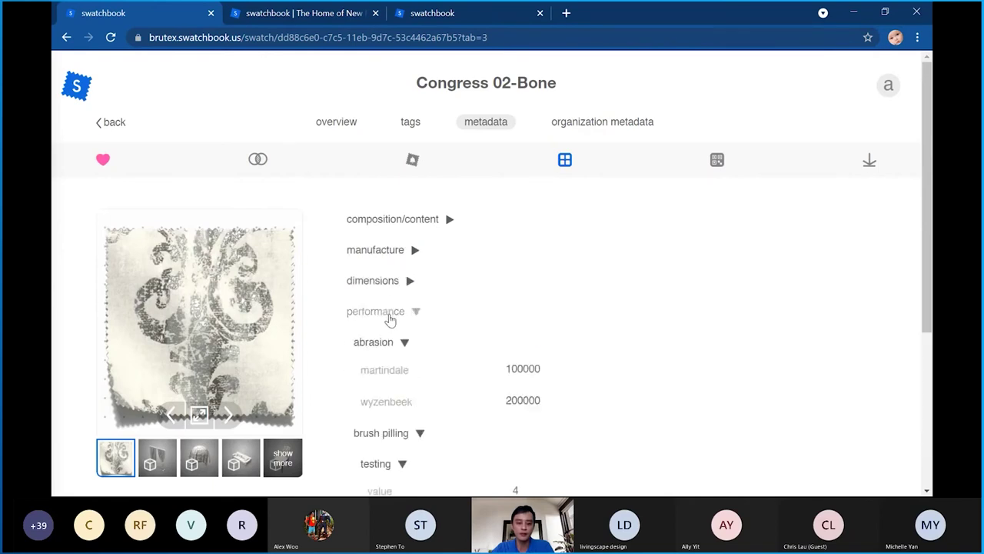
scroll(462, 332, "down", 1)
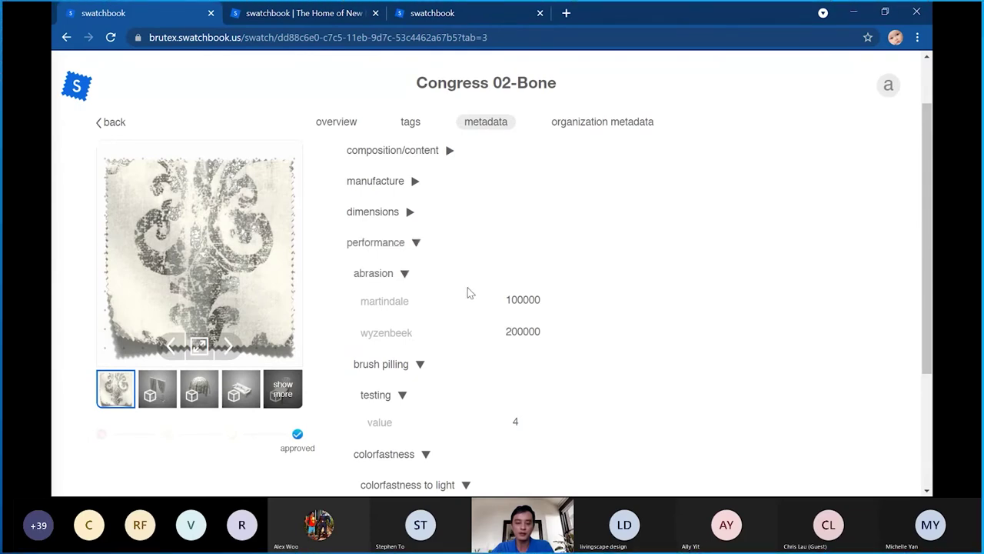
scroll(466, 290, "down", 2)
scroll(484, 330, "up", 2)
left_click(392, 244)
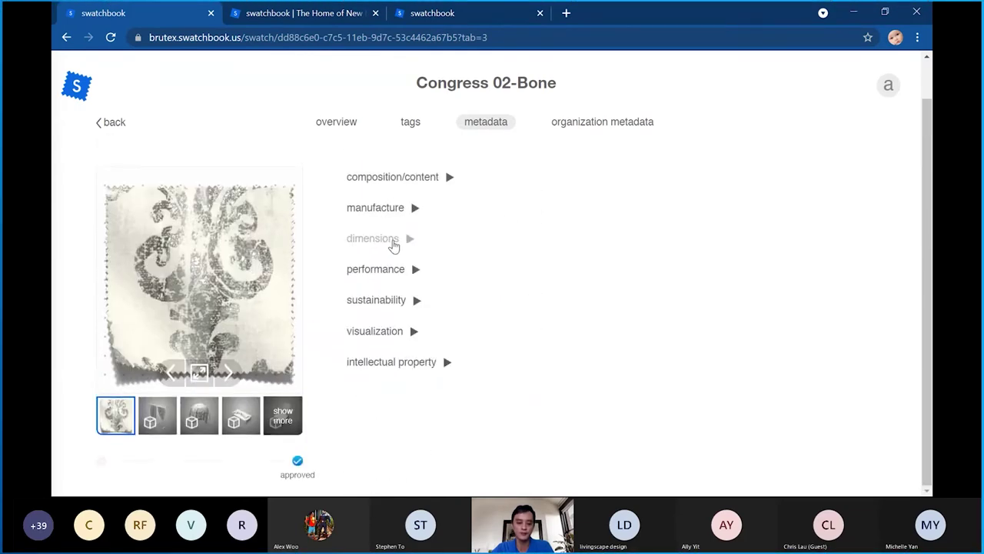
Check the swatch's sustainability type and its organization metadata tags, then return to the collapsed metadata sections
left_click(384, 301)
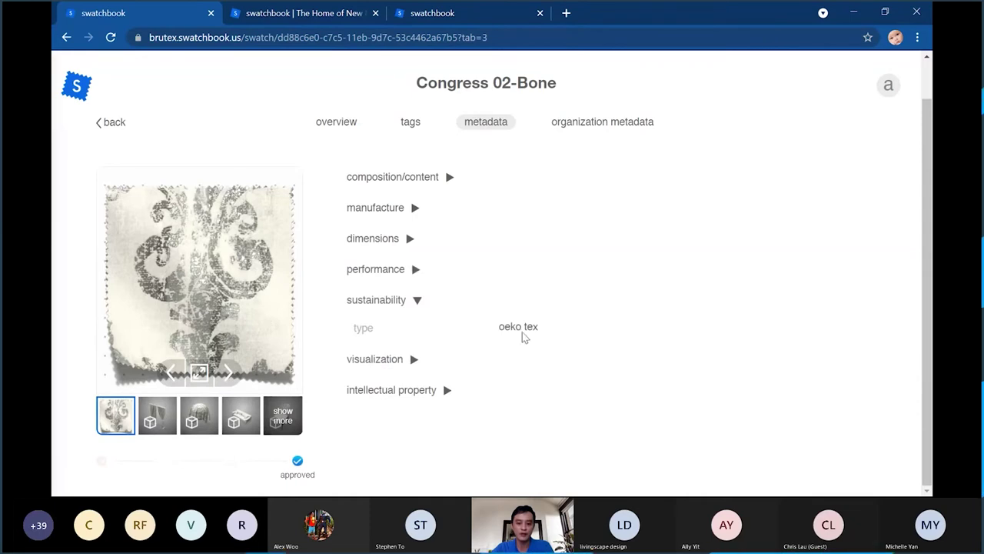
left_click(397, 302)
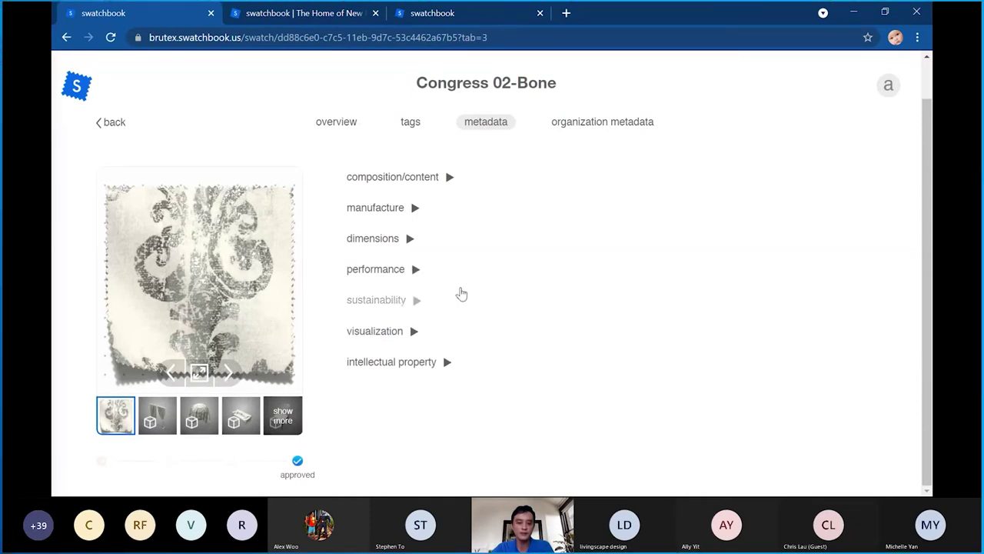
left_click(408, 184)
left_click(408, 184)
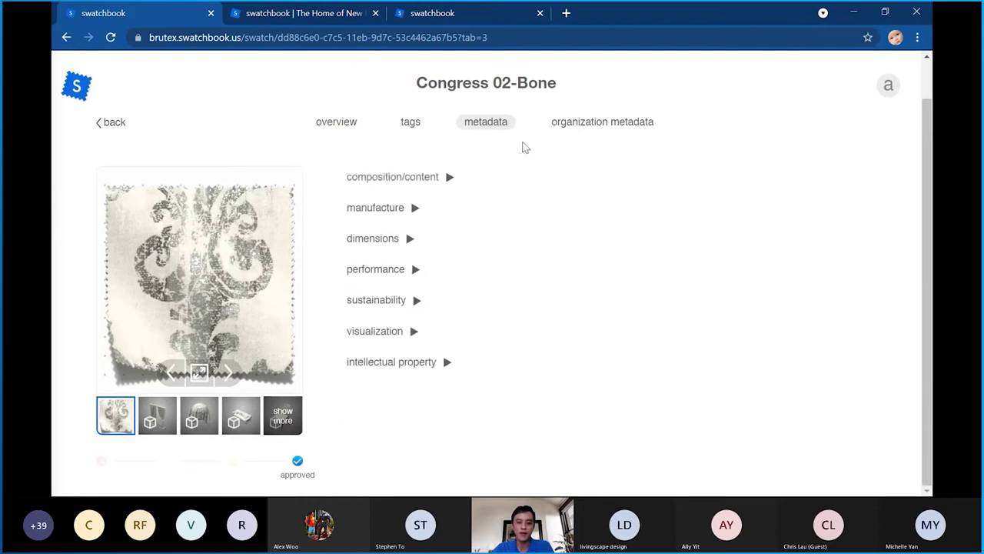
left_click(566, 129)
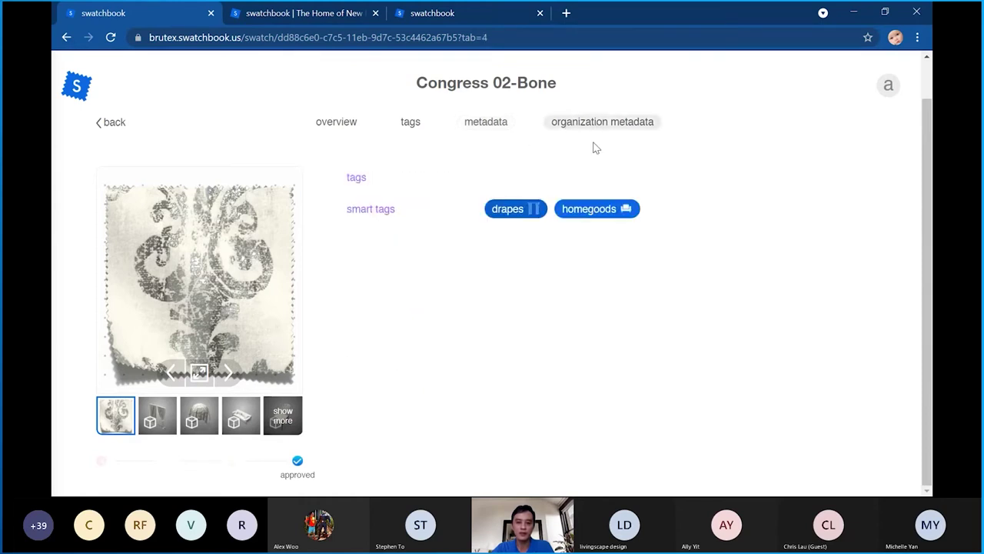
left_click(482, 128)
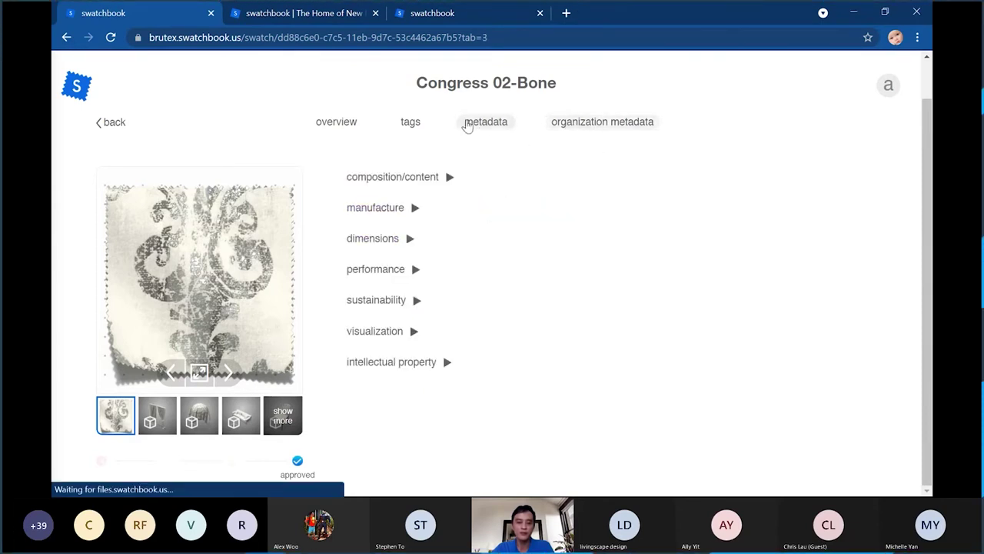
Reopen the Congress 02-Bone swatch from the favorite materials, look over its overview, and mark it as a favorite
left_click(112, 127)
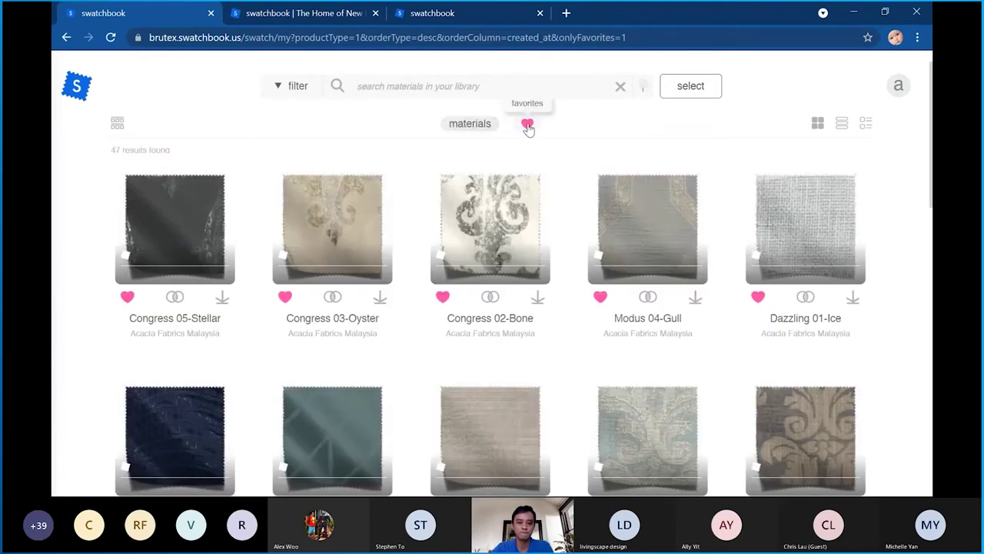
left_click(496, 231)
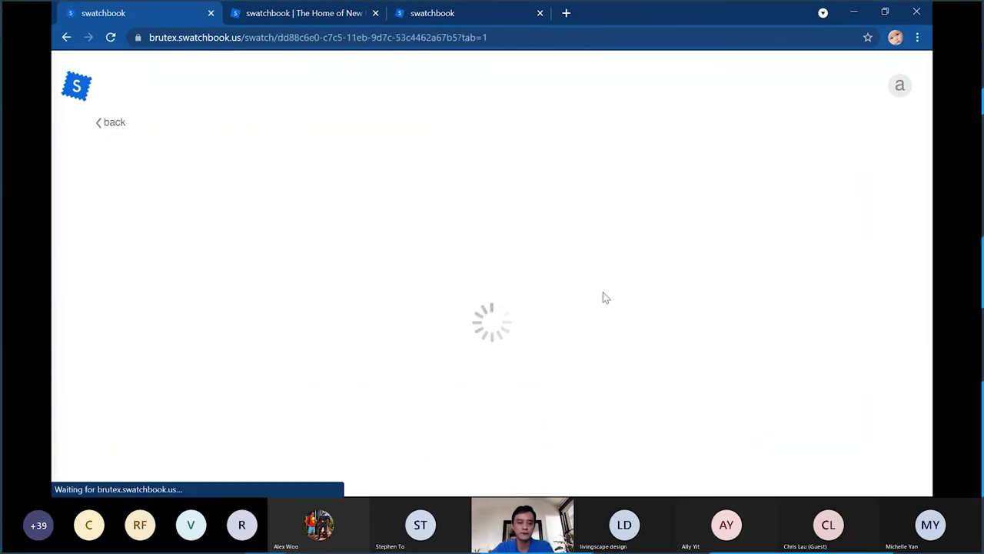
scroll(610, 277, "down", 1)
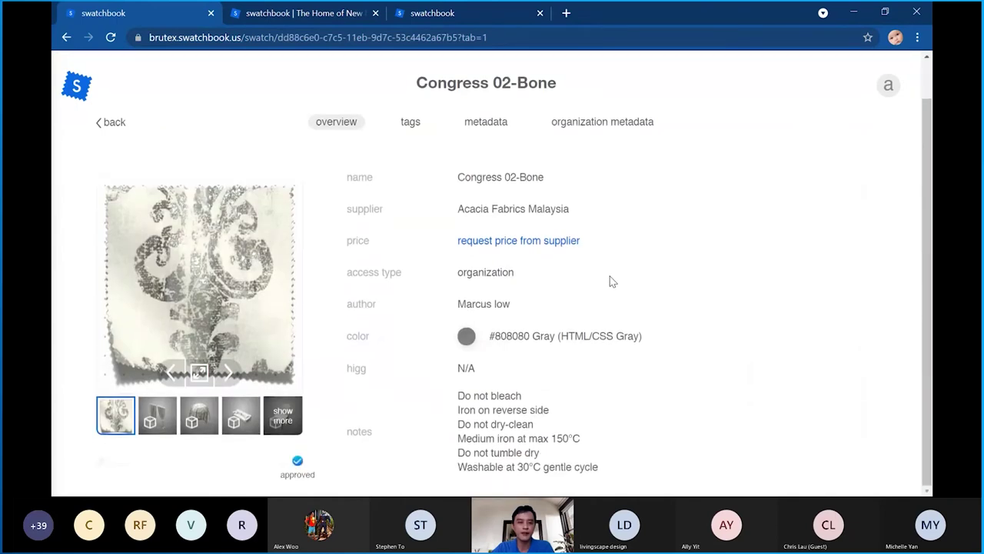
scroll(610, 282, "up", 1)
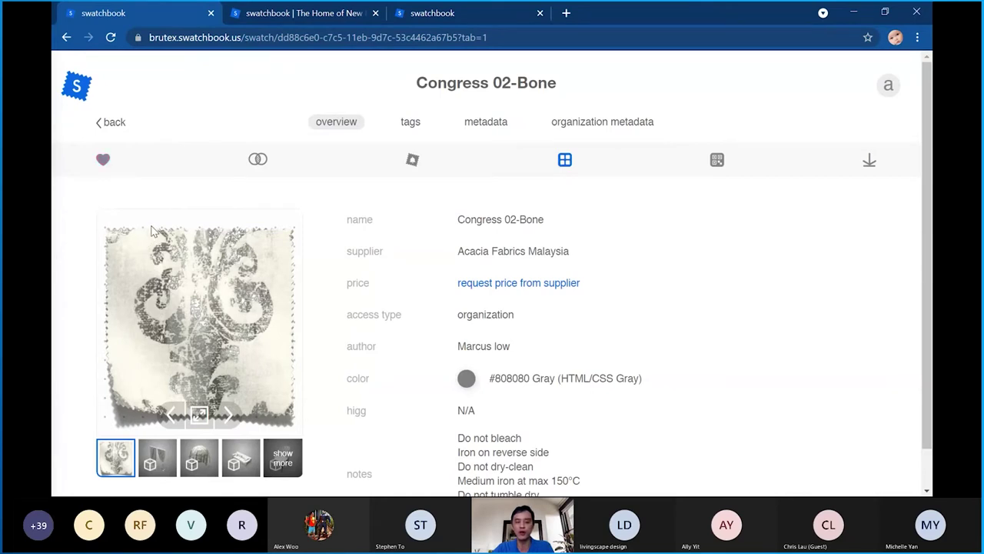
left_click(103, 160)
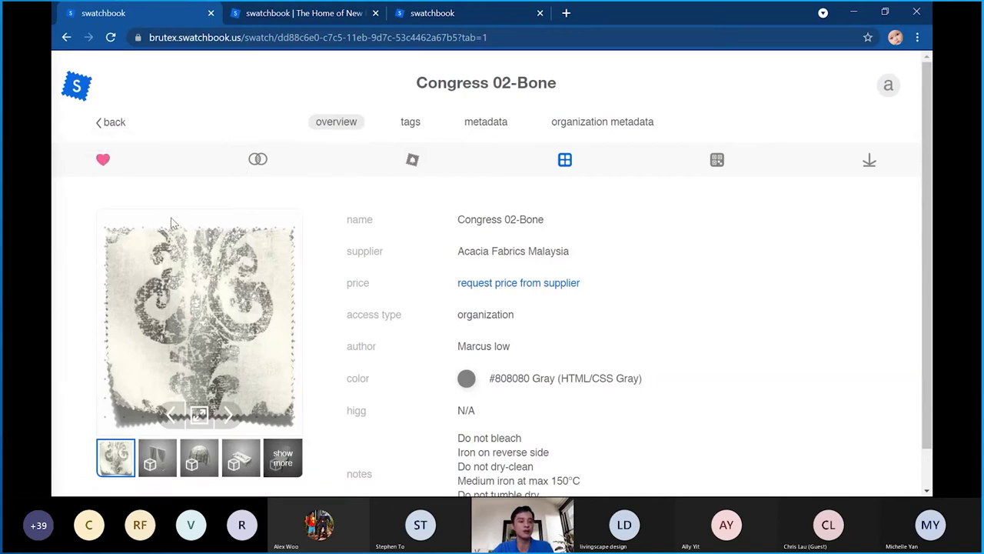
Open the swatch's request form and try out the single swatch, multicolor swatches and envelope request types
left_click(413, 161)
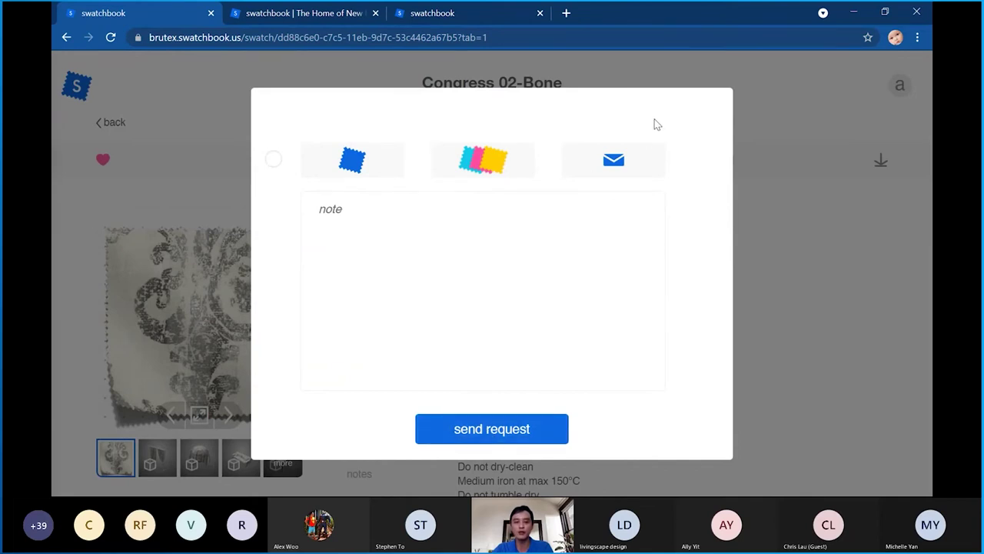
left_click(238, 79)
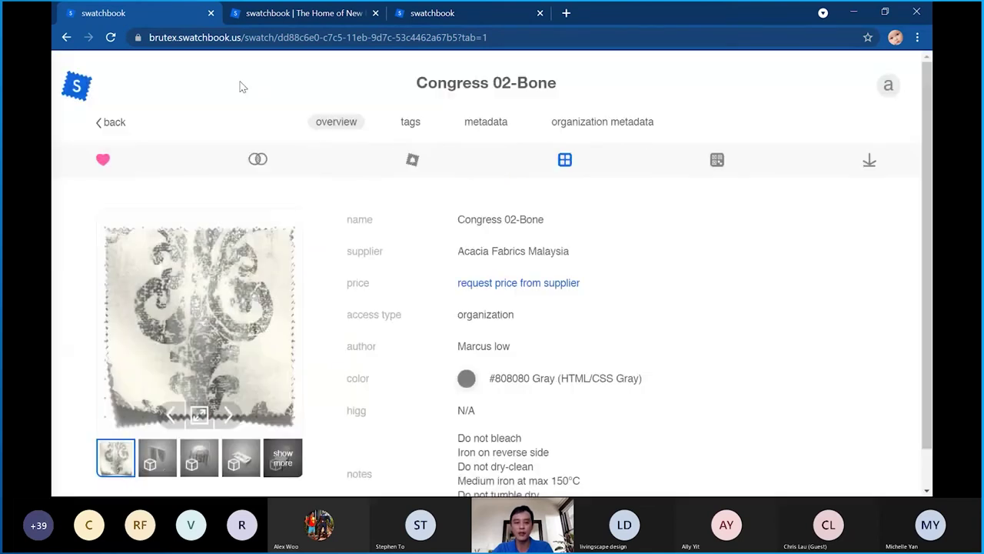
left_click(413, 163)
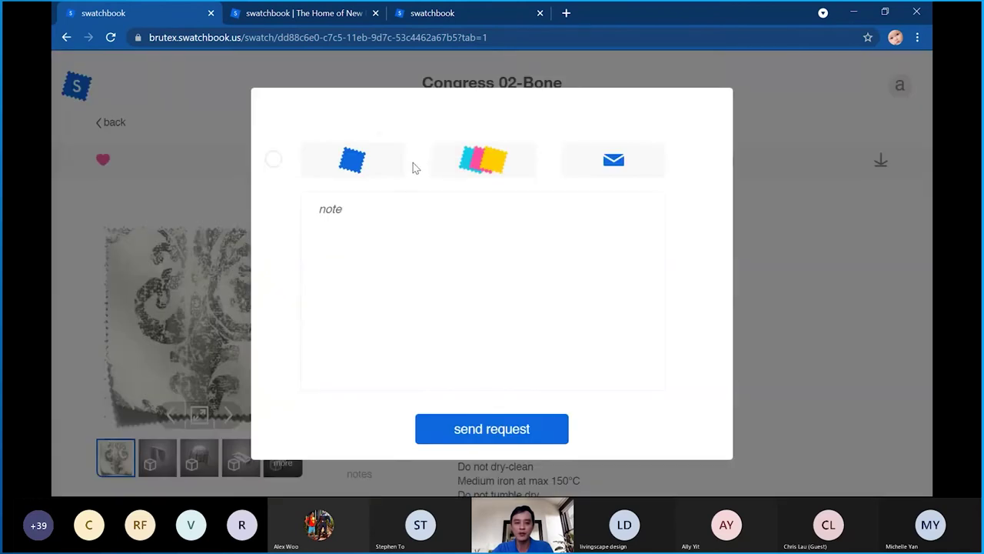
left_click(377, 167)
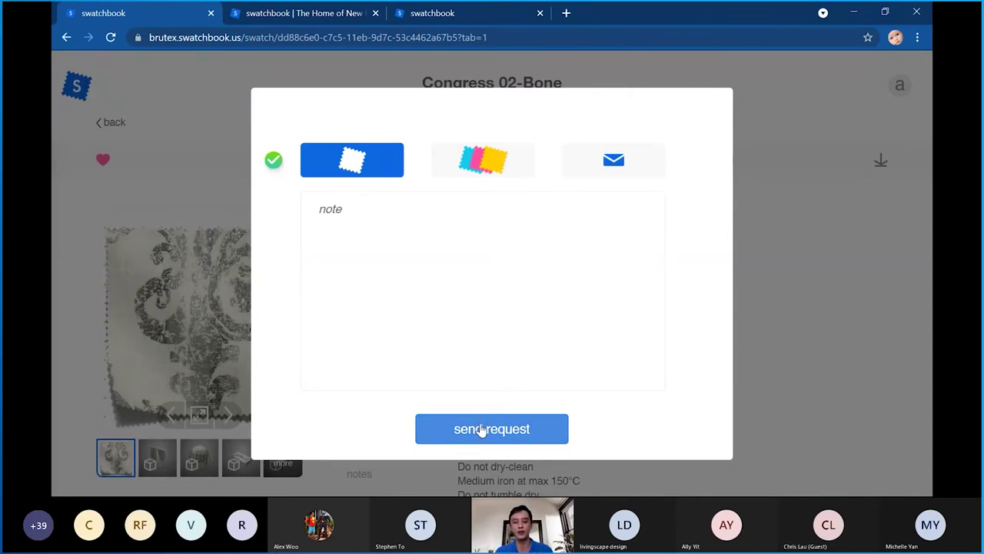
left_click(483, 164)
left_click(604, 166)
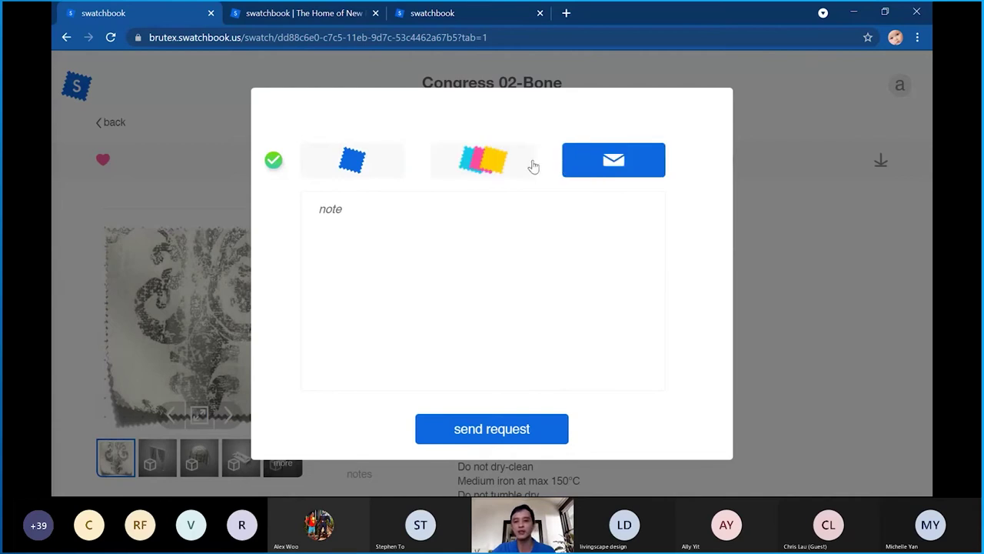
left_click(532, 166)
left_click(576, 168)
left_click(529, 166)
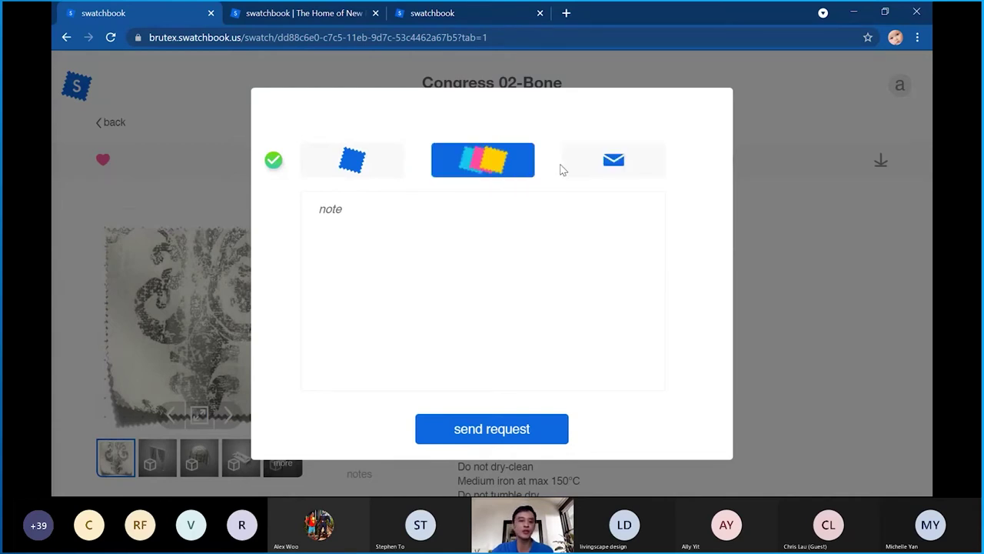
left_click(577, 166)
left_click(514, 167)
left_click(588, 171)
left_click(513, 167)
left_click(607, 168)
left_click(498, 164)
Try out the request's note with placeholder text, clear it, choose the single swatch type and close the form without sending
left_click(354, 211)
type("g")
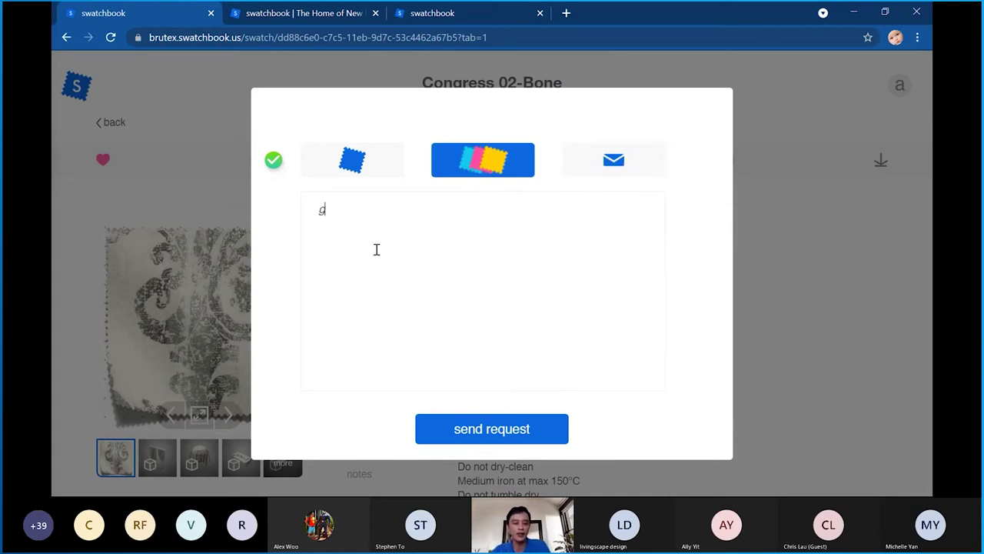
type("sfgsdgsfg")
key("BackSpace")
key("BackSpace")
key("BackSpace")
key("BackSpace")
key("BackSpace")
key("BackSpace")
key("BackSpace")
key("BackSpace")
key("BackSpace")
key("BackSpace")
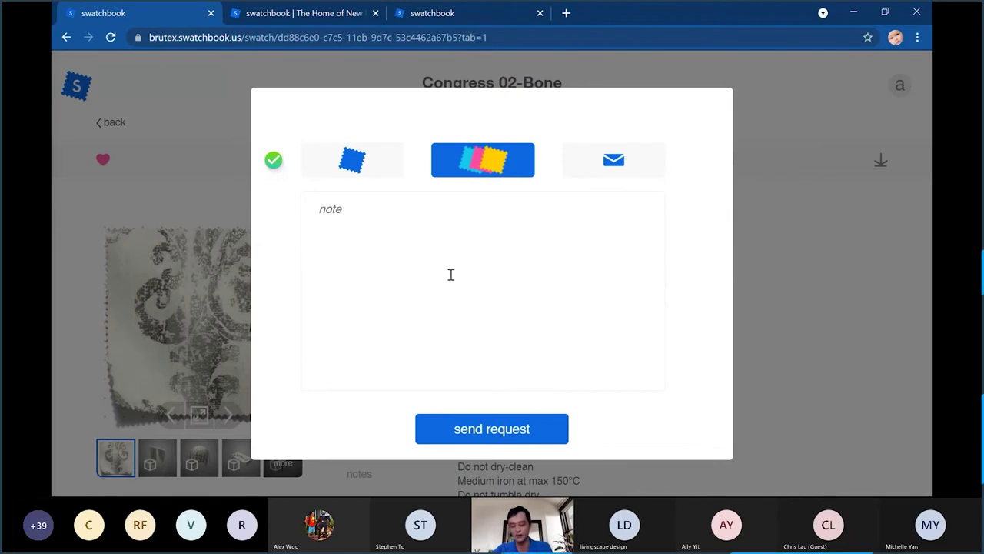
left_click(363, 163)
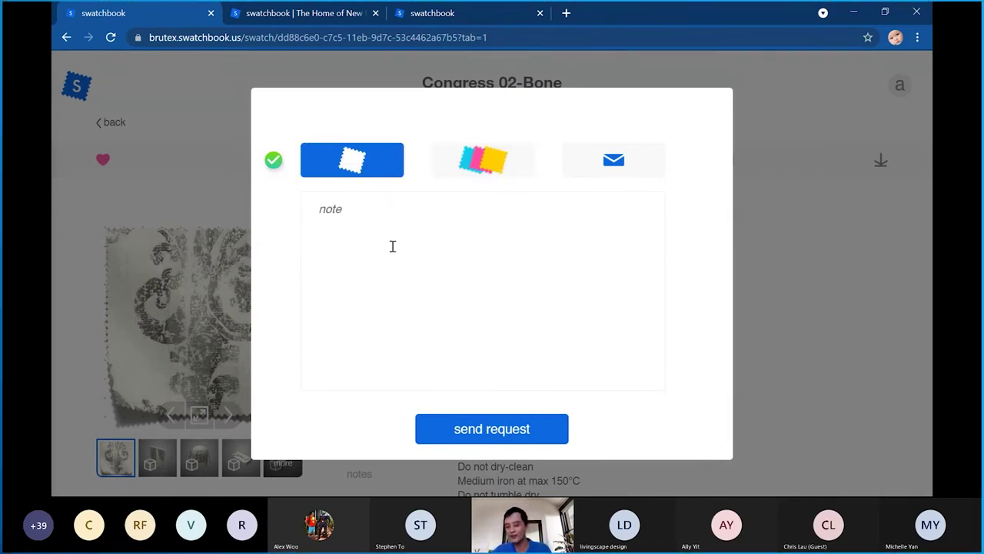
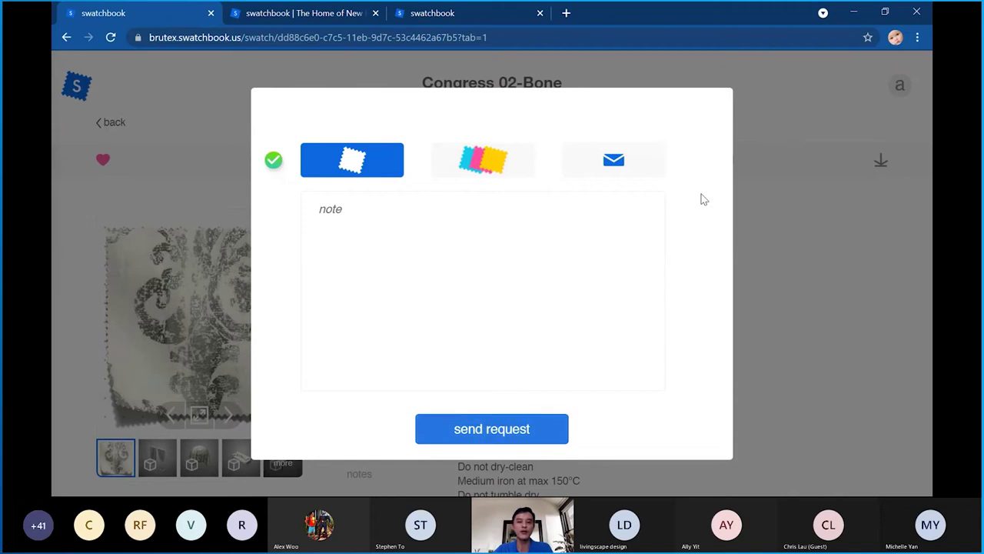
left_click(780, 90)
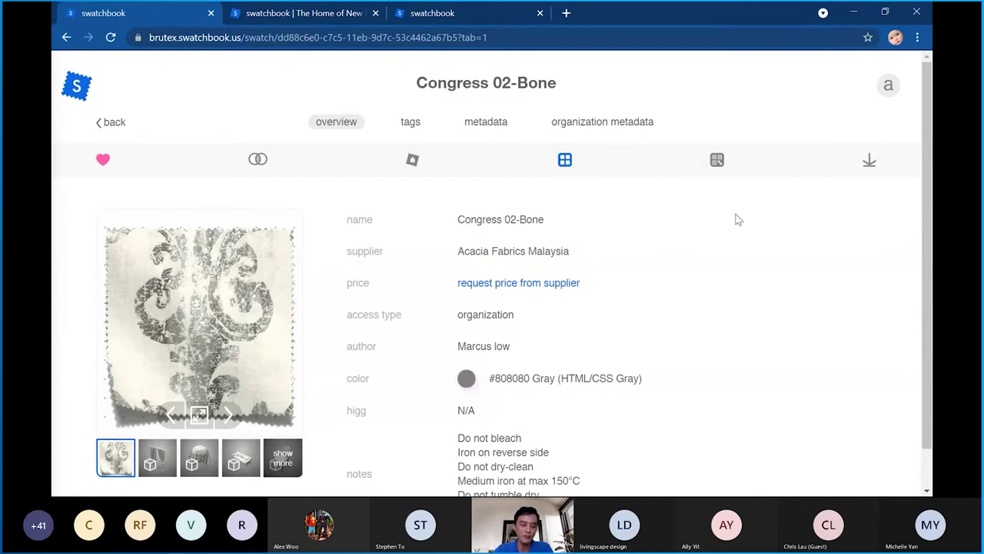
Download the Congress 02-Bone swatch files and open the images folder inside the downloaded zip archive
left_click(869, 163)
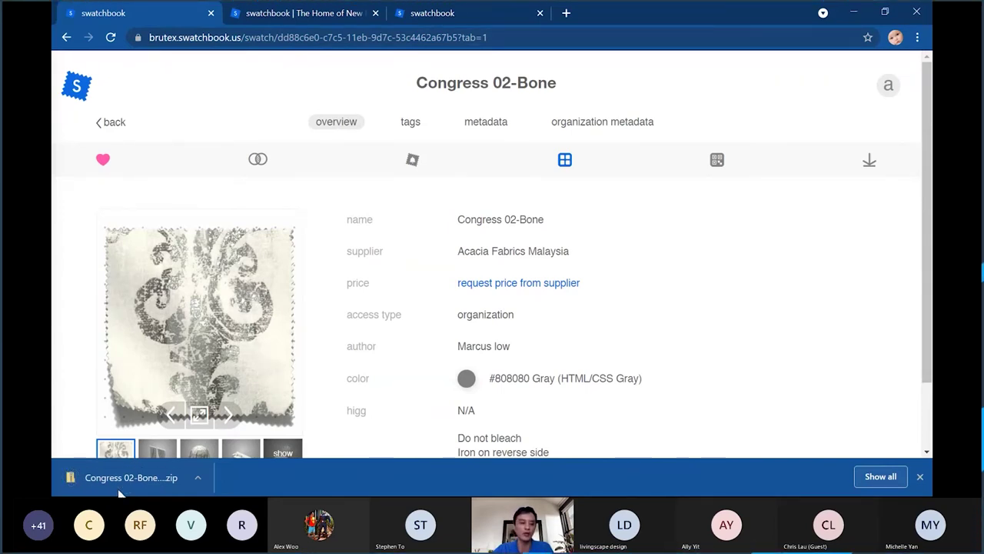
left_click(121, 484)
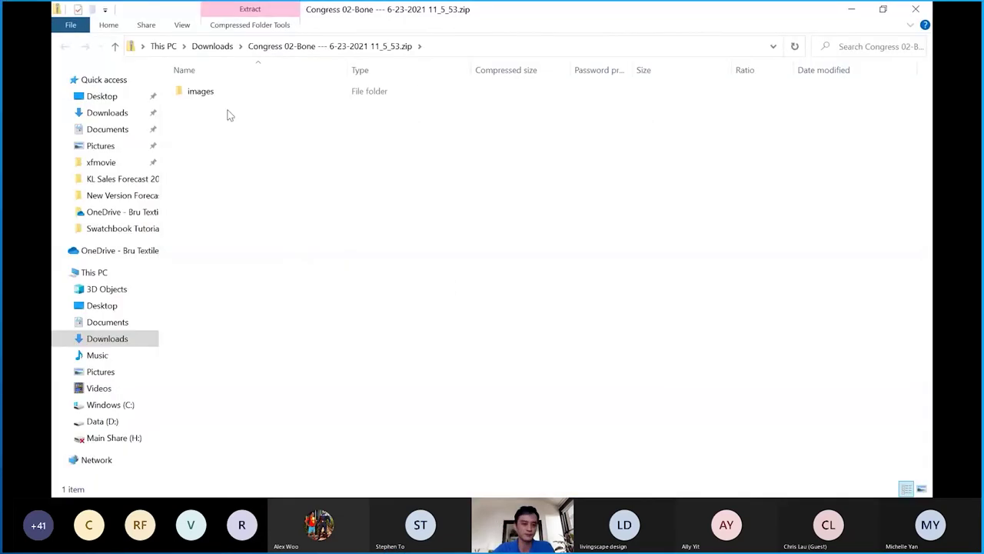
double_click(211, 96)
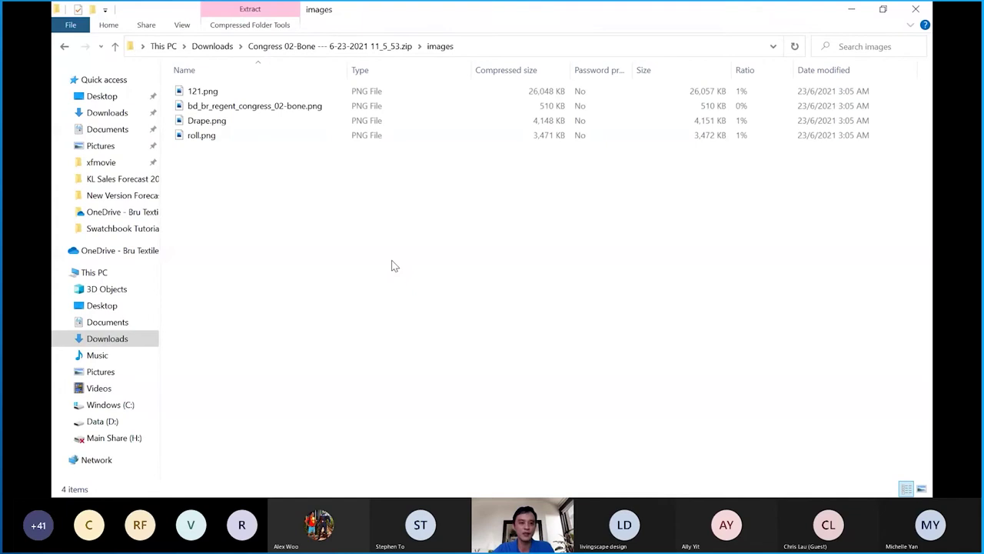
Inspect the fabric detail in 121.png at different zoom levels, restore the best fit, and close the image and its folder
double_click(208, 92)
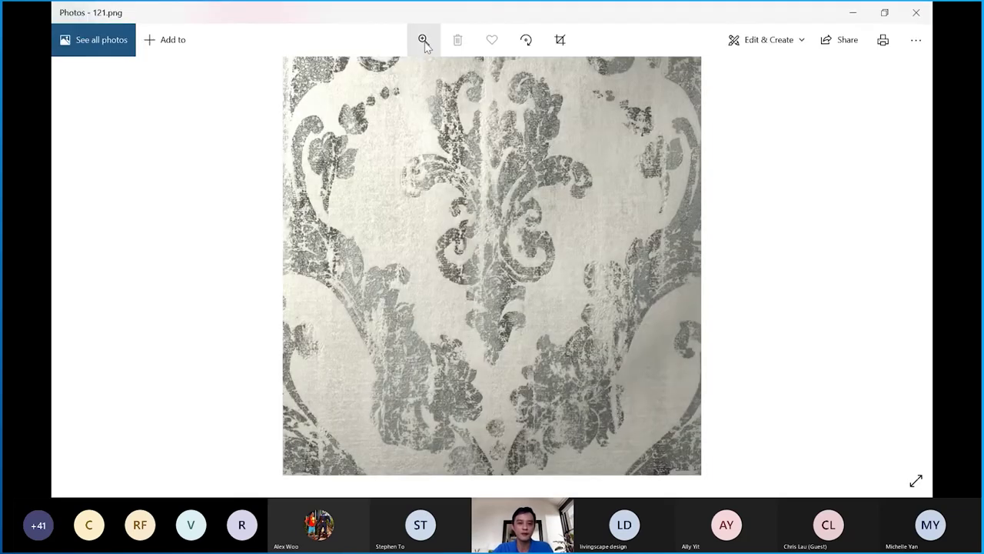
left_click(424, 40)
left_click(369, 76)
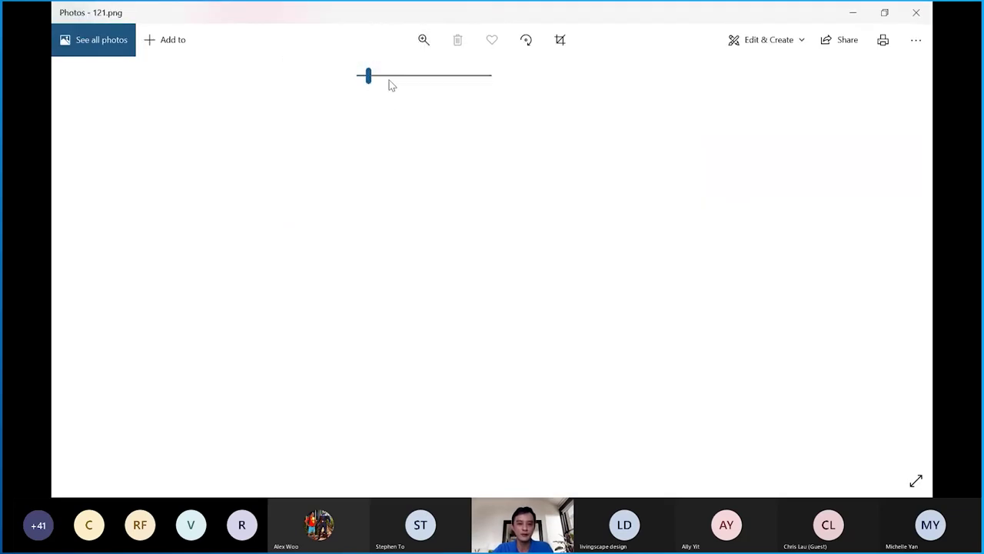
left_click(379, 89)
left_click(420, 42)
left_click_drag(367, 75, 326, 85)
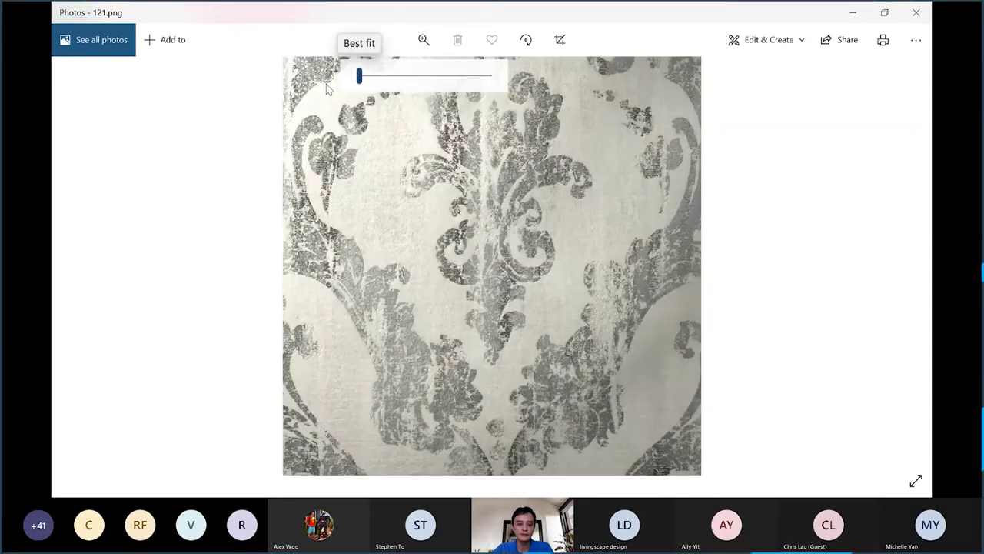
scroll(475, 264, "up", 3)
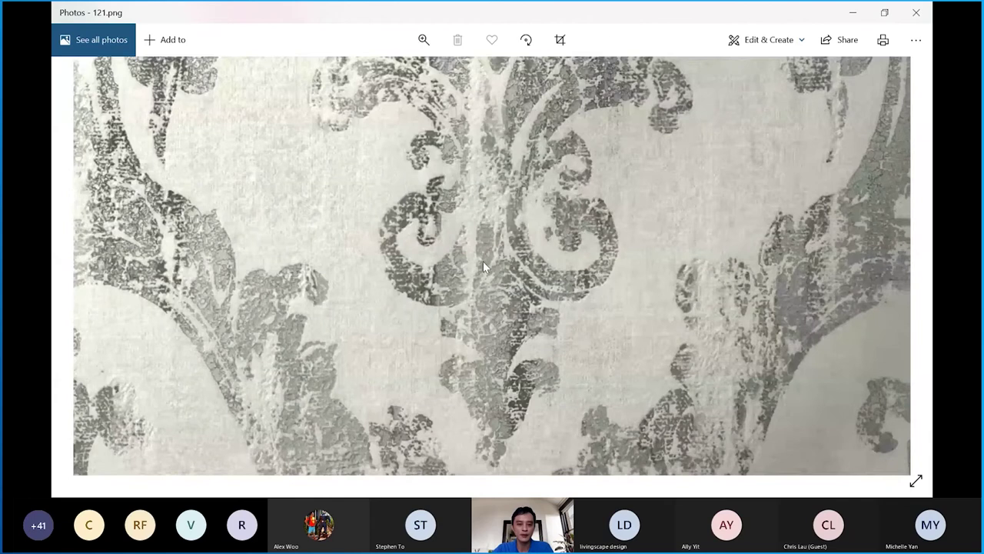
left_click(423, 39)
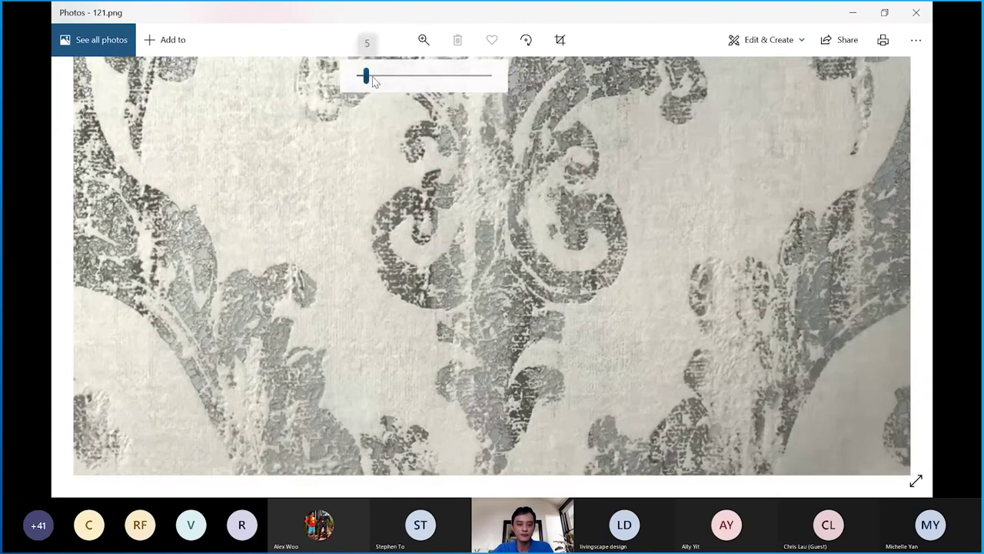
left_click_drag(372, 76, 349, 88)
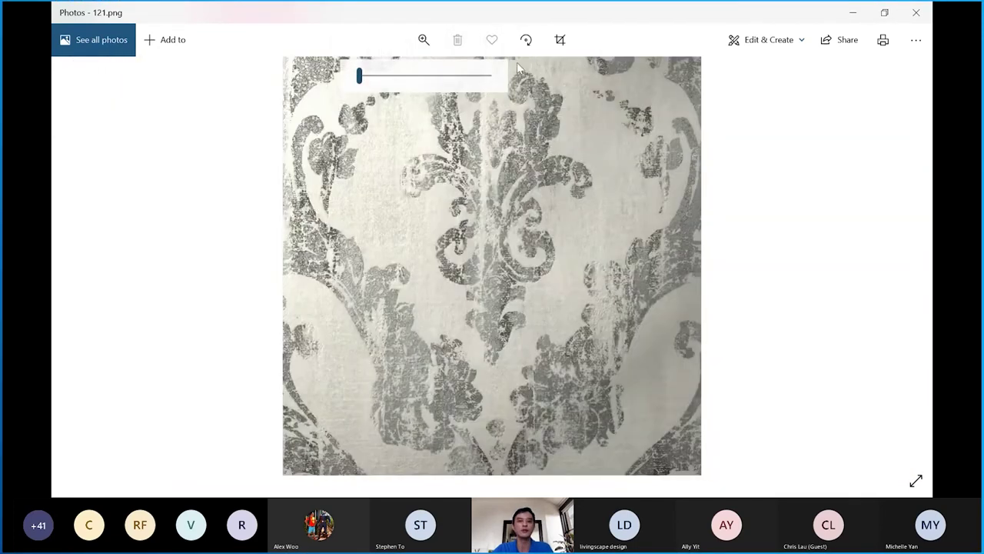
left_click(915, 12)
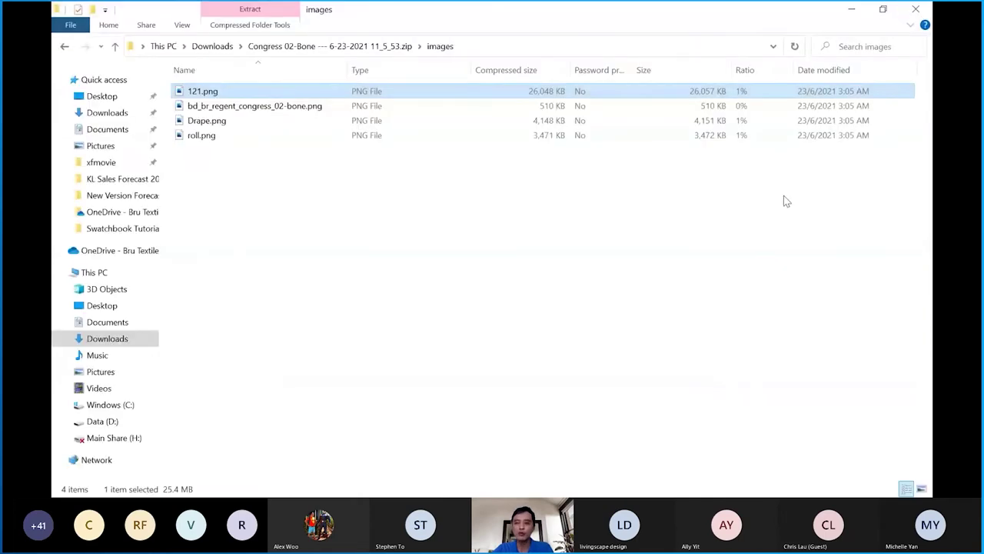
left_click(918, 8)
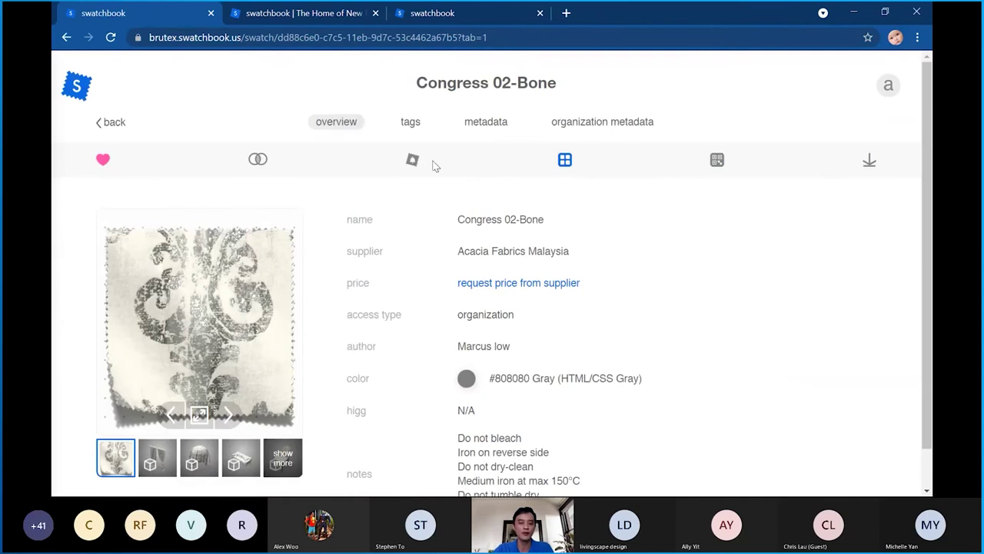
Add the Congress 02-Bone swatch to the existing ABC collection and to a new collection named vinvin
left_click(564, 162)
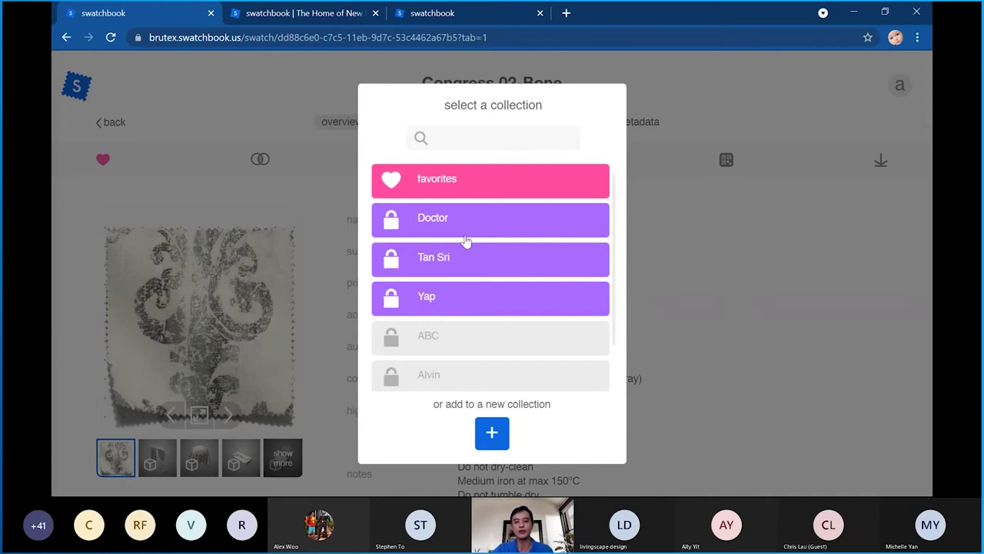
left_click(461, 344)
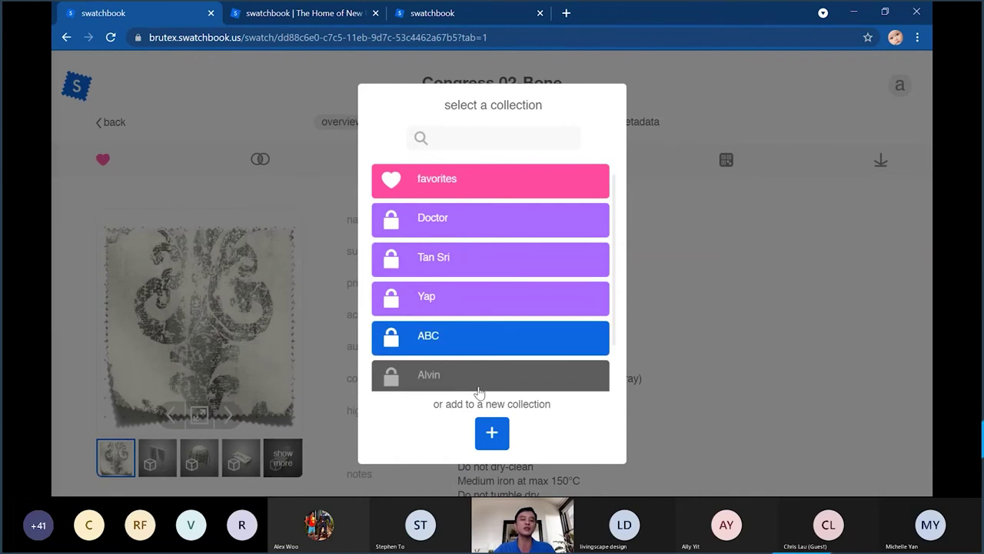
left_click(496, 438)
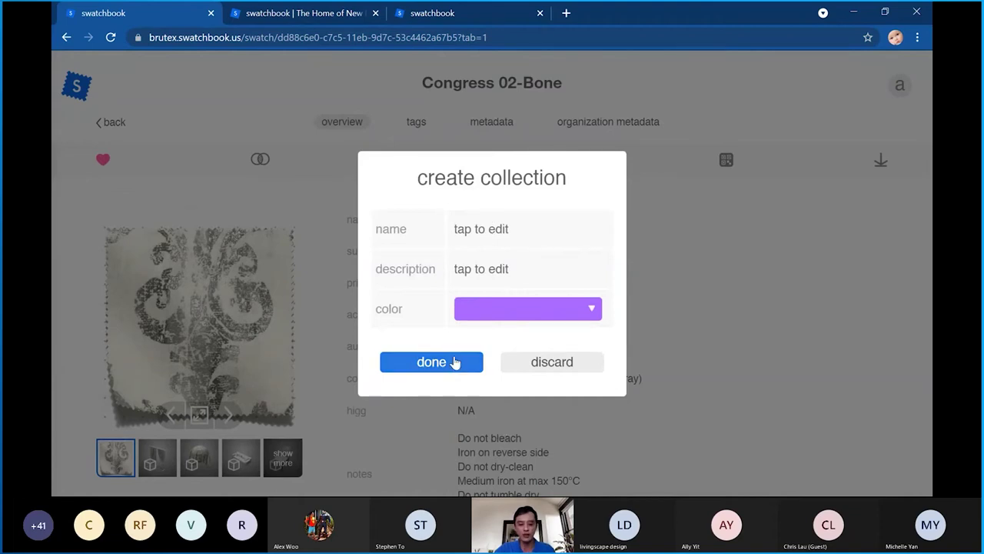
left_click(526, 364)
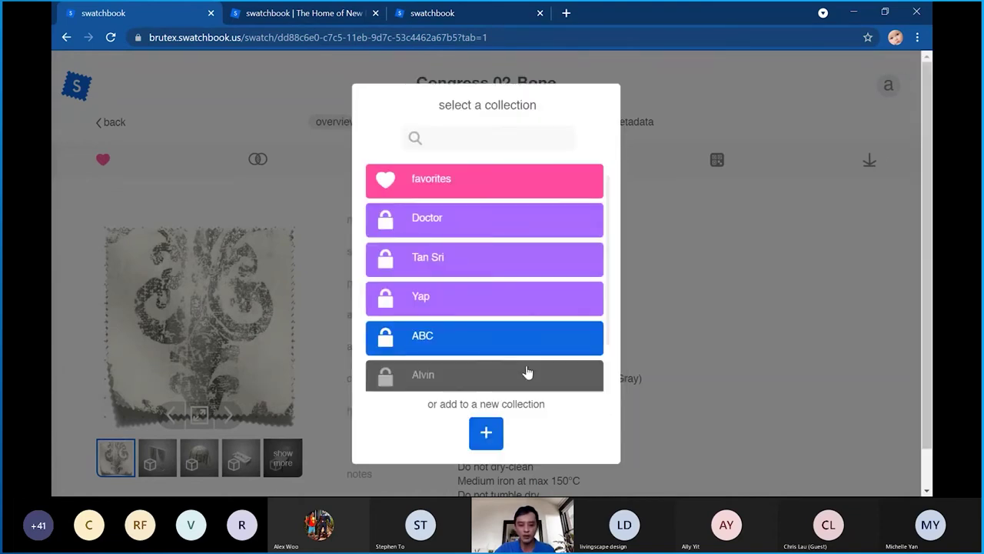
left_click(489, 440)
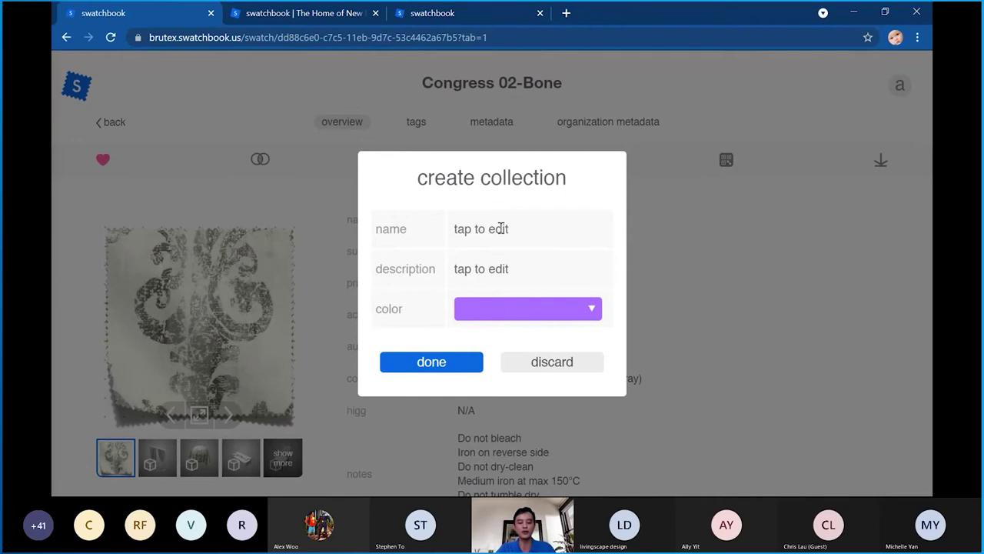
type("vinvin")
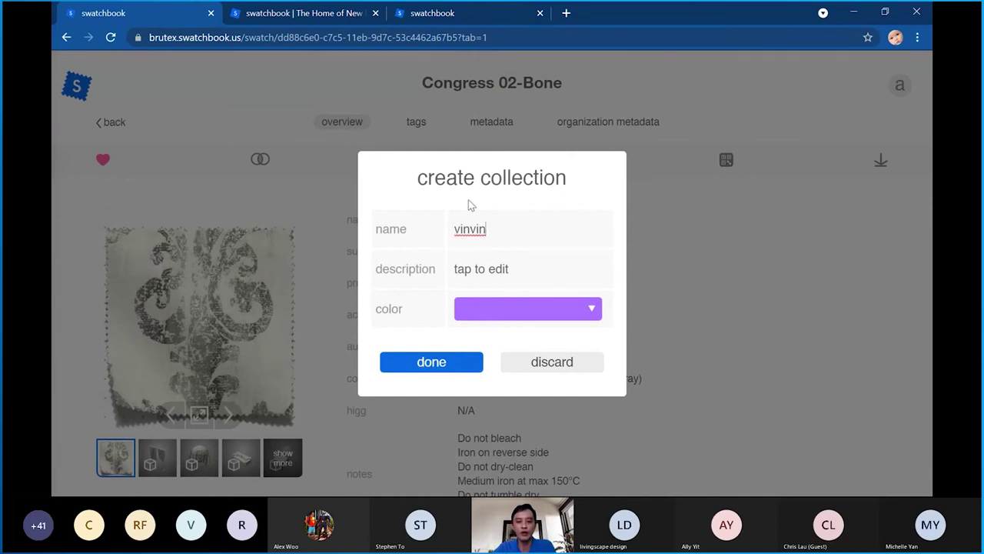
left_click(443, 367)
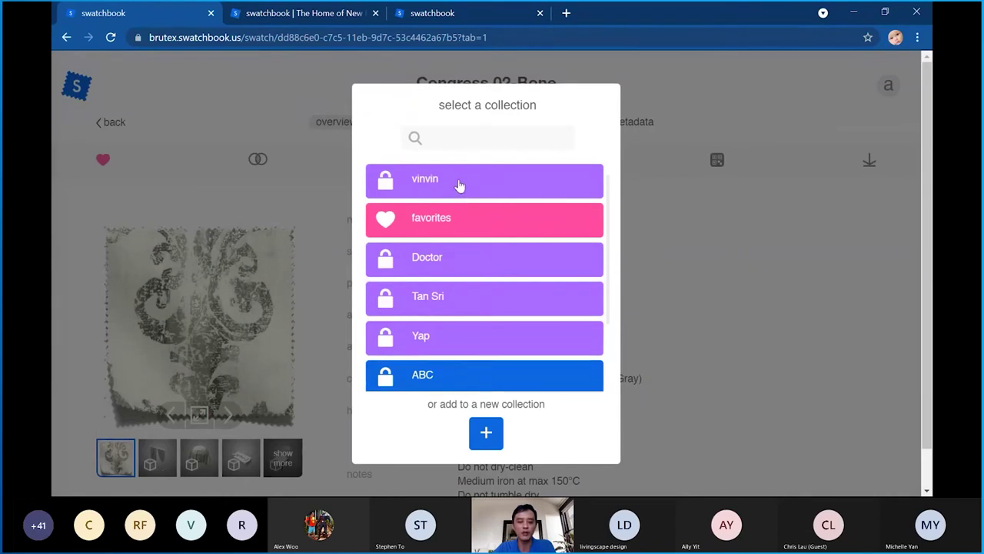
Try out removing the swatch from Doctor, Tan Sri and the purple collection below them, add it back to all three, and close the collection selector
left_click(442, 266)
left_click(439, 297)
left_click(446, 340)
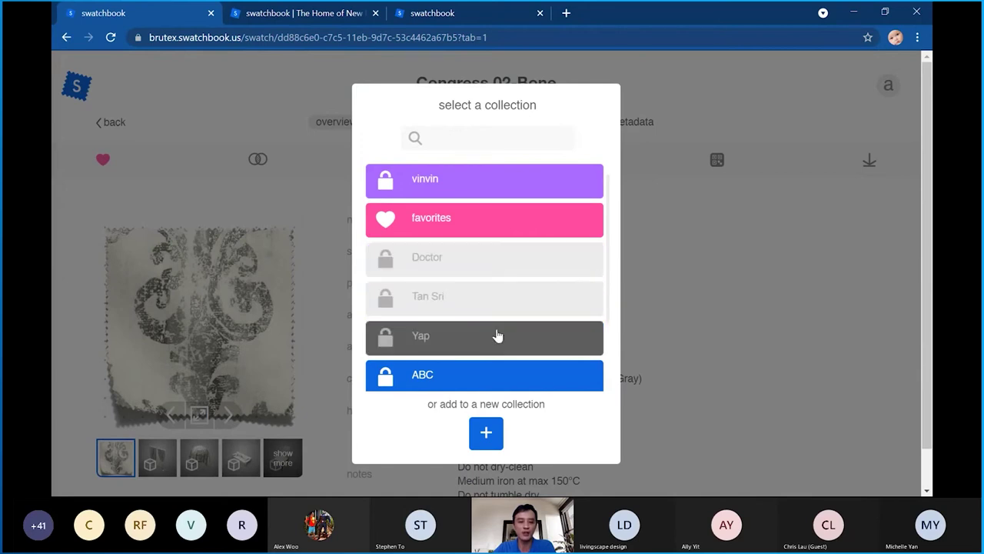
left_click(456, 340)
left_click(451, 310)
left_click(440, 269)
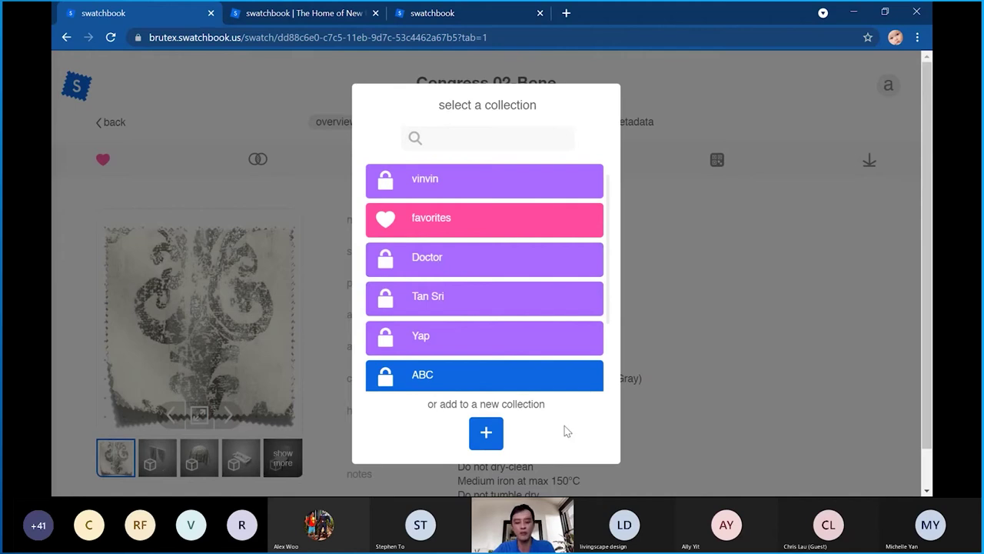
left_click(693, 367)
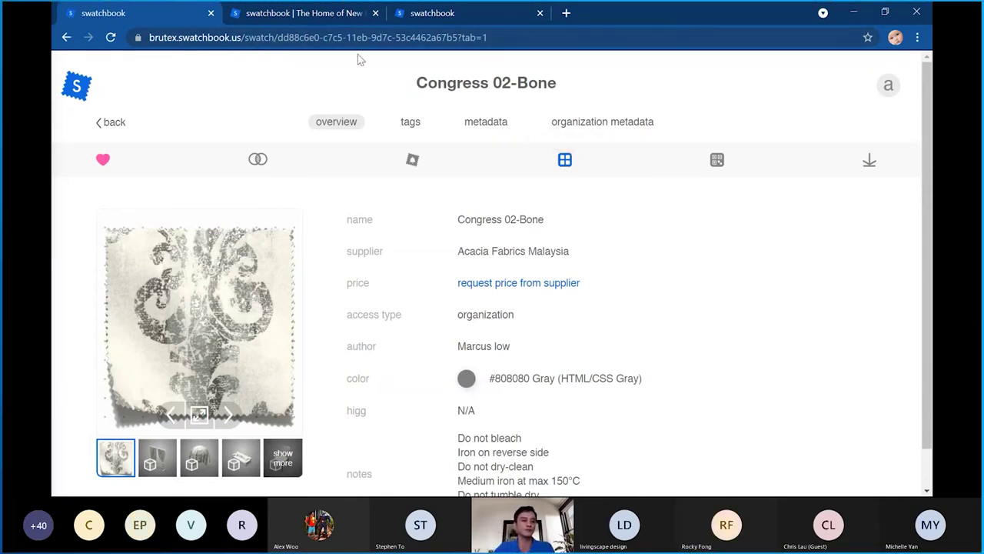
Open the Cyber 06-Marine swatch from the favorite materials, look over its overview details and go back to the list
left_click(113, 129)
scroll(551, 279, "down", 5)
scroll(551, 278, "down", 3)
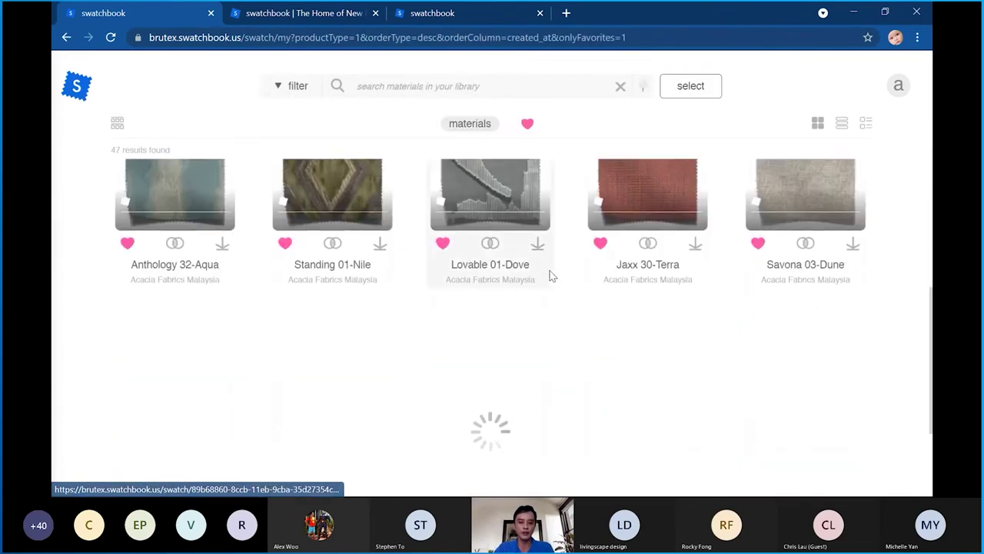
scroll(550, 274, "down", 1)
scroll(551, 275, "down", 2)
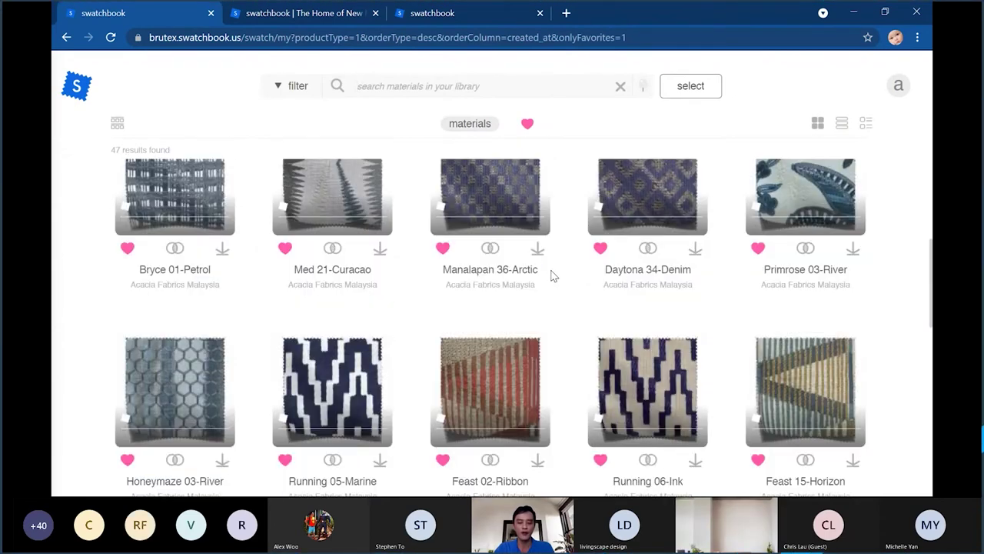
left_click(369, 399)
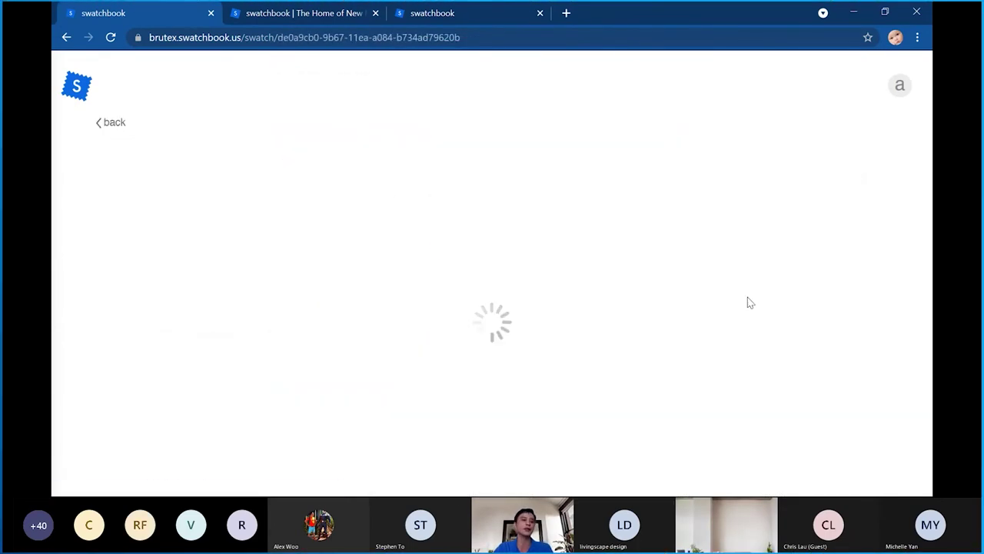
scroll(692, 285, "down", 1)
scroll(681, 266, "down", 1)
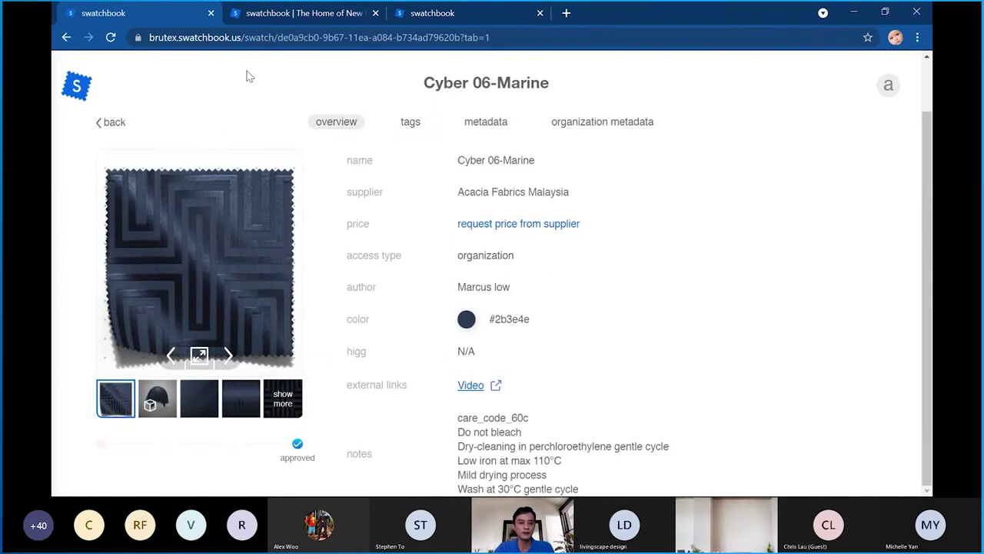
left_click(114, 123)
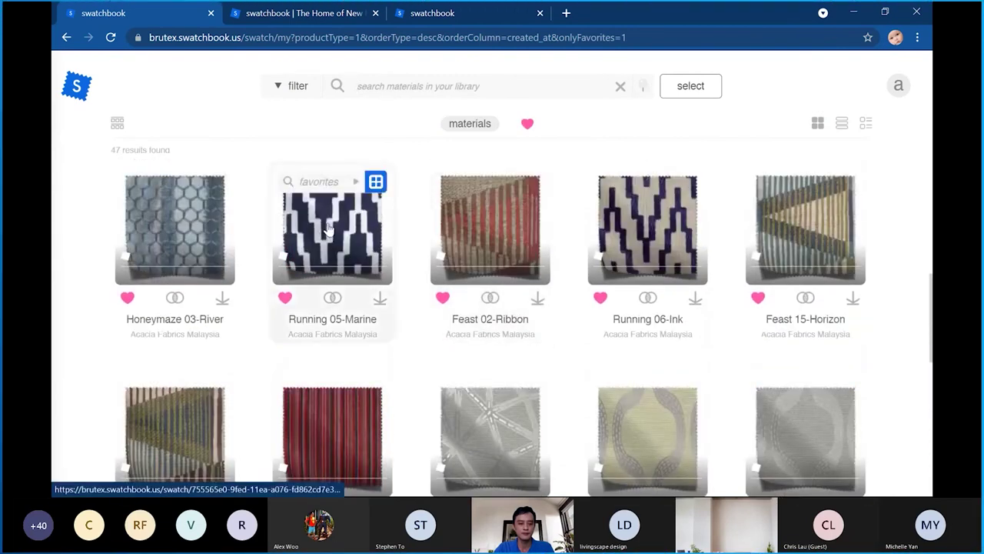
Open the Running 05-Marine swatch's overview and its external video, and pause and close the video
left_click(519, 265)
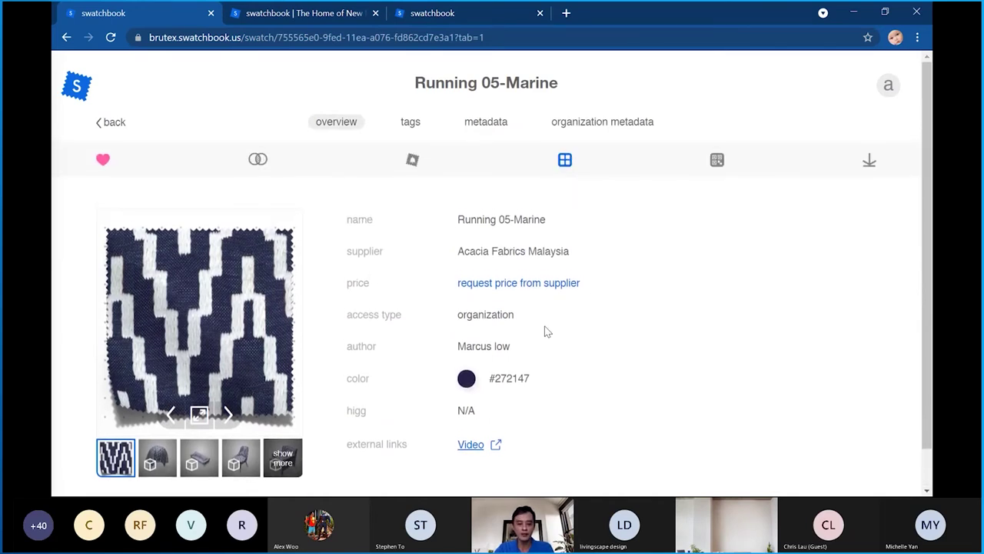
scroll(520, 351, "down", 1)
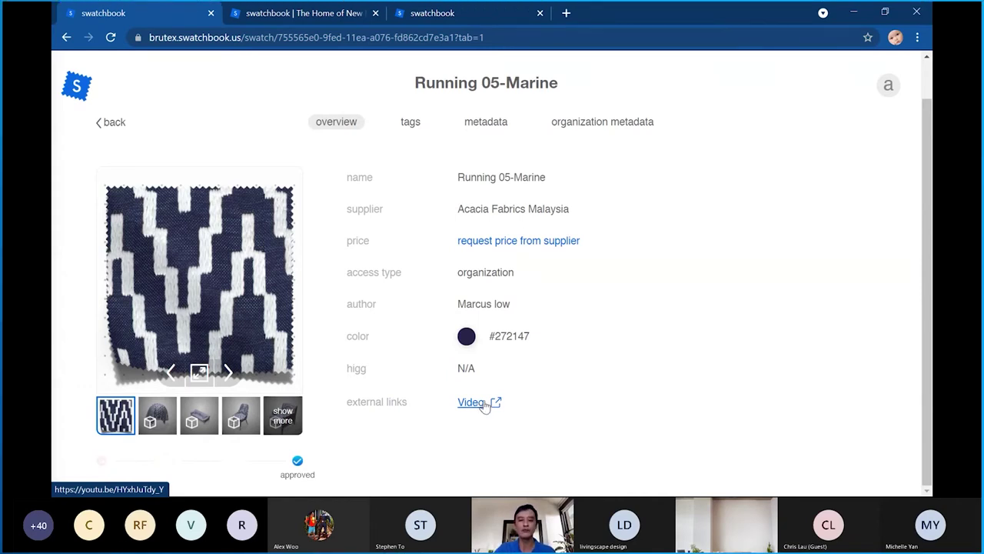
left_click(484, 403)
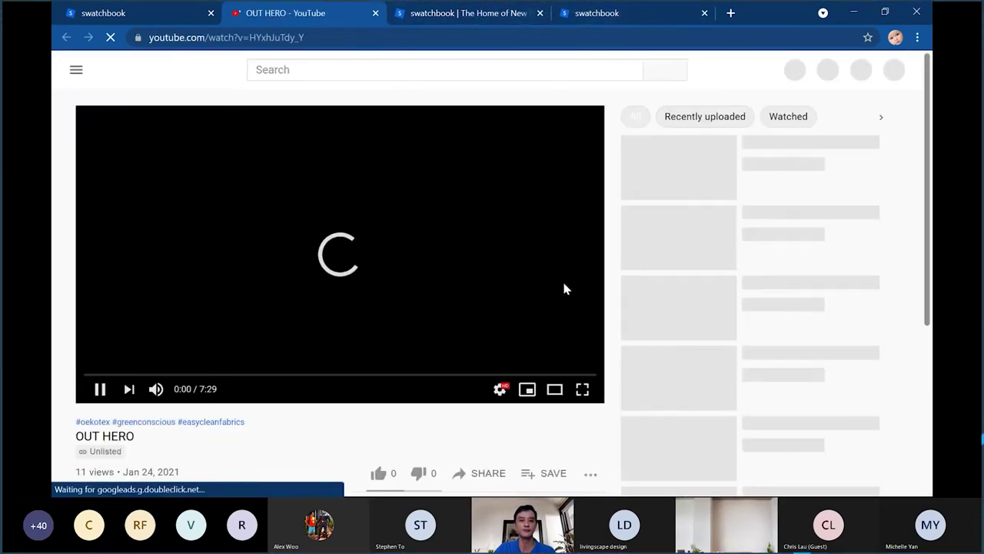
left_click(100, 389)
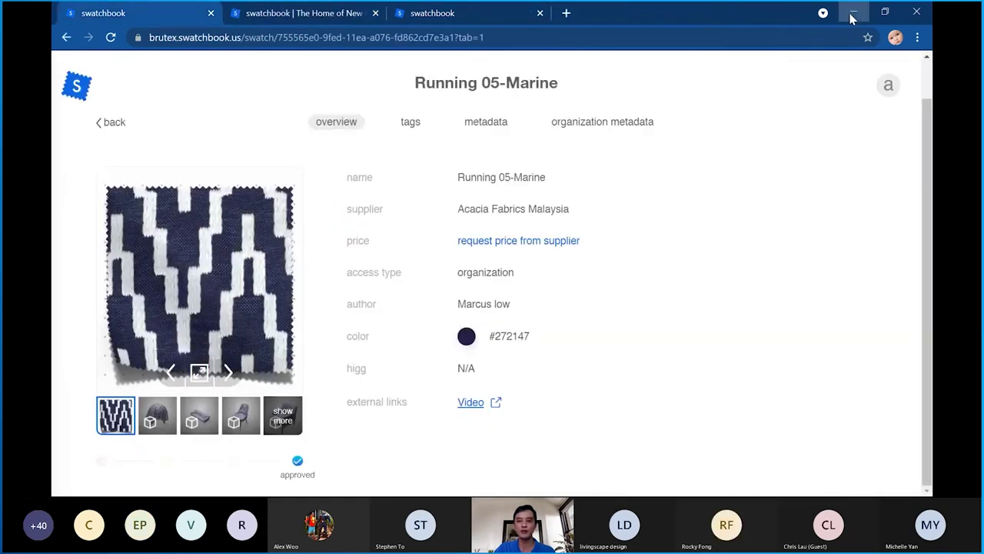
Check the Teams meeting window behind the browser, minimize it and bring the swatchbook browser window back
left_click(856, 14)
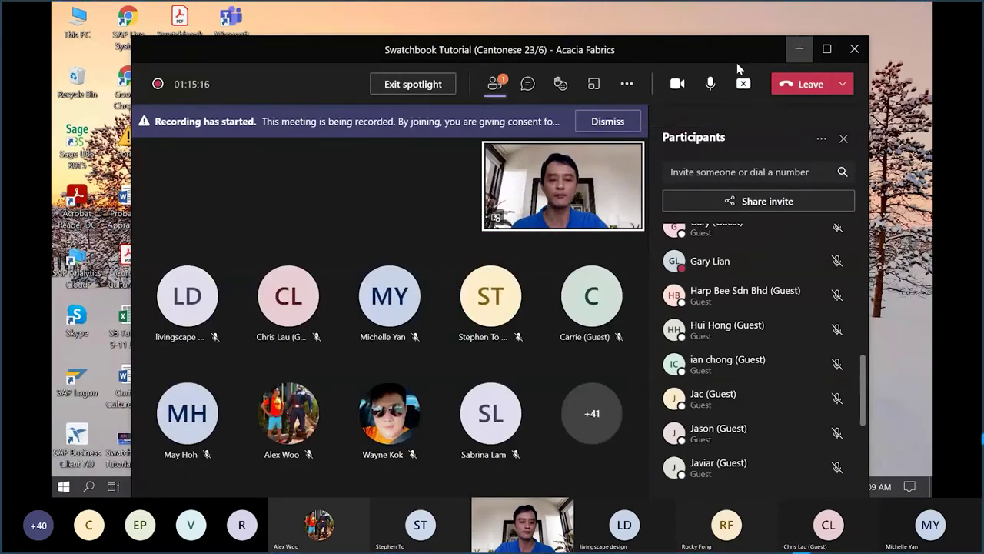
left_click(801, 50)
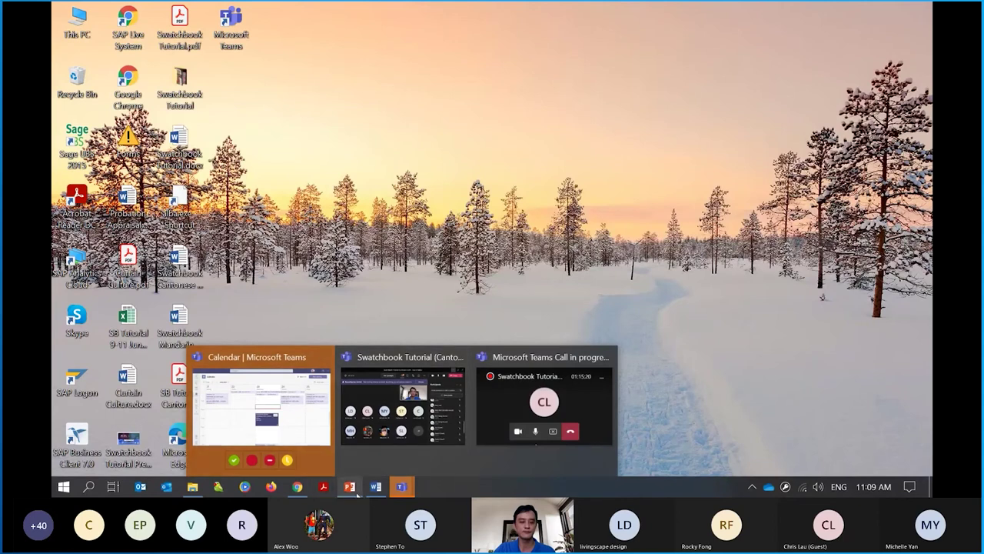
left_click(295, 488)
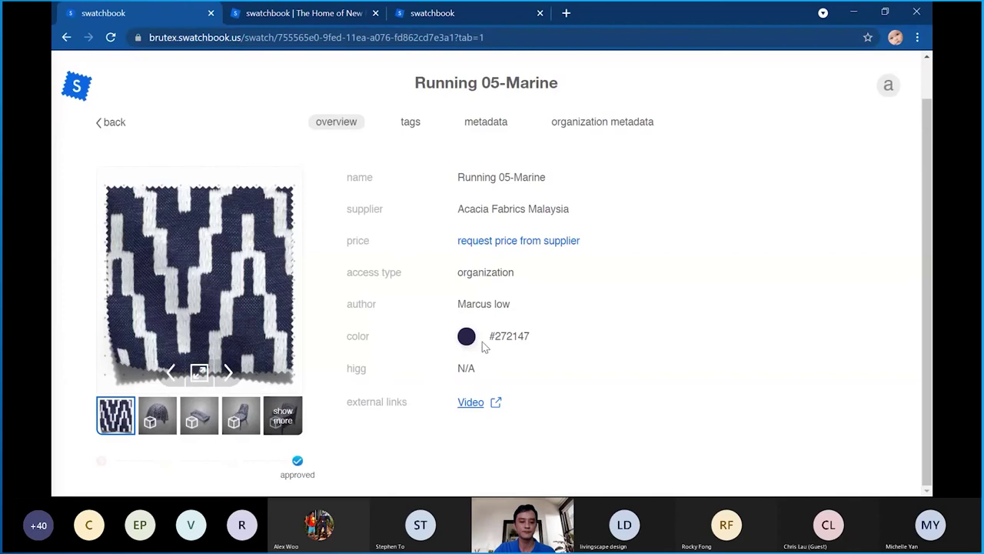
Play part of the Running 05-Marine swatch's external video, pause it and close the video page
left_click(470, 404)
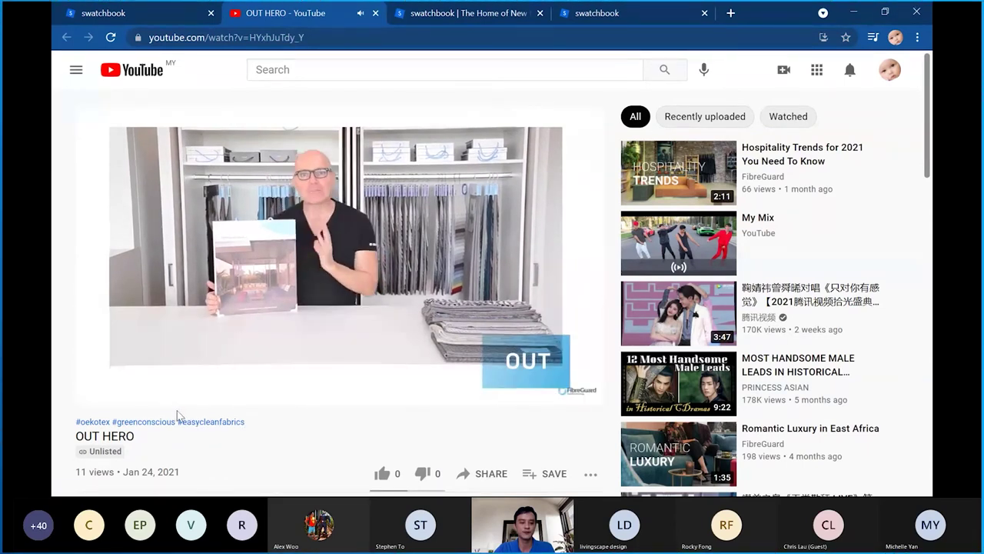
left_click(100, 389)
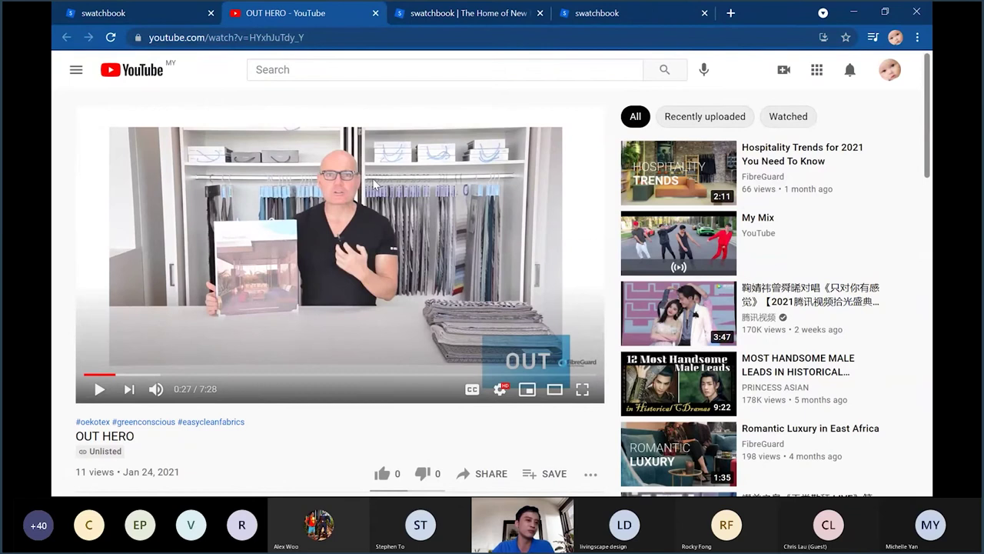
left_click(375, 13)
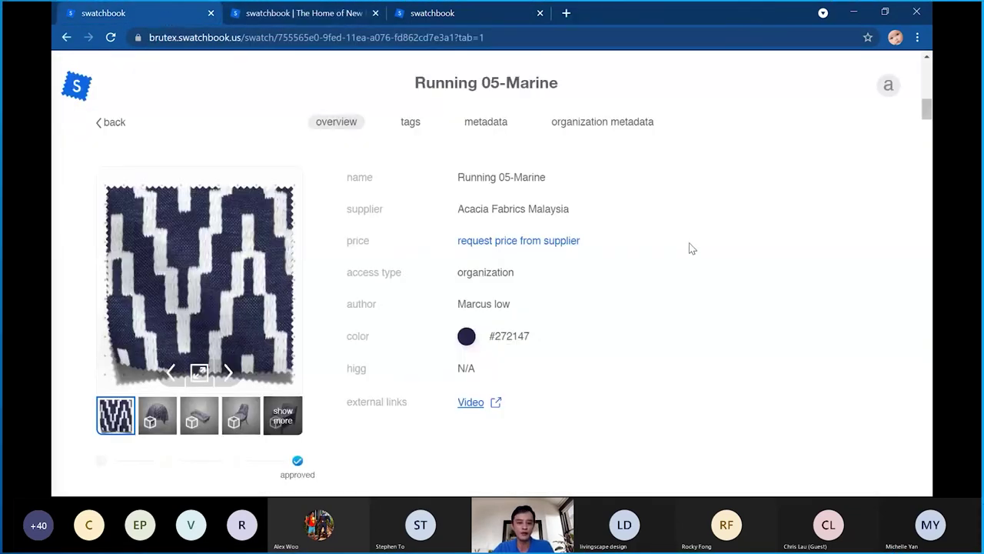
Return to the start of the favorite materials list and open the collection picker on the Congress 05-Stellar swatch
left_click(112, 125)
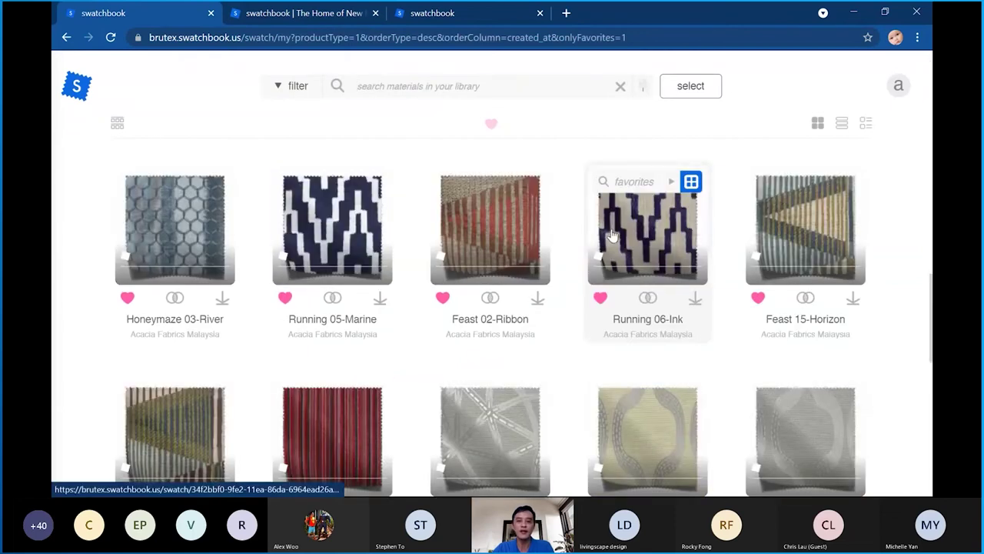
scroll(613, 229, "up", 10)
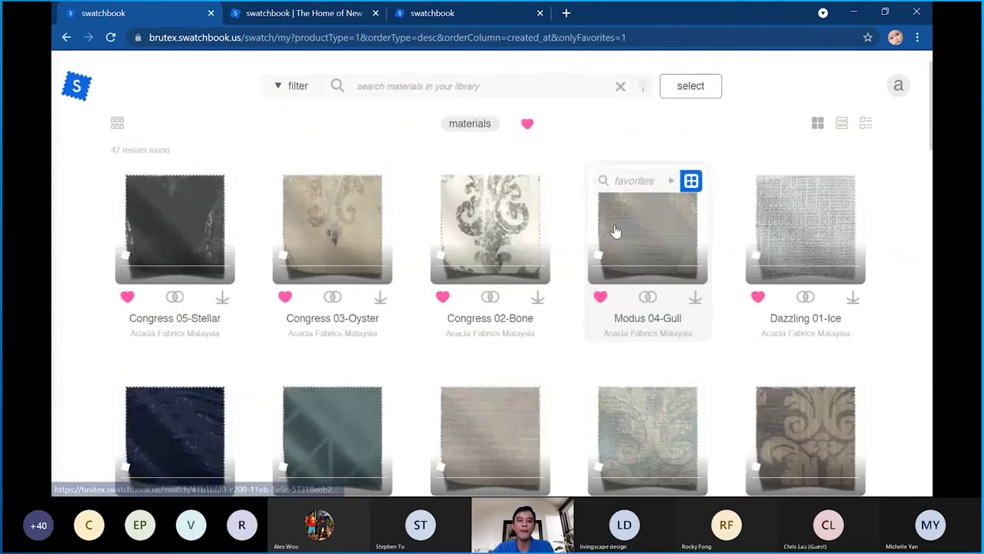
mouse_move(504, 256)
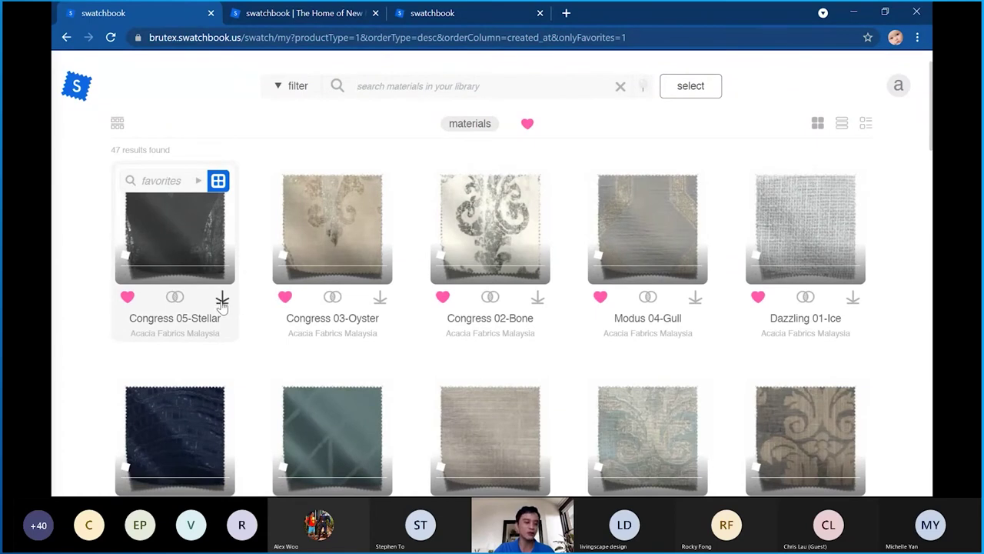
left_click(171, 181)
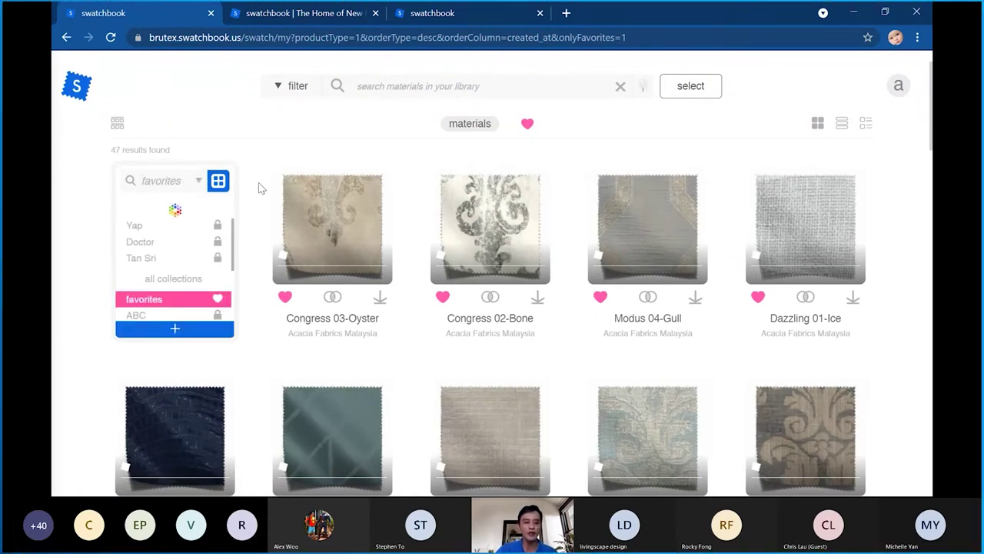
Add the Damian 07-Blossom swatch to the Doctor and Tan Sri collections directly from the favorites list
scroll(474, 315, "down", 2)
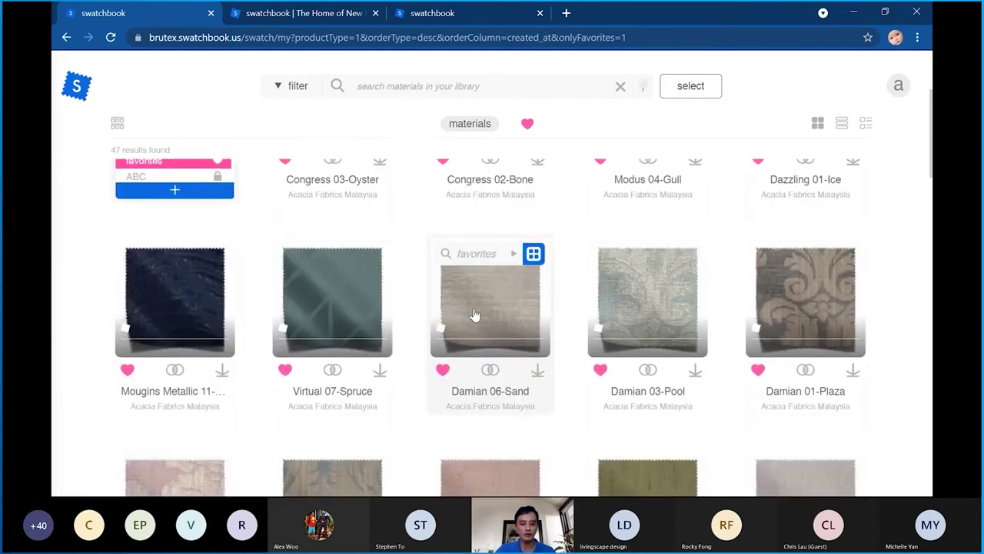
scroll(474, 315, "down", 1)
scroll(473, 314, "down", 1)
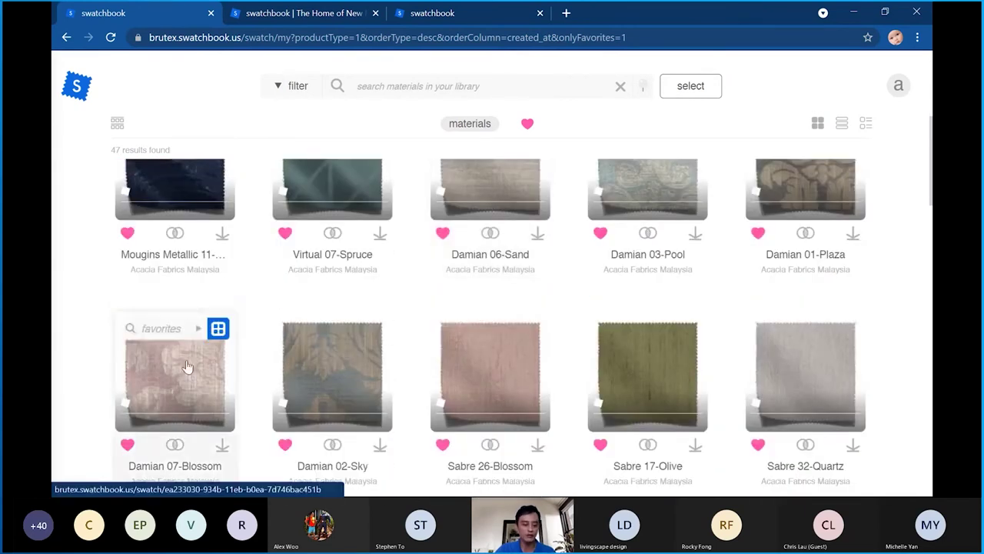
scroll(187, 366, "down", 1)
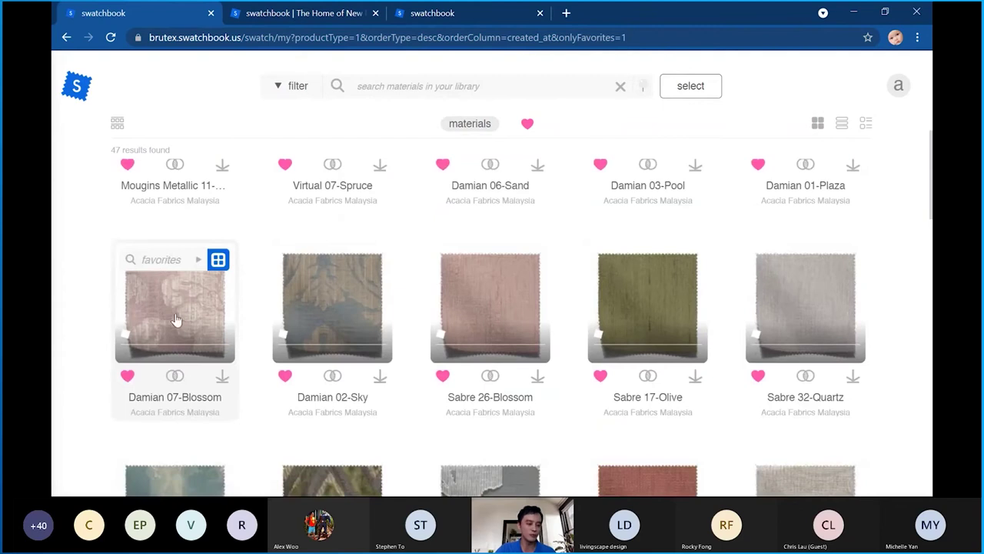
left_click(176, 260)
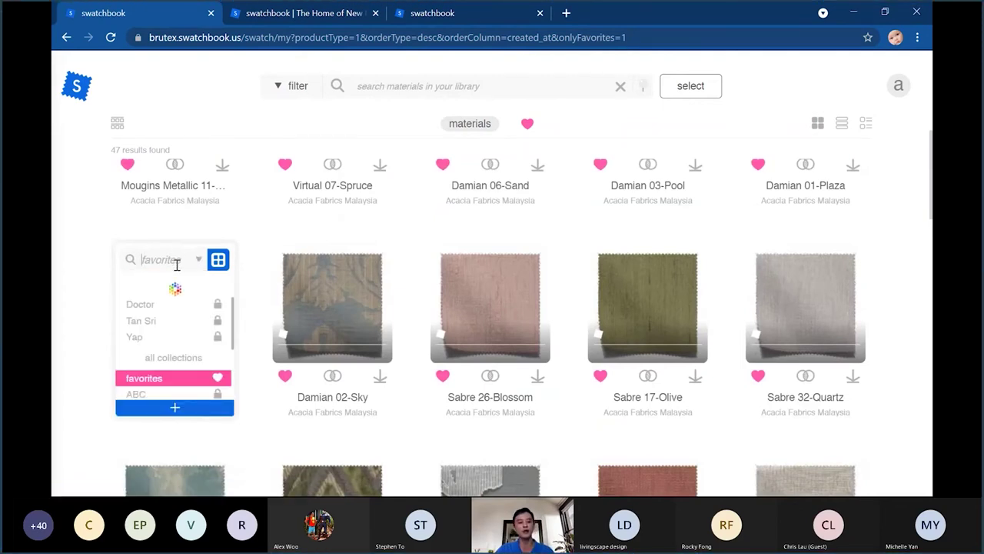
left_click(169, 312)
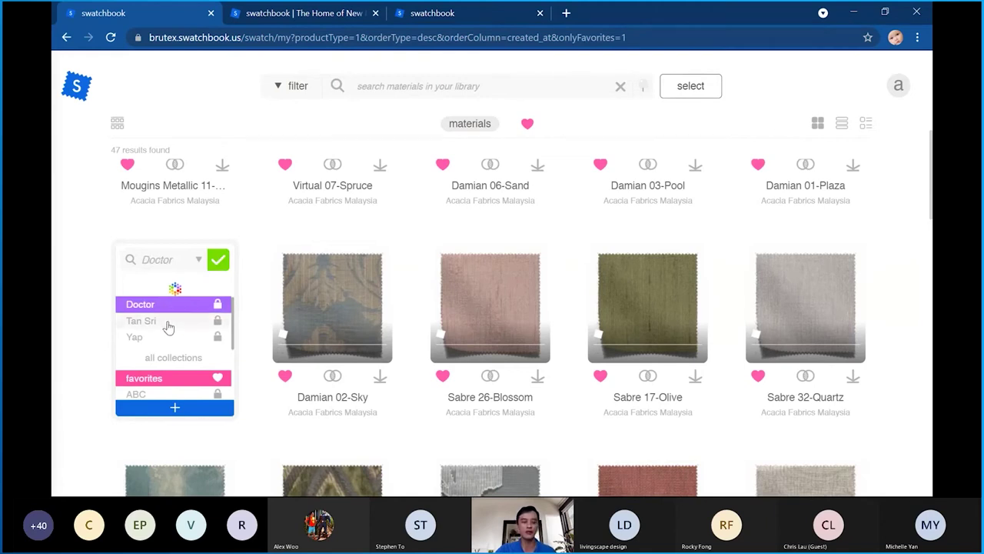
left_click(168, 323)
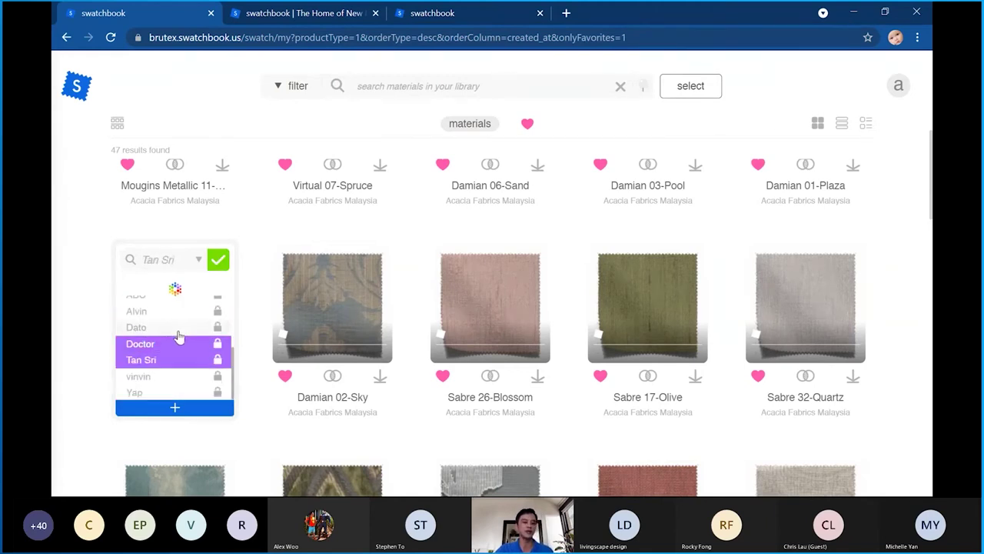
Toggle the Damian 07-Blossom swatch's vinvin and Doctor collection memberships on and off, and open and discard the new collection form
left_click(170, 379)
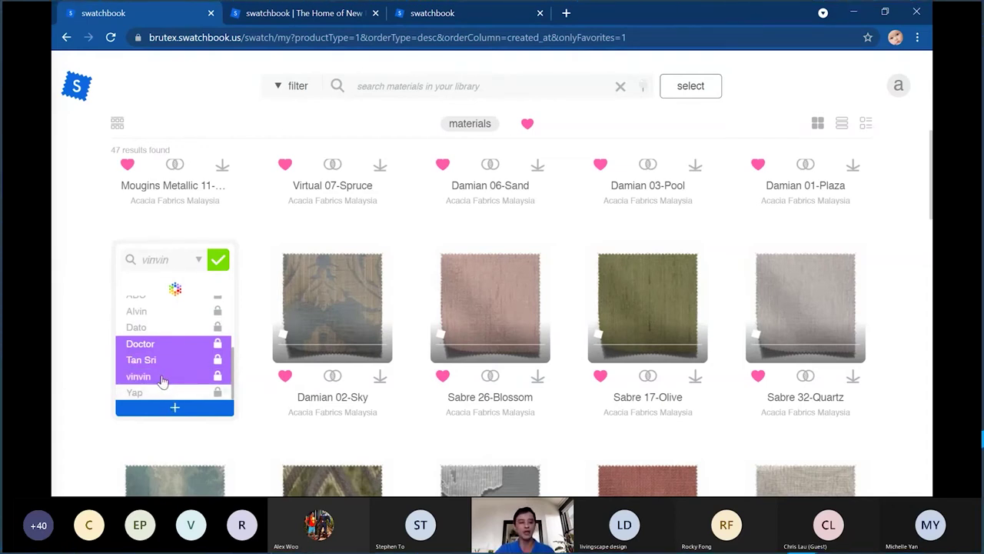
left_click(162, 377)
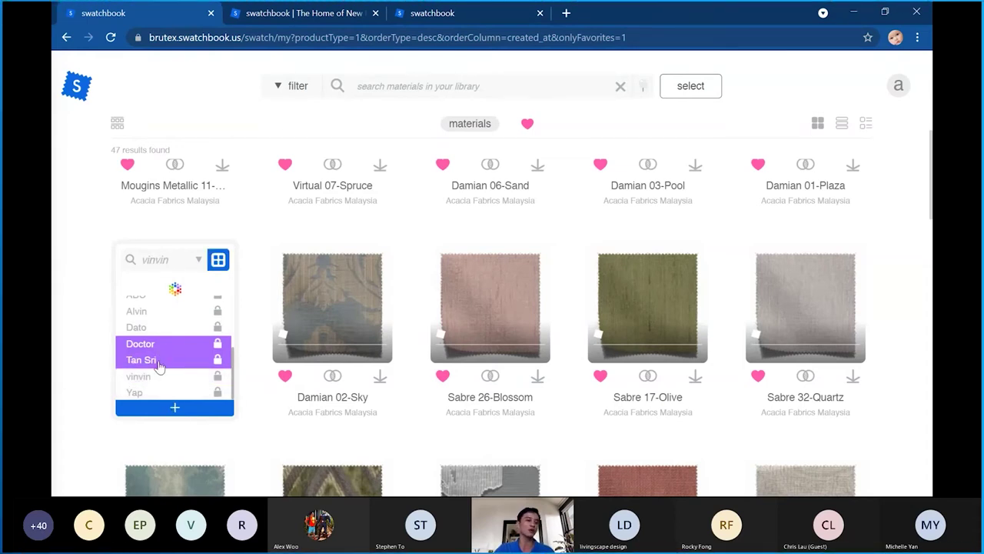
left_click(162, 349)
left_click(162, 347)
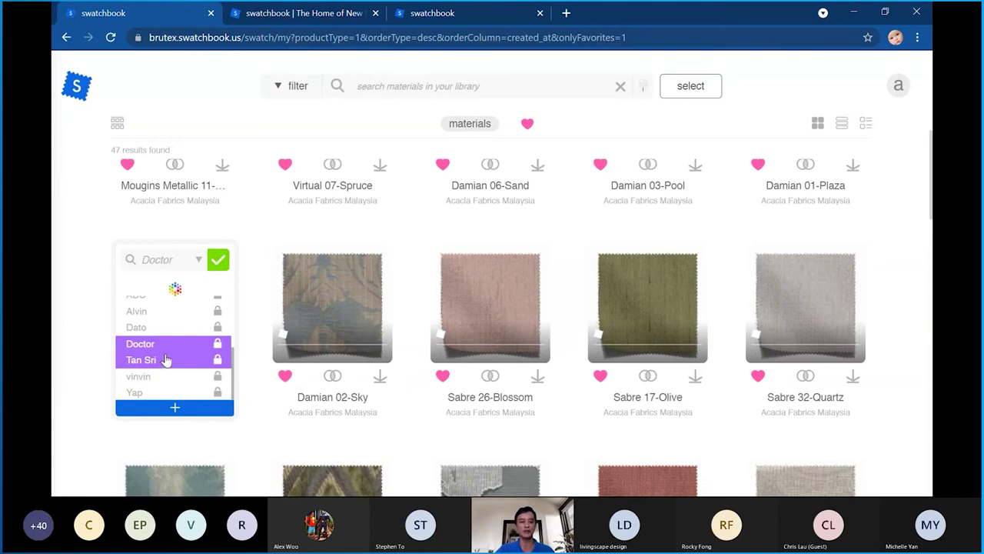
left_click(175, 409)
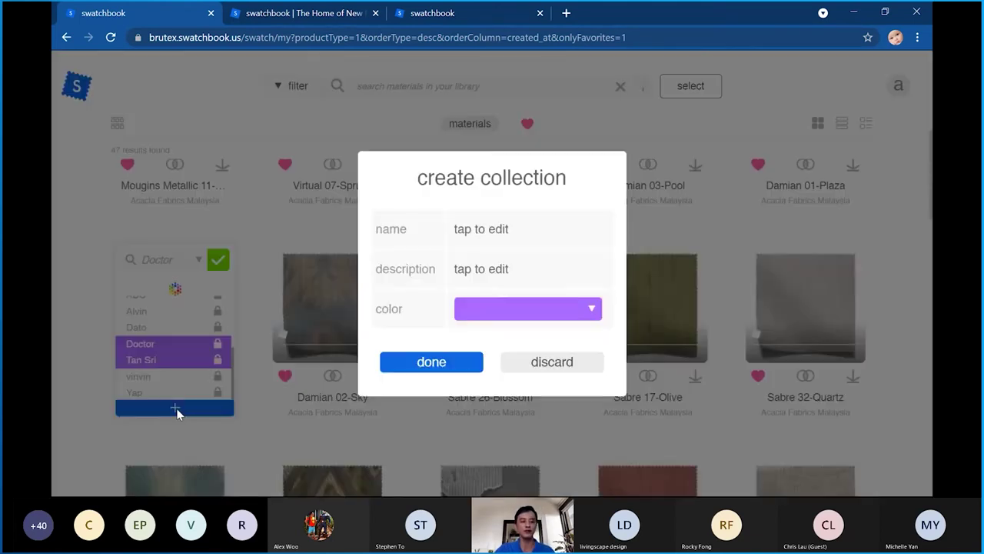
left_click(552, 362)
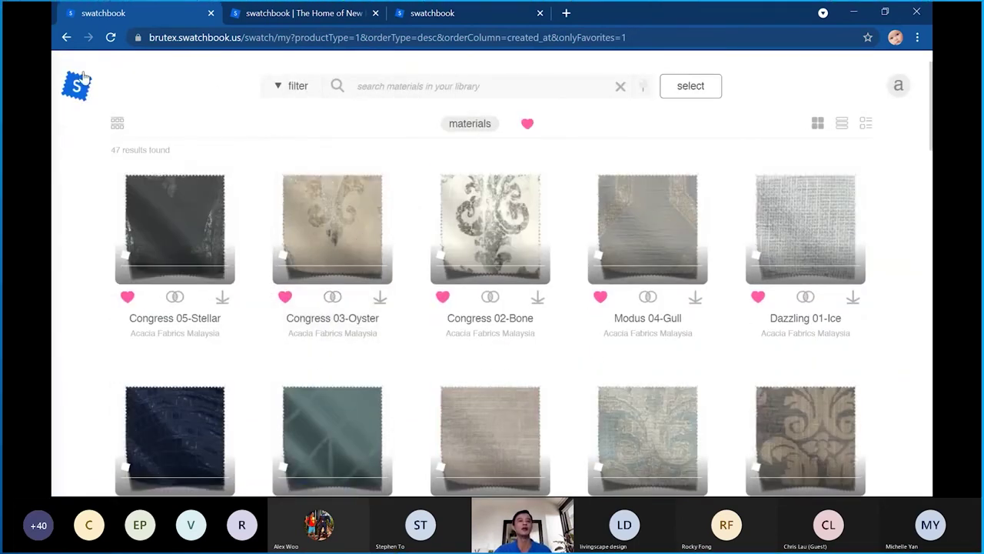
Leave the favorites for the full library and look at the available filter categories
left_click(117, 123)
left_click(105, 157)
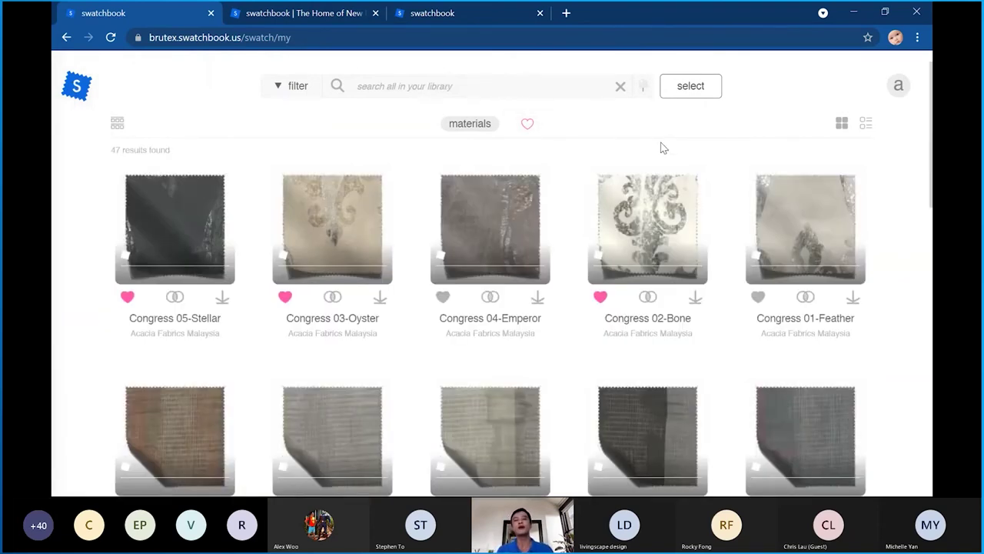
left_click(295, 86)
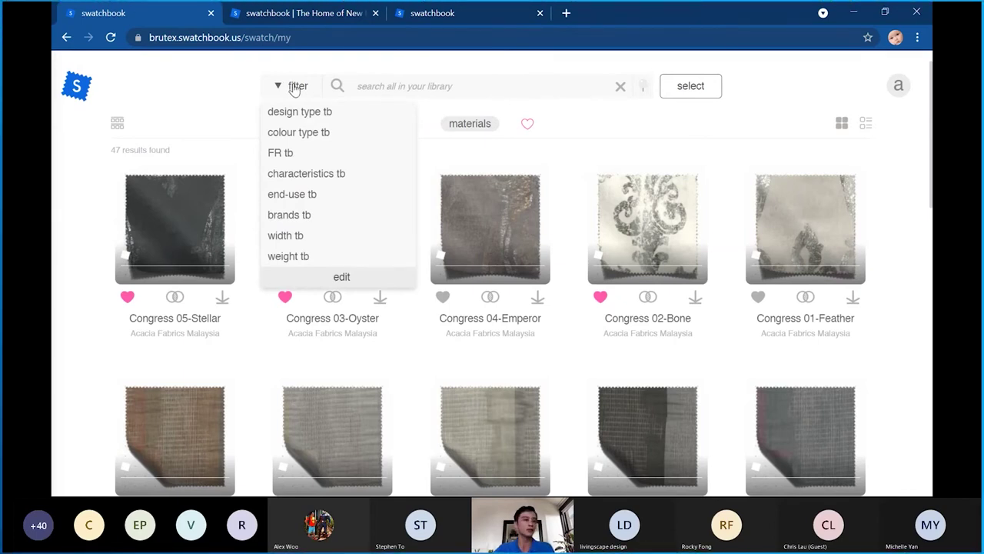
Reopen the full library and restrict its list to materials
left_click(117, 123)
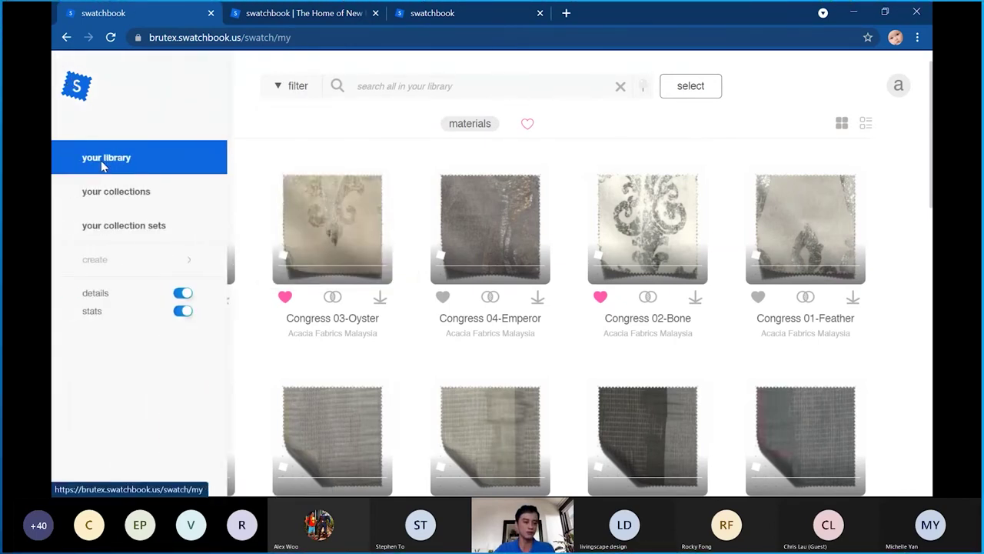
left_click(103, 159)
mouse_move(534, 182)
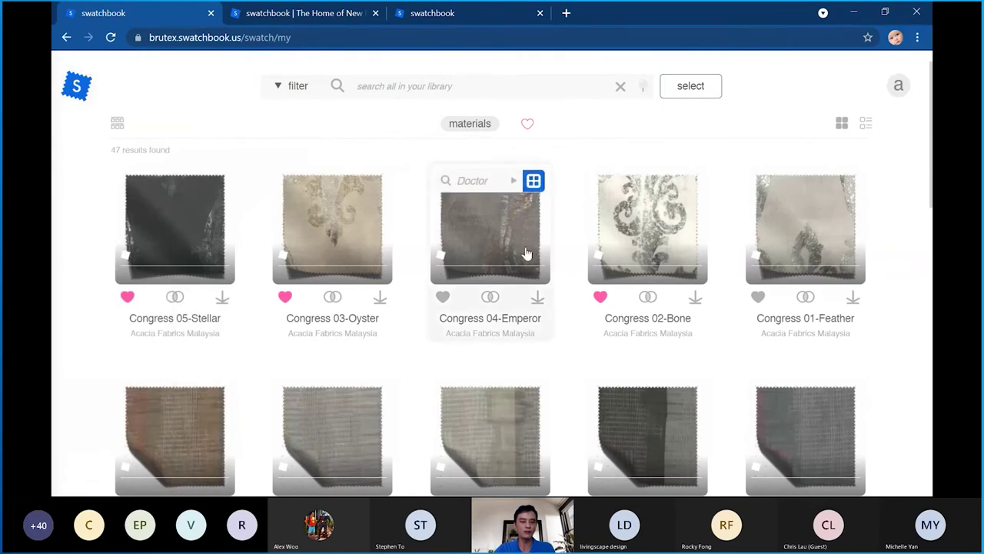
left_click(466, 124)
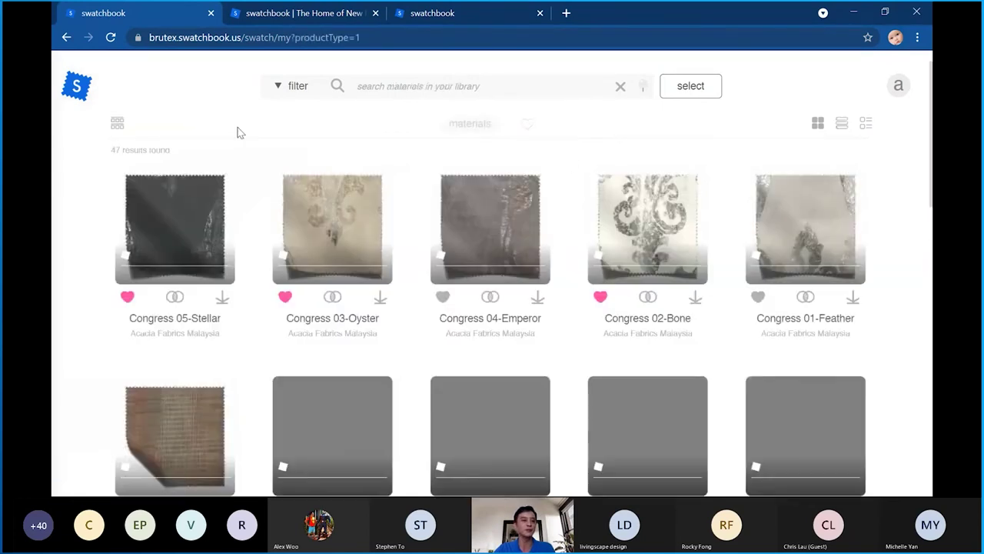
Go to your collections and look through the ones created by you
mouse_move(79, 91)
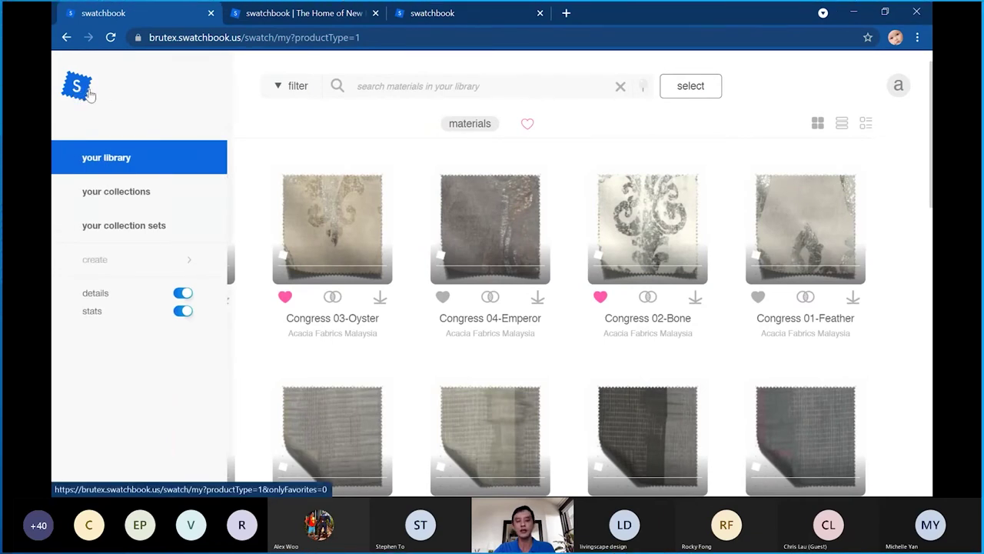
left_click(115, 192)
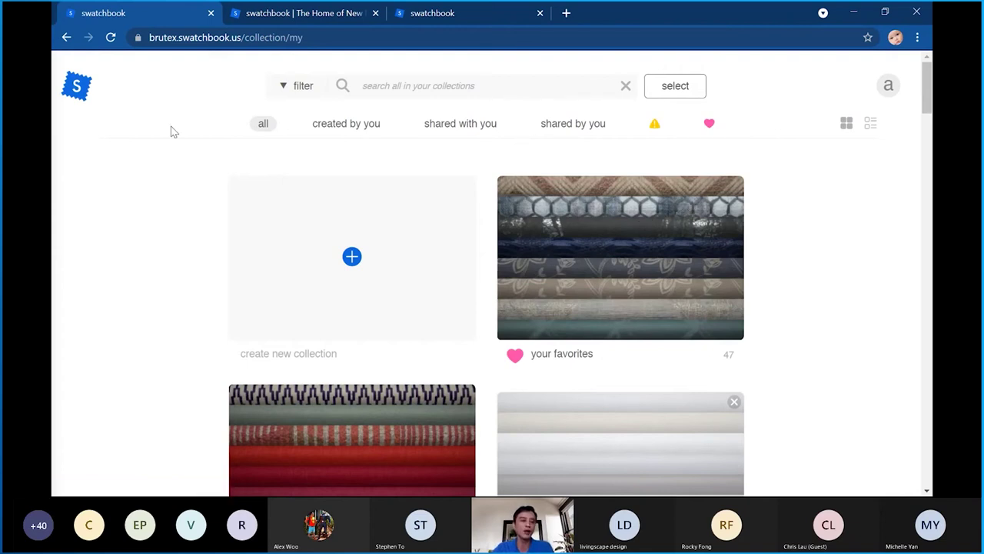
mouse_move(61, 185)
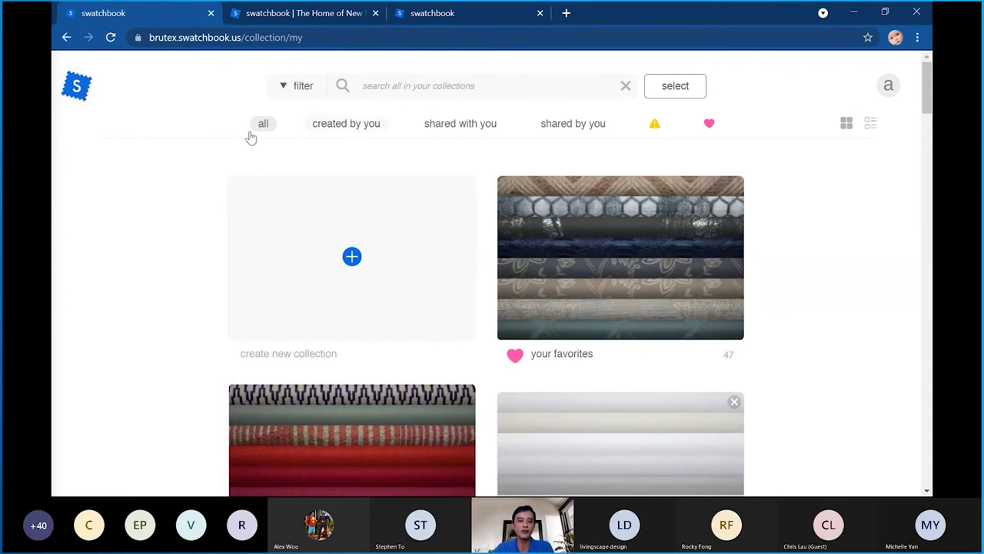
left_click(346, 123)
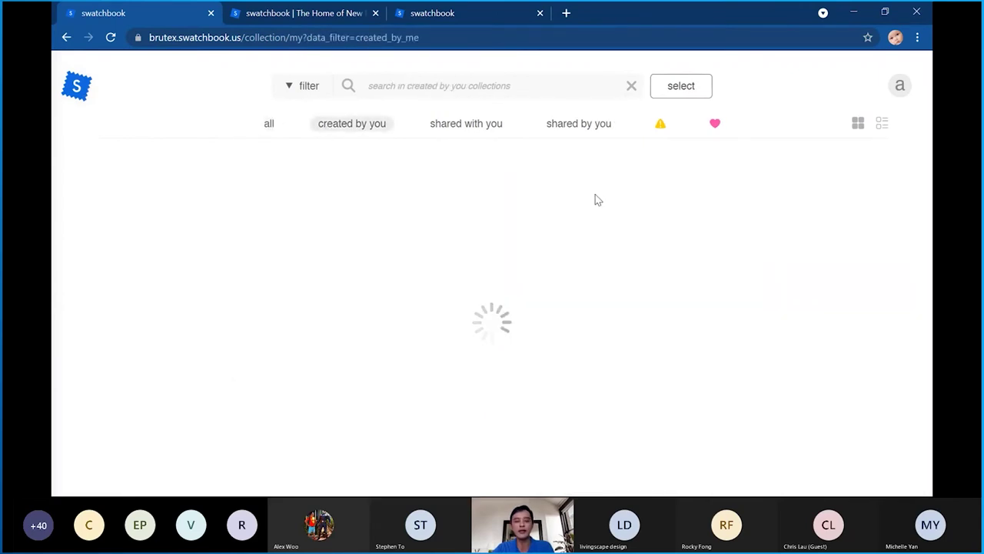
scroll(602, 234, "down", 1)
scroll(603, 238, "down", 6)
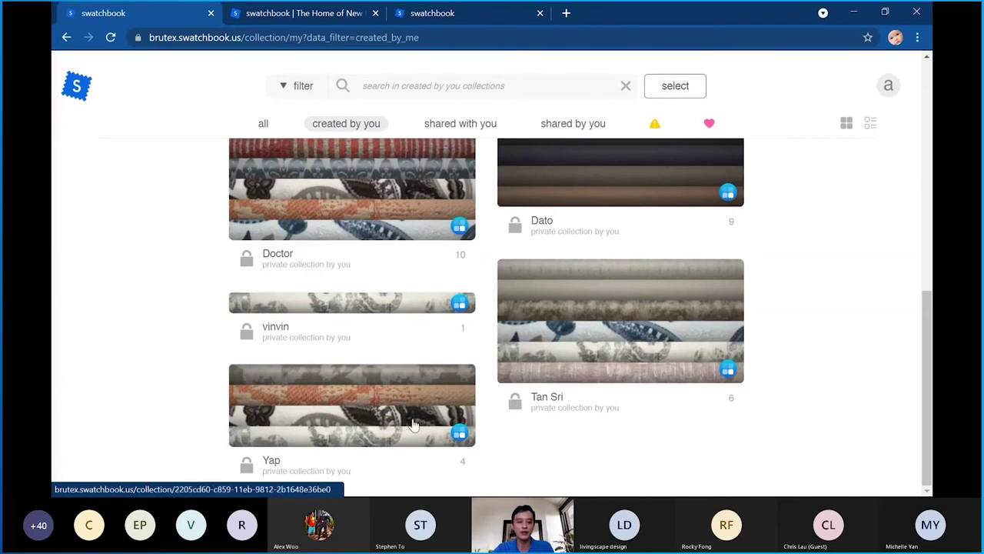
scroll(305, 389, "up", 2)
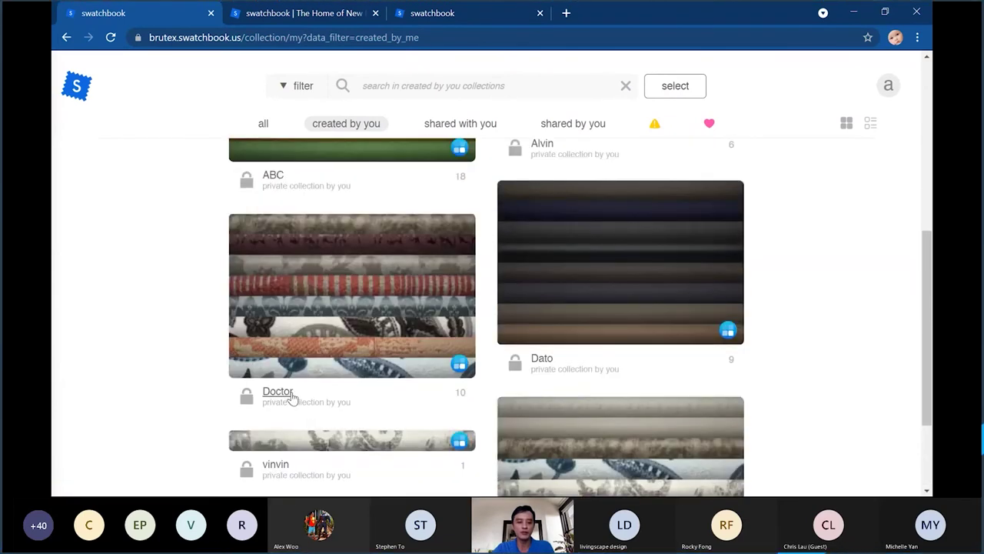
scroll(544, 362, "up", 5)
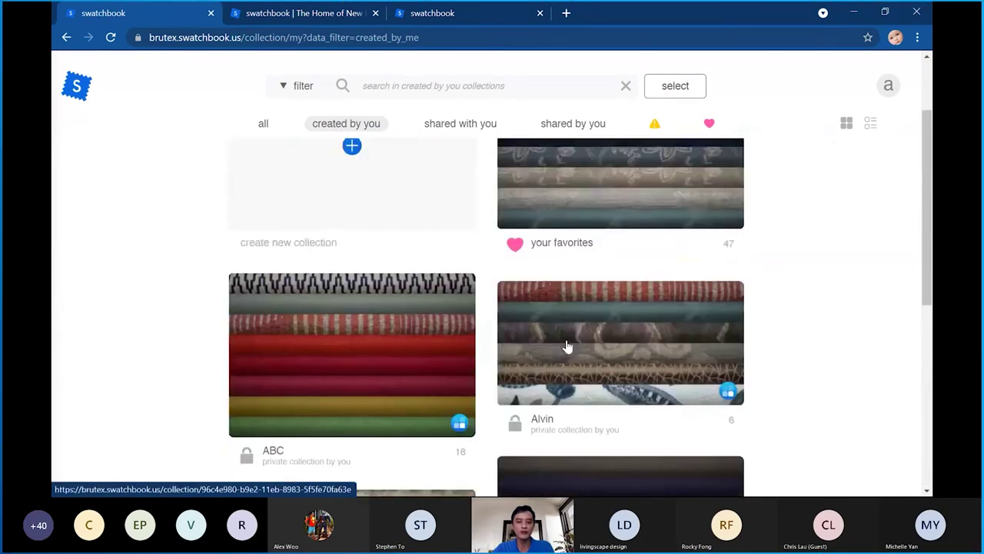
Browse the collections shared with you and return to the start of the list
left_click(452, 127)
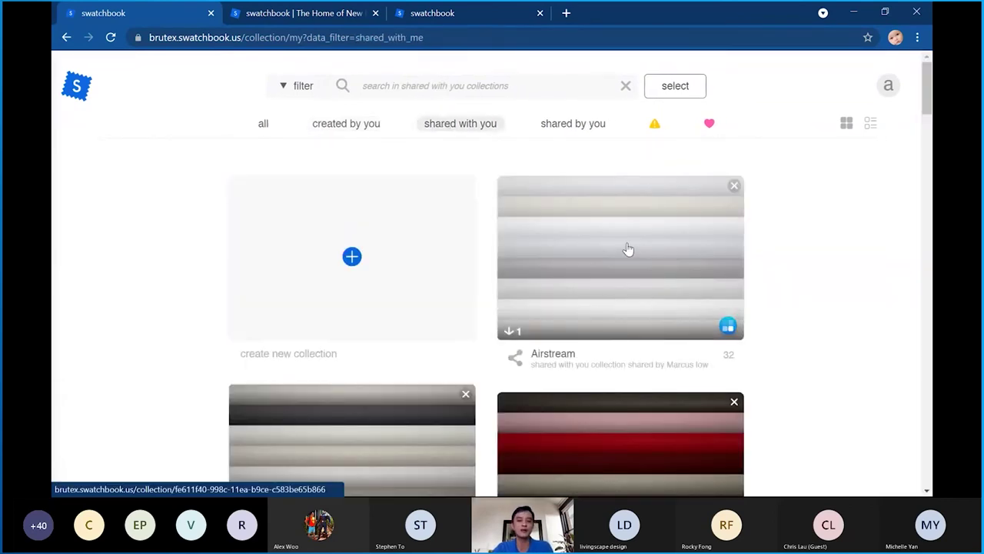
scroll(637, 250, "down", 5)
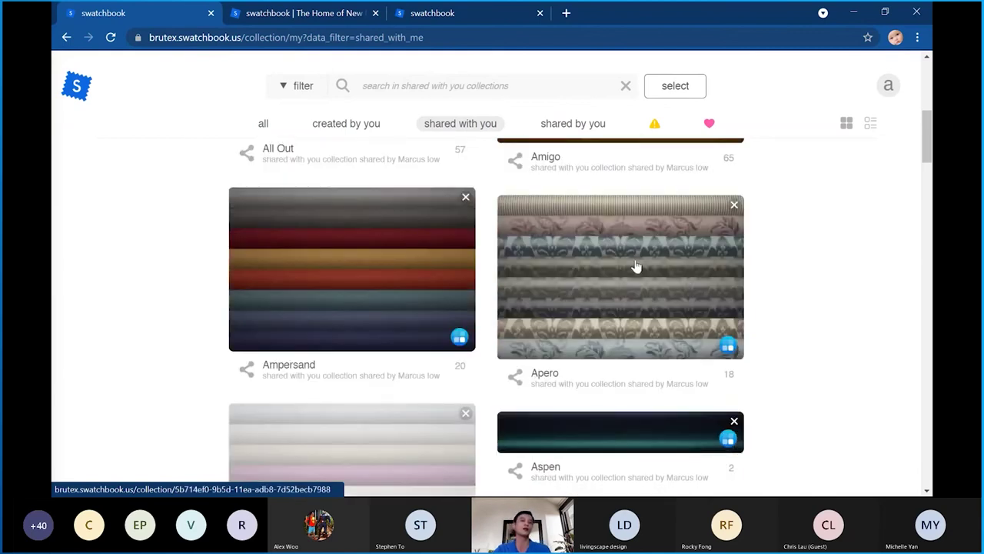
scroll(644, 314, "down", 9)
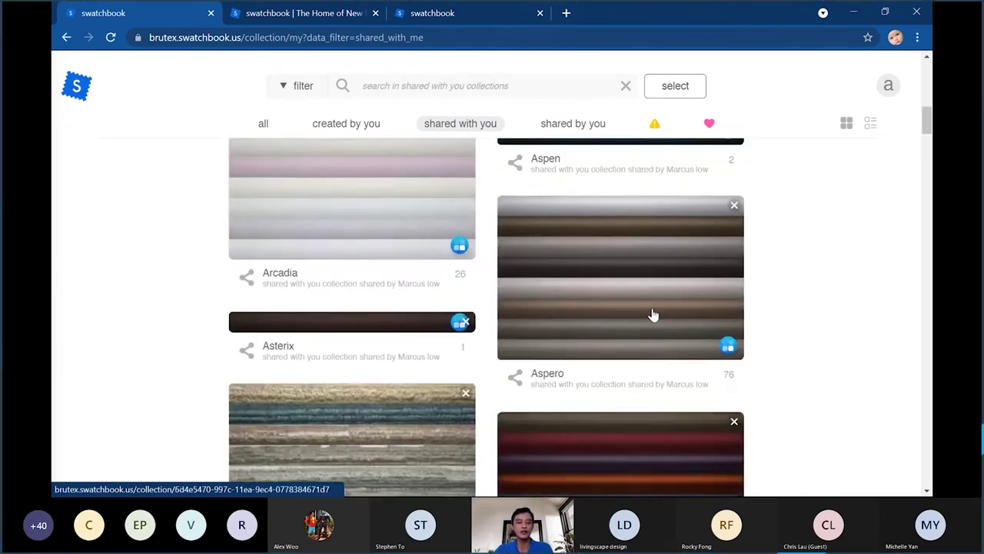
scroll(653, 309, "down", 5)
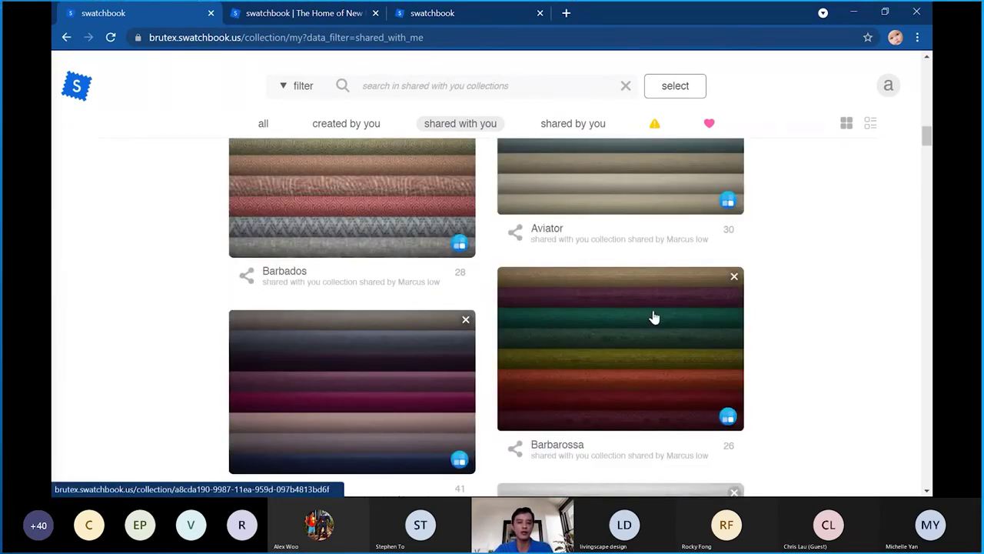
scroll(652, 317, "up", 20)
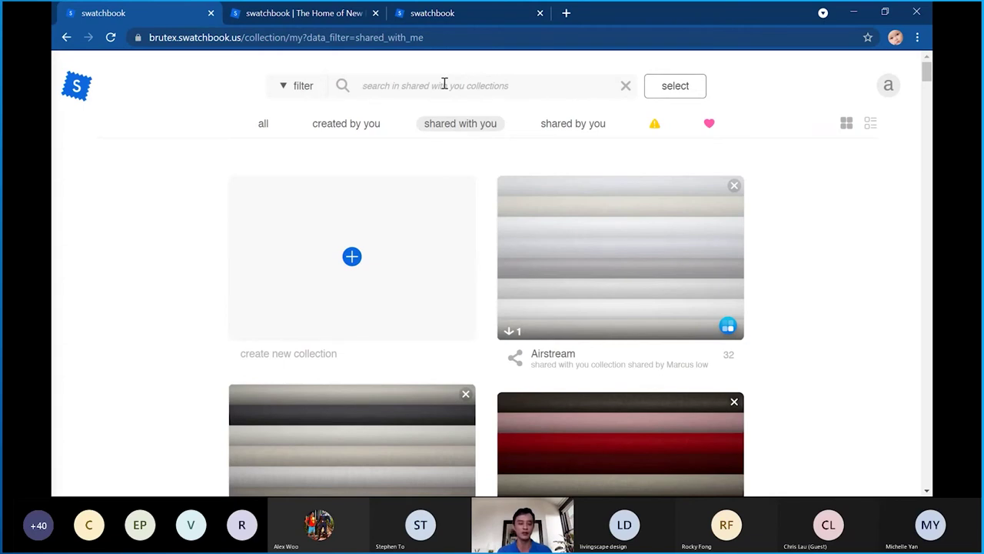
Search the shared collections for "lambada", open the Lambada collection and look through its swatches
type("lam")
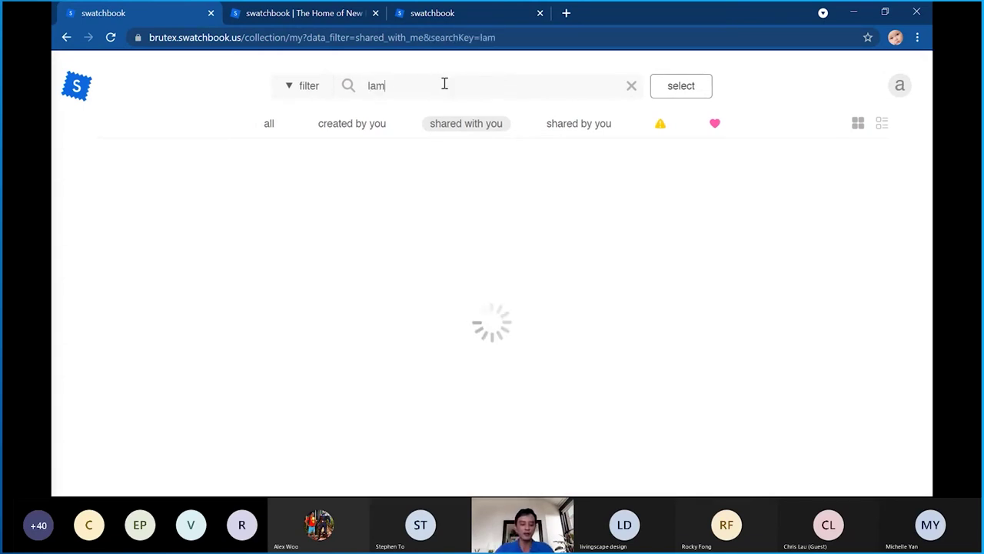
type("bada")
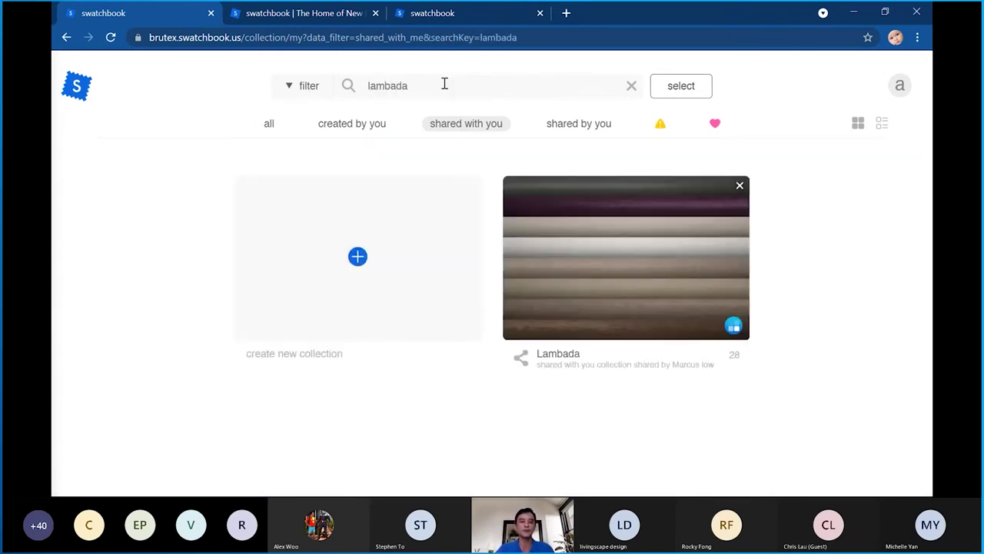
left_click(587, 268)
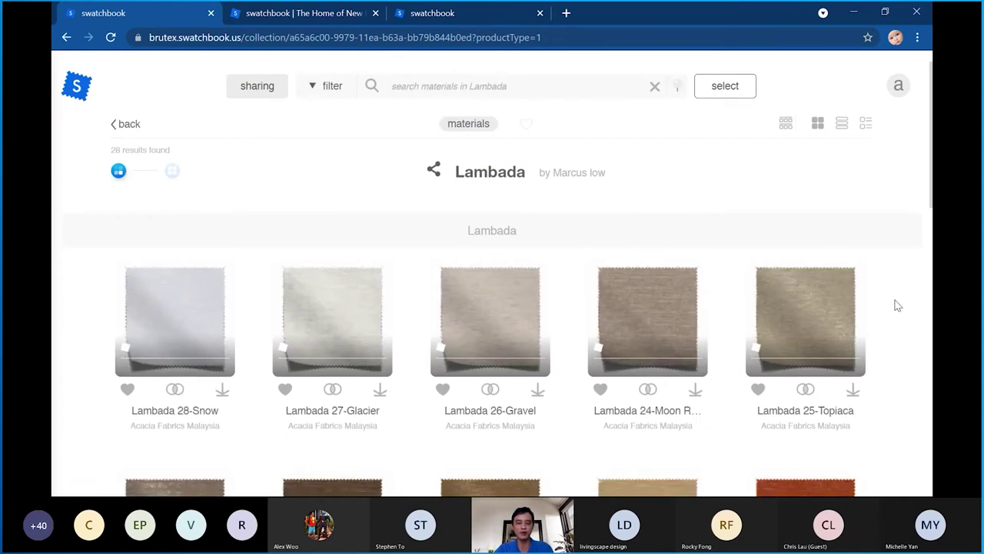
scroll(895, 306, "down", 3)
scroll(896, 306, "down", 2)
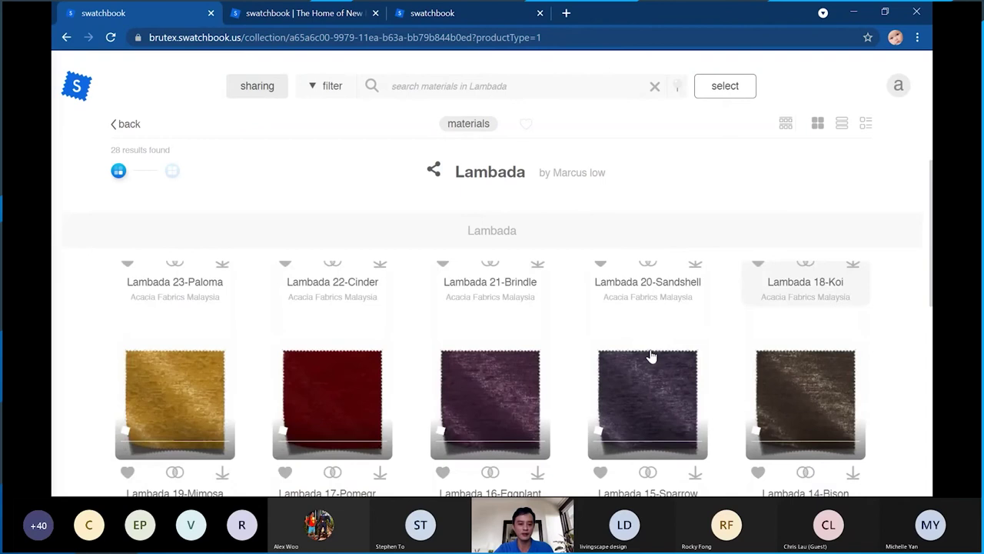
Review the overview details of the Lambada 19-Mimosa swatch and return to the Lambada collection
left_click(197, 418)
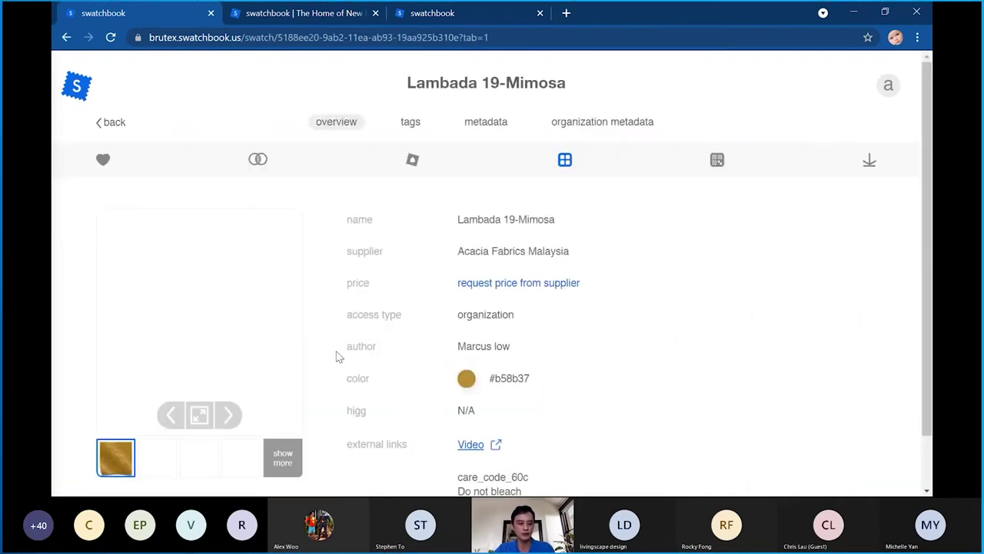
scroll(544, 333, "down", 1)
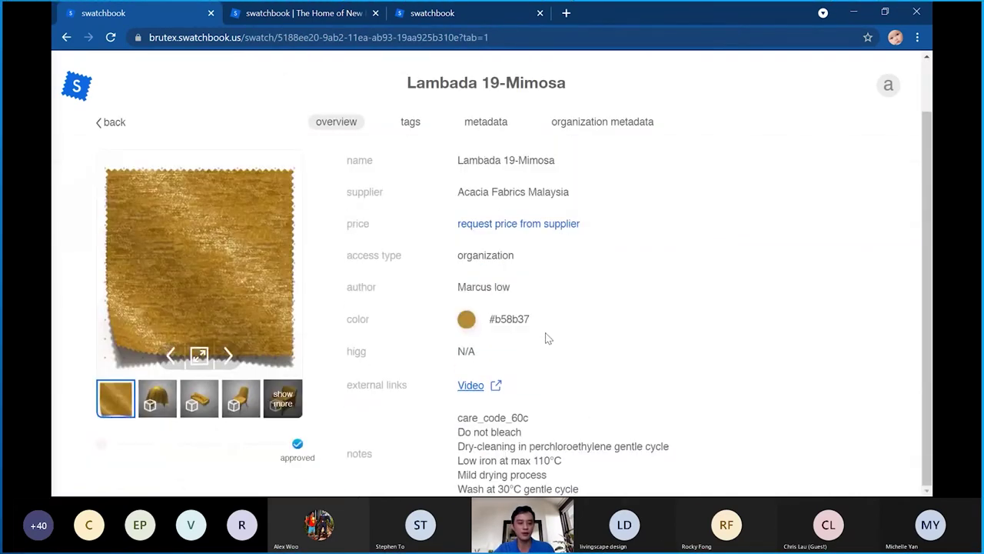
scroll(286, 333, "up", 1)
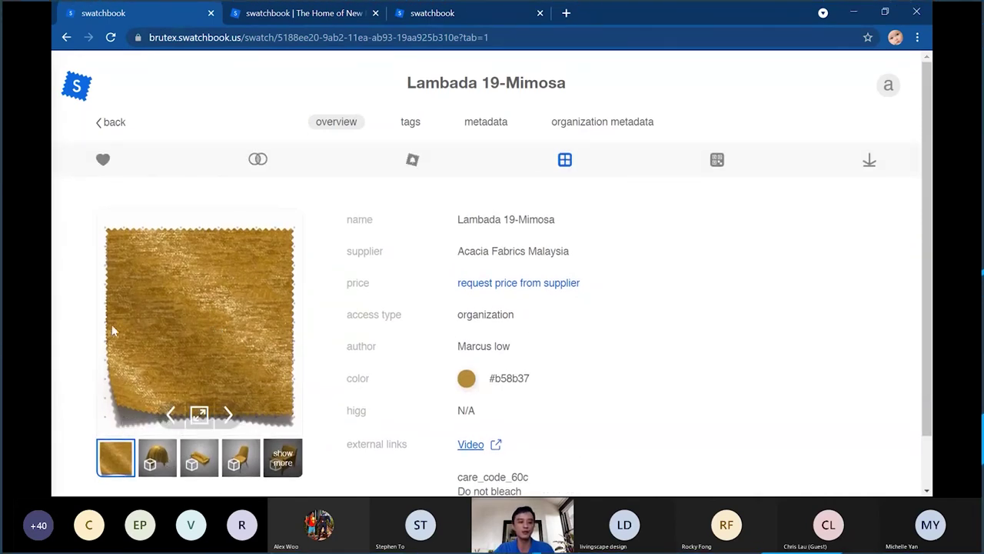
left_click(114, 125)
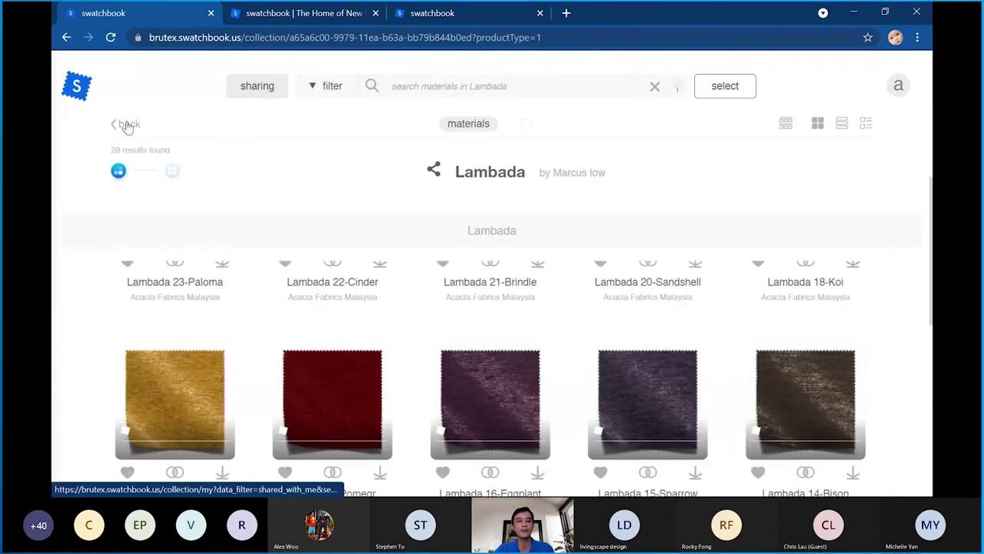
Leave the Lambada collection, clear the collection search and list only the collections created by you
left_click(127, 125)
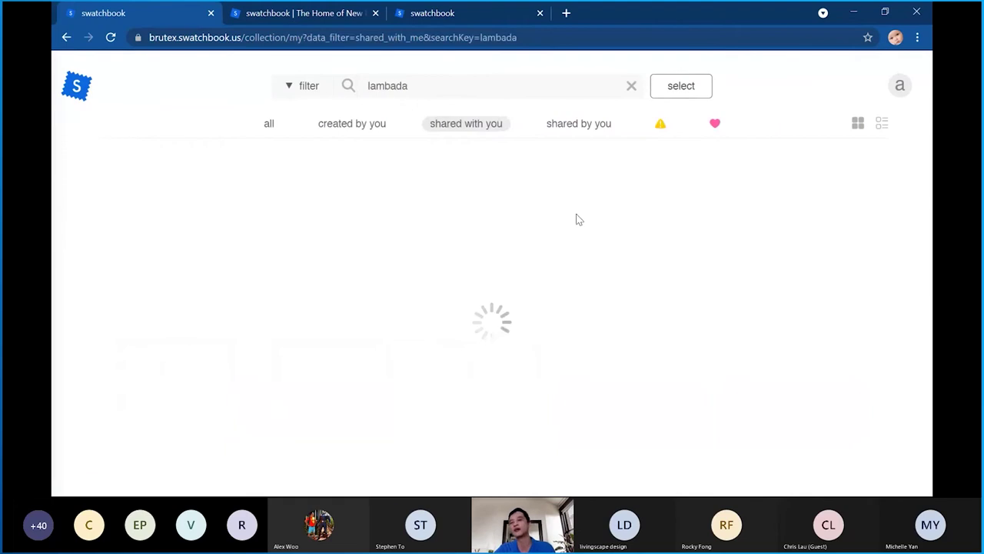
left_click(629, 88)
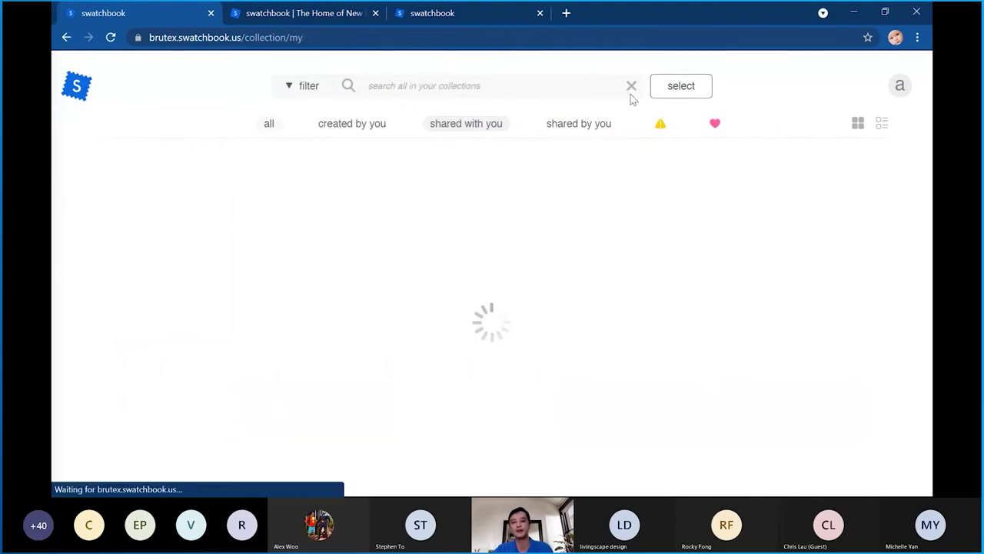
left_click(350, 127)
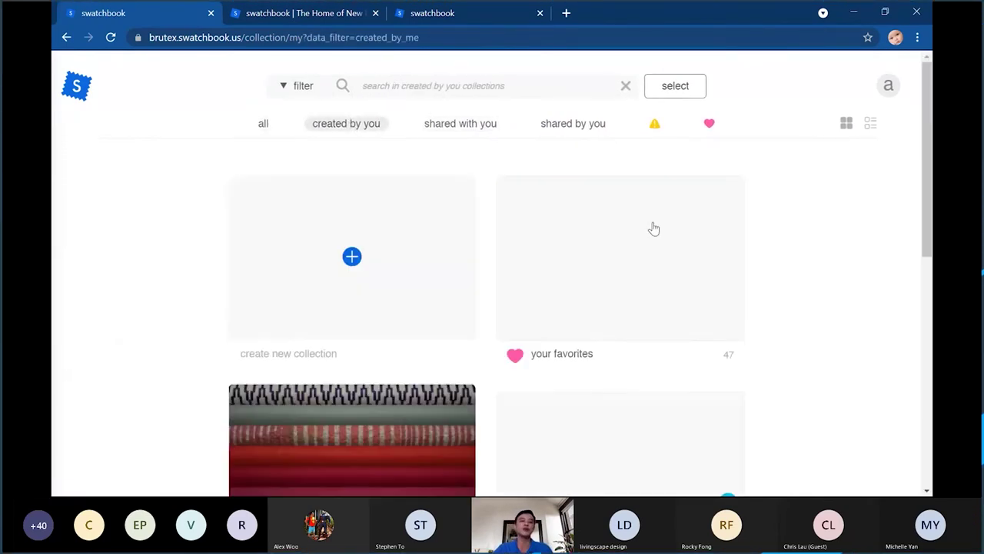
scroll(703, 255, "down", 1)
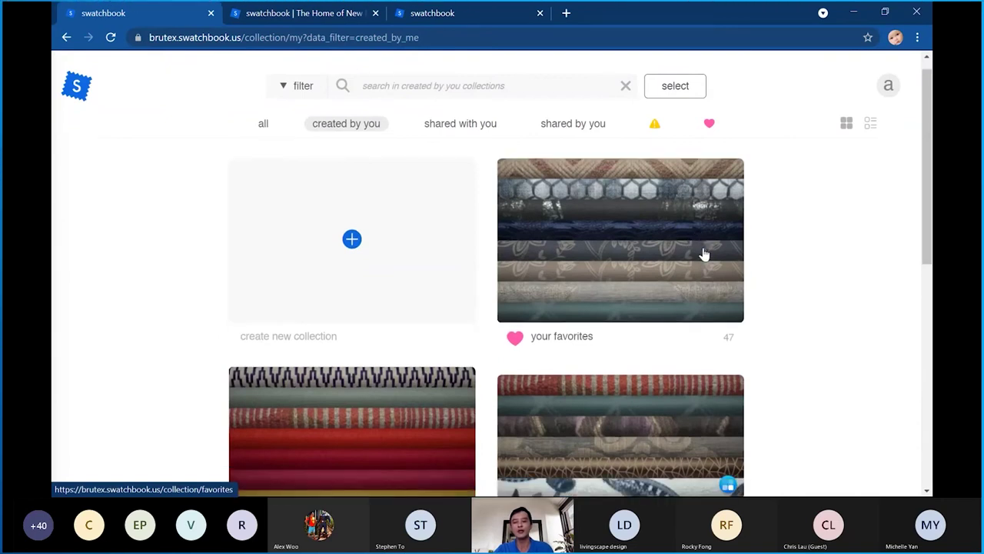
scroll(705, 252, "up", 1)
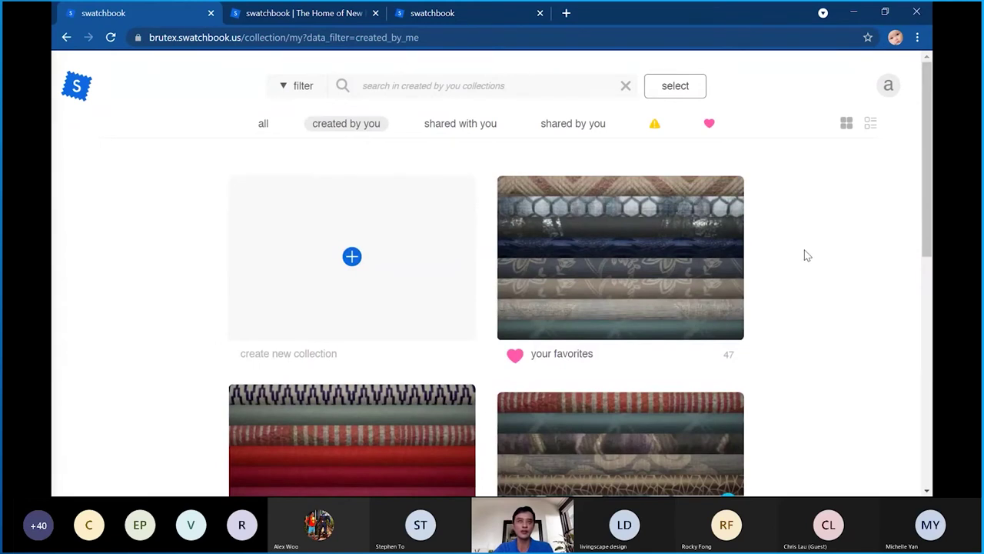
Select the ABC, Doctor and Dato collections together with the private collection beside ABC
scroll(806, 255, "down", 1)
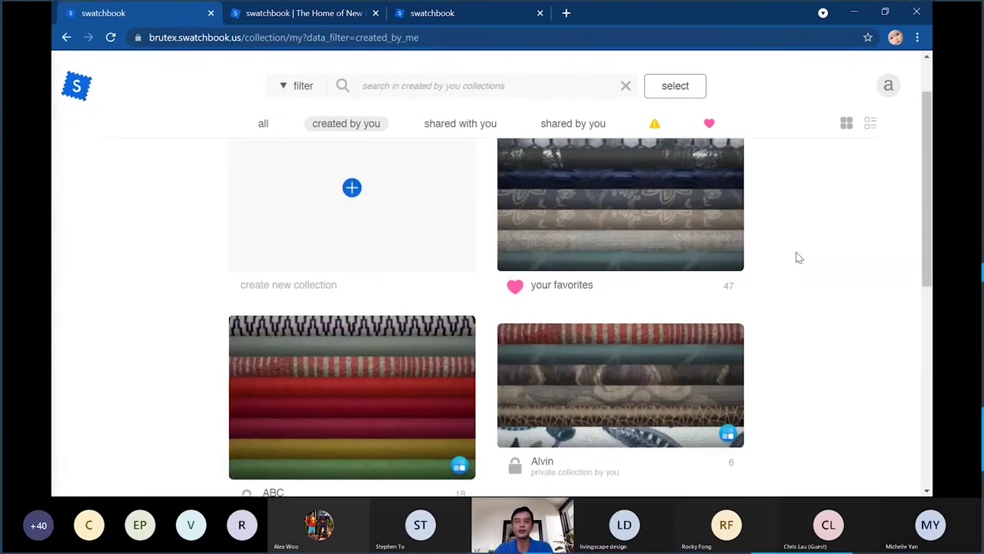
scroll(792, 256, "up", 1)
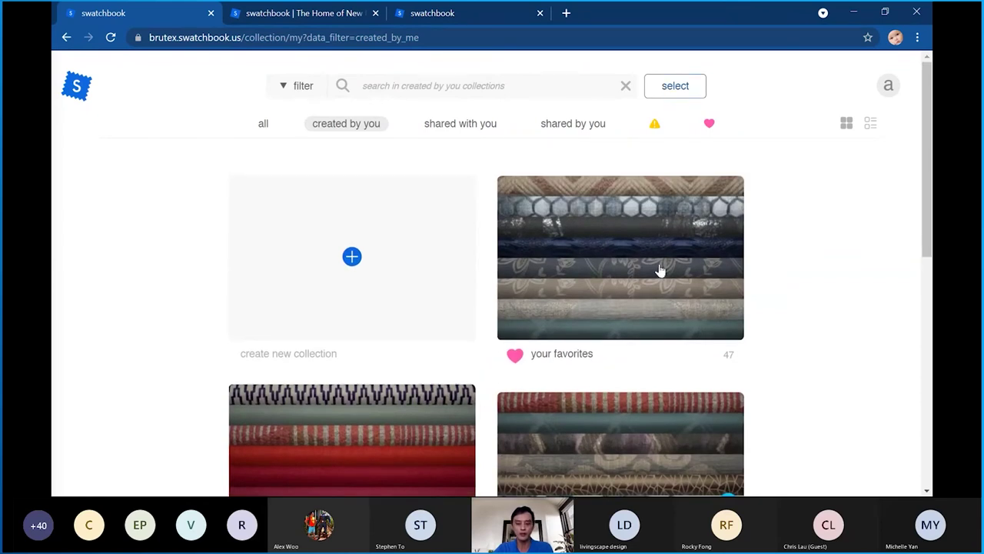
left_click(677, 89)
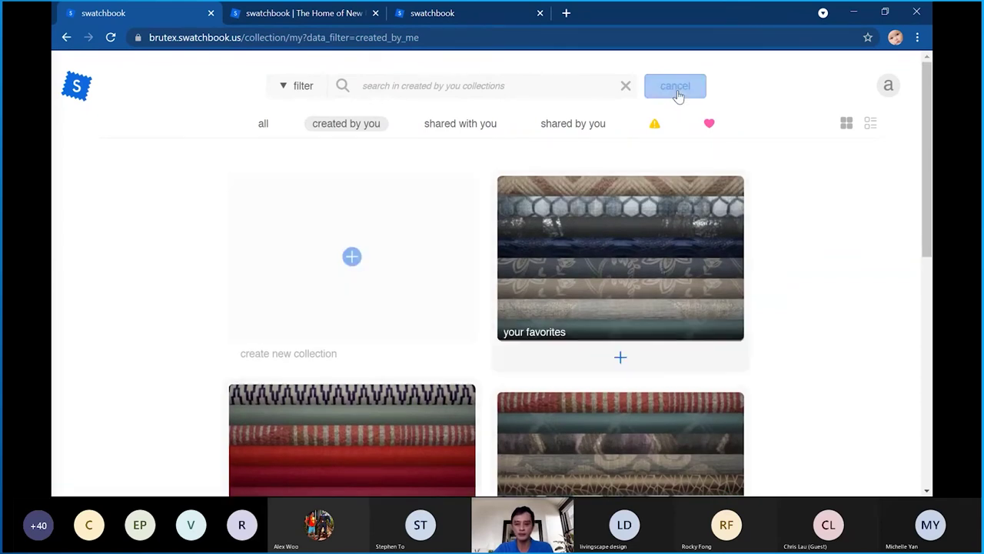
scroll(743, 188, "down", 2)
scroll(531, 221, "down", 2)
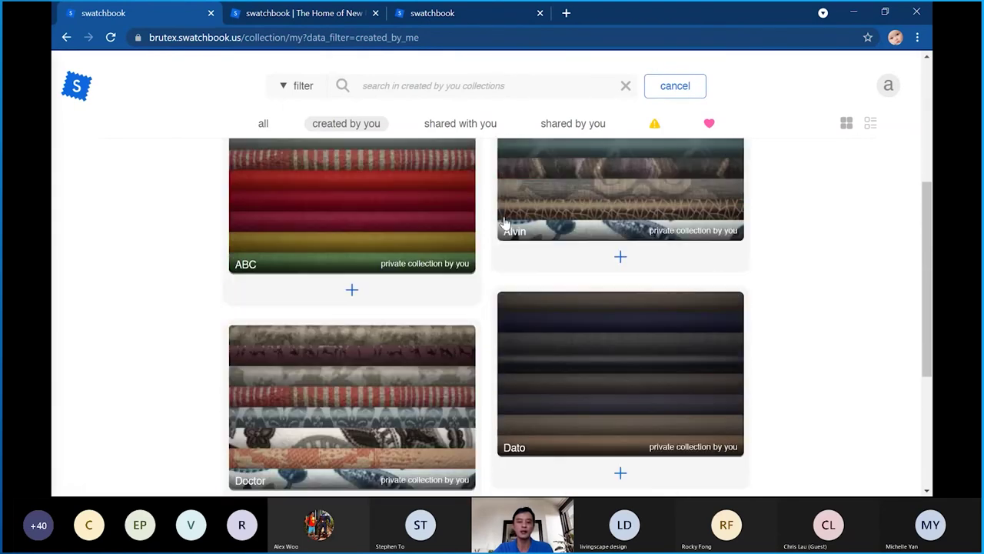
left_click(543, 220)
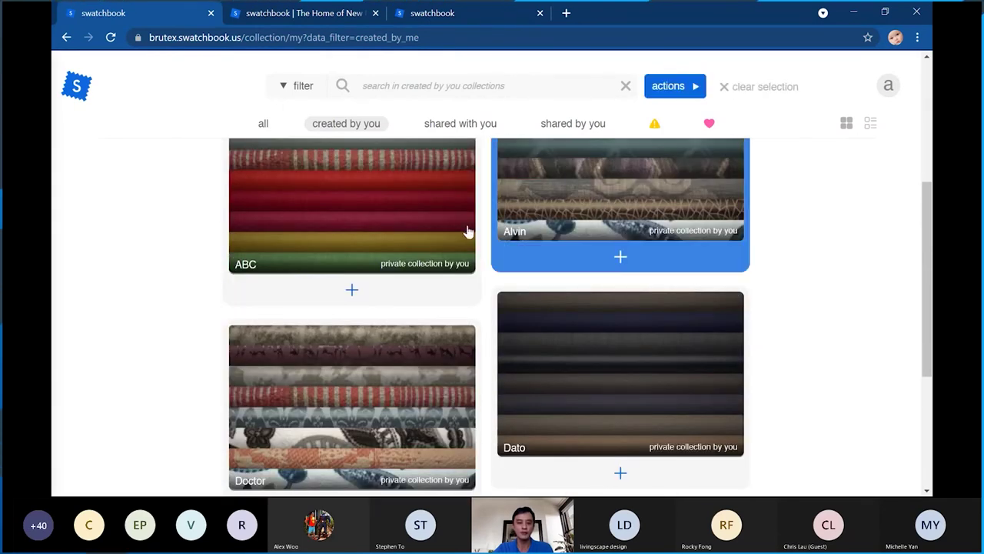
left_click(385, 241)
scroll(383, 326, "down", 1)
left_click(383, 326)
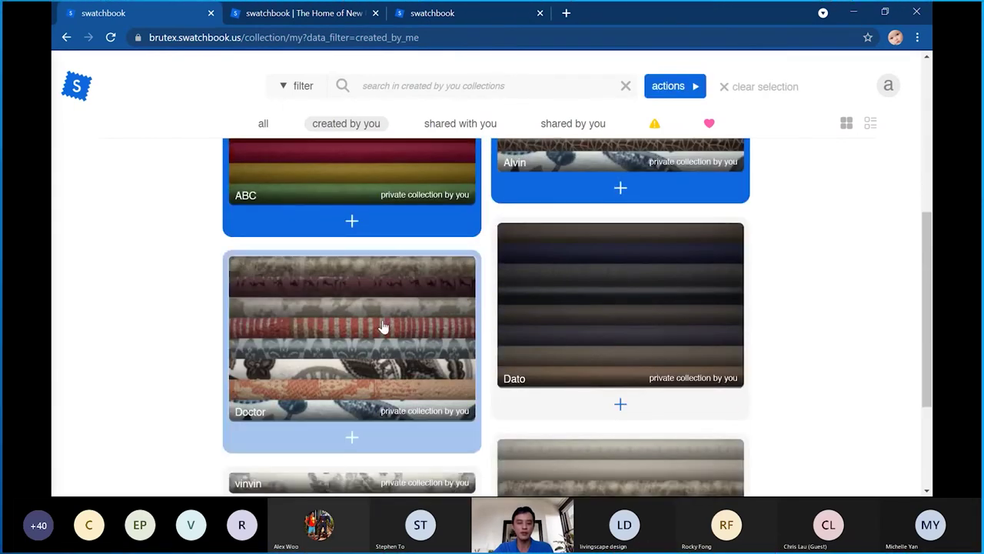
left_click(543, 322)
scroll(543, 322, "up", 4)
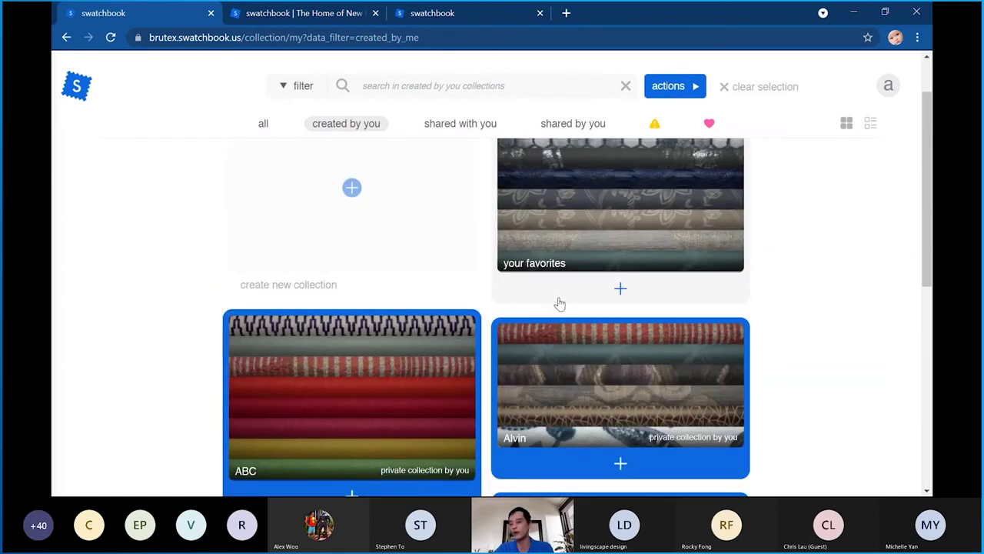
Export the selected collections as a spreadsheet and open the downloaded collections report in Excel
left_click(673, 90)
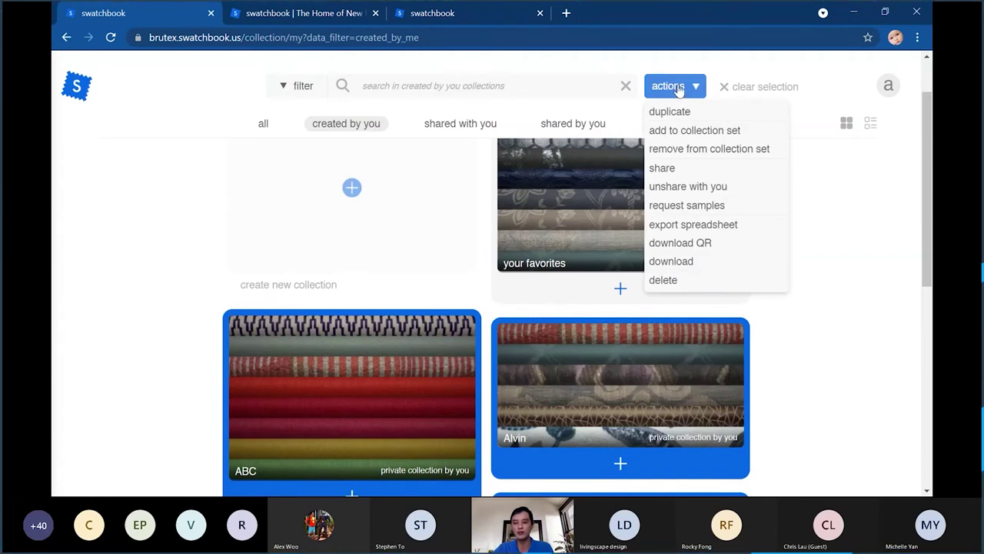
left_click(696, 225)
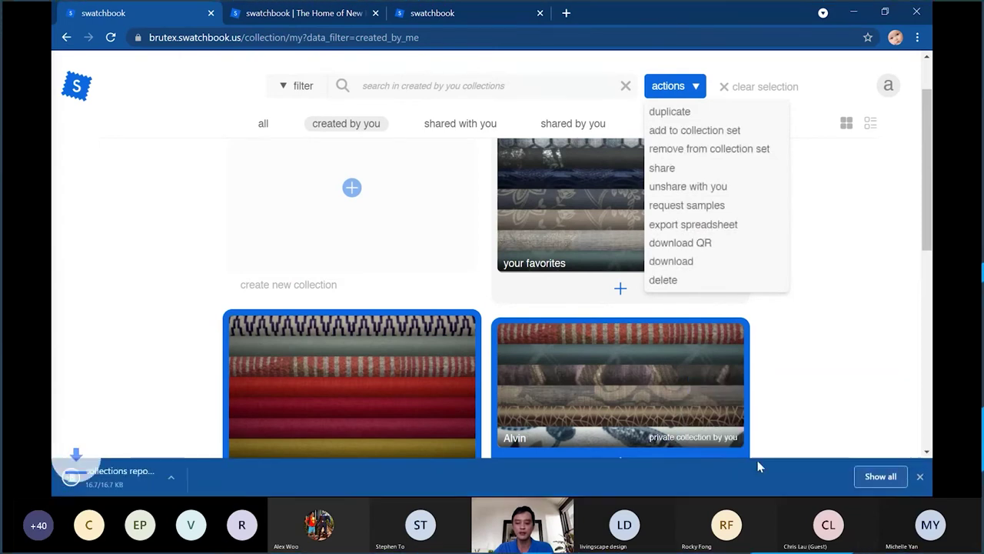
left_click(123, 481)
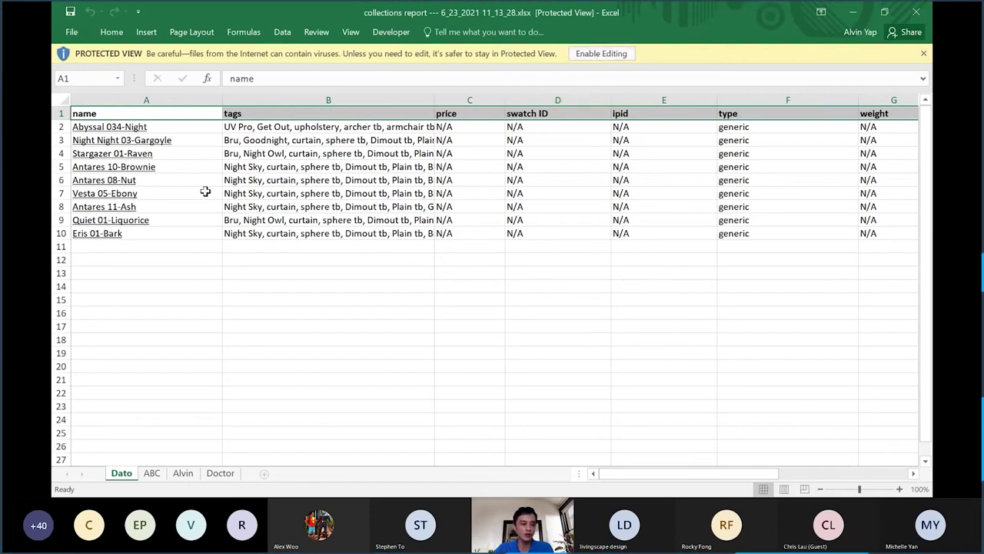
Examine the name, tags, price and swatch ID columns of the Dato sheet in the collections report
left_click(110, 260)
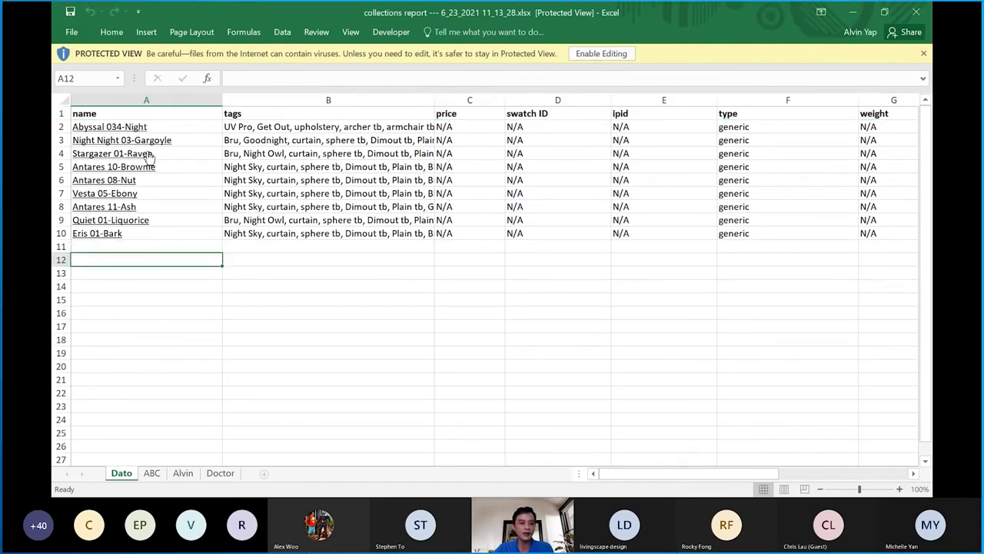
left_click(314, 153)
left_click(319, 180)
left_click(338, 246)
mouse_move(692, 473)
left_mouse_down()
mouse_move(821, 484)
mouse_move(687, 481)
left_mouse_up()
left_click(469, 320)
left_click(478, 164)
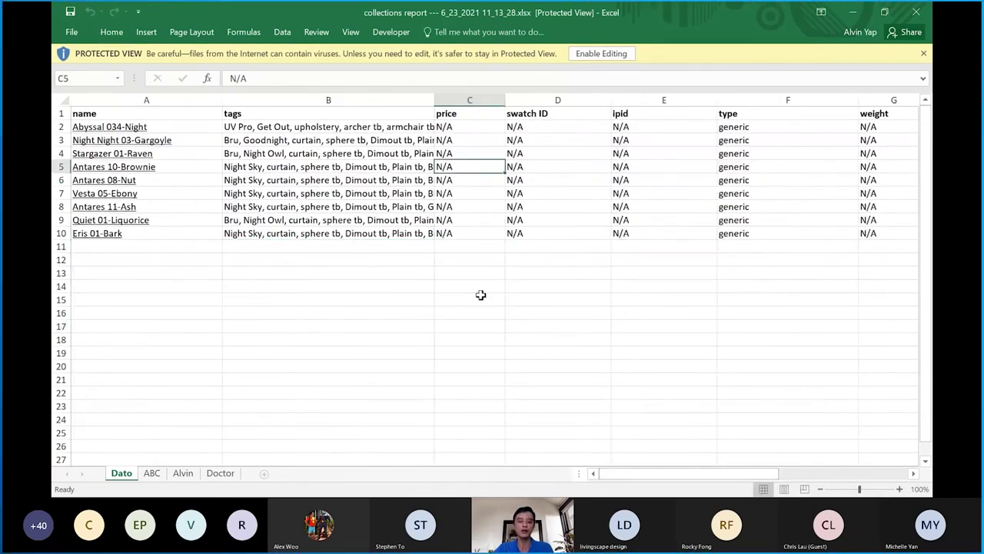
left_click(586, 205)
left_click(400, 137)
left_click(572, 208)
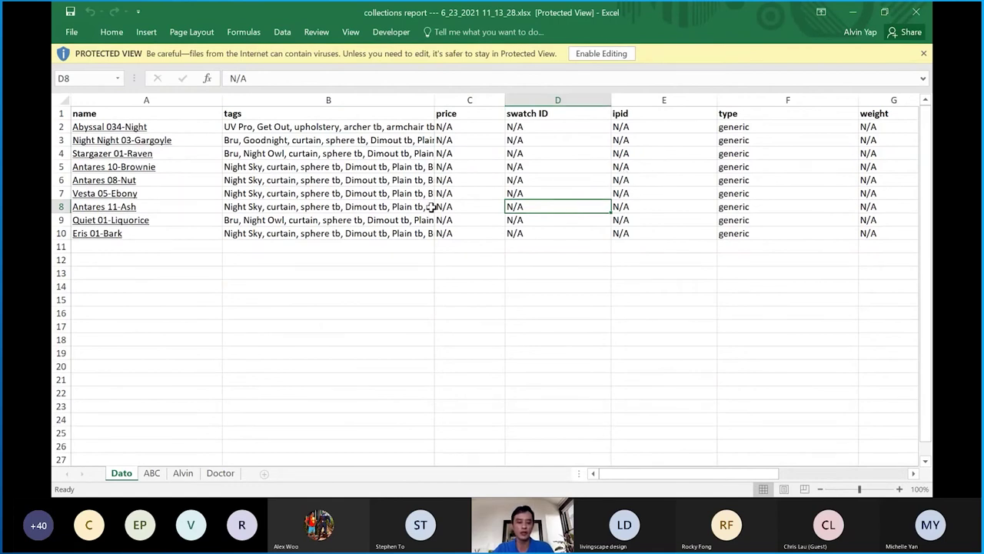
Look through the sheets of the other exported collections, from ABC to Doctor, and return to the Dato sheet
left_click(159, 476)
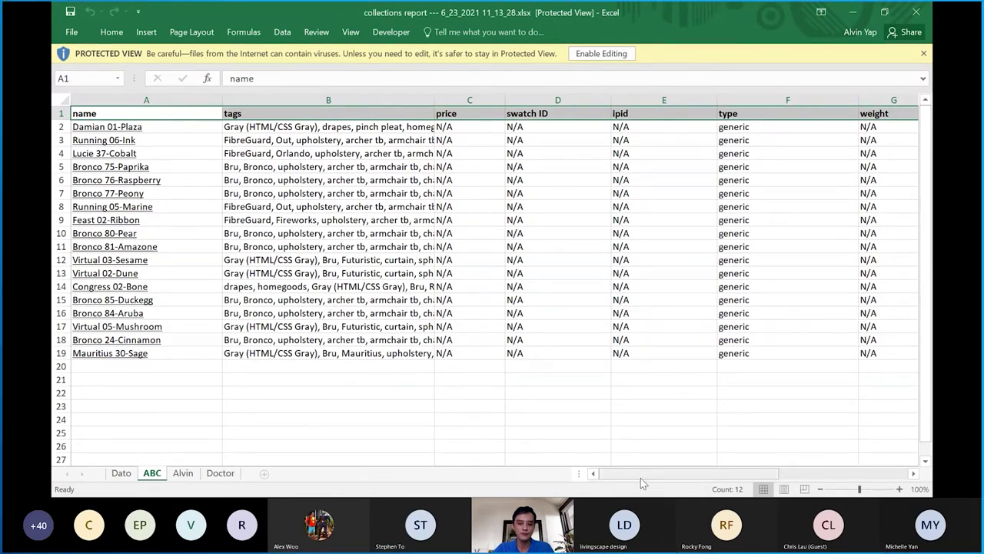
scroll(641, 477, "right", 2)
left_click(183, 473)
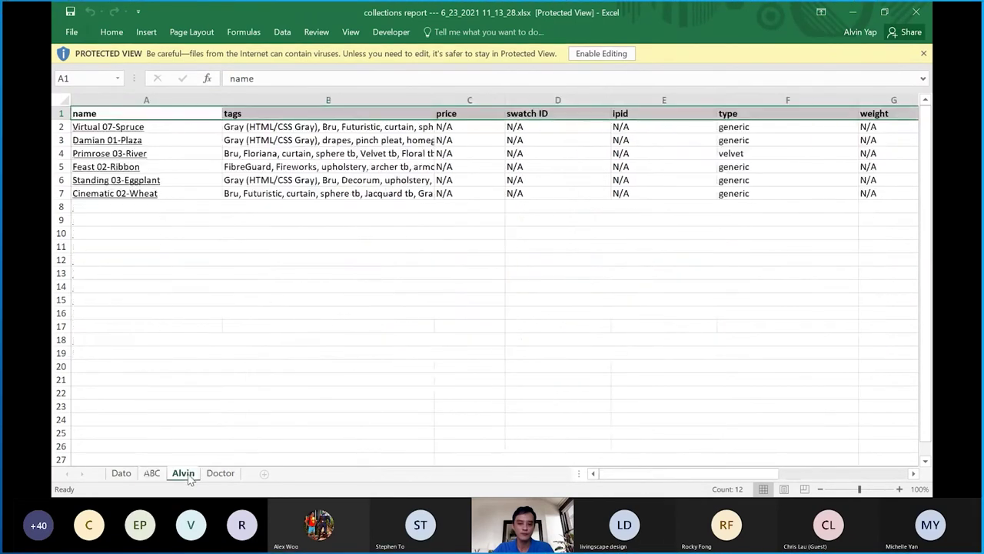
left_click(219, 475)
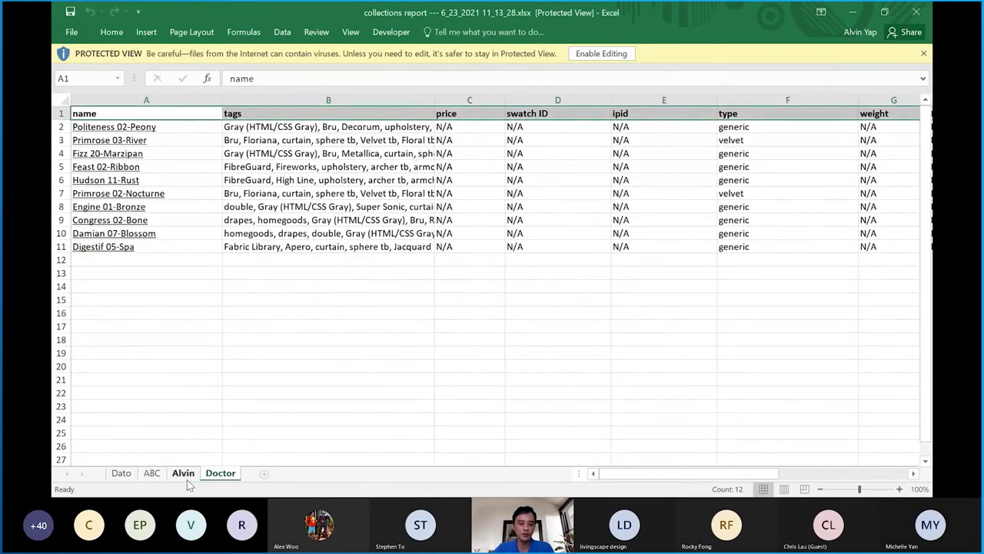
left_click(183, 473)
left_click(217, 475)
left_click(183, 474)
left_click(152, 473)
left_click(129, 475)
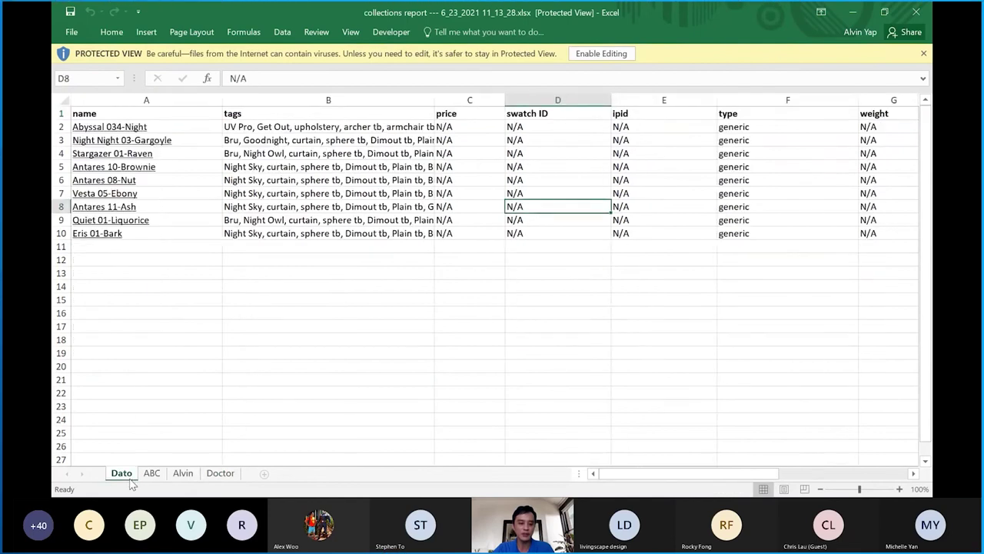
Follow the Abyssal 034-Night link in the Dato sheet to its swatchbook page in the browser, allowing the file's hyperlinks
left_click(326, 303)
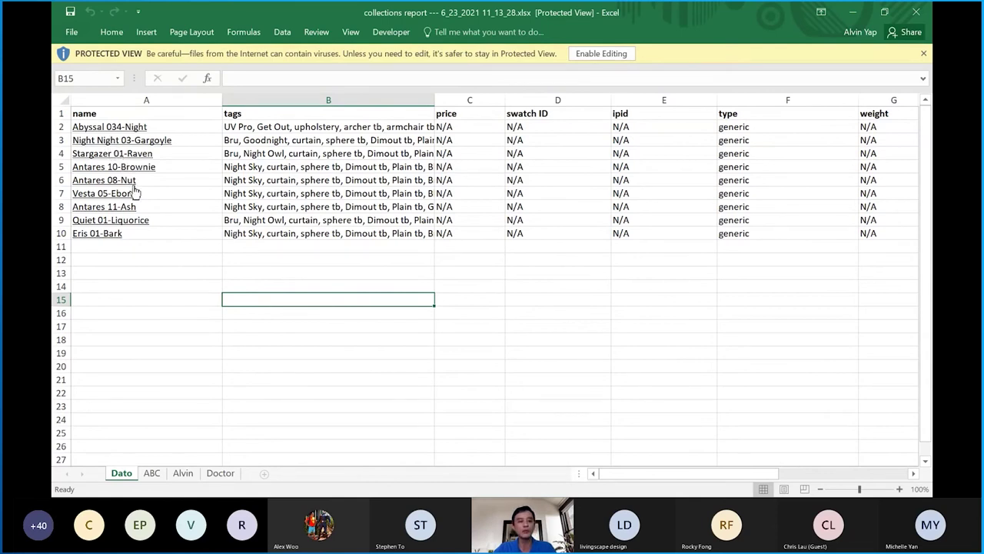
left_click(109, 126)
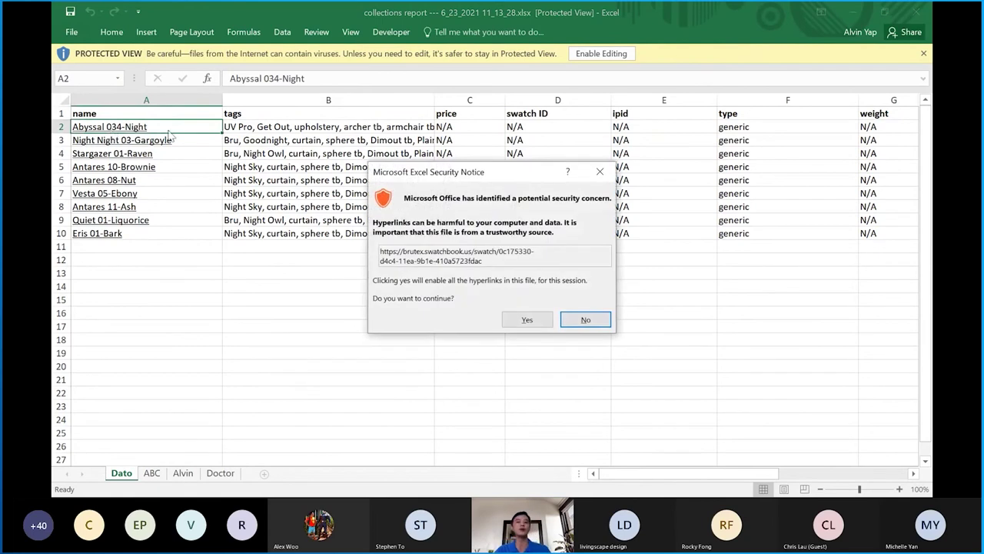
left_click(527, 319)
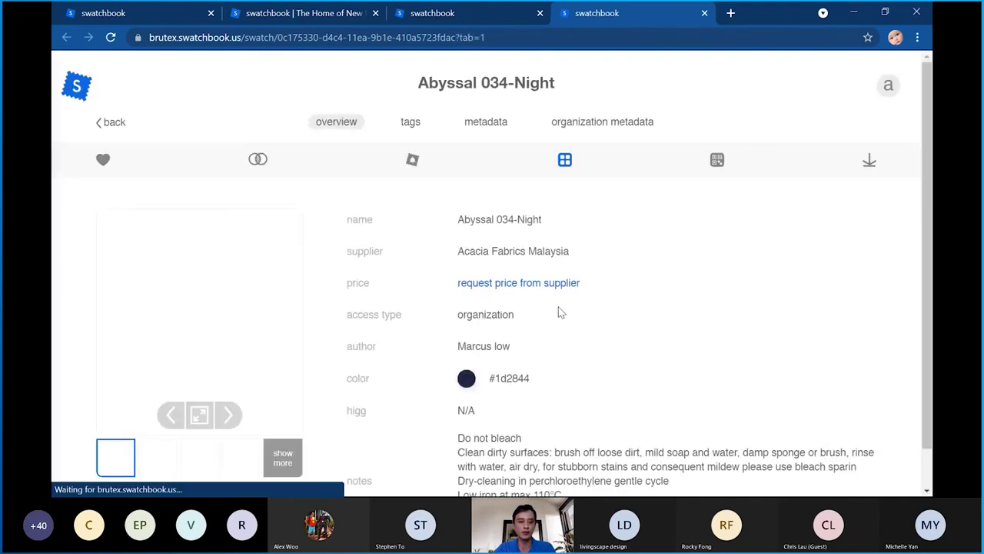
Review the overview and metadata of the Abyssal 034-Night swatch, ending on the overview
scroll(489, 295, "down", 1)
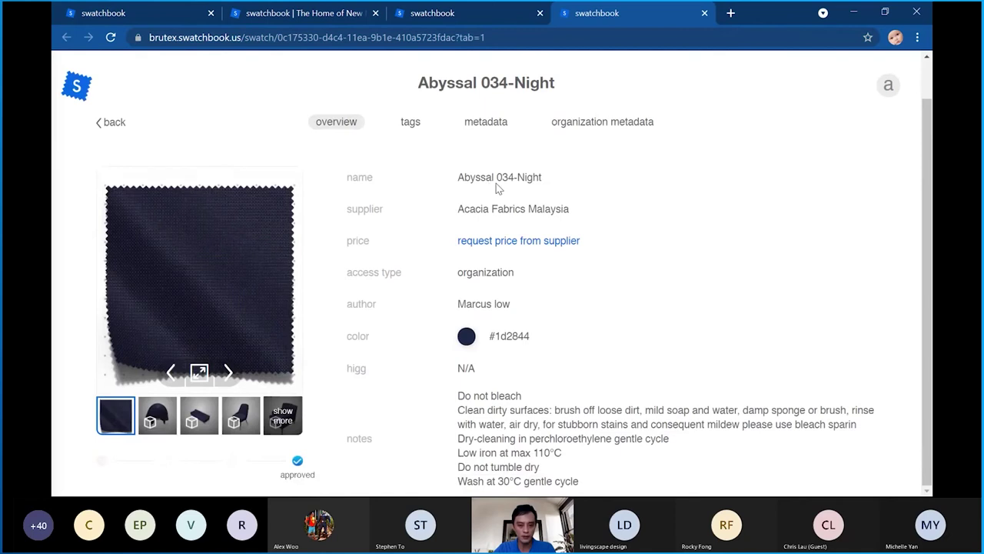
scroll(622, 346, "up", 1)
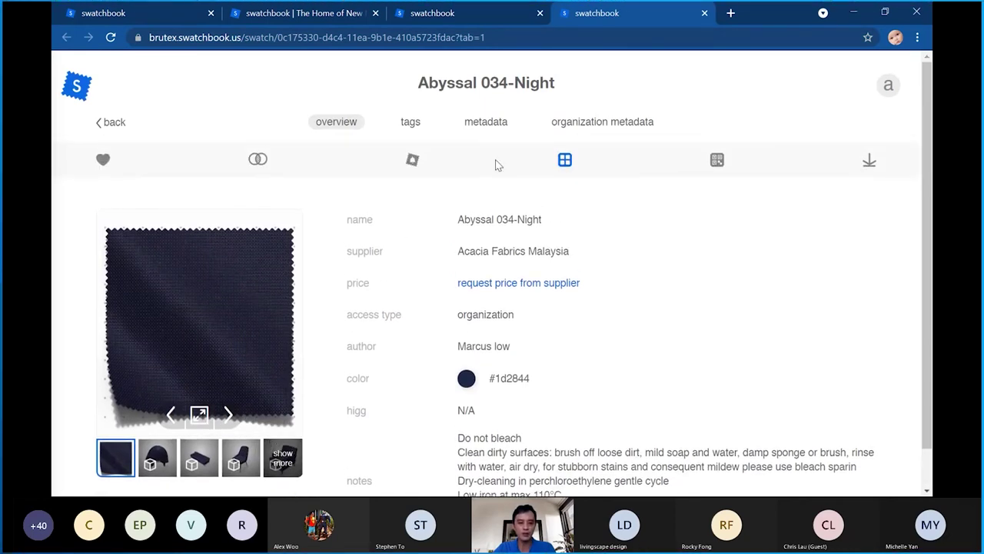
left_click(492, 128)
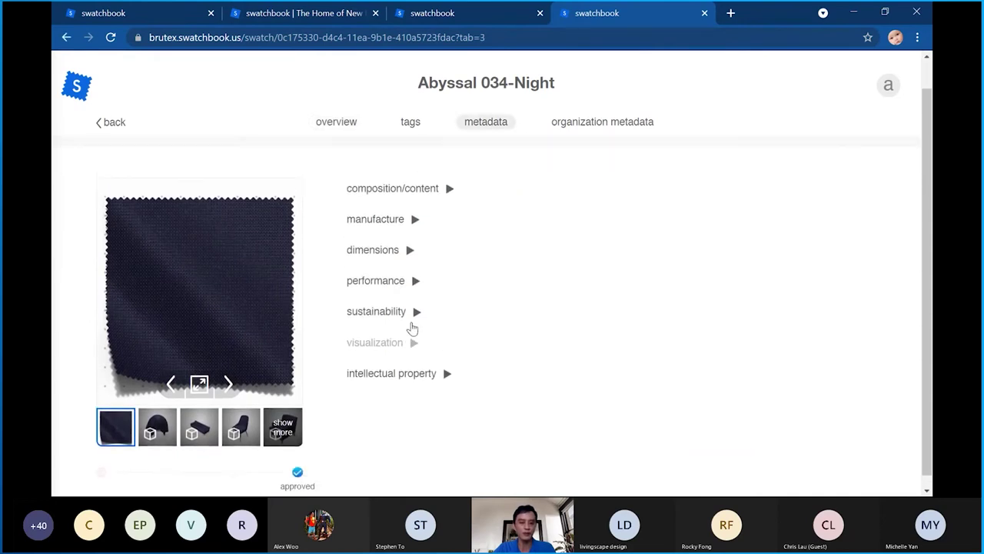
left_click(324, 128)
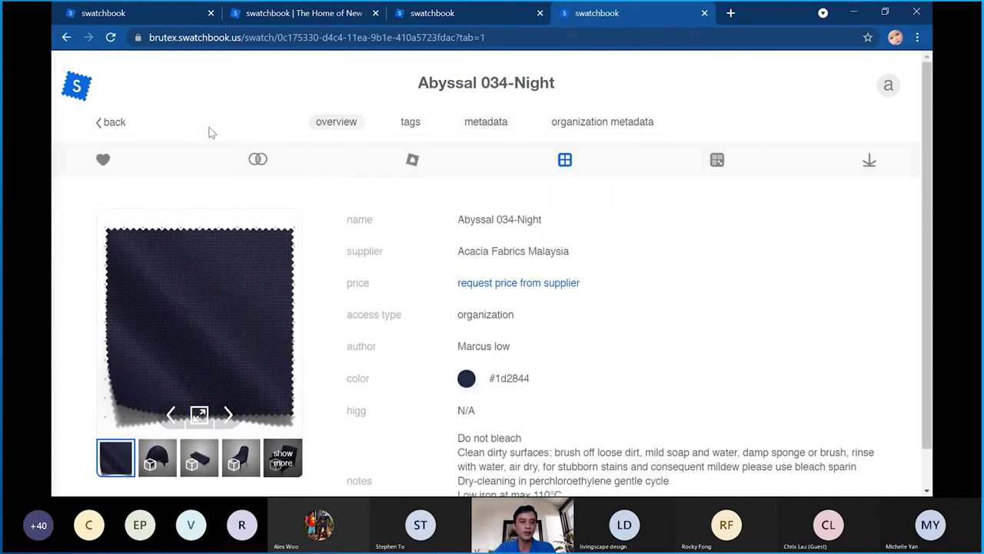
Leave the Abyssal 034-Night swatch, close its browser tab and return to the selected collections
left_click(110, 122)
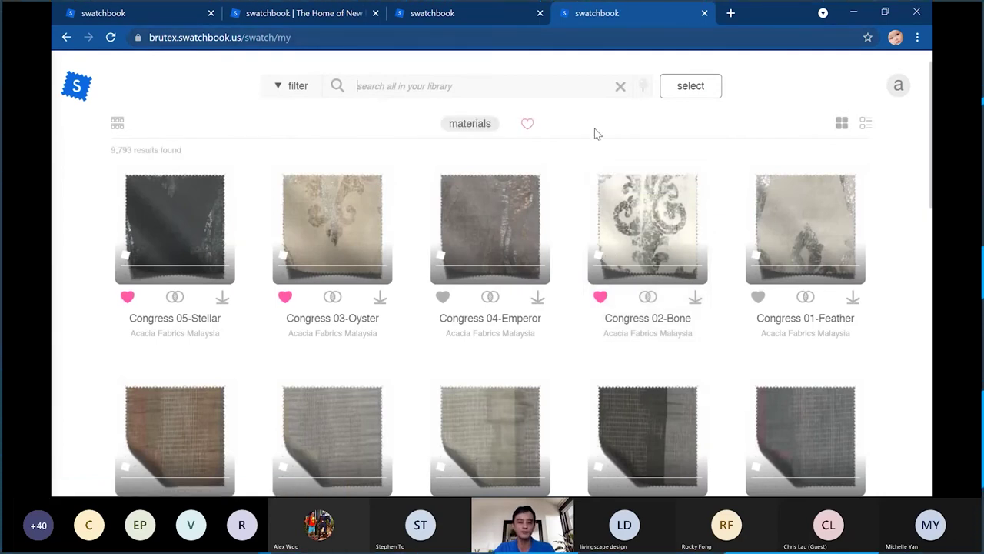
left_click(704, 14)
left_click(146, 13)
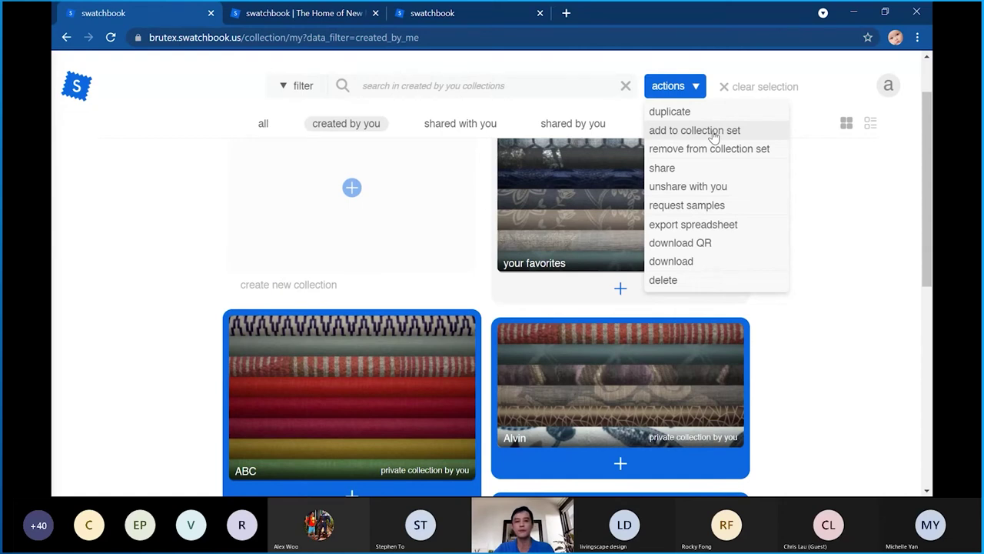
Start adding the selected collections to a collection set
mouse_move(92, 223)
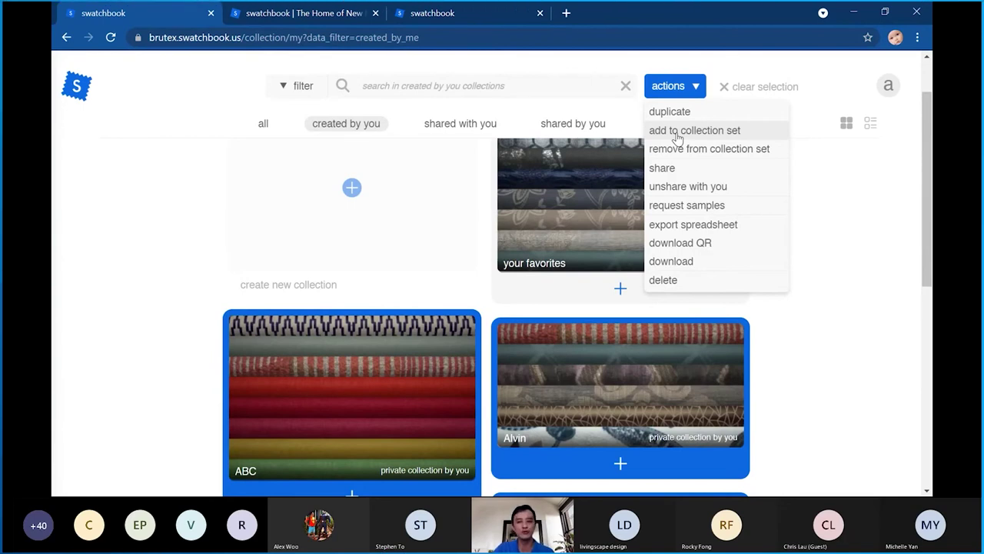
left_click(681, 132)
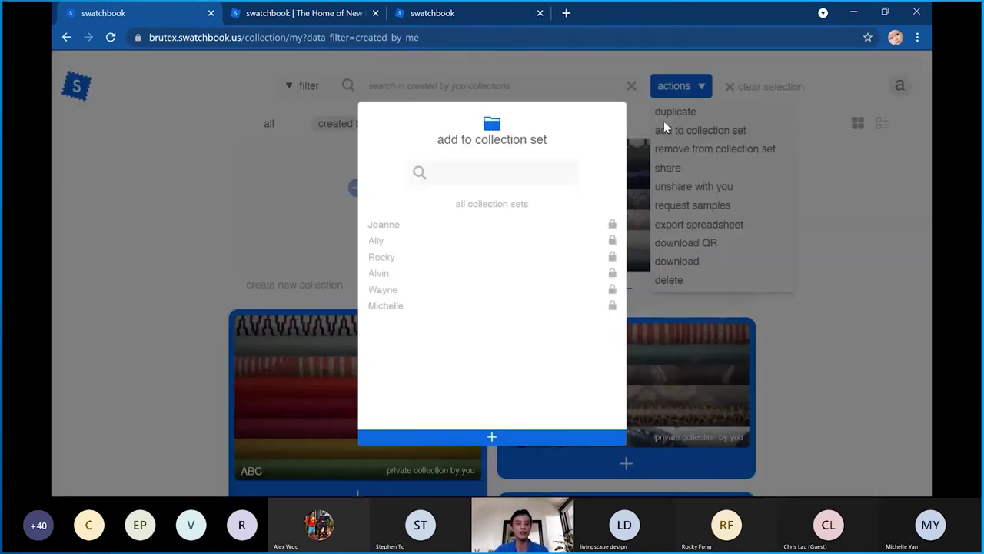